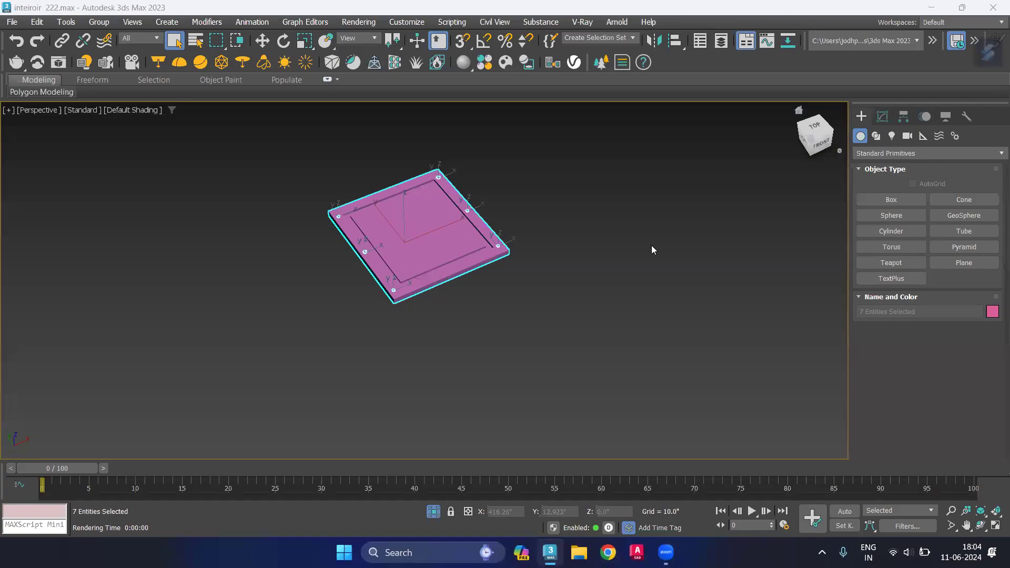
Group the seven pink frame pieces as Group008 and bring up its Mirror settings
{"action": "left_click", "coordinate": [621, 292]}
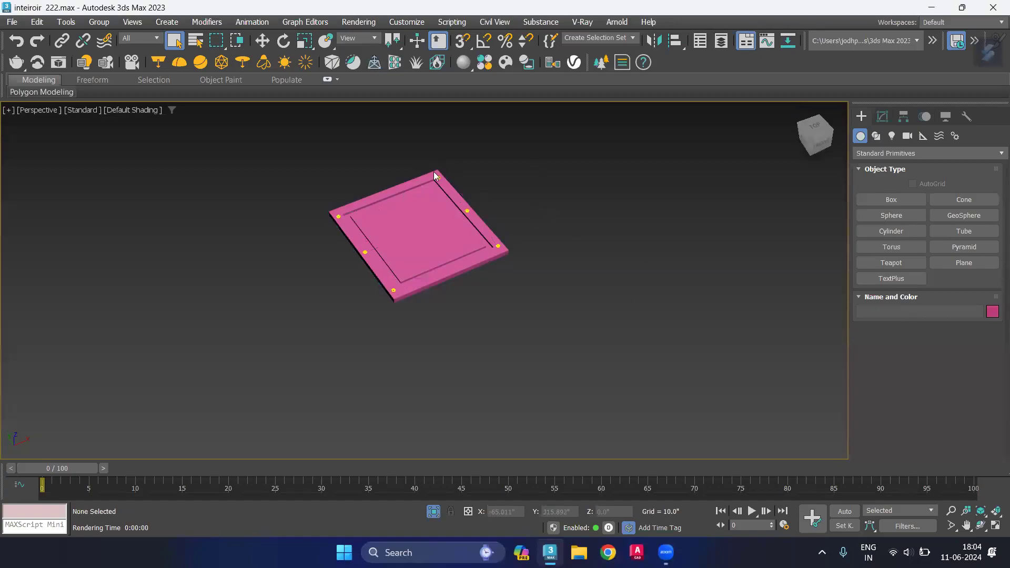
{"action": "left_click_drag", "start_coordinate": [519, 152], "coordinate": [273, 343]}
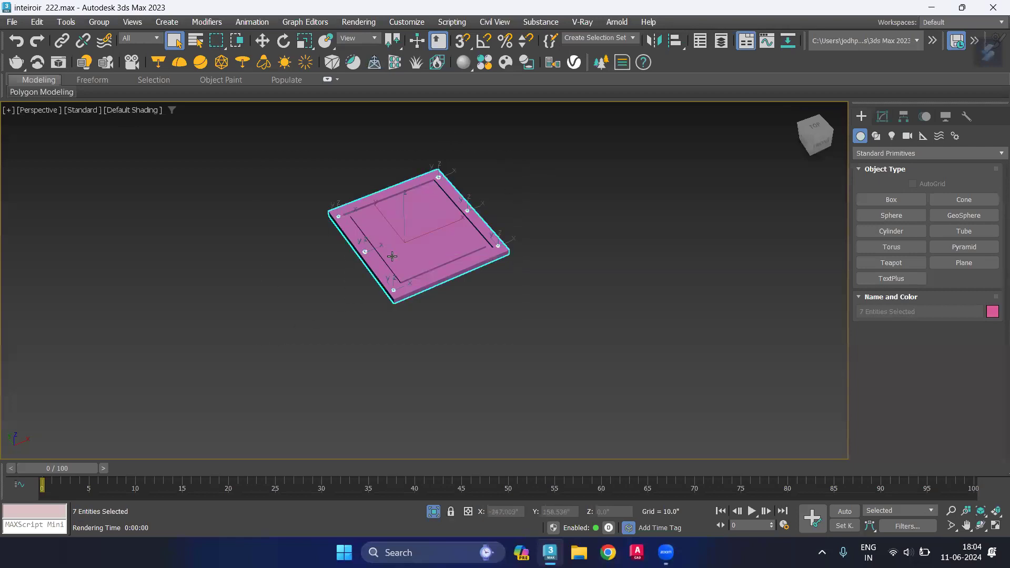
{"action": "right_click", "coordinate": [408, 221]}
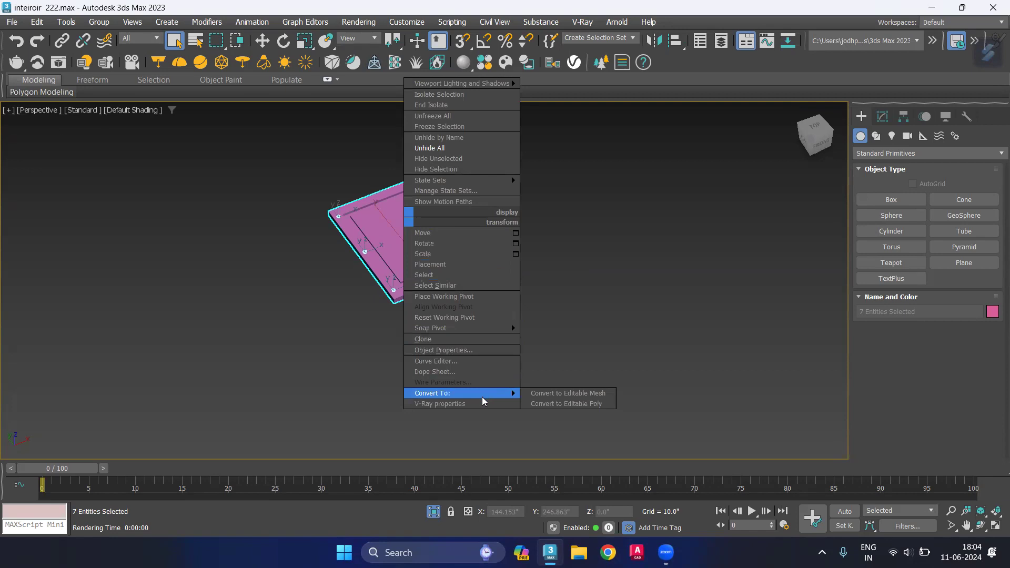
{"action": "left_click", "coordinate": [99, 22]}
{"action": "left_click", "coordinate": [127, 43]}
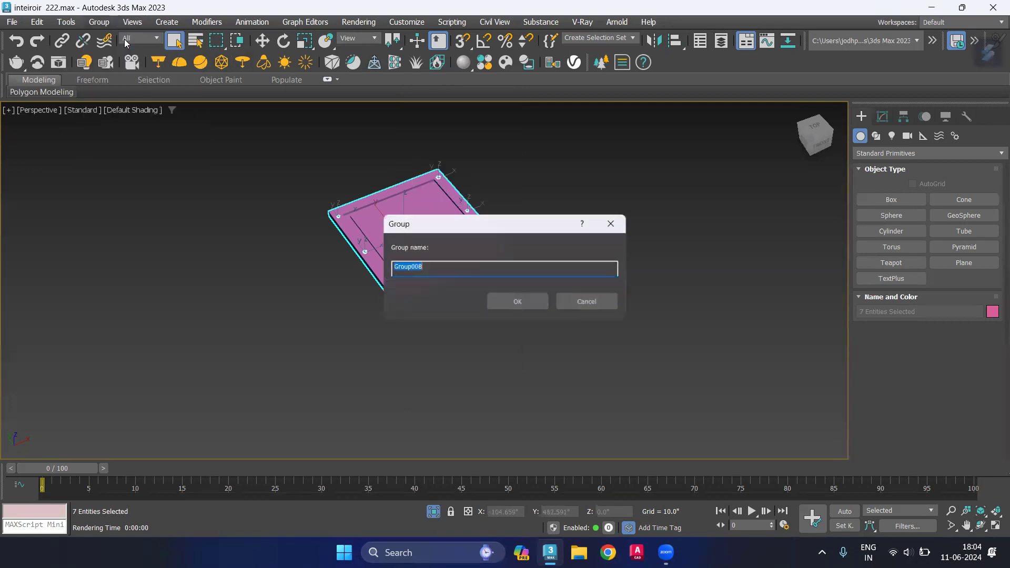
{"action": "left_click", "coordinate": [519, 303]}
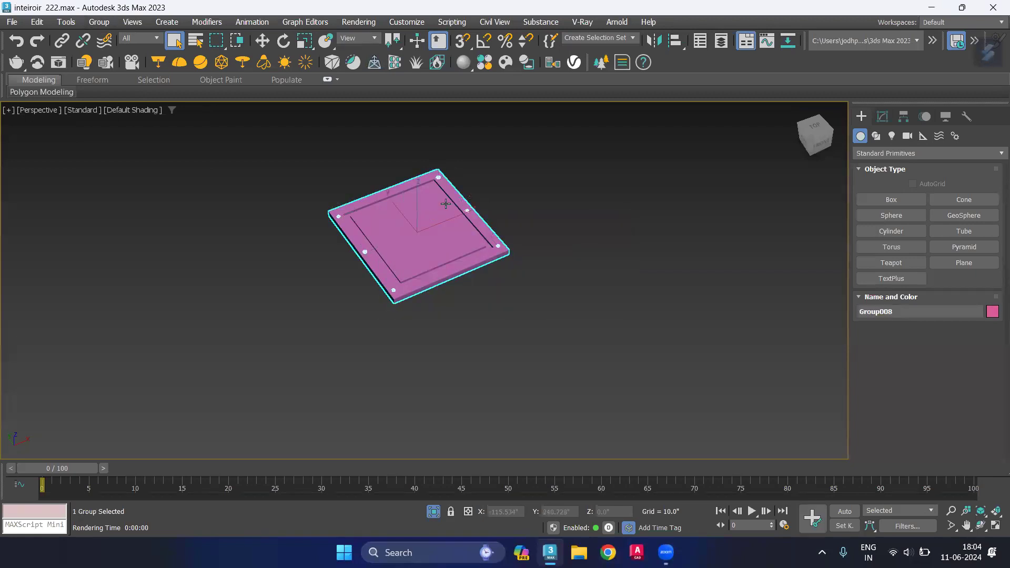
{"action": "left_click", "coordinate": [654, 40]}
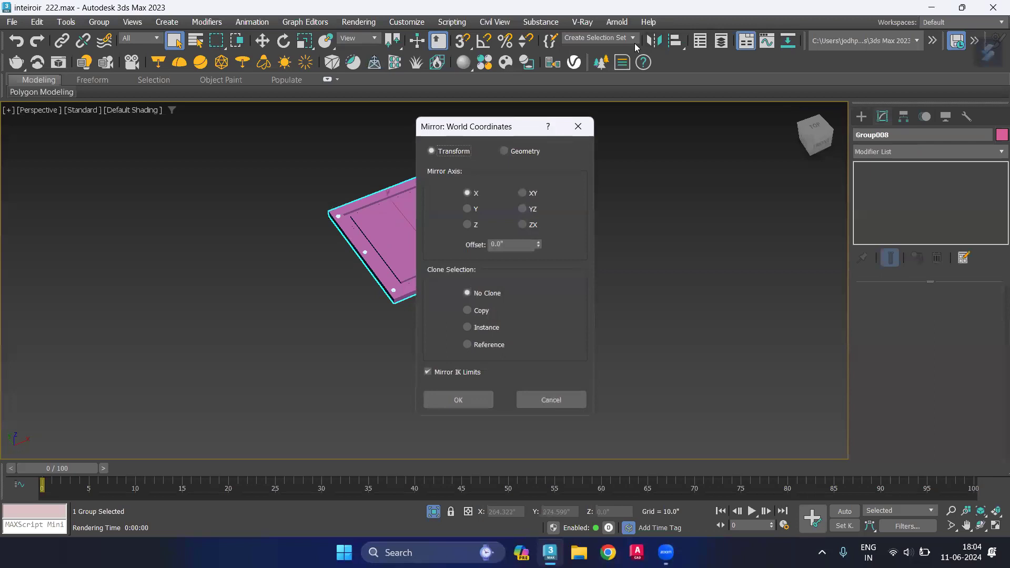
Mirror Group008 on the Z axis with No Clone, then inspect its underside
{"action": "left_click_drag", "start_coordinate": [499, 132], "coordinate": [679, 190]}
{"action": "left_click", "coordinate": [648, 283]}
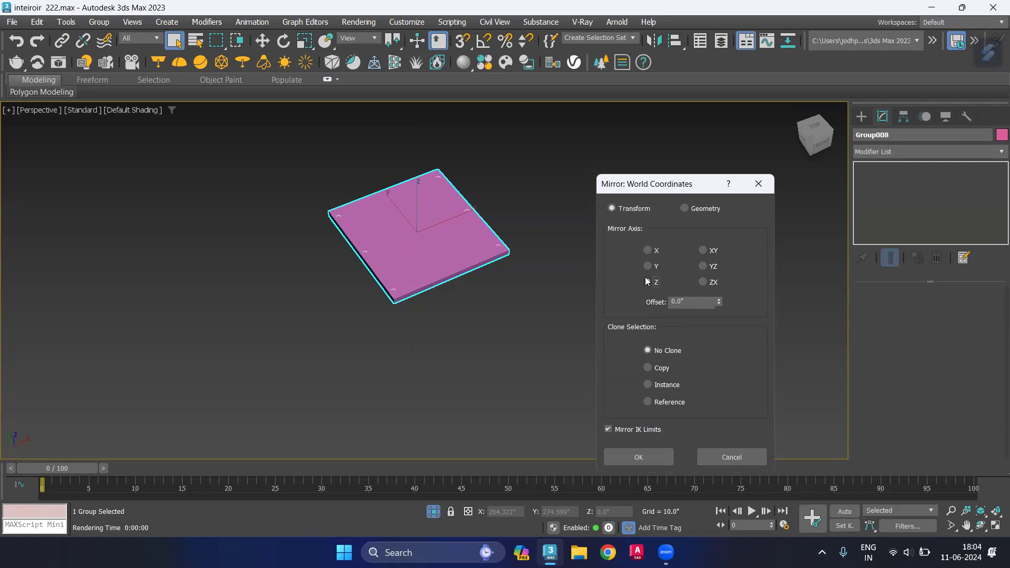
{"action": "left_click", "coordinate": [650, 454]}
{"action": "left_click", "coordinate": [566, 328]}
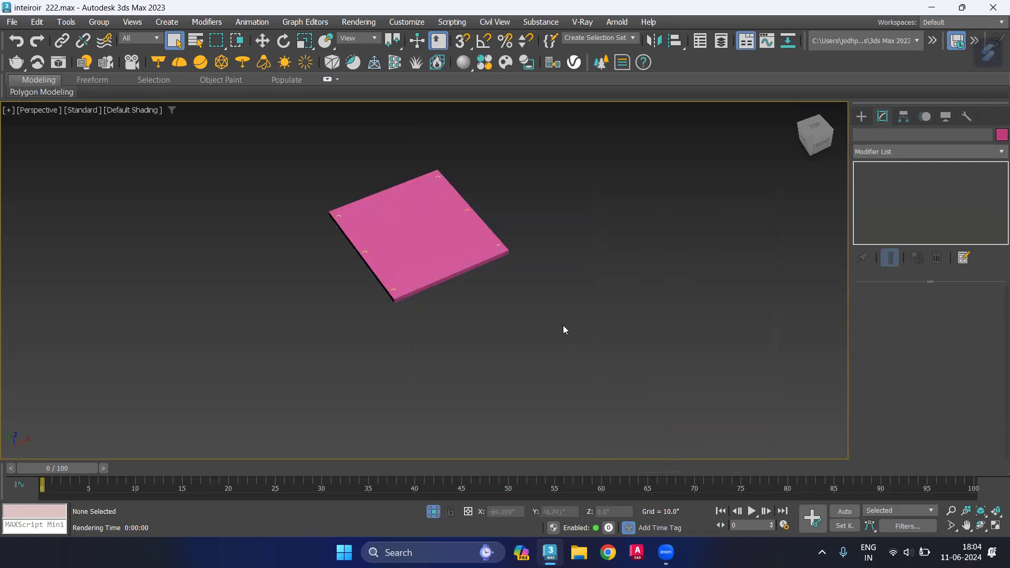
{"action": "mouse_move", "coordinate": [428, 302]}
{"action": "middle_mouse_down", "text": "alt"}
{"action": "mouse_move", "coordinate": [429, 216]}
{"action": "mouse_move", "coordinate": [392, 293]}
{"action": "middle_mouse_up", "text": "alt"}
{"action": "scroll", "coordinate": [442, 212], "scroll_direction": "up", "scroll_amount": 5}
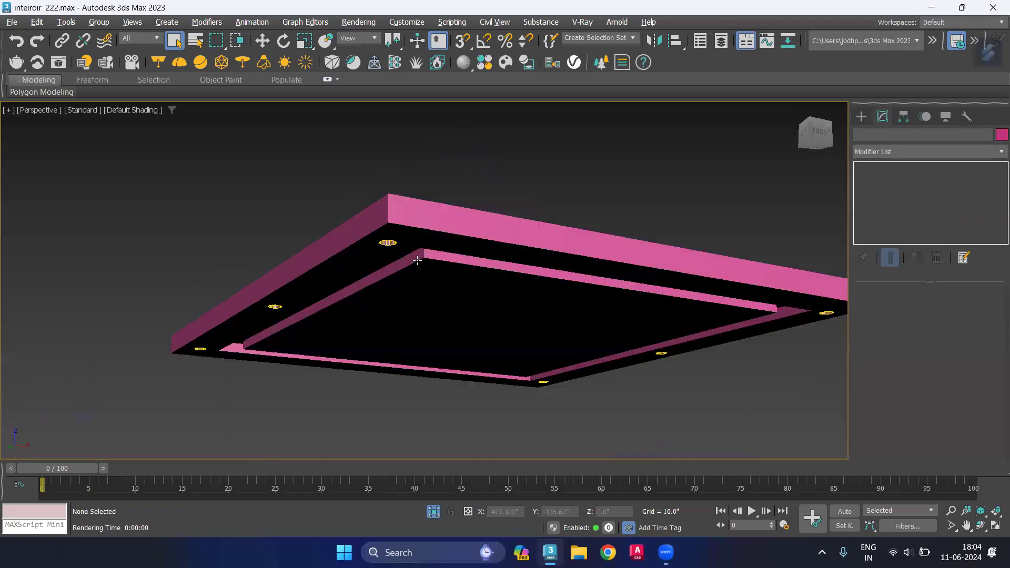
{"action": "scroll", "coordinate": [401, 271], "scroll_direction": "down", "scroll_amount": 5}
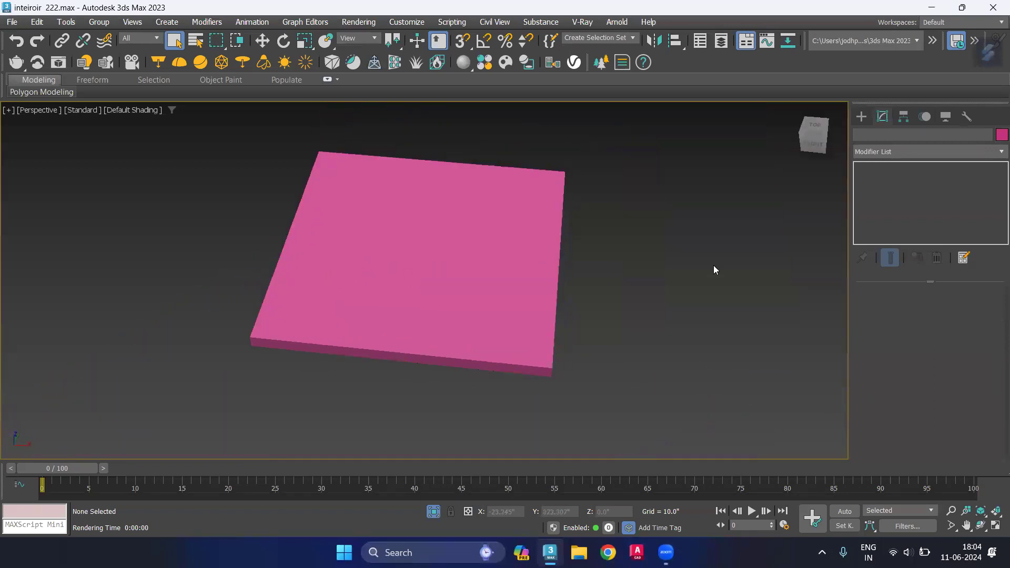
{"action": "middle_click_drag", "start_coordinate": [665, 297], "coordinate": [685, 273], "text": "alt"}
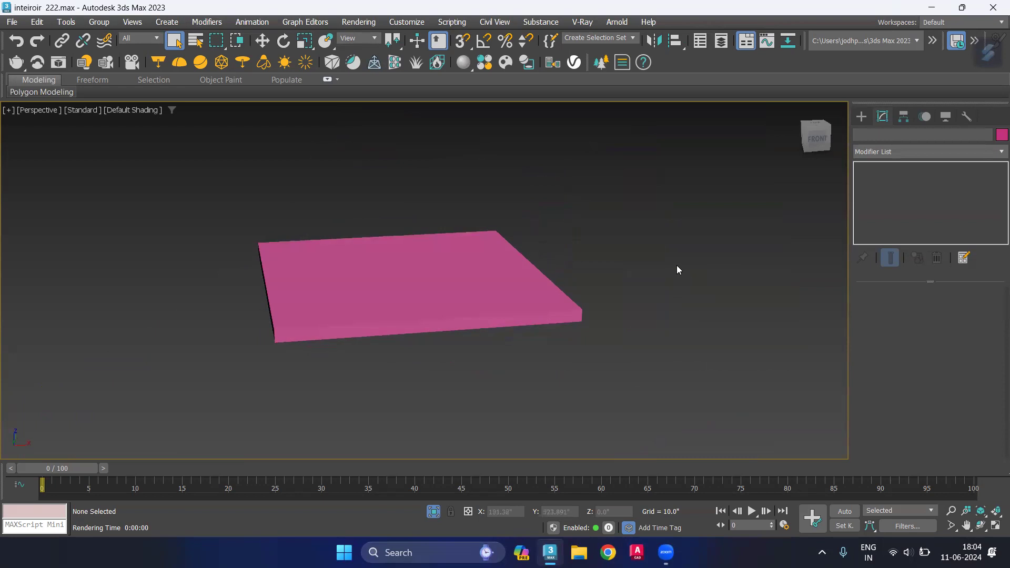
Unhide all hidden room objects, including the walls and floor plan
{"action": "right_click", "coordinate": [677, 265]}
{"action": "left_click", "coordinate": [702, 201]}
{"action": "mouse_move", "coordinate": [388, 266]}
{"action": "middle_mouse_down", "text": "alt"}
{"action": "mouse_move", "coordinate": [491, 282]}
{"action": "mouse_move", "coordinate": [442, 323]}
{"action": "middle_mouse_up", "text": "alt"}
Raise the pink panel group 4 units along Z using offset mode
{"action": "left_click", "coordinate": [440, 326]}
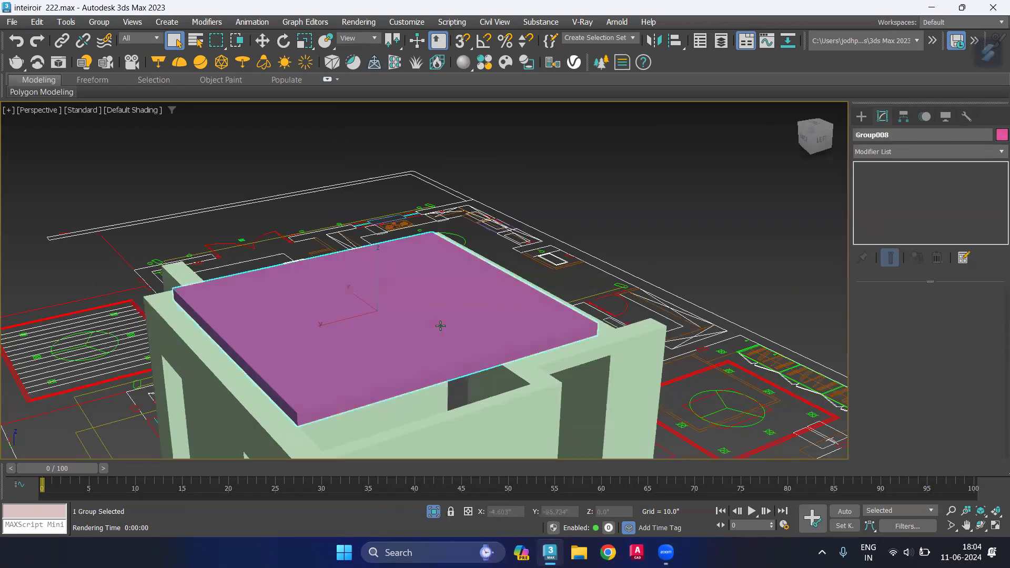
{"action": "left_click", "coordinate": [468, 511]}
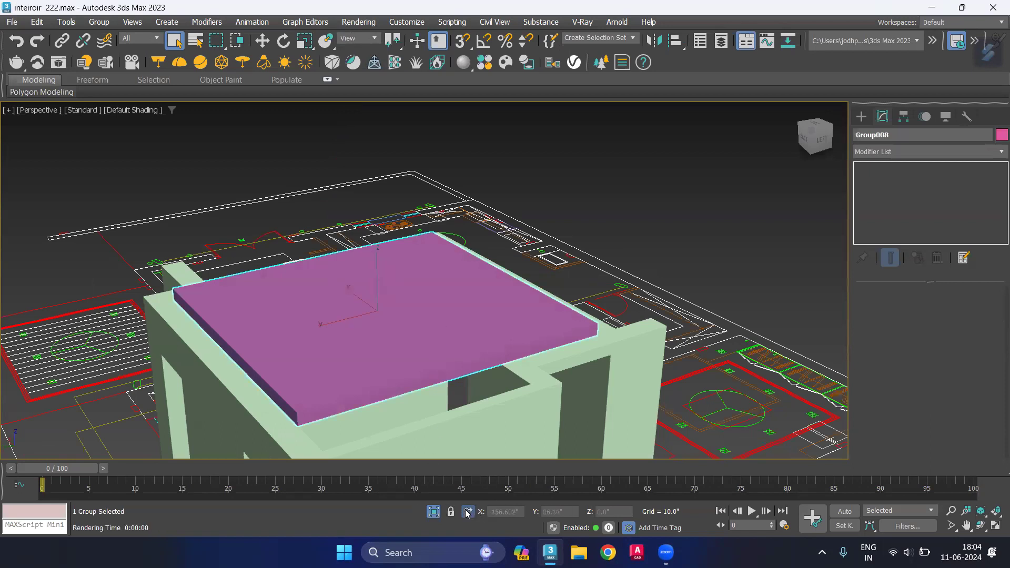
{"action": "left_click", "coordinate": [261, 42]}
{"action": "left_click", "coordinate": [616, 510]}
{"action": "type", "text": "4"}
{"action": "key", "text": "Return"}
{"action": "left_click", "coordinate": [756, 242]}
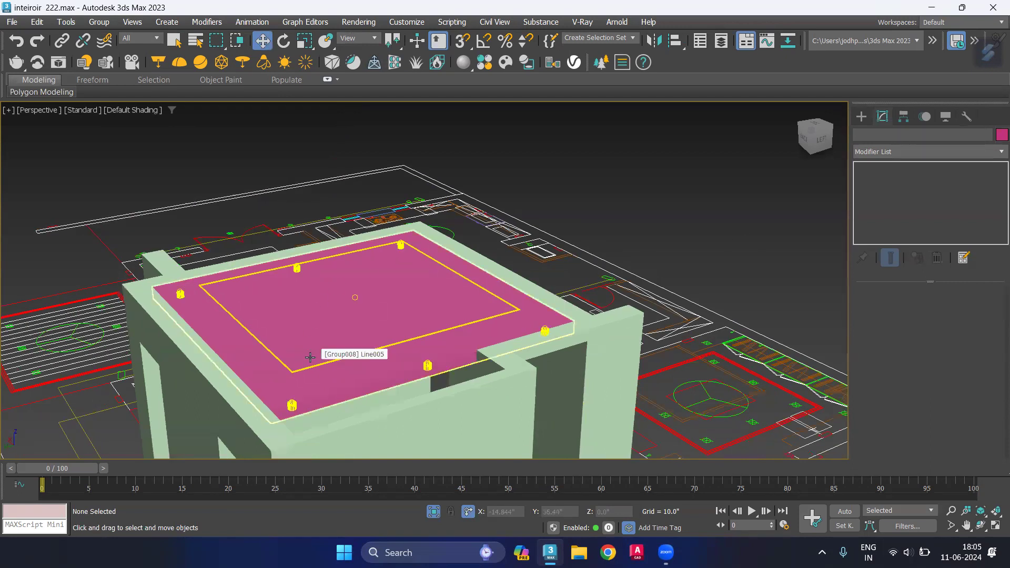
Lower VRayLight001 to Z -6, just below the ceiling slab
{"action": "scroll", "coordinate": [296, 373], "scroll_direction": "up", "scroll_amount": 2}
{"action": "scroll", "coordinate": [296, 372], "scroll_direction": "up", "scroll_amount": 3}
{"action": "left_click", "coordinate": [278, 363]}
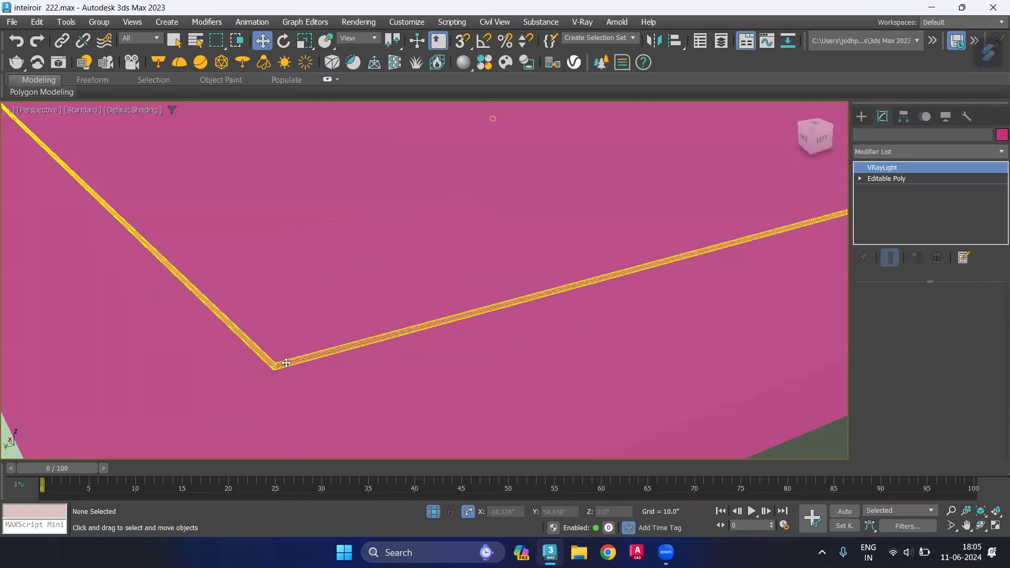
{"action": "scroll", "coordinate": [301, 332], "scroll_direction": "down", "scroll_amount": 2}
{"action": "scroll", "coordinate": [301, 332], "scroll_direction": "down", "scroll_amount": 2}
{"action": "scroll", "coordinate": [302, 332], "scroll_direction": "down", "scroll_amount": 2}
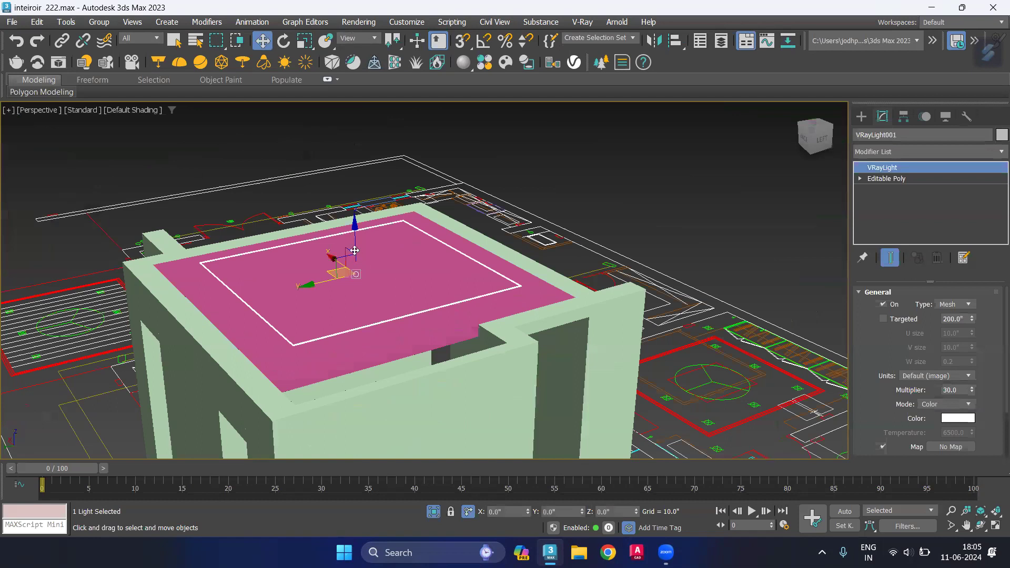
{"action": "left_click", "coordinate": [620, 509]}
{"action": "key", "text": "Return"}
{"action": "left_click", "coordinate": [696, 204]}
{"action": "mouse_move", "coordinate": [230, 340]}
{"action": "middle_mouse_down", "text": "alt"}
{"action": "mouse_move", "coordinate": [176, 273]}
{"action": "mouse_move", "coordinate": [189, 247]}
{"action": "mouse_move", "coordinate": [212, 292]}
{"action": "mouse_move", "coordinate": [182, 314]}
{"action": "mouse_move", "coordinate": [245, 376]}
{"action": "middle_mouse_up", "text": "alt"}
{"action": "scroll", "coordinate": [247, 293], "scroll_direction": "down", "scroll_amount": 4}
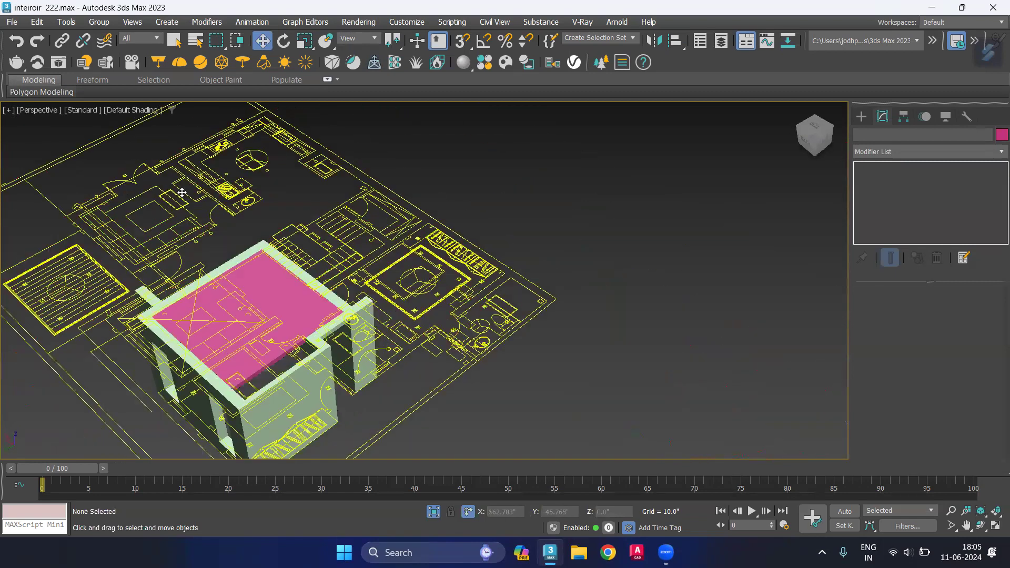
Hide the floor-plan linework group and render the view from under the ceiling
{"action": "right_click", "coordinate": [181, 195]}
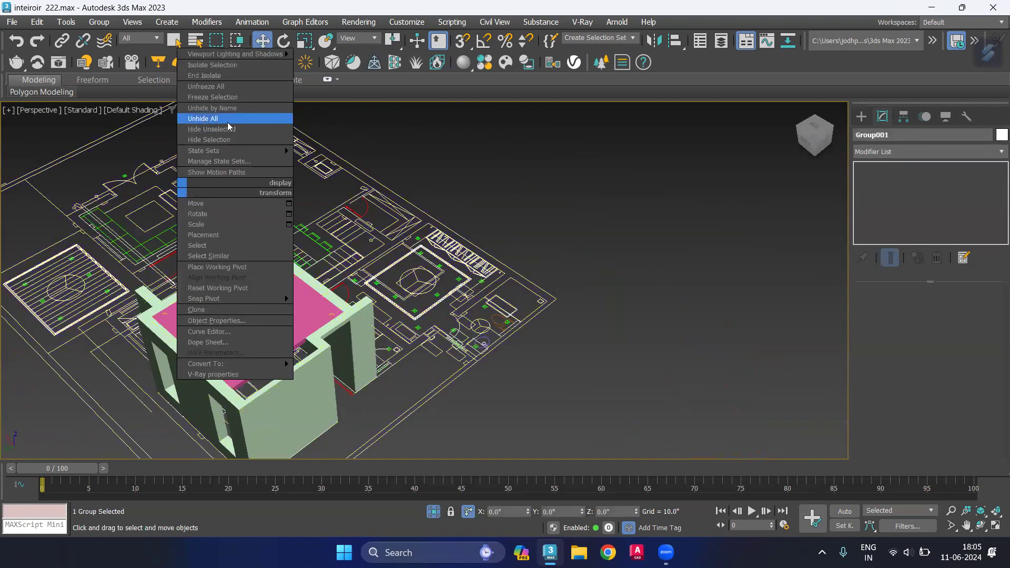
{"action": "left_click", "coordinate": [237, 140]}
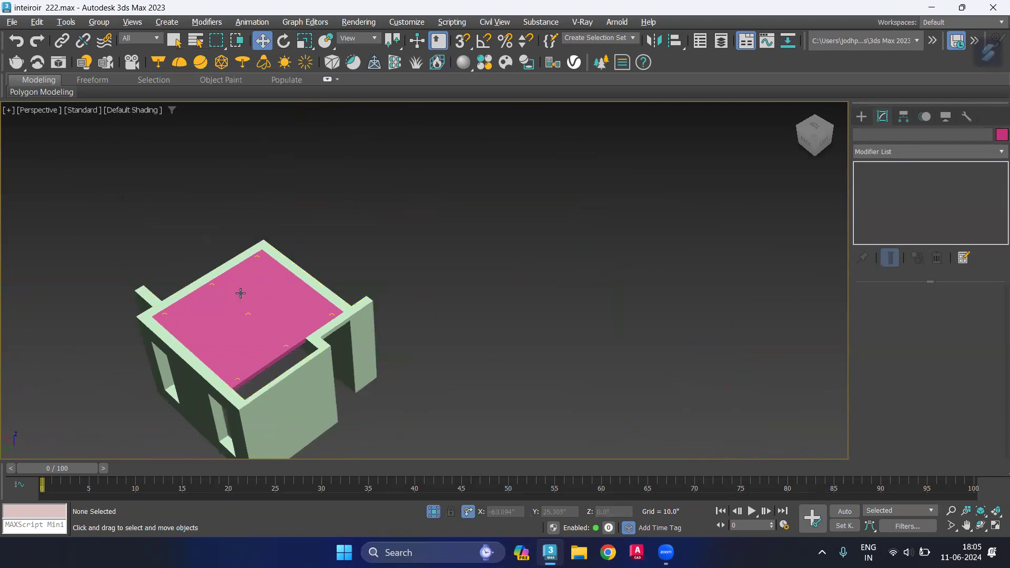
{"action": "scroll", "coordinate": [271, 288], "scroll_direction": "up", "scroll_amount": 2}
{"action": "mouse_move", "coordinate": [271, 287]}
{"action": "middle_mouse_down", "text": "alt"}
{"action": "mouse_move", "coordinate": [283, 337]}
{"action": "mouse_move", "coordinate": [293, 316]}
{"action": "mouse_move", "coordinate": [311, 358]}
{"action": "middle_mouse_up", "text": "alt"}
{"action": "scroll", "coordinate": [289, 311], "scroll_direction": "up", "scroll_amount": 2}
{"action": "scroll", "coordinate": [279, 311], "scroll_direction": "up", "scroll_amount": 2}
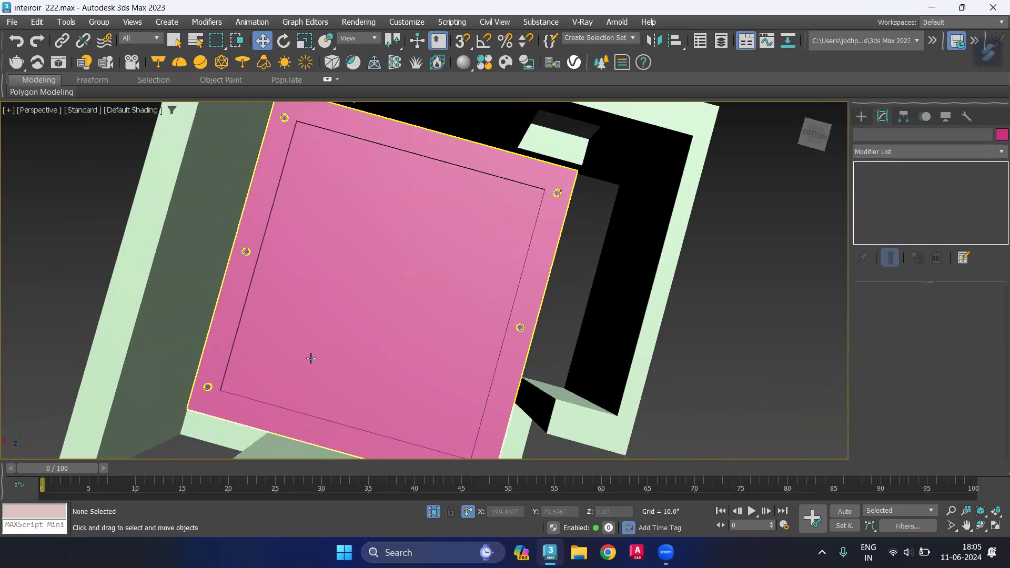
{"action": "key", "text": "shift+q"}
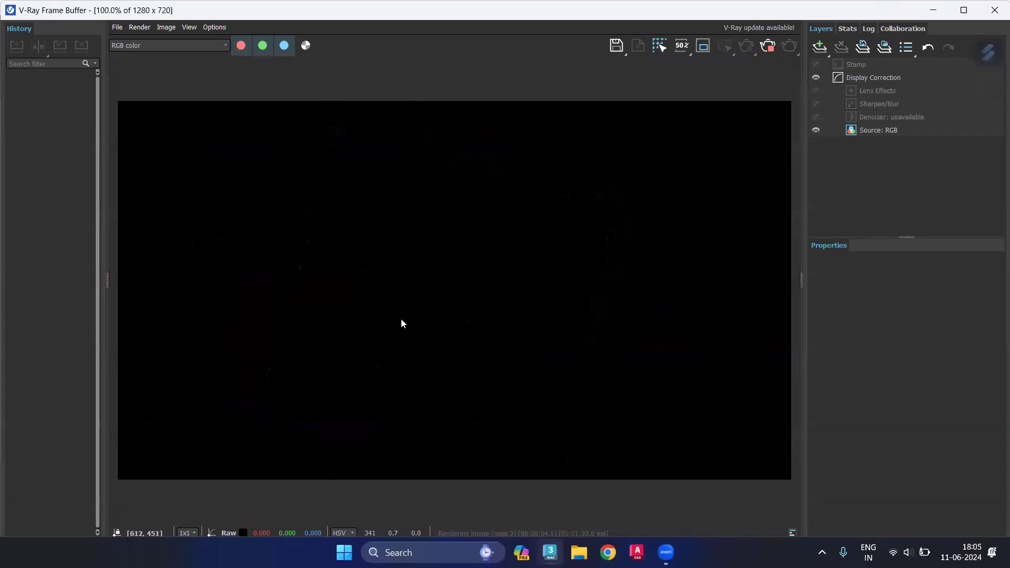
Close the V-Ray Frame Buffer and cancel the unfinished render
{"action": "left_click", "coordinate": [995, 10]}
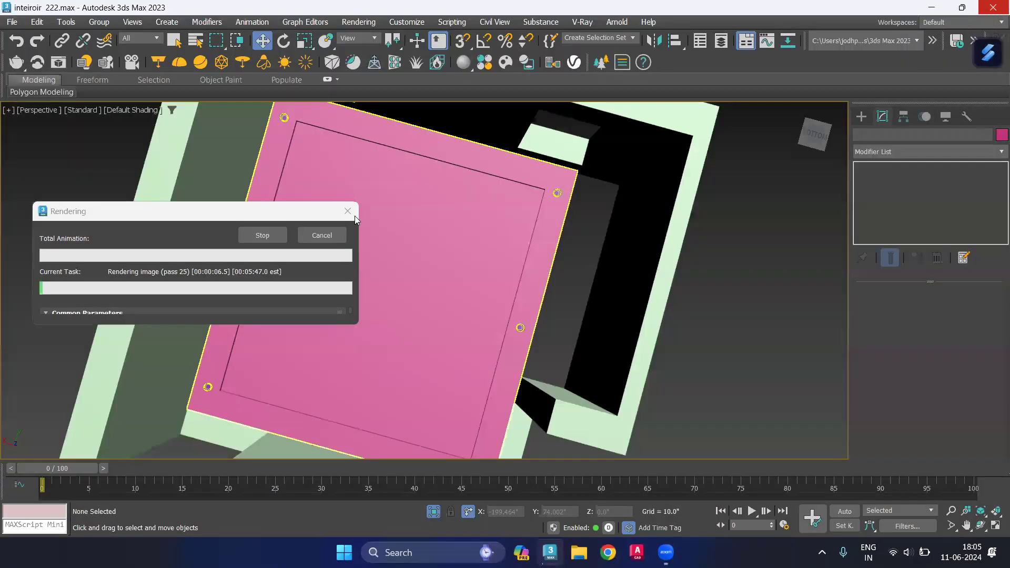
{"action": "left_click", "coordinate": [322, 235]}
Orbit and zoom in to inspect the light fixture under the pink panel
{"action": "mouse_move", "coordinate": [801, 362]}
{"action": "middle_mouse_down", "text": "alt"}
{"action": "mouse_move", "coordinate": [682, 320]}
{"action": "mouse_move", "coordinate": [700, 313]}
{"action": "mouse_move", "coordinate": [568, 316]}
{"action": "mouse_move", "coordinate": [589, 332]}
{"action": "mouse_move", "coordinate": [586, 314]}
{"action": "mouse_move", "coordinate": [578, 354]}
{"action": "middle_mouse_up", "text": "alt"}
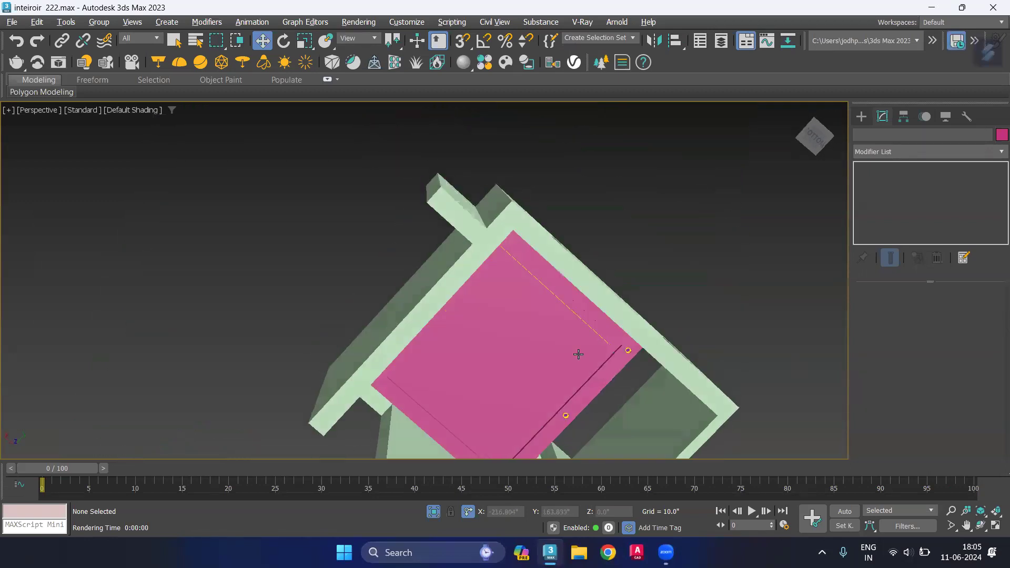
{"action": "scroll", "coordinate": [526, 411], "scroll_direction": "up", "scroll_amount": 5}
{"action": "scroll", "coordinate": [518, 400], "scroll_direction": "up", "scroll_amount": 2}
{"action": "scroll", "coordinate": [526, 379], "scroll_direction": "up", "scroll_amount": 2}
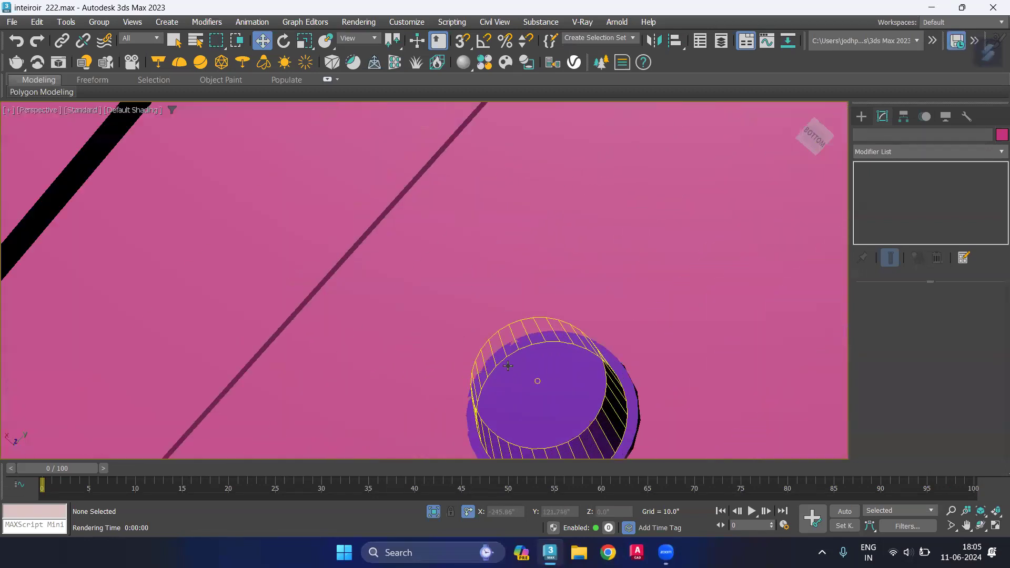
{"action": "scroll", "coordinate": [537, 347], "scroll_direction": "up", "scroll_amount": 2}
{"action": "left_click", "coordinate": [593, 332]}
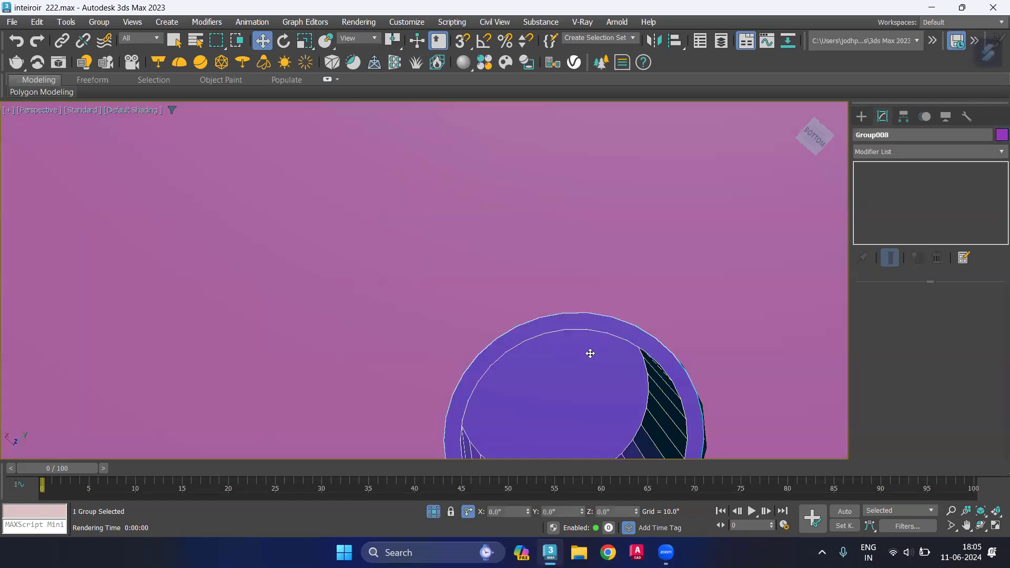
{"action": "scroll", "coordinate": [587, 355], "scroll_direction": "down", "scroll_amount": 3}
{"action": "scroll", "coordinate": [587, 383], "scroll_direction": "down", "scroll_amount": 5}
{"action": "mouse_move", "coordinate": [582, 352]}
{"action": "middle_mouse_down", "text": "alt"}
{"action": "mouse_move", "coordinate": [532, 348]}
{"action": "mouse_move", "coordinate": [512, 415]}
{"action": "middle_mouse_up", "text": "alt"}
{"action": "scroll", "coordinate": [544, 337], "scroll_direction": "up", "scroll_amount": 1}
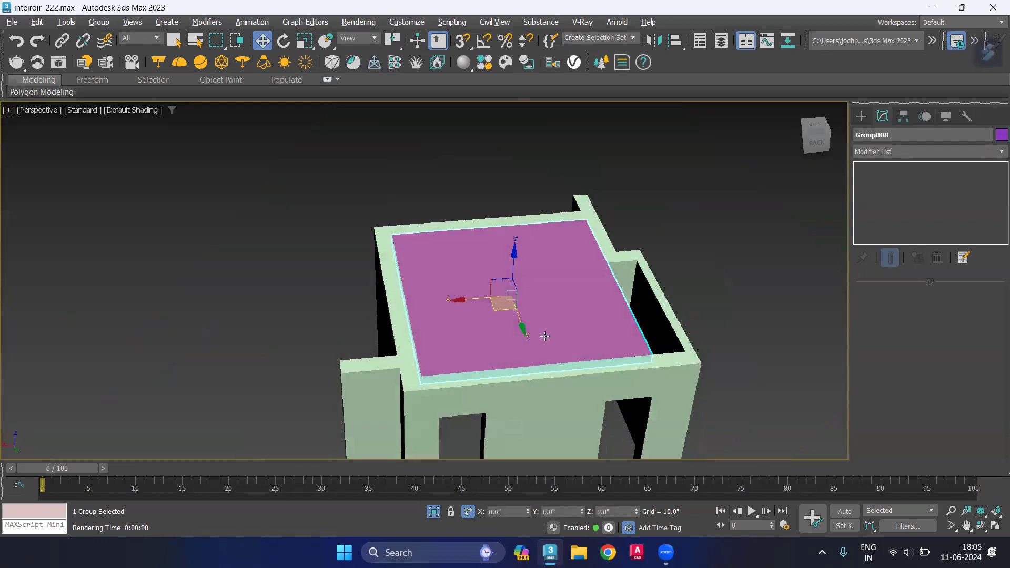
Hide the pink panel group Group008 with Hide Selection
{"action": "left_click", "coordinate": [719, 259]}
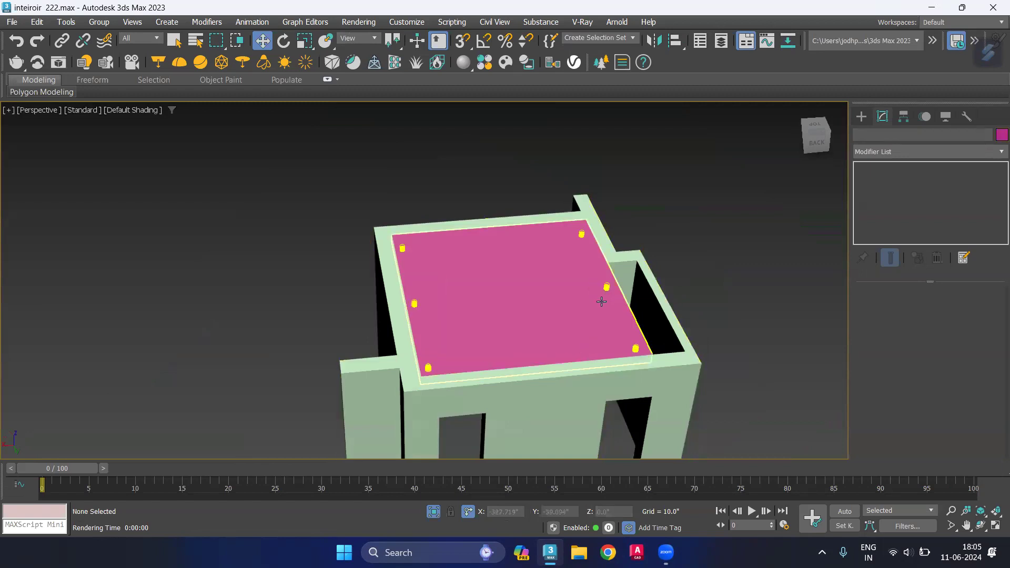
{"action": "left_click", "coordinate": [515, 299]}
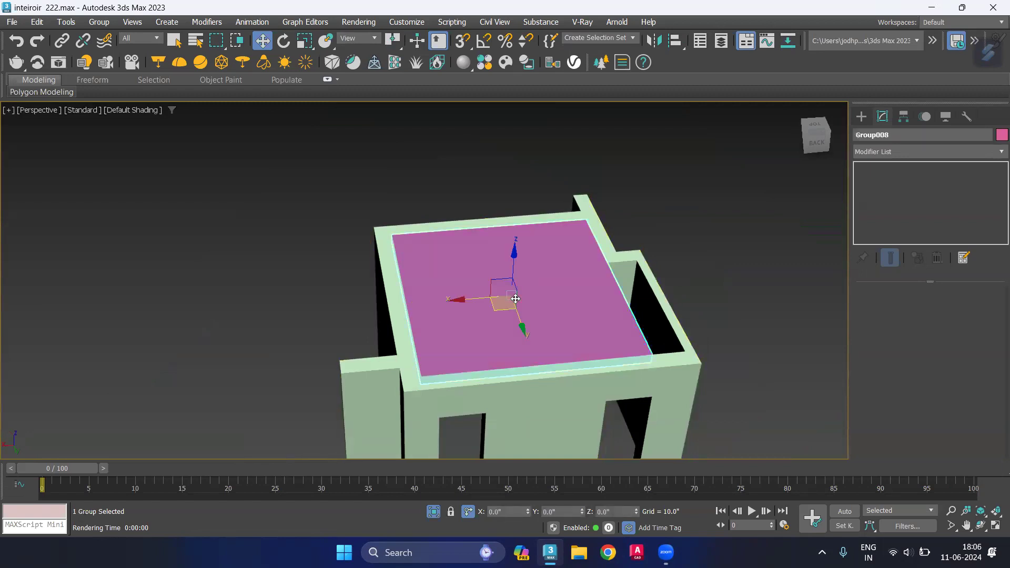
{"action": "right_click", "coordinate": [557, 308]}
{"action": "left_click", "coordinate": [568, 278]}
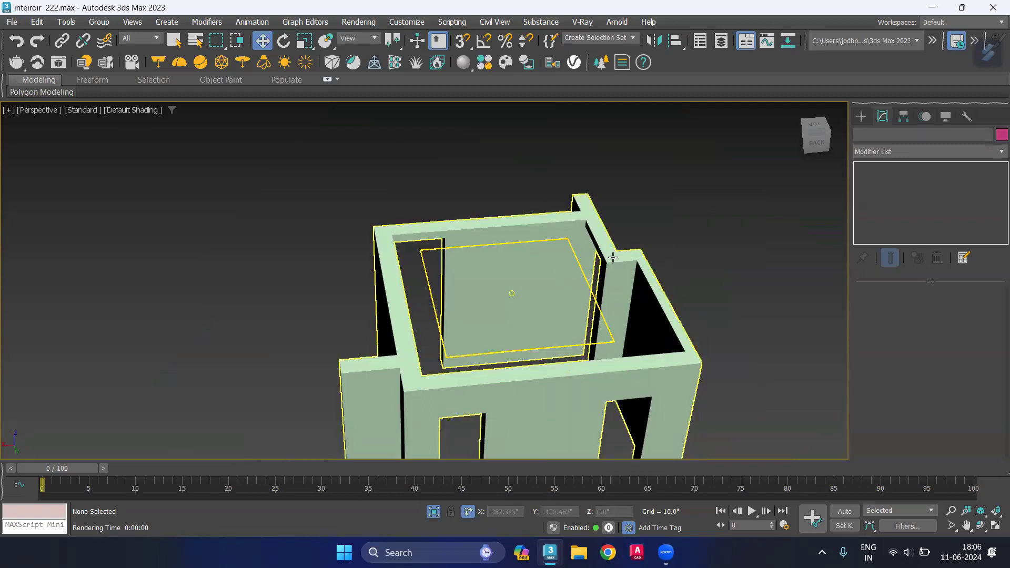
Restore the hidden pink panel and switch the viewport to wireframe
{"action": "key", "text": "ctrl+z"}
{"action": "left_click", "coordinate": [676, 228]}
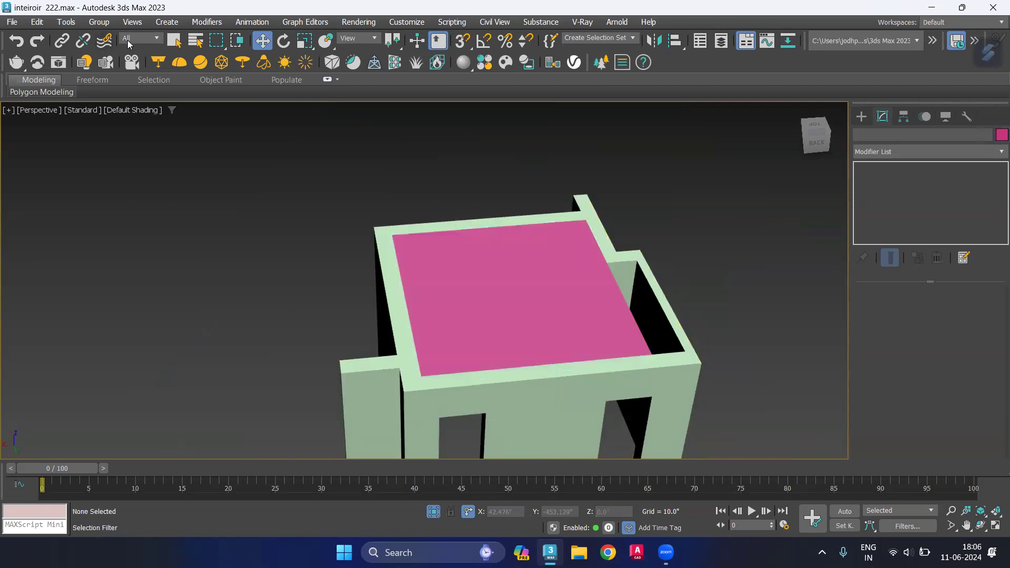
{"action": "key", "text": "F3"}
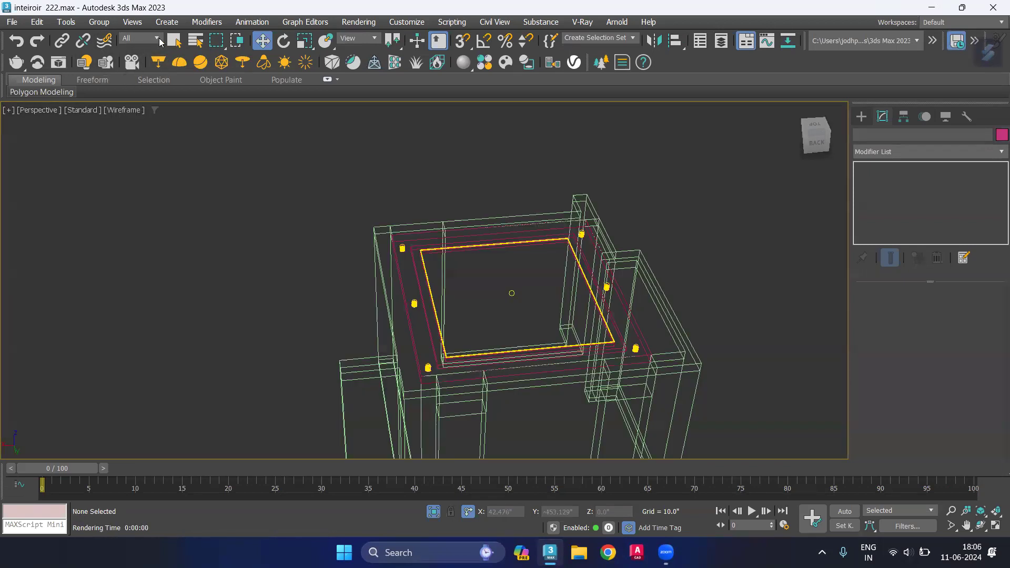
{"action": "scroll", "coordinate": [561, 226], "scroll_direction": "up", "scroll_amount": 1}
{"action": "scroll", "coordinate": [588, 239], "scroll_direction": "up", "scroll_amount": 4}
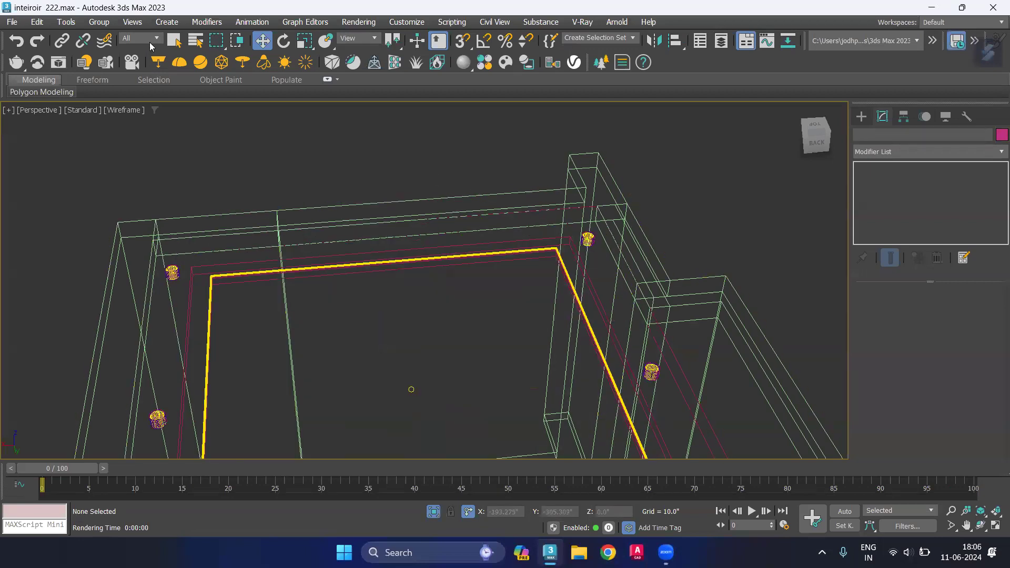
Restrict the selection filter to Lights and pick the two lights inside the frame
{"action": "left_click", "coordinate": [150, 41]}
{"action": "left_click", "coordinate": [158, 81]}
{"action": "scroll", "coordinate": [312, 195], "scroll_direction": "down", "scroll_amount": 2}
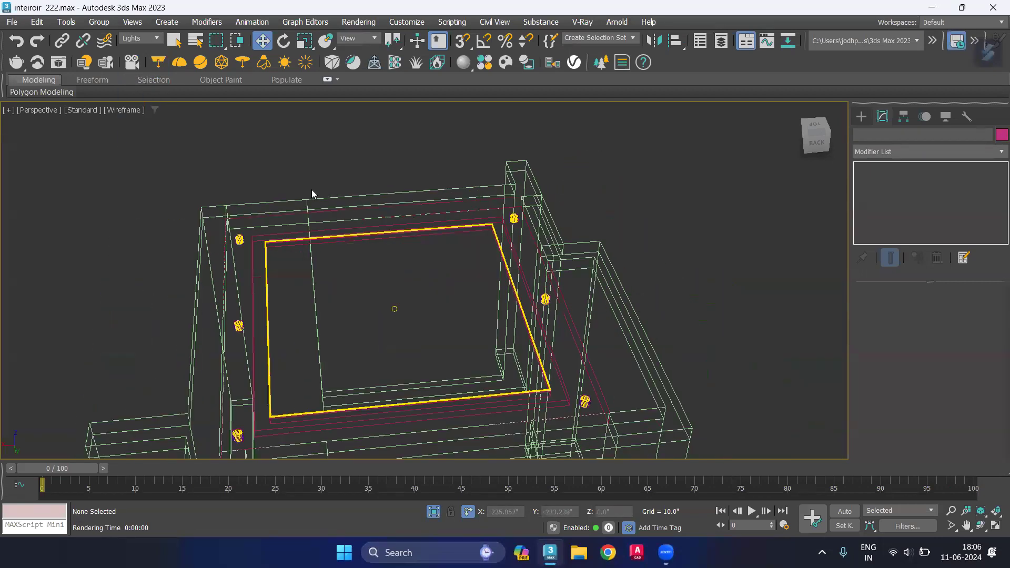
{"action": "left_click_drag", "start_coordinate": [676, 438], "coordinate": [676, 440]}
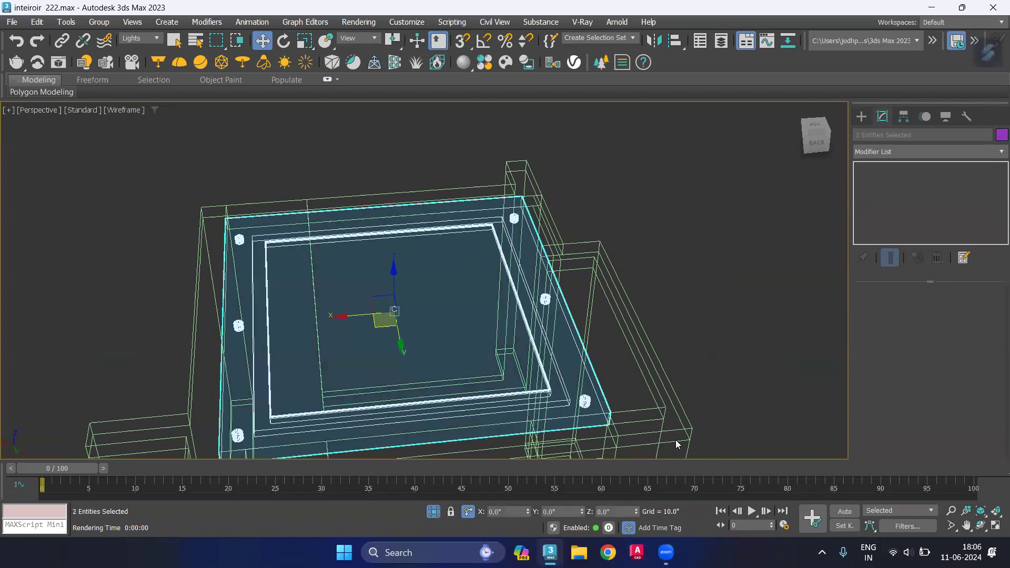
{"action": "mouse_move", "coordinate": [667, 292]}
{"action": "middle_mouse_down"}
{"action": "mouse_move", "coordinate": [665, 266]}
{"action": "mouse_move", "coordinate": [688, 256]}
{"action": "middle_mouse_up"}
{"action": "left_click", "coordinate": [688, 256]}
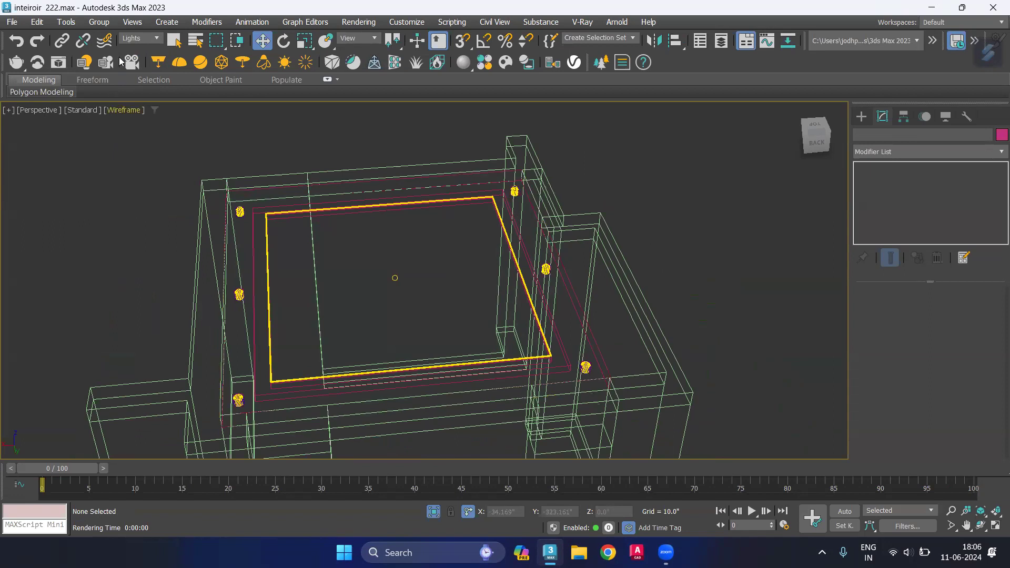
Reset the filter to All, hide the surrounding room geometry, and return to solid shading
{"action": "left_click", "coordinate": [139, 38]}
{"action": "left_click", "coordinate": [133, 48]}
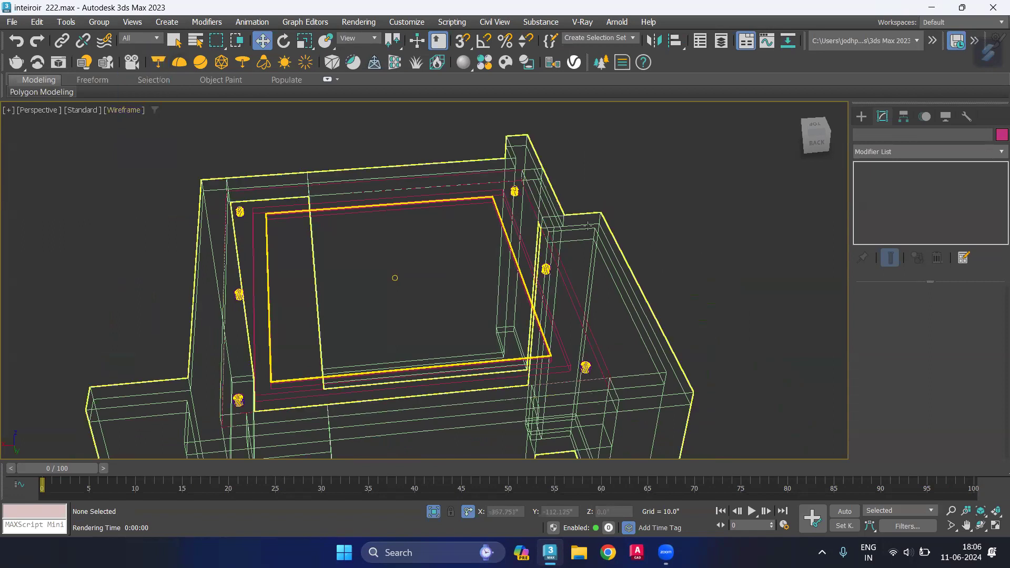
{"action": "left_click", "coordinate": [589, 226]}
{"action": "right_click", "coordinate": [589, 230]}
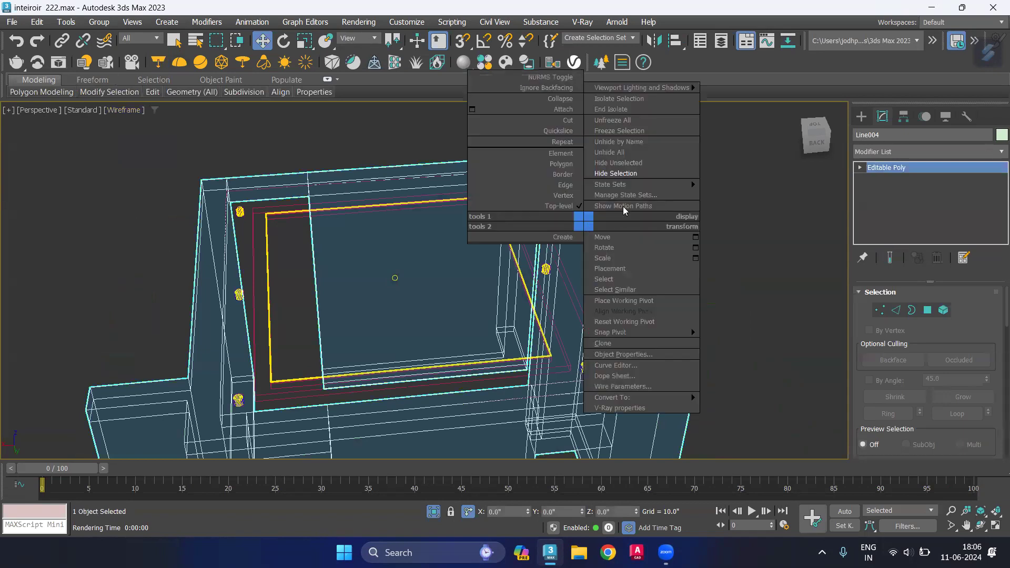
{"action": "left_click", "coordinate": [631, 174]}
{"action": "middle_click_drag", "start_coordinate": [671, 264], "coordinate": [679, 251]}
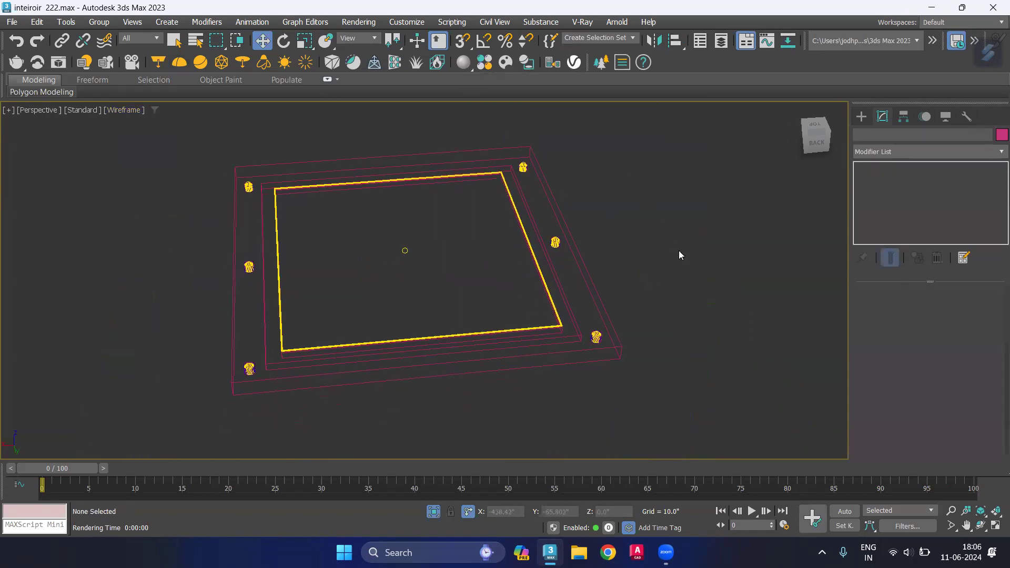
{"action": "key", "text": "F3"}
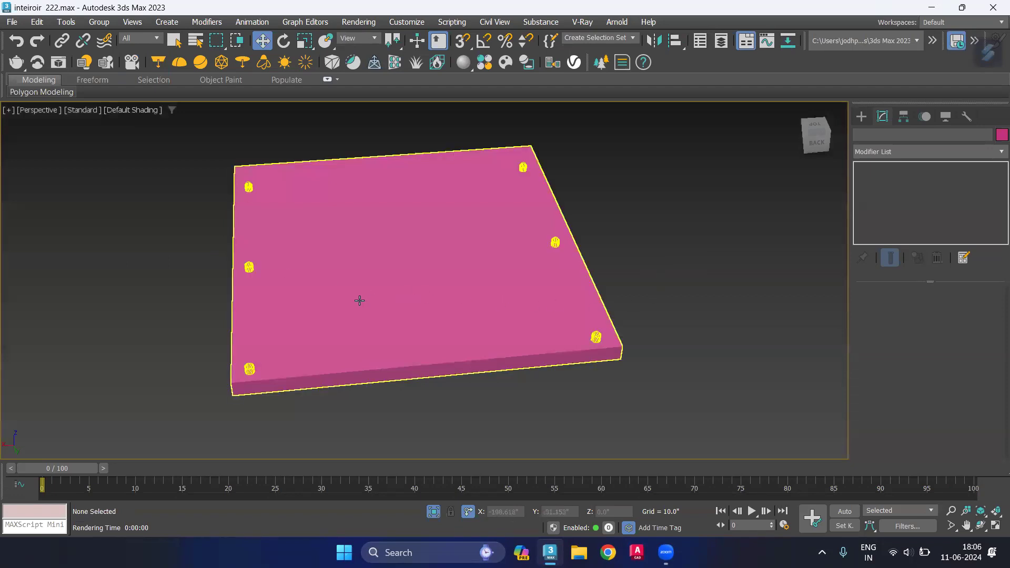
Give the ceiling slab group Group008 a new Z position
{"action": "mouse_move", "coordinate": [360, 300]}
{"action": "middle_mouse_down", "text": "alt"}
{"action": "mouse_move", "coordinate": [466, 184]}
{"action": "mouse_move", "coordinate": [453, 252]}
{"action": "middle_mouse_up", "text": "alt"}
{"action": "left_click", "coordinate": [465, 184]}
{"action": "left_click", "coordinate": [619, 507]}
{"action": "key", "text": "Return"}
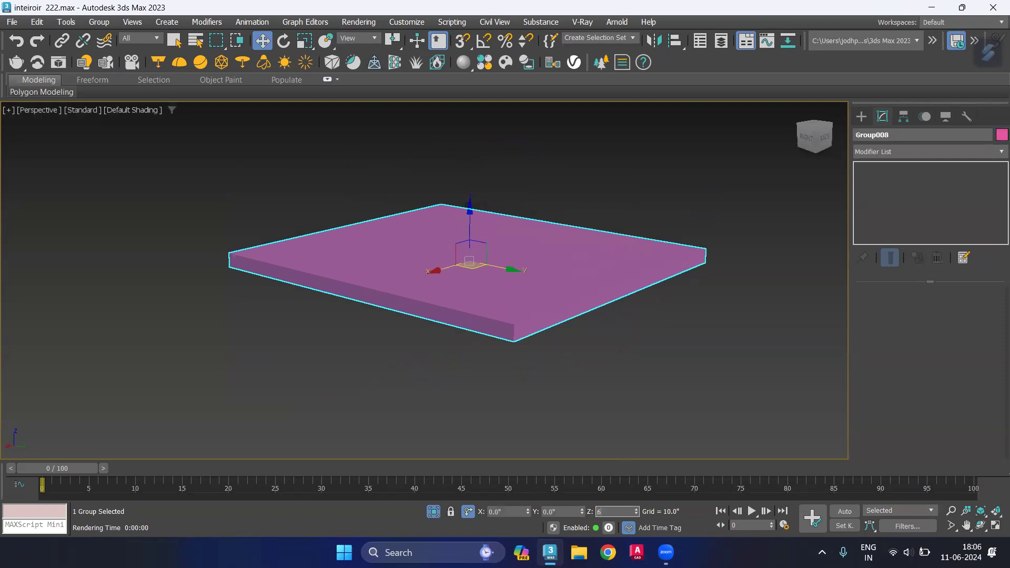
{"action": "left_click", "coordinate": [678, 366]}
Orbit and zoom to view the slab's underside with its frame and lights
{"action": "middle_click_drag", "start_coordinate": [587, 364], "coordinate": [604, 317], "text": "alt"}
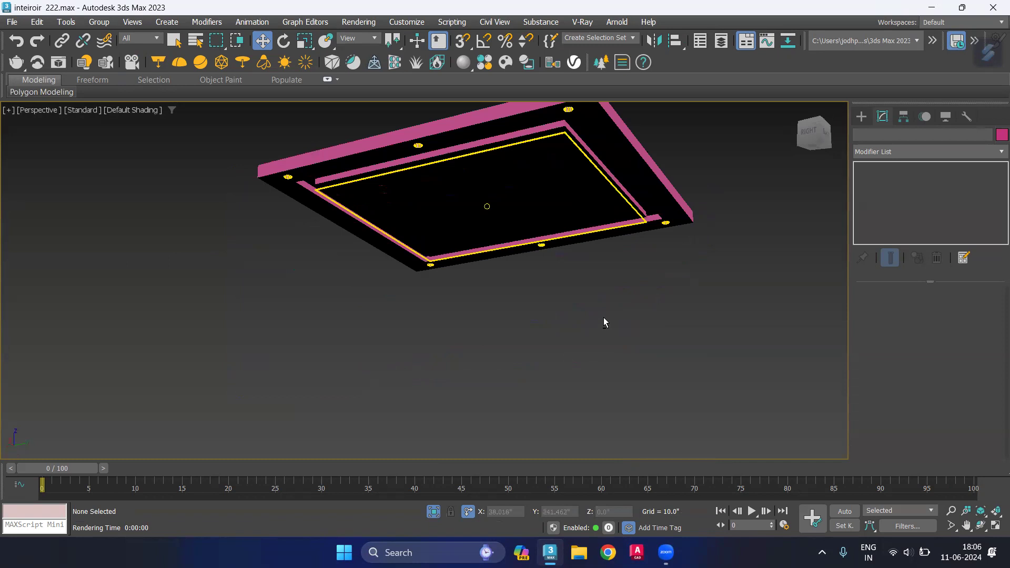
{"action": "scroll", "coordinate": [604, 318], "scroll_direction": "up", "scroll_amount": 5}
{"action": "scroll", "coordinate": [658, 220], "scroll_direction": "up", "scroll_amount": 3}
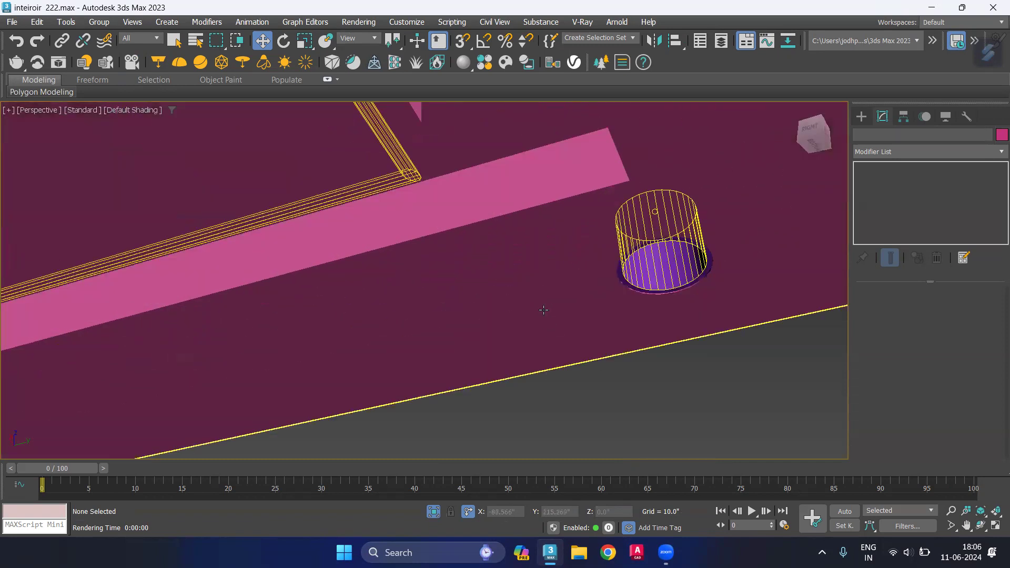
{"action": "scroll", "coordinate": [544, 310], "scroll_direction": "down", "scroll_amount": 3}
{"action": "scroll", "coordinate": [528, 349], "scroll_direction": "down", "scroll_amount": 2}
{"action": "scroll", "coordinate": [419, 342], "scroll_direction": "down", "scroll_amount": 5}
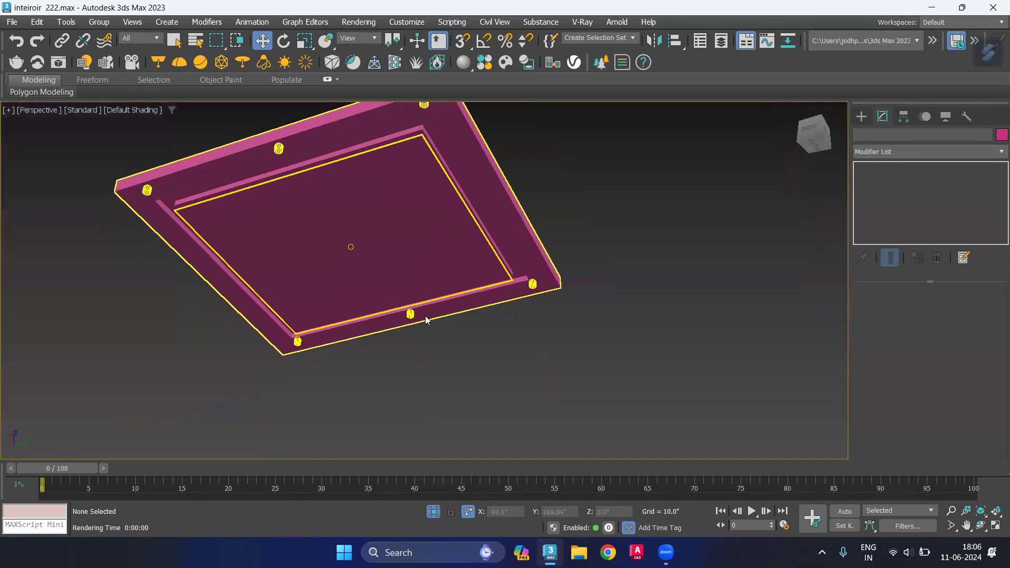
{"action": "scroll", "coordinate": [426, 319], "scroll_direction": "up", "scroll_amount": 3}
{"action": "right_click", "coordinate": [295, 221]}
{"action": "scroll", "coordinate": [485, 264], "scroll_direction": "down", "scroll_amount": 3}
{"action": "middle_click_drag", "start_coordinate": [485, 264], "coordinate": [591, 405]}
Render the slab view with Shift+Q, then close the V-Ray Frame Buffer
{"action": "key", "text": "shift+q"}
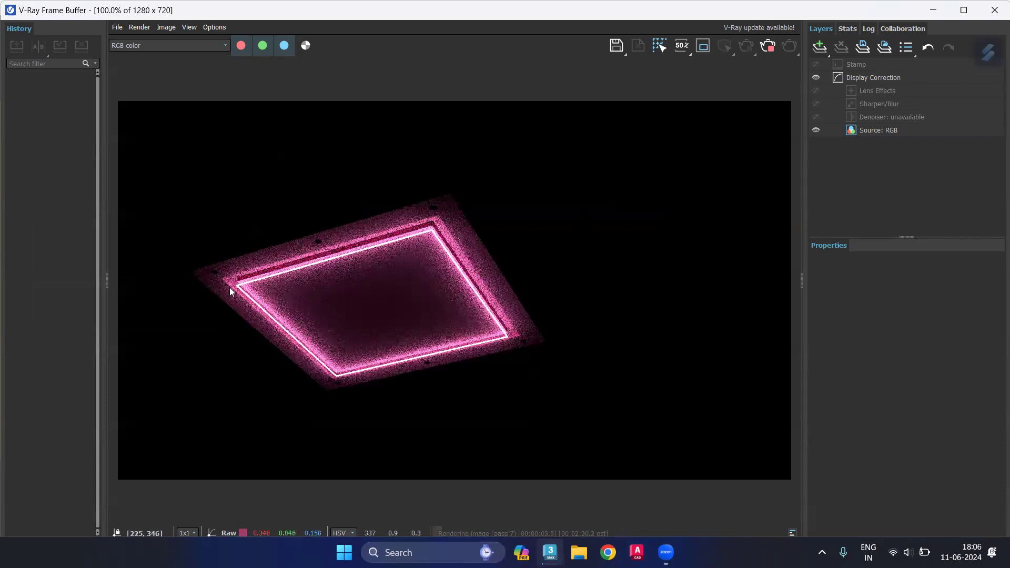
{"action": "left_click", "coordinate": [994, 10]}
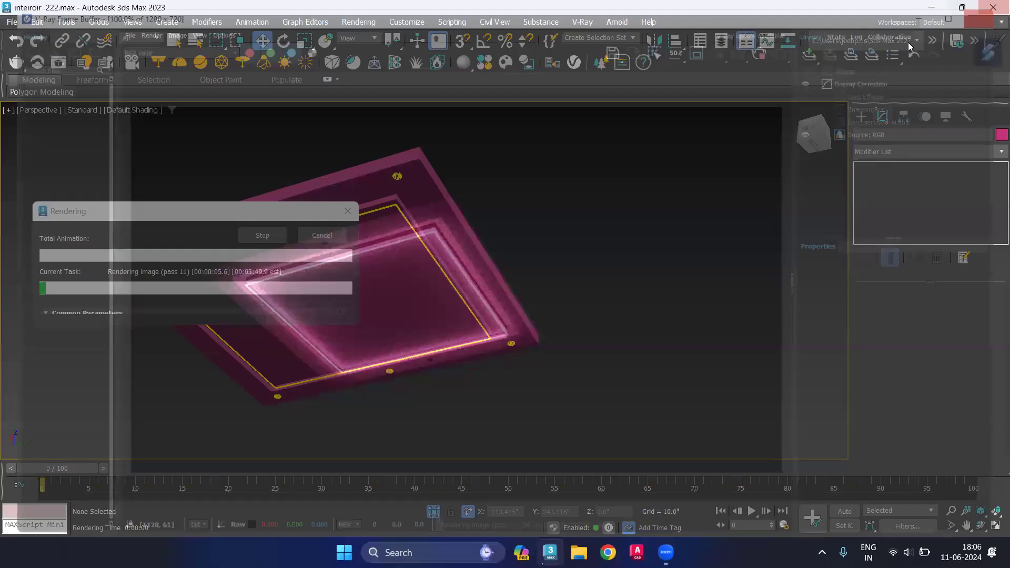
Move the VRayLight001 strip to a new Z position
{"action": "scroll", "coordinate": [389, 213], "scroll_direction": "up", "scroll_amount": 3}
{"action": "scroll", "coordinate": [391, 208], "scroll_direction": "up", "scroll_amount": 5}
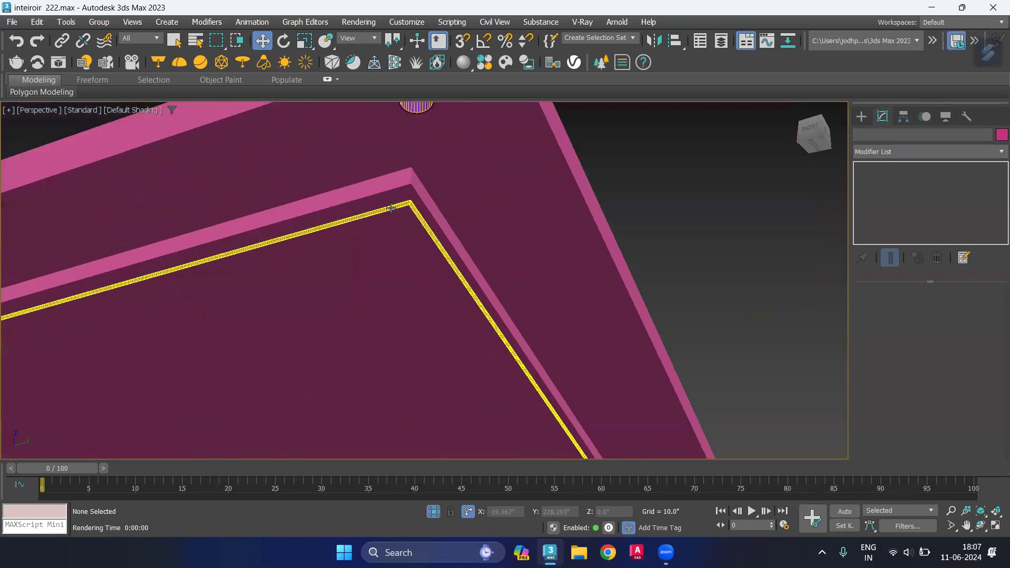
{"action": "left_click", "coordinate": [392, 211]}
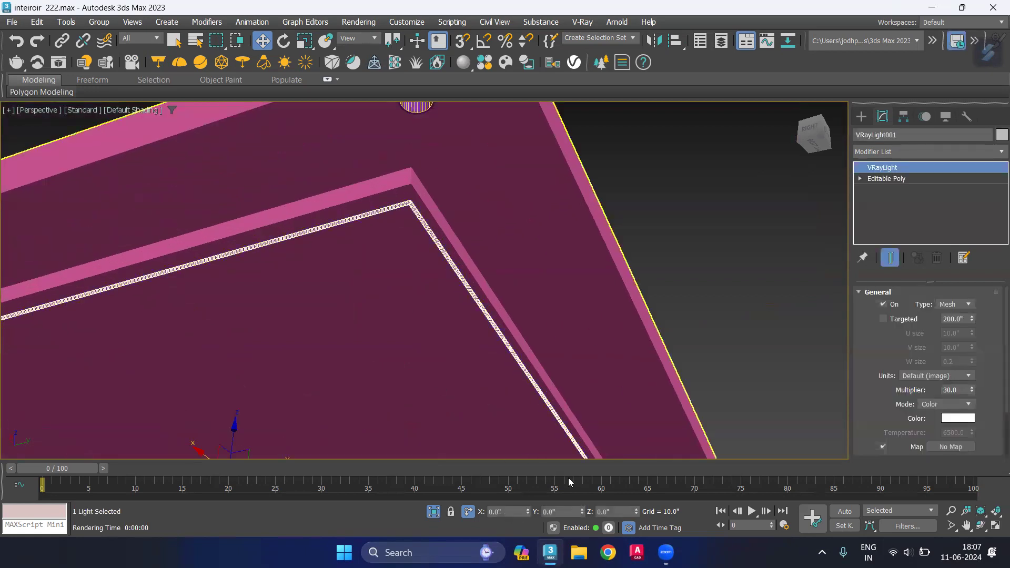
{"action": "left_click", "coordinate": [629, 508]}
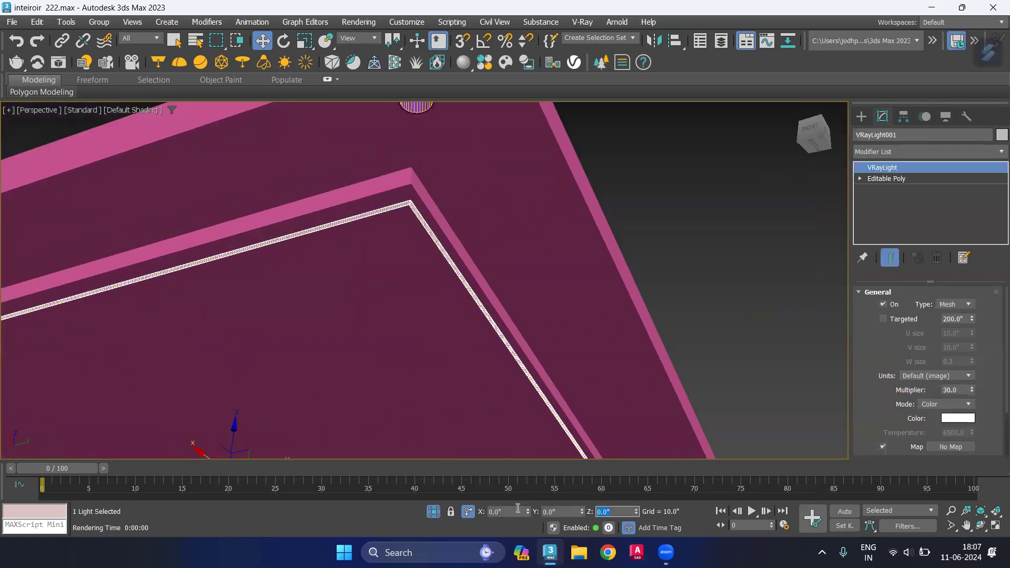
{"action": "type", "text": "6"}
{"action": "key", "text": "Return"}
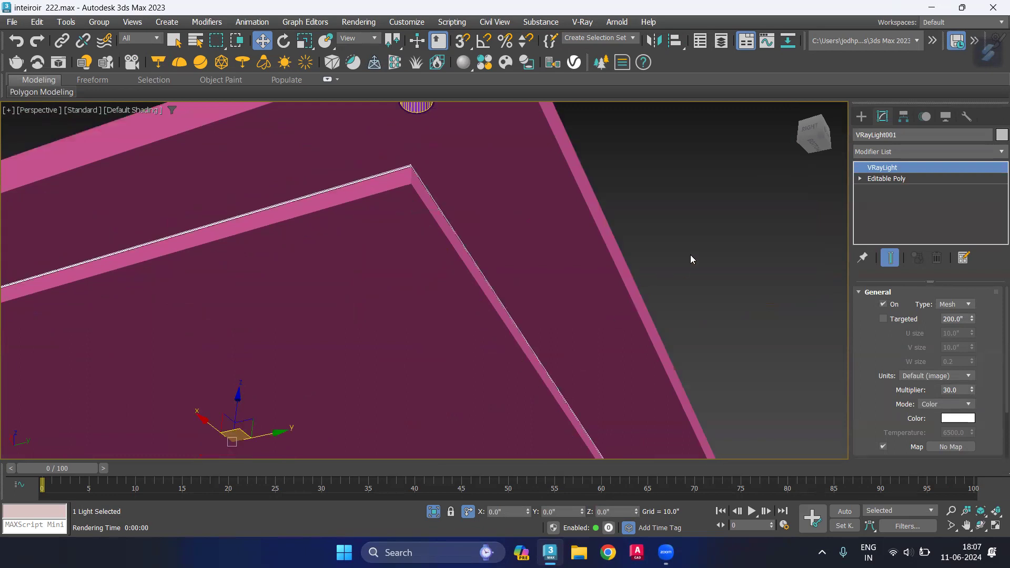
{"action": "left_click", "coordinate": [690, 255]}
Ungroup Group008 into its seven separate objects
{"action": "scroll", "coordinate": [690, 254], "scroll_direction": "down", "scroll_amount": 5}
{"action": "mouse_move", "coordinate": [560, 373]}
{"action": "middle_mouse_down"}
{"action": "mouse_move", "coordinate": [534, 393]}
{"action": "mouse_move", "coordinate": [507, 265]}
{"action": "middle_mouse_up"}
{"action": "scroll", "coordinate": [506, 265], "scroll_direction": "up", "scroll_amount": 2}
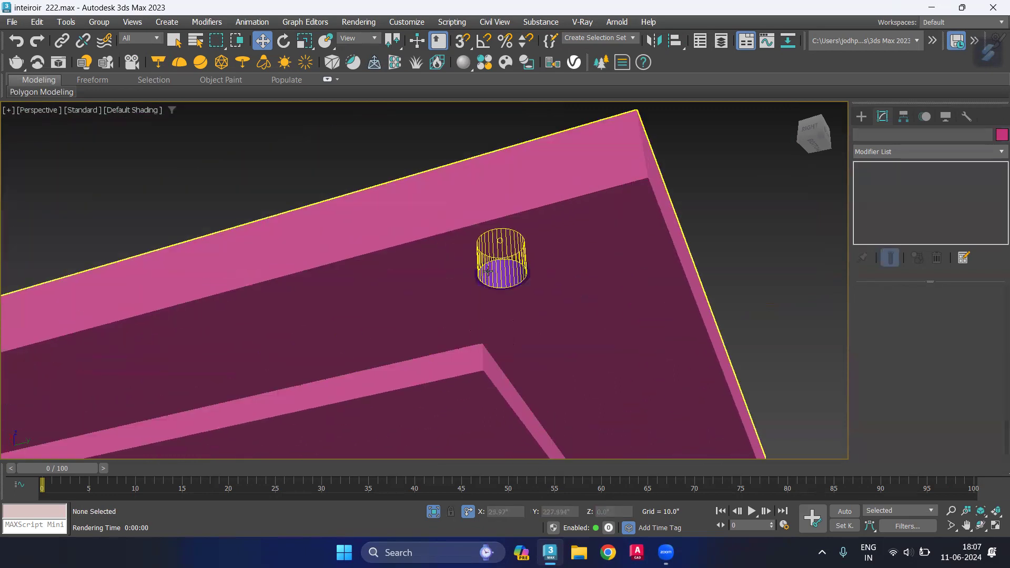
{"action": "scroll", "coordinate": [507, 265], "scroll_direction": "up", "scroll_amount": 2}
{"action": "left_click", "coordinate": [407, 284]}
{"action": "right_click", "coordinate": [406, 285]}
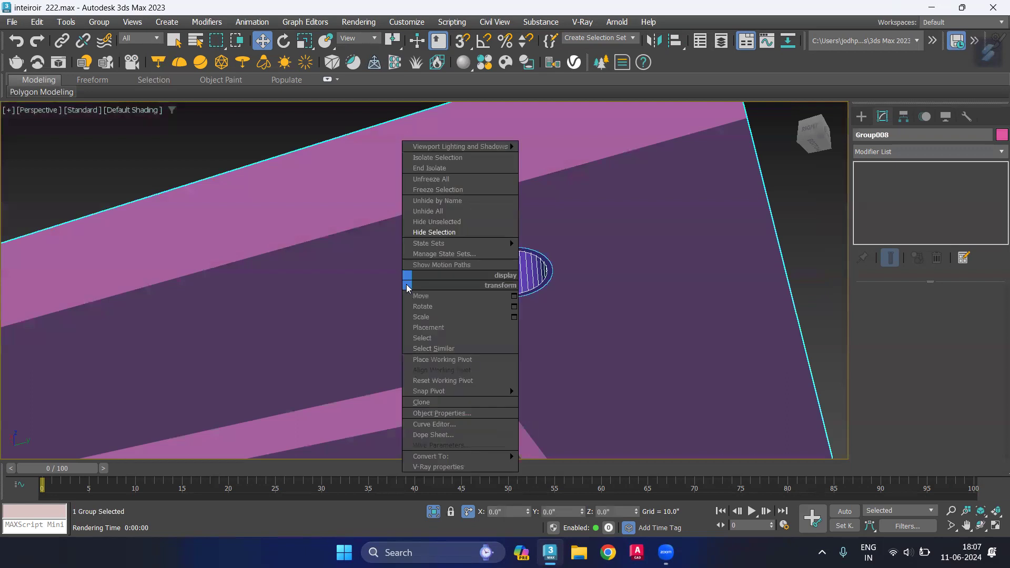
{"action": "left_click", "coordinate": [99, 22]}
{"action": "left_click", "coordinate": [136, 57]}
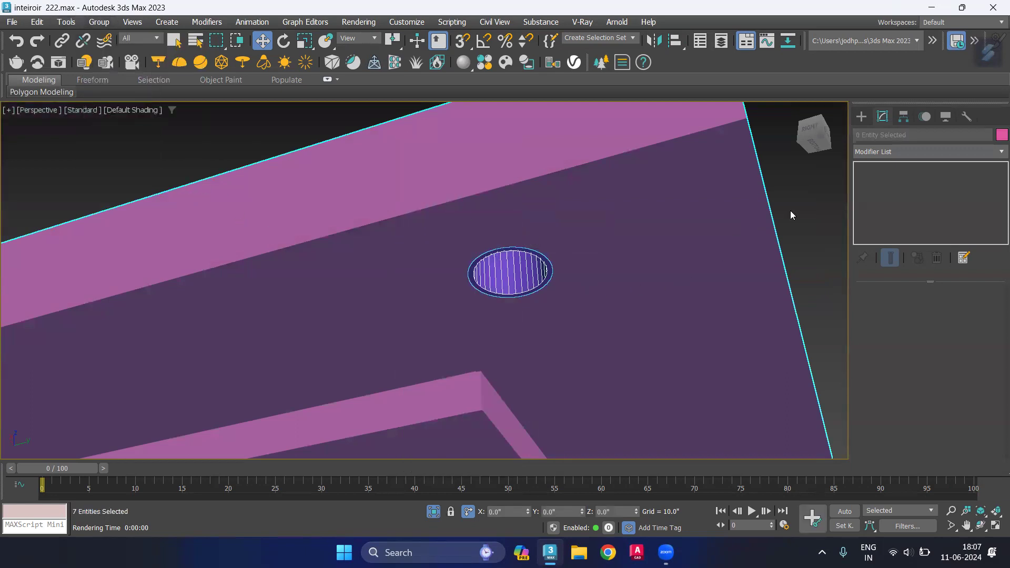
{"action": "left_click", "coordinate": [792, 209]}
Check the round light fixture and orbit to view the slab from below
{"action": "scroll", "coordinate": [794, 215], "scroll_direction": "down", "scroll_amount": 4}
{"action": "scroll", "coordinate": [736, 200], "scroll_direction": "down", "scroll_amount": 4}
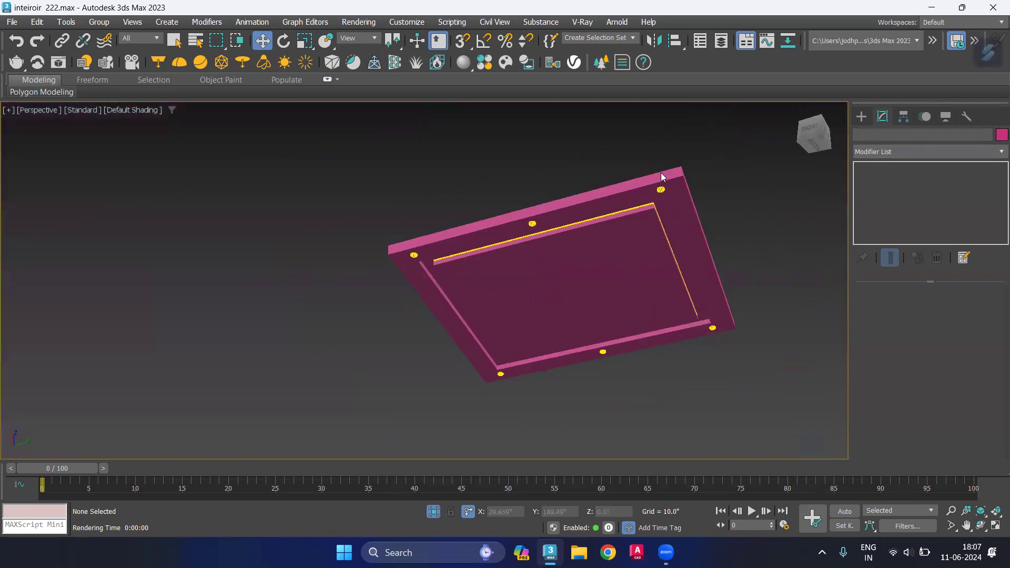
{"action": "scroll", "coordinate": [662, 177], "scroll_direction": "up", "scroll_amount": 4}
{"action": "scroll", "coordinate": [652, 211], "scroll_direction": "up", "scroll_amount": 4}
{"action": "left_click", "coordinate": [645, 211]}
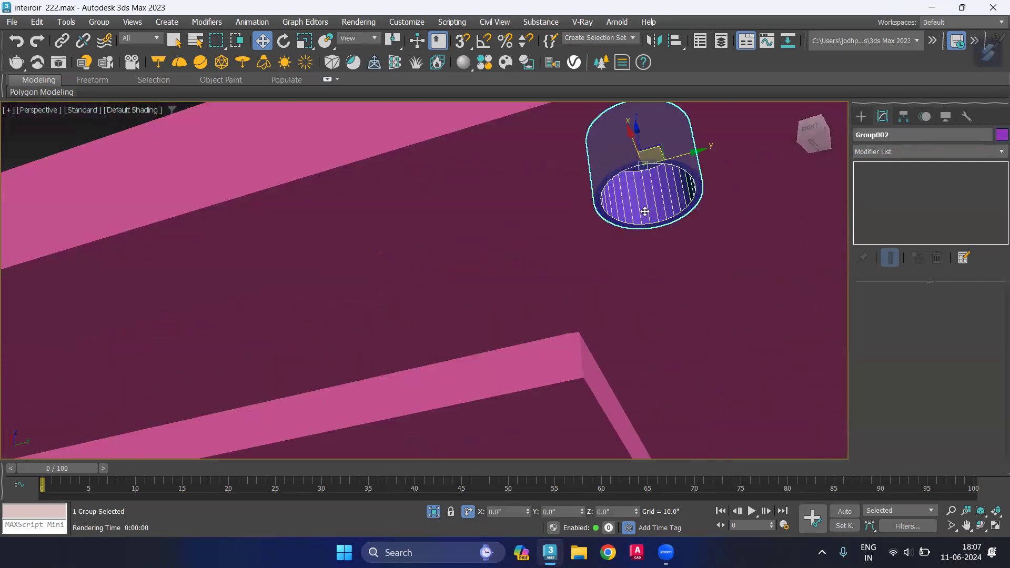
{"action": "scroll", "coordinate": [645, 211], "scroll_direction": "down", "scroll_amount": 5}
{"action": "scroll", "coordinate": [791, 227], "scroll_direction": "down", "scroll_amount": 3}
{"action": "left_click", "coordinate": [791, 228]}
{"action": "mouse_move", "coordinate": [682, 279]}
{"action": "middle_mouse_down", "text": "alt"}
{"action": "mouse_move", "coordinate": [674, 236]}
{"action": "mouse_move", "coordinate": [494, 315]}
{"action": "middle_mouse_up", "text": "alt"}
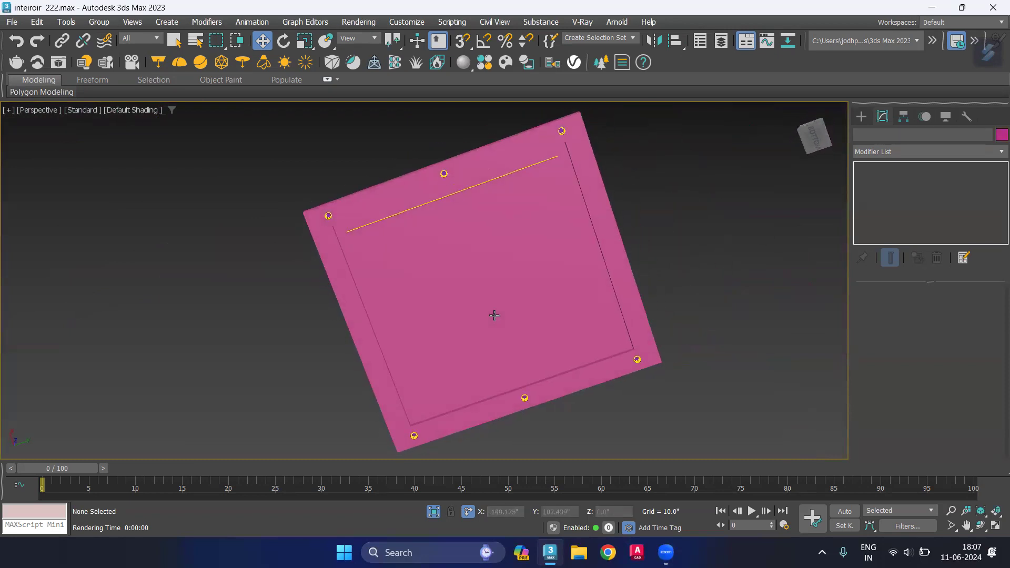
{"action": "key", "text": "shift+q"}
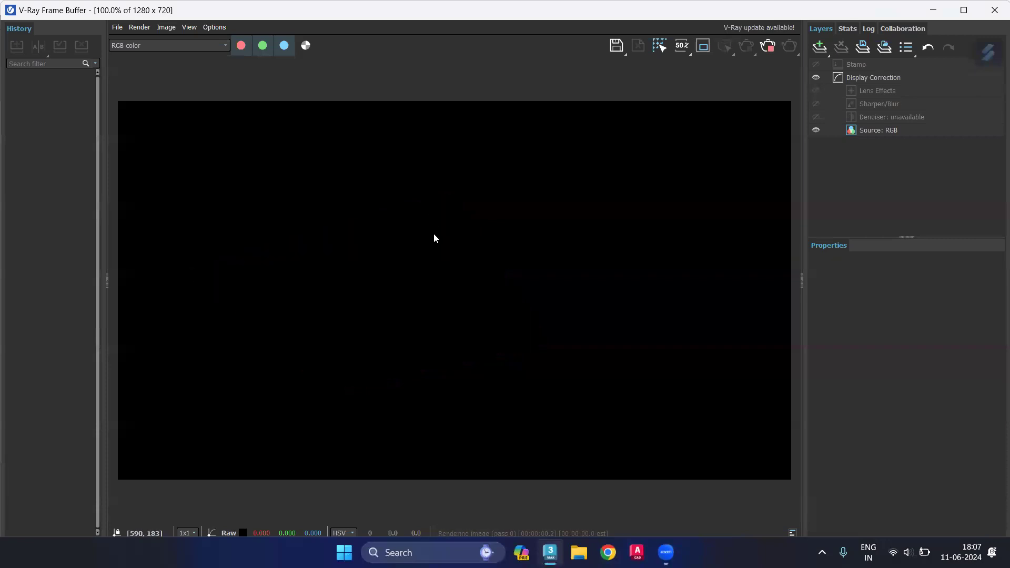
{"action": "left_click", "coordinate": [992, 10]}
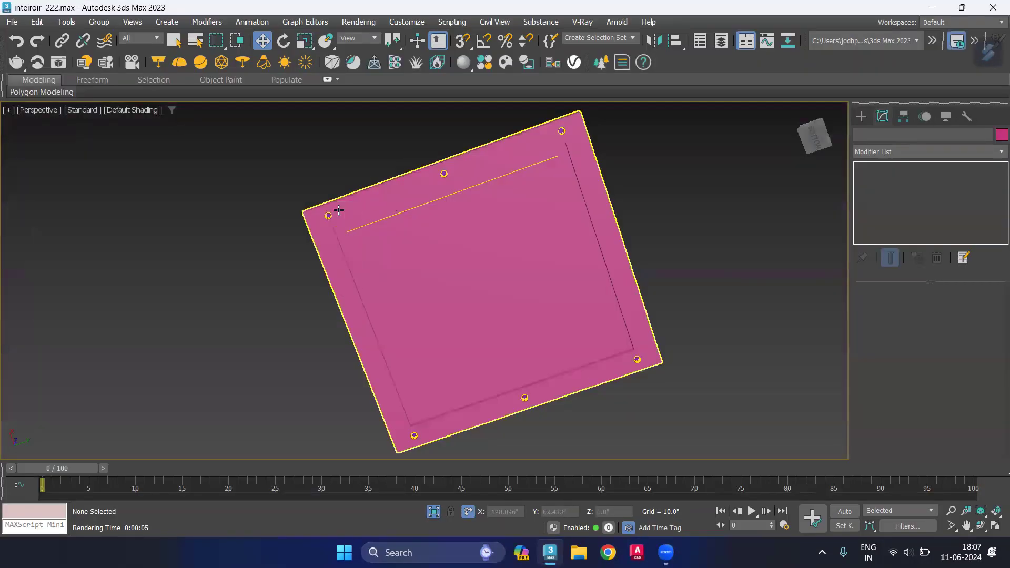
{"action": "left_click", "coordinate": [358, 21]}
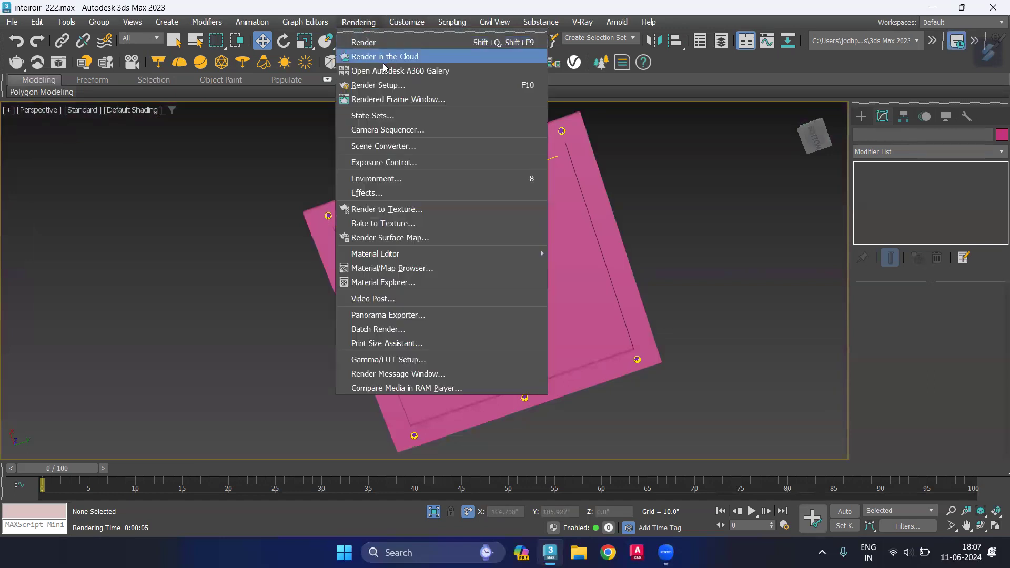
{"action": "left_click", "coordinate": [422, 86]}
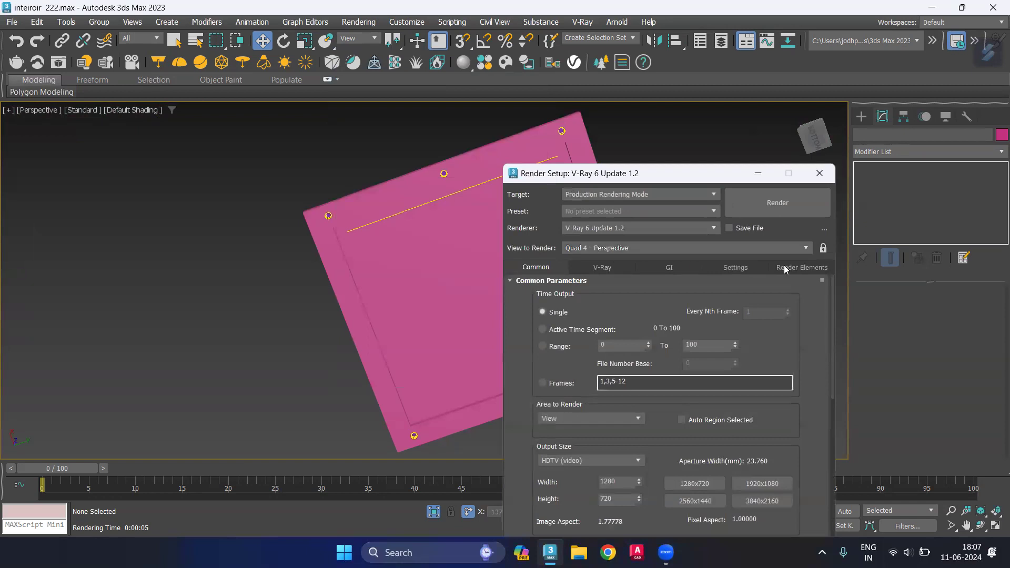
{"action": "left_click", "coordinate": [819, 174]}
{"action": "mouse_move", "coordinate": [473, 179]}
{"action": "middle_mouse_down", "text": "alt"}
{"action": "mouse_move", "coordinate": [458, 242]}
{"action": "mouse_move", "coordinate": [482, 282]}
{"action": "middle_mouse_up", "text": "alt"}
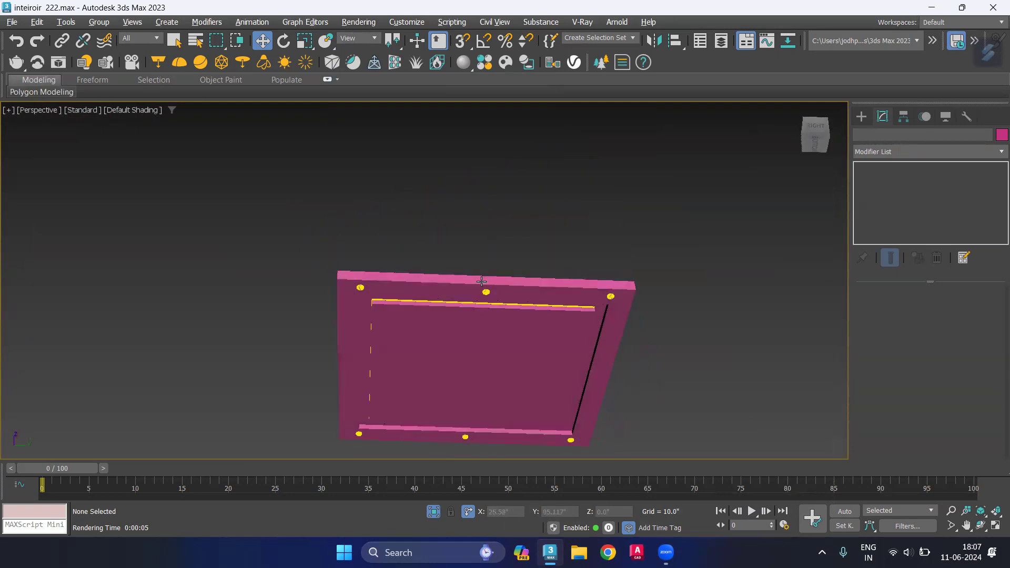
Isolate the grooved panel group from the room and frame it in view
{"action": "scroll", "coordinate": [491, 298], "scroll_direction": "up", "scroll_amount": 3}
{"action": "scroll", "coordinate": [492, 300], "scroll_direction": "up", "scroll_amount": 3}
{"action": "scroll", "coordinate": [518, 297], "scroll_direction": "up", "scroll_amount": 1}
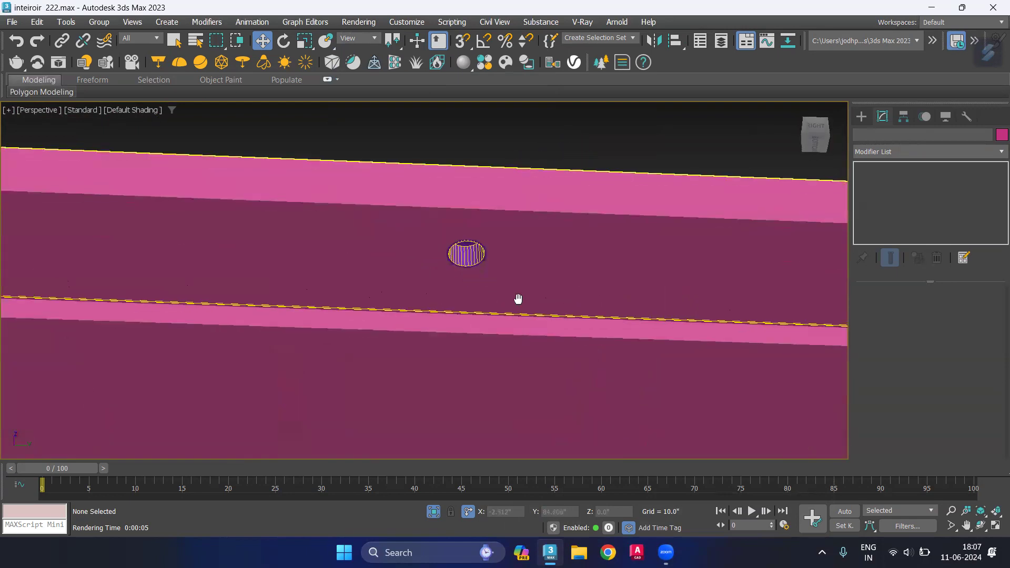
{"action": "scroll", "coordinate": [519, 298], "scroll_direction": "up", "scroll_amount": 4}
{"action": "scroll", "coordinate": [520, 289], "scroll_direction": "down", "scroll_amount": 5}
{"action": "scroll", "coordinate": [516, 280], "scroll_direction": "down", "scroll_amount": 5}
{"action": "middle_click_drag", "start_coordinate": [501, 293], "coordinate": [489, 328], "text": "alt"}
{"action": "scroll", "coordinate": [490, 328], "scroll_direction": "up", "scroll_amount": 2}
{"action": "scroll", "coordinate": [497, 334], "scroll_direction": "up", "scroll_amount": 2}
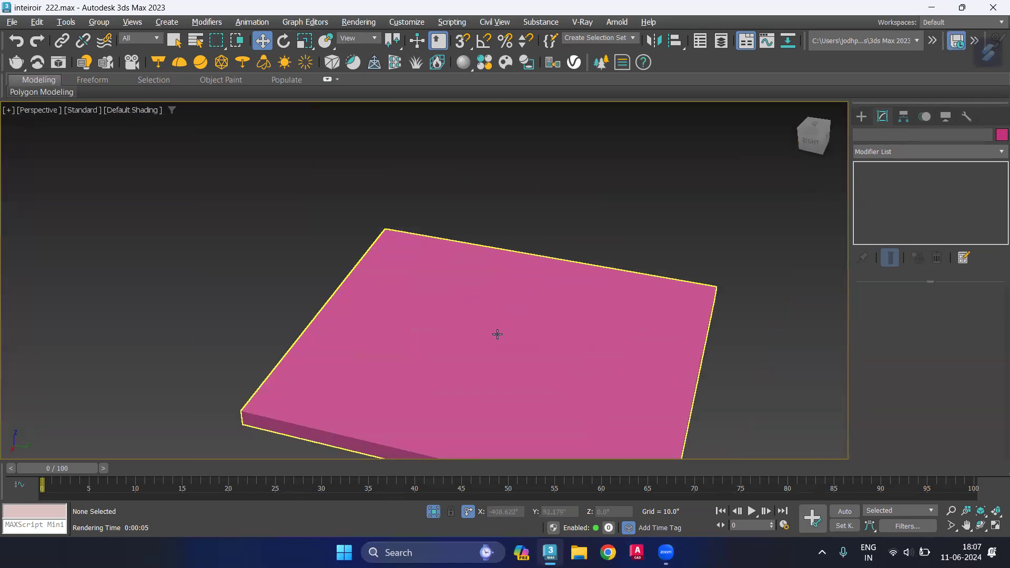
{"action": "left_click", "coordinate": [497, 334]}
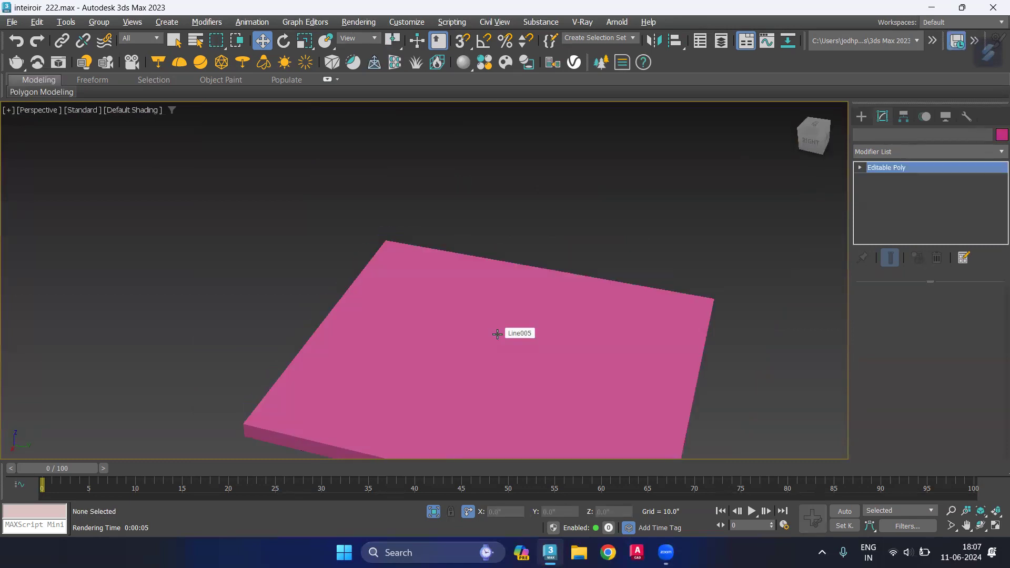
{"action": "left_click", "coordinate": [497, 334]}
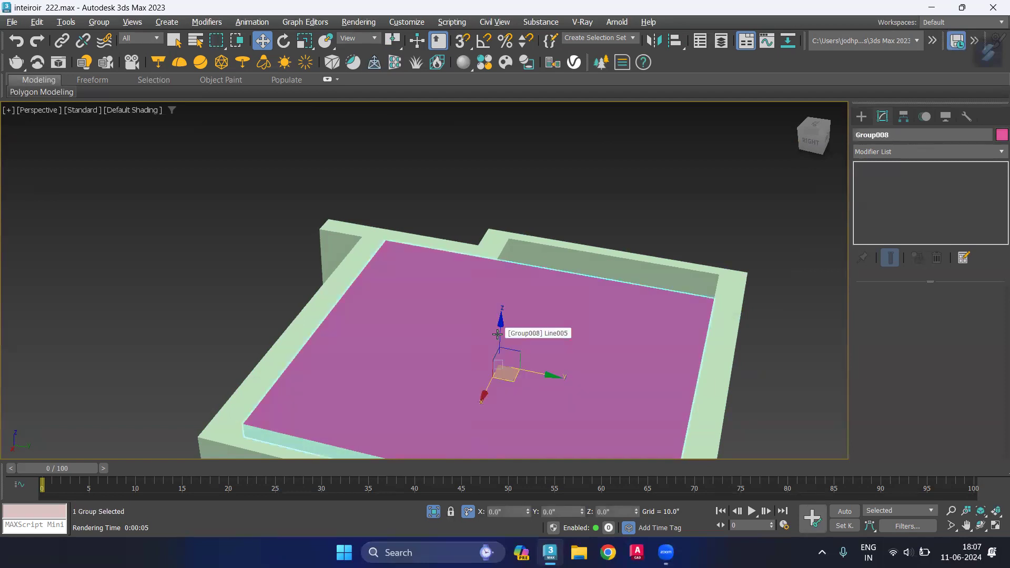
{"action": "key", "text": "ctrl+d"}
{"action": "left_click", "coordinate": [497, 334]}
{"action": "key", "text": "alt+q"}
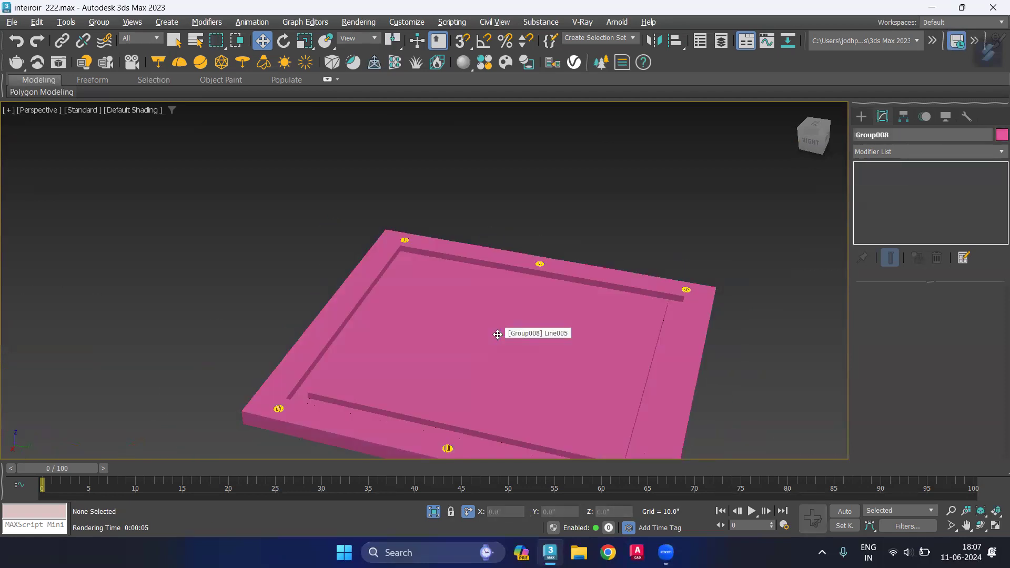
{"action": "left_click", "coordinate": [725, 252]}
{"action": "key", "text": "z"}
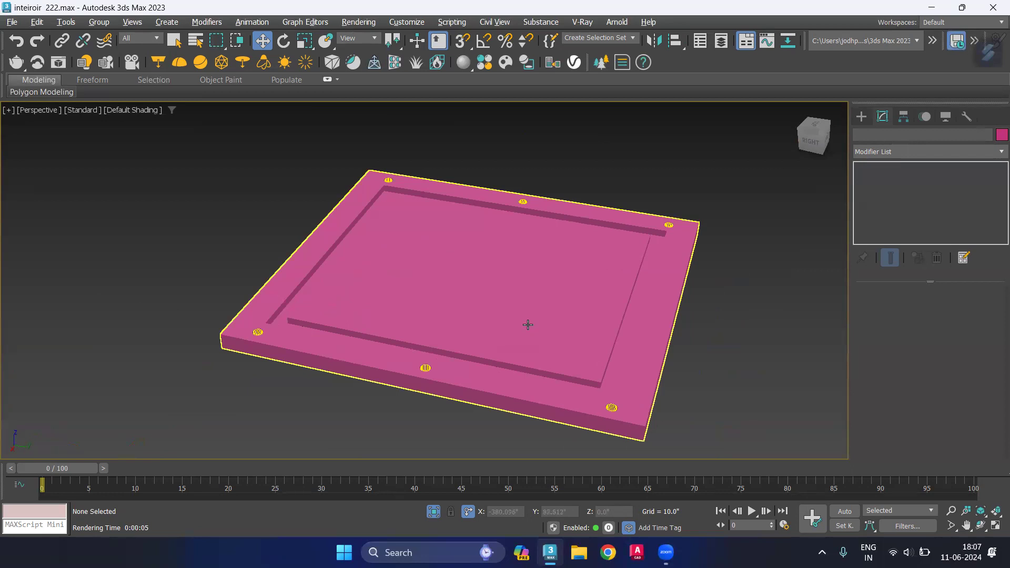
Box-select the pink slab with all its lights and group them as Group008
{"action": "left_click", "coordinate": [527, 324]}
{"action": "scroll", "coordinate": [753, 198], "scroll_direction": "down", "scroll_amount": 2}
{"action": "left_click", "coordinate": [753, 198]}
{"action": "left_click_drag", "start_coordinate": [743, 173], "coordinate": [184, 426]}
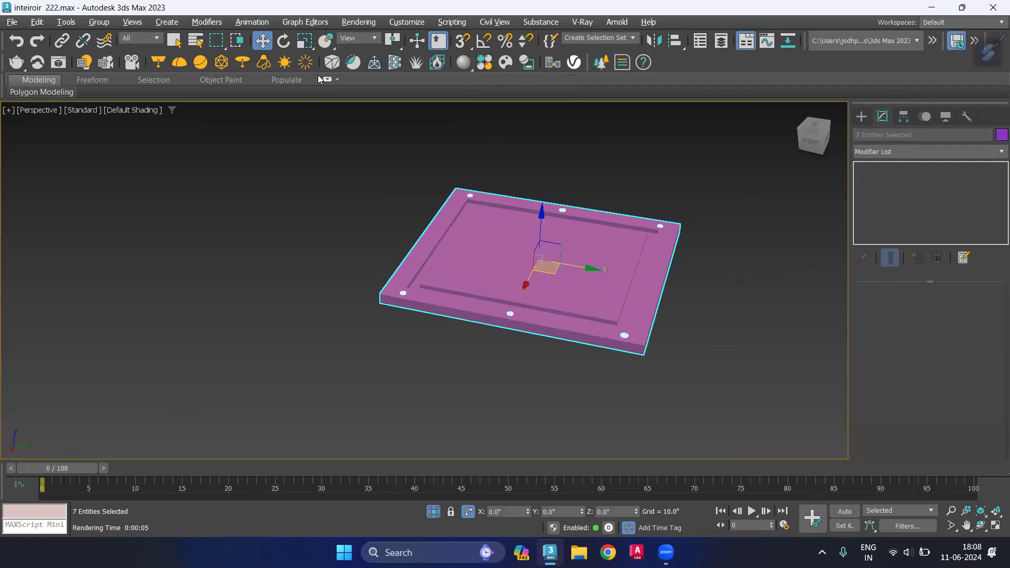
{"action": "left_click", "coordinate": [98, 21]}
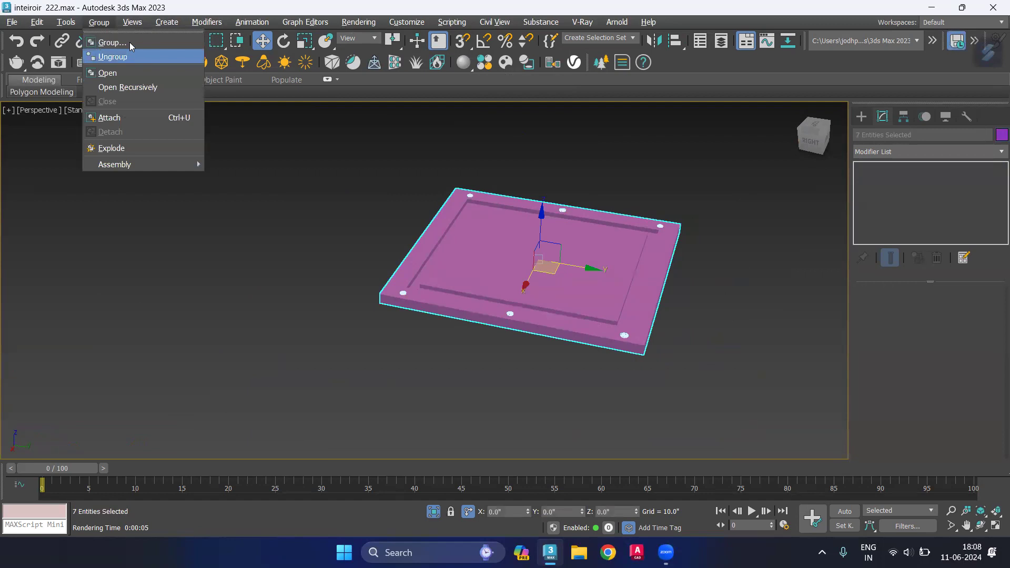
{"action": "left_click", "coordinate": [108, 41]}
{"action": "left_click", "coordinate": [501, 302]}
{"action": "left_click", "coordinate": [203, 250]}
Enable 90° angle snap and rotate Group008 so its plain side faces up
{"action": "left_click", "coordinate": [483, 41]}
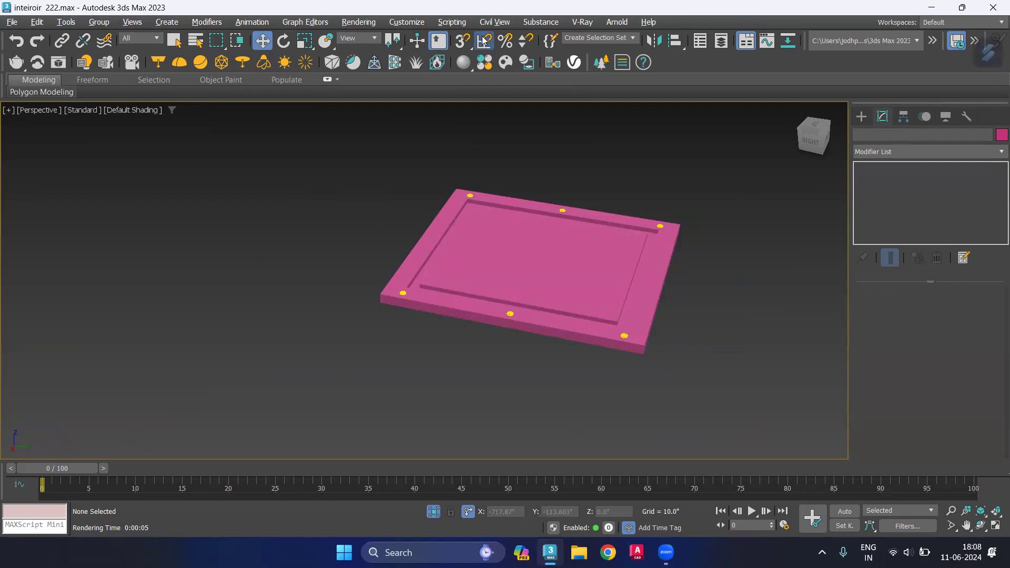
{"action": "right_click", "coordinate": [483, 41]}
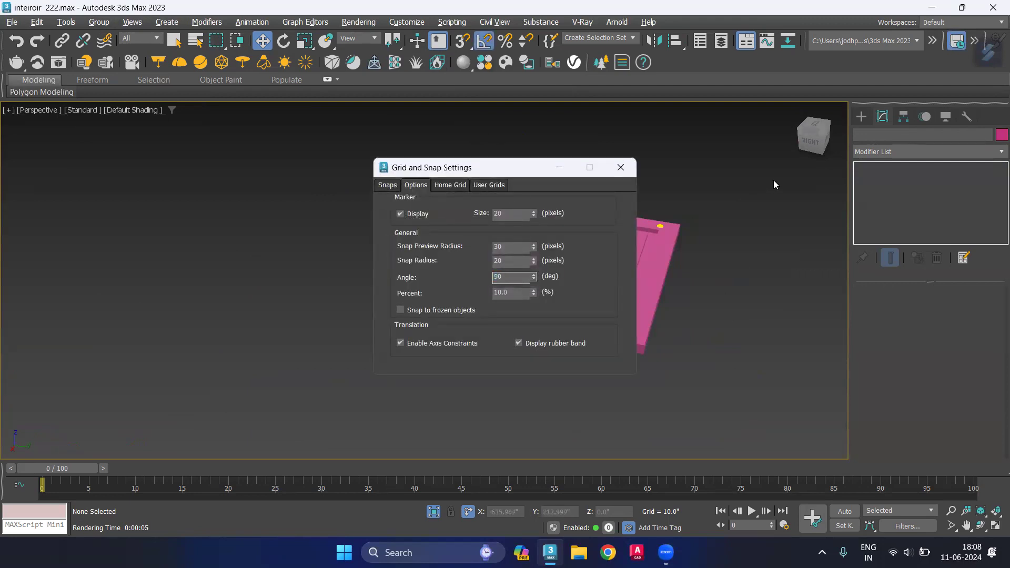
{"action": "left_click", "coordinate": [621, 167]}
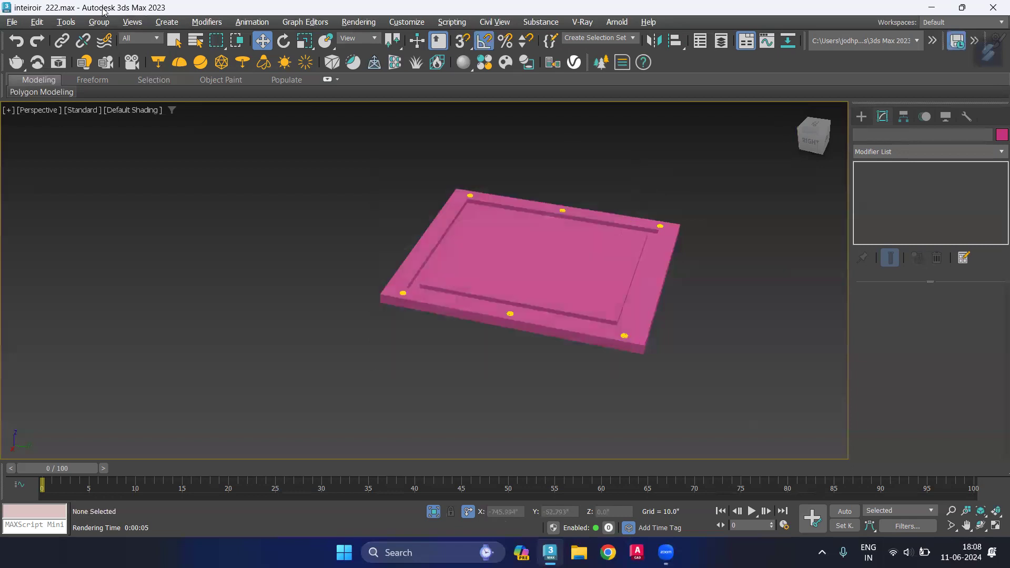
{"action": "left_click", "coordinate": [284, 41]}
{"action": "left_click", "coordinate": [508, 211]}
{"action": "left_click_drag", "start_coordinate": [542, 212], "coordinate": [542, 221]}
Orbit to the panel's underside and run a quick V-Ray test render
{"action": "left_click", "coordinate": [787, 241]}
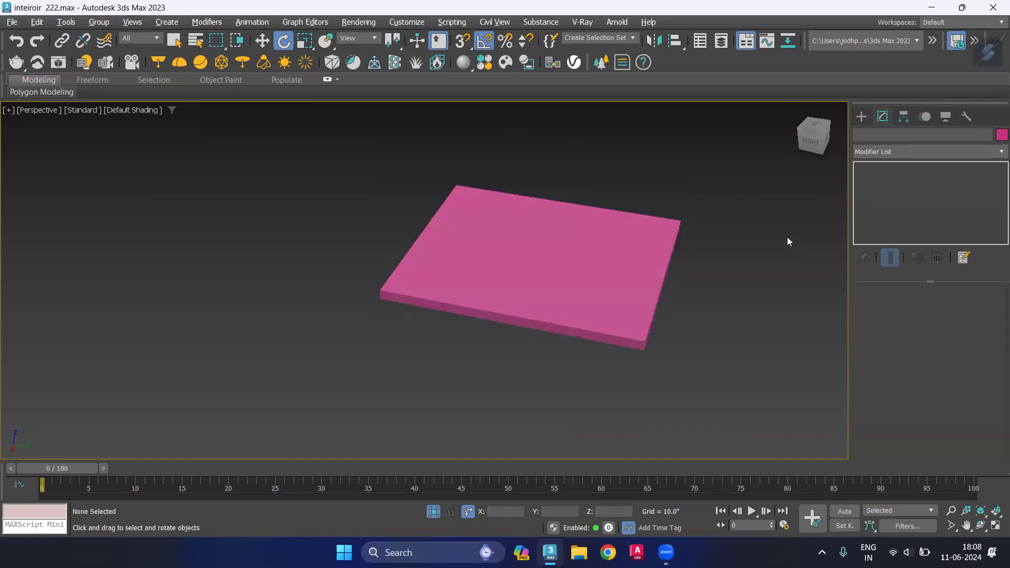
{"action": "middle_click_drag", "start_coordinate": [684, 295], "coordinate": [681, 287]}
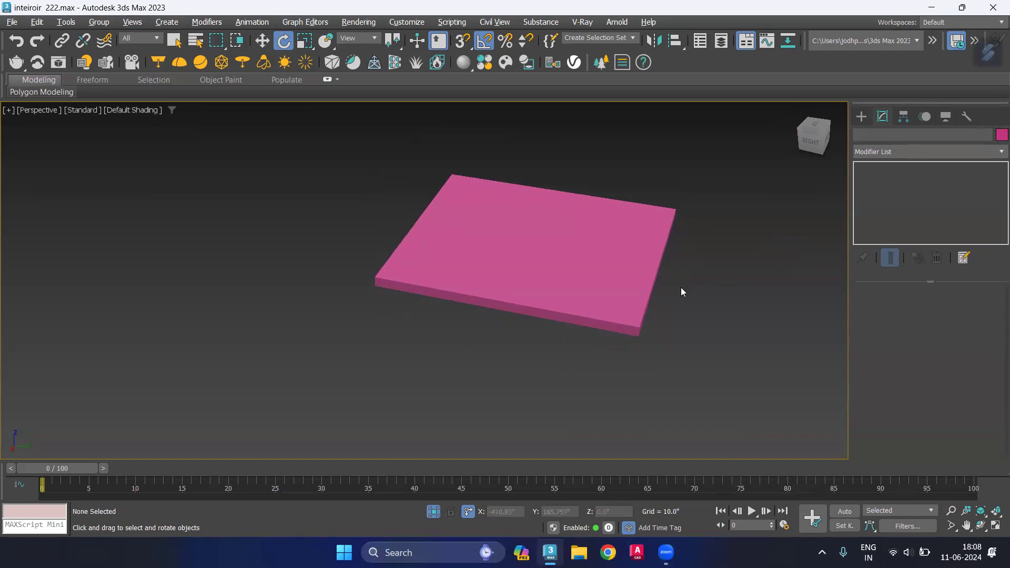
{"action": "middle_click_drag", "start_coordinate": [508, 277], "coordinate": [518, 340], "text": "alt"}
{"action": "key", "text": "shift+q"}
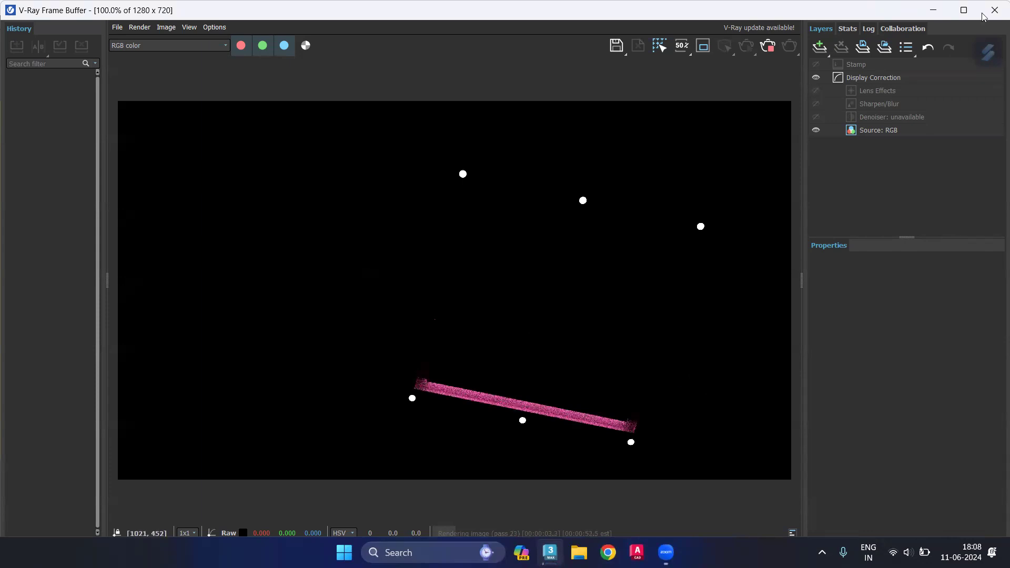
{"action": "key", "text": "Escape"}
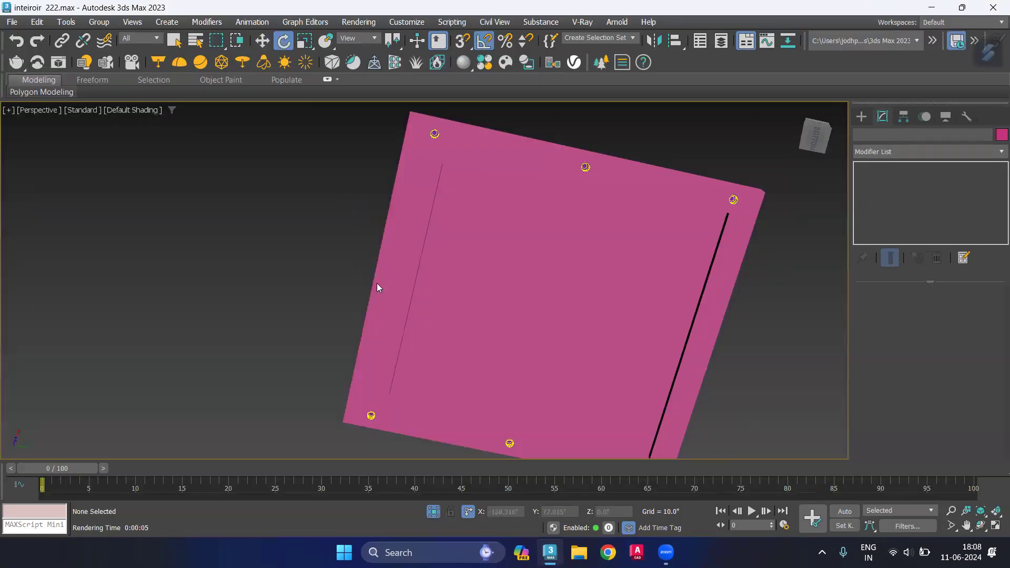
Orbit back above the panel and show the viewport as wireframe
{"action": "mouse_move", "coordinate": [456, 344]}
{"action": "middle_mouse_down", "text": "alt"}
{"action": "mouse_move", "coordinate": [476, 252]}
{"action": "mouse_move", "coordinate": [368, 287]}
{"action": "middle_mouse_up", "text": "alt"}
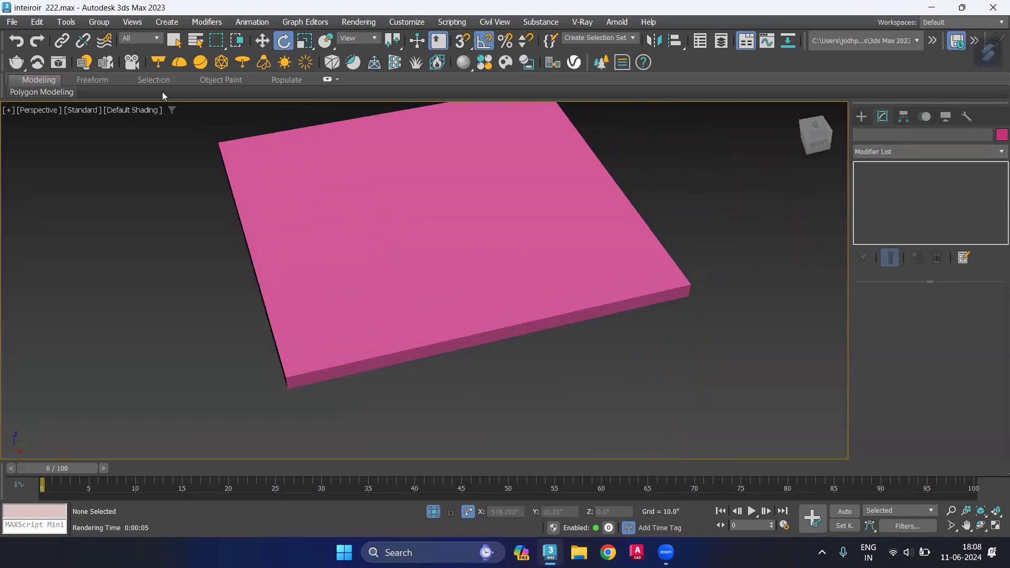
{"action": "left_click", "coordinate": [144, 37]}
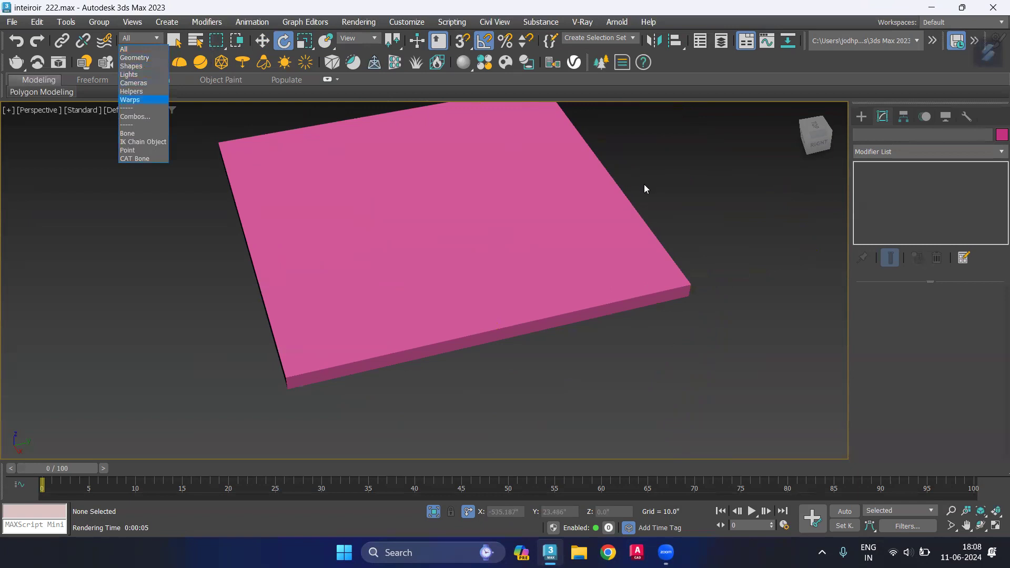
{"action": "left_click", "coordinate": [664, 191]}
{"action": "key", "text": "F3"}
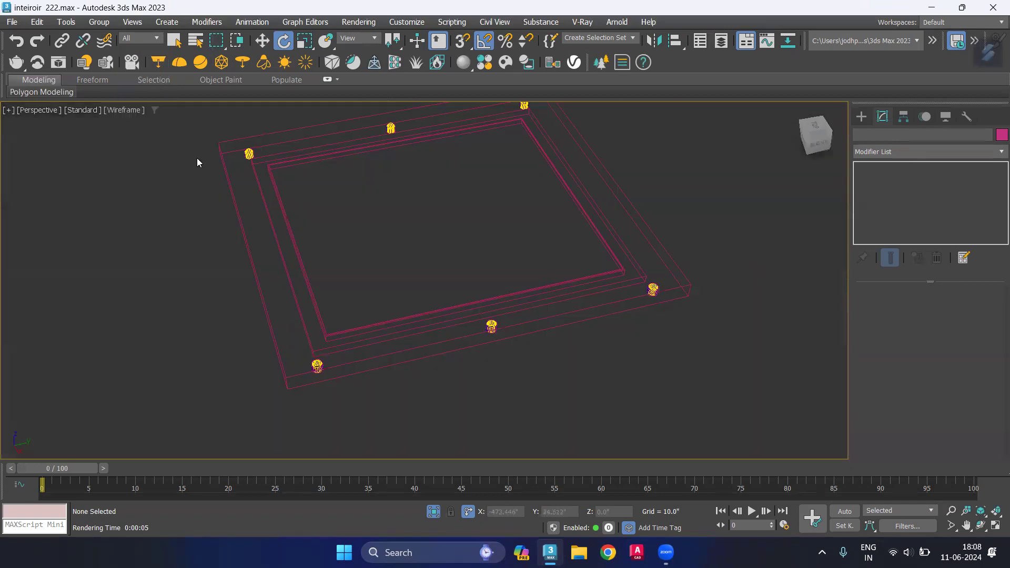
{"action": "scroll", "coordinate": [315, 336], "scroll_direction": "up", "scroll_amount": 2}
{"action": "scroll", "coordinate": [328, 342], "scroll_direction": "up", "scroll_amount": 4}
{"action": "scroll", "coordinate": [329, 345], "scroll_direction": "down", "scroll_amount": 1}
{"action": "scroll", "coordinate": [326, 337], "scroll_direction": "down", "scroll_amount": 1}
{"action": "scroll", "coordinate": [316, 315], "scroll_direction": "down", "scroll_amount": 3}
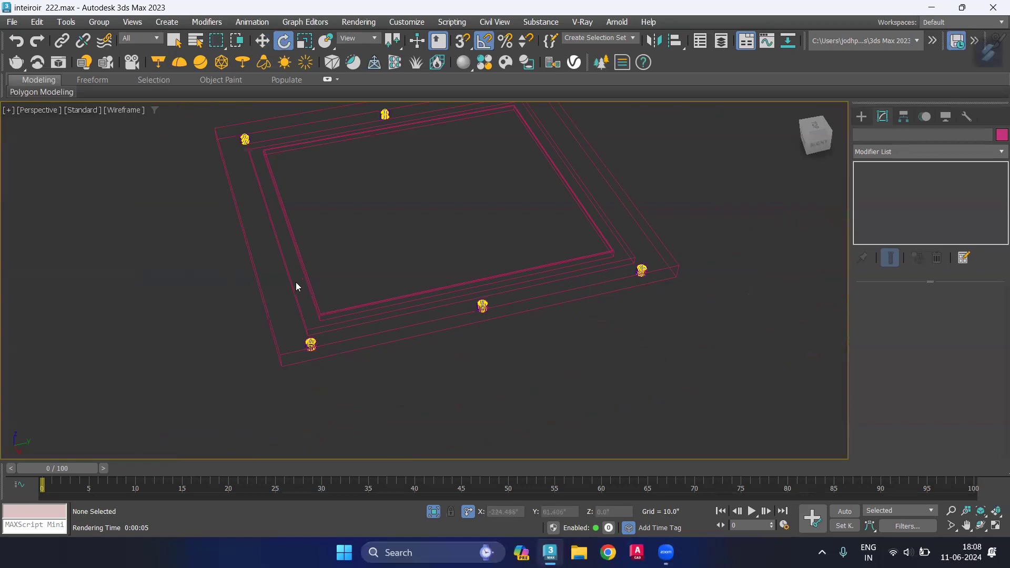
Switch to the Top view with the spline Shapes creation panel showing
{"action": "key", "text": "t"}
{"action": "scroll", "coordinate": [424, 277], "scroll_direction": "down", "scroll_amount": 3}
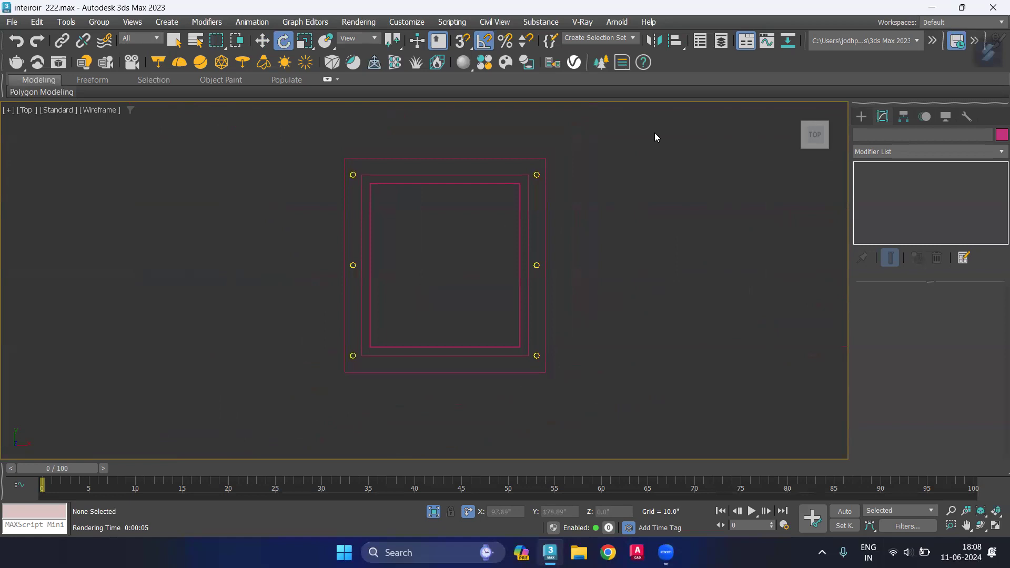
{"action": "left_click", "coordinate": [861, 116]}
{"action": "left_click", "coordinate": [876, 135]}
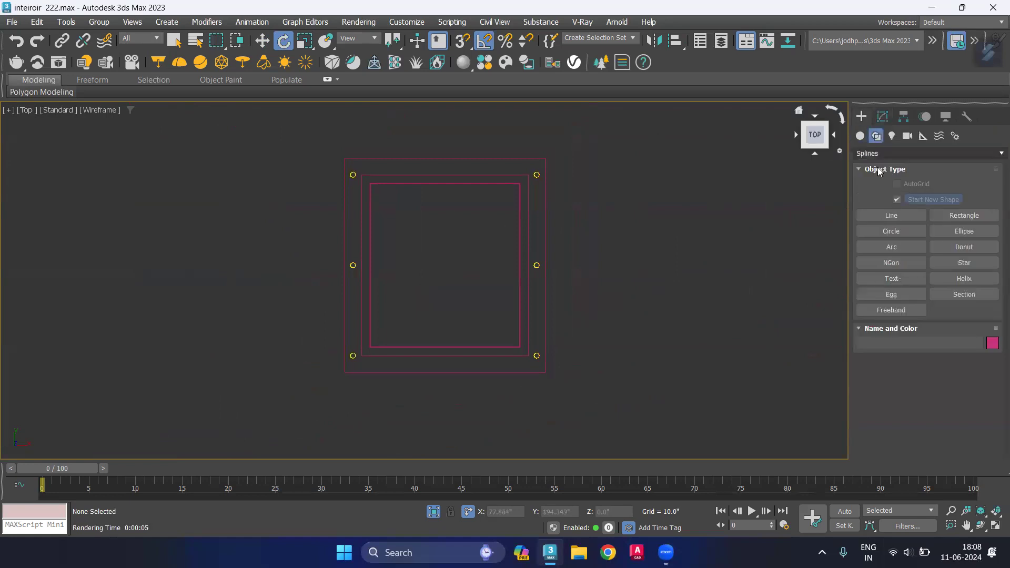
Start a Line spline, turn off angle snap, and enable Vertex and Endpoint snaps
{"action": "left_click", "coordinate": [891, 215]}
{"action": "scroll", "coordinate": [368, 190], "scroll_direction": "up", "scroll_amount": 2}
{"action": "scroll", "coordinate": [371, 173], "scroll_direction": "up", "scroll_amount": 3}
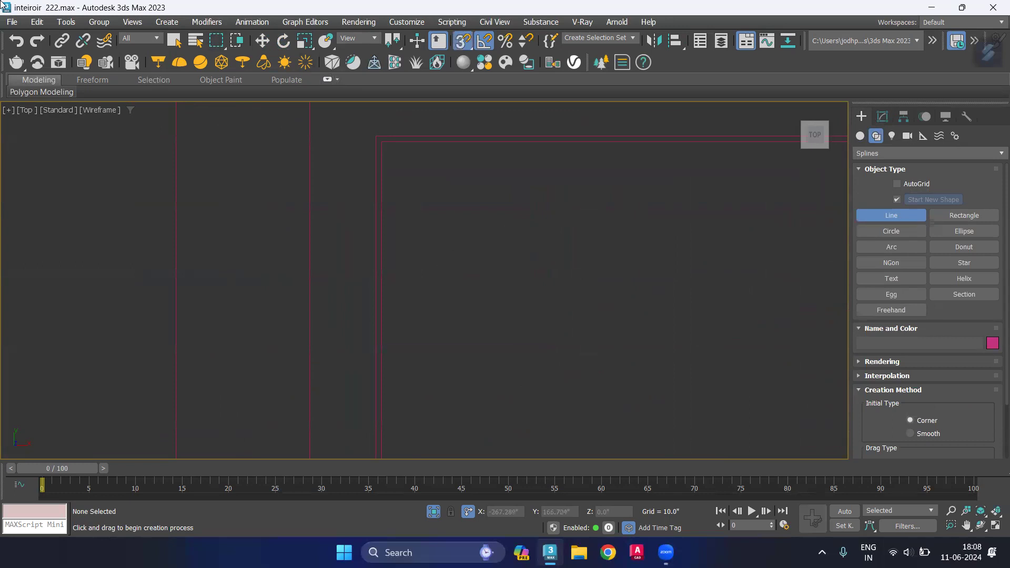
{"action": "left_click", "coordinate": [484, 41]}
{"action": "scroll", "coordinate": [391, 137], "scroll_direction": "up", "scroll_amount": 2}
{"action": "scroll", "coordinate": [391, 136], "scroll_direction": "up", "scroll_amount": 2}
{"action": "middle_click_drag", "start_coordinate": [350, 207], "coordinate": [310, 273]}
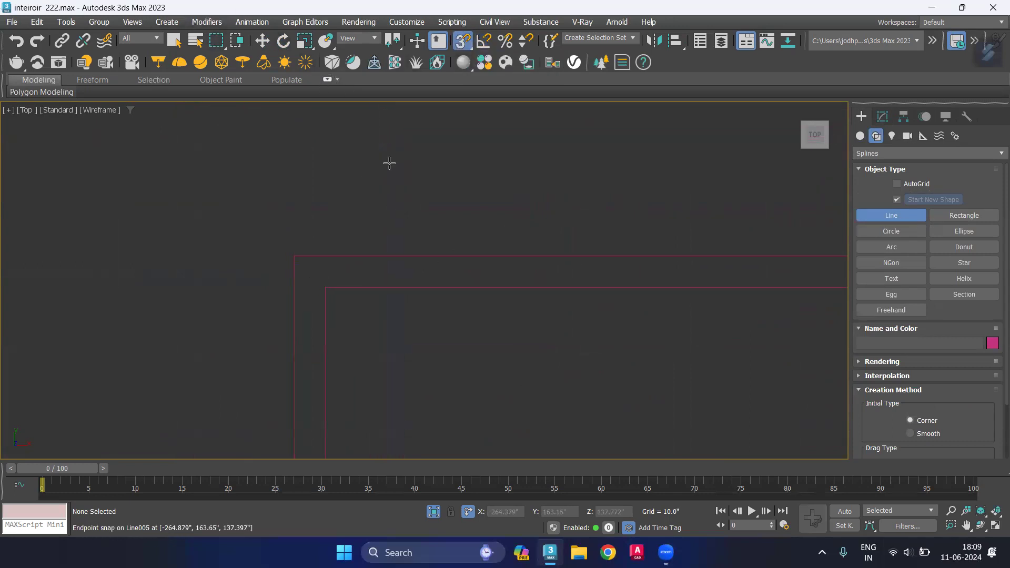
{"action": "right_click", "coordinate": [463, 42]}
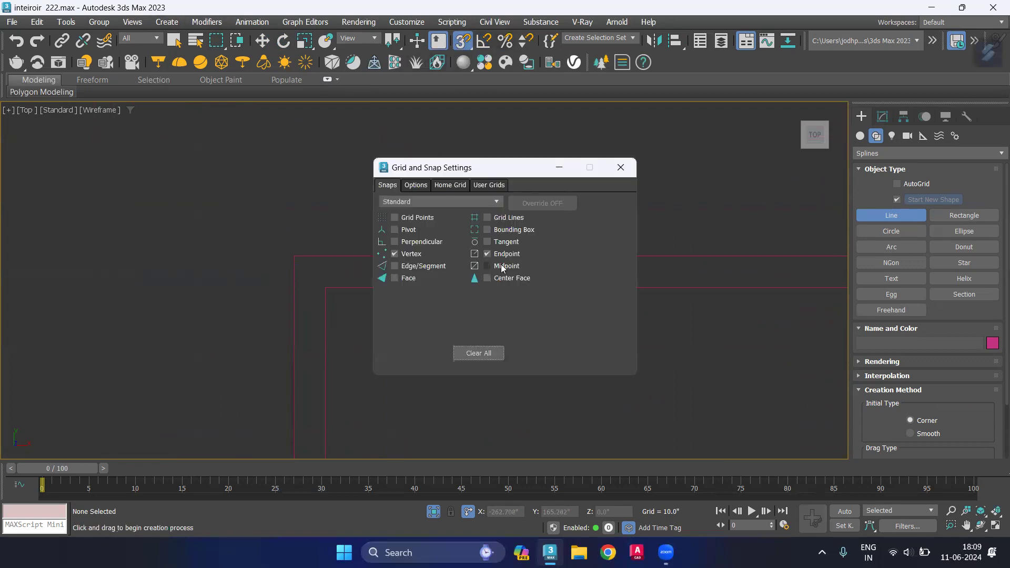
{"action": "left_click", "coordinate": [621, 167]}
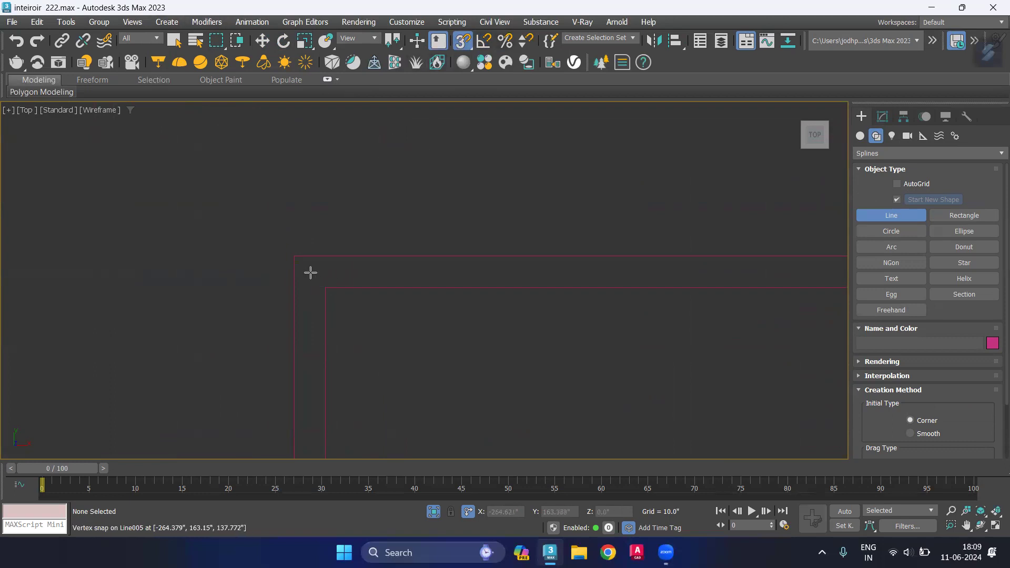
{"action": "scroll", "coordinate": [318, 278], "scroll_direction": "down", "scroll_amount": 5}
{"action": "mouse_move", "coordinate": [319, 278]}
{"action": "middle_mouse_down"}
{"action": "mouse_move", "coordinate": [307, 262]}
{"action": "mouse_move", "coordinate": [312, 279]}
{"action": "middle_mouse_up"}
{"action": "scroll", "coordinate": [293, 237], "scroll_direction": "down", "scroll_amount": 3}
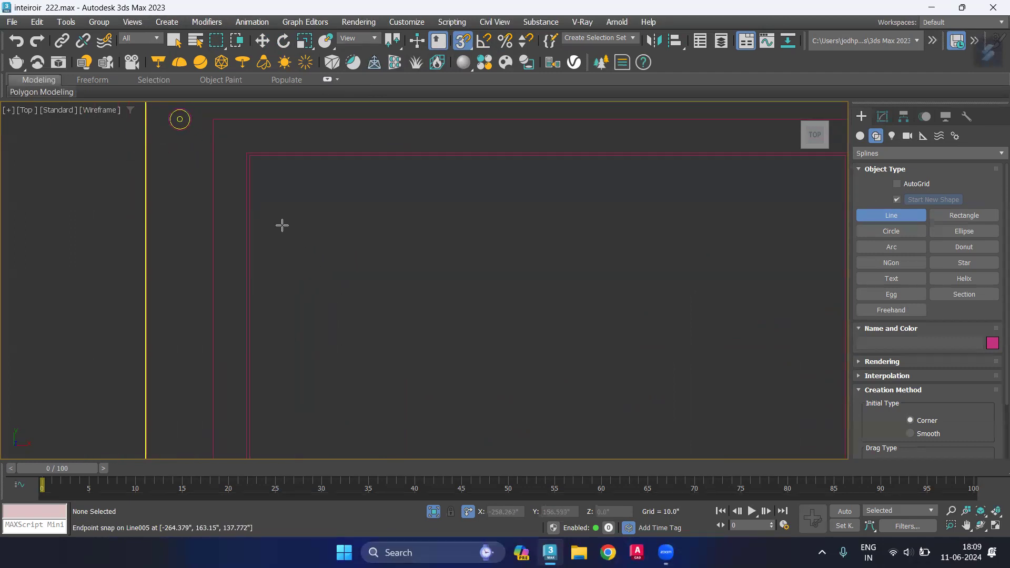
{"action": "scroll", "coordinate": [282, 225], "scroll_direction": "down", "scroll_amount": 3}
Draw a line along the frame's inner top edge, then turn snapping off
{"action": "left_click", "coordinate": [875, 217]}
{"action": "left_click", "coordinate": [874, 215]}
{"action": "left_click", "coordinate": [548, 199]}
{"action": "right_click", "coordinate": [547, 199]}
{"action": "left_click", "coordinate": [459, 48]}
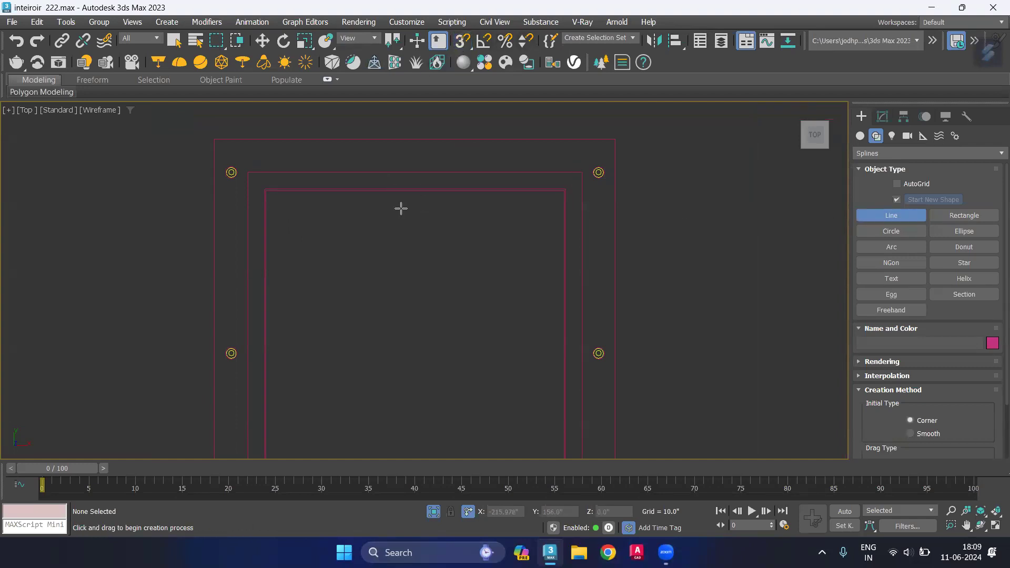
{"action": "left_click", "coordinate": [261, 42]}
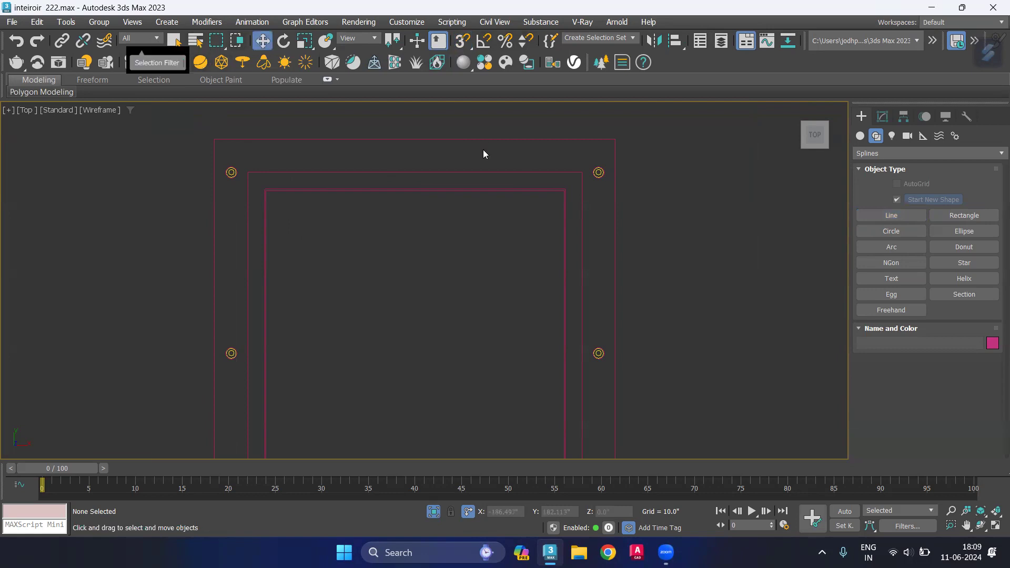
Hide the panel frame group, then undo to bring it back
{"action": "scroll", "coordinate": [472, 199], "scroll_direction": "up", "scroll_amount": 3}
{"action": "scroll", "coordinate": [470, 182], "scroll_direction": "up", "scroll_amount": 5}
{"action": "scroll", "coordinate": [468, 186], "scroll_direction": "down", "scroll_amount": 3}
{"action": "scroll", "coordinate": [458, 188], "scroll_direction": "down", "scroll_amount": 5}
{"action": "left_click", "coordinate": [456, 185]}
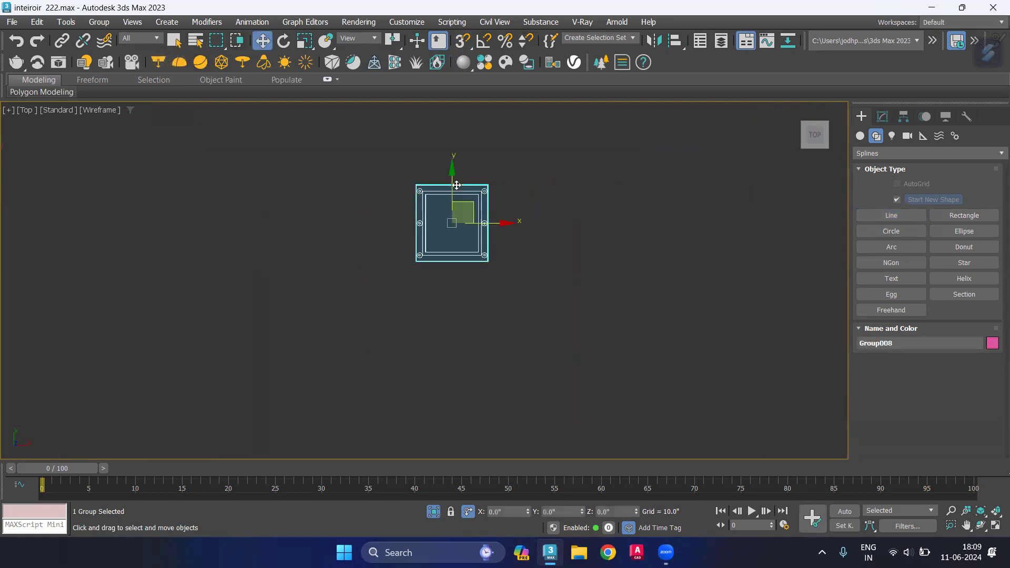
{"action": "right_click", "coordinate": [456, 185]}
{"action": "left_click", "coordinate": [491, 134]}
{"action": "key", "text": "ctrl+z"}
{"action": "left_click", "coordinate": [555, 247]}
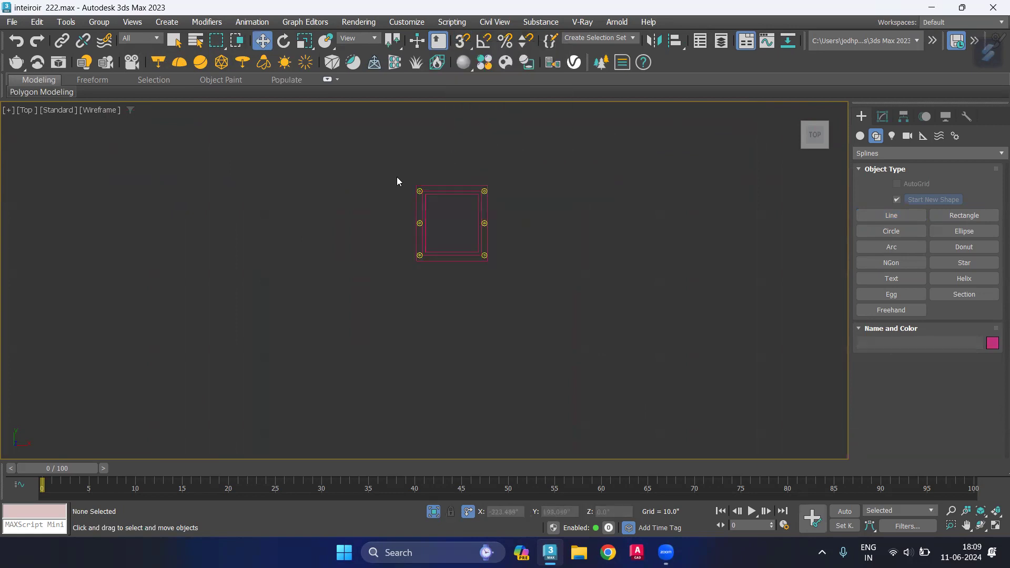
Ungroup the panel frame group
{"action": "left_click", "coordinate": [440, 191]}
{"action": "left_click", "coordinate": [110, 24]}
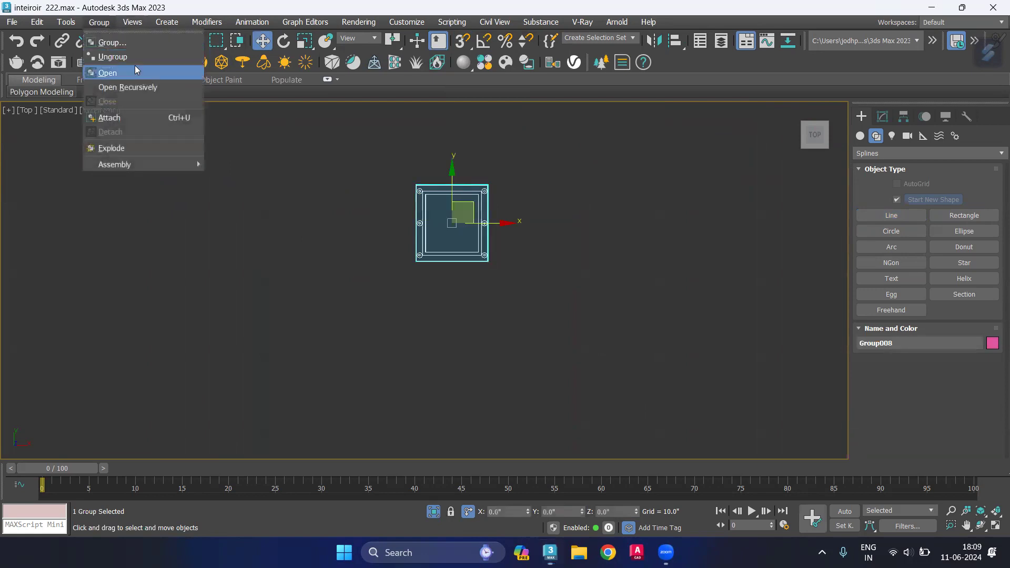
{"action": "left_click", "coordinate": [135, 59]}
{"action": "left_click", "coordinate": [503, 195]}
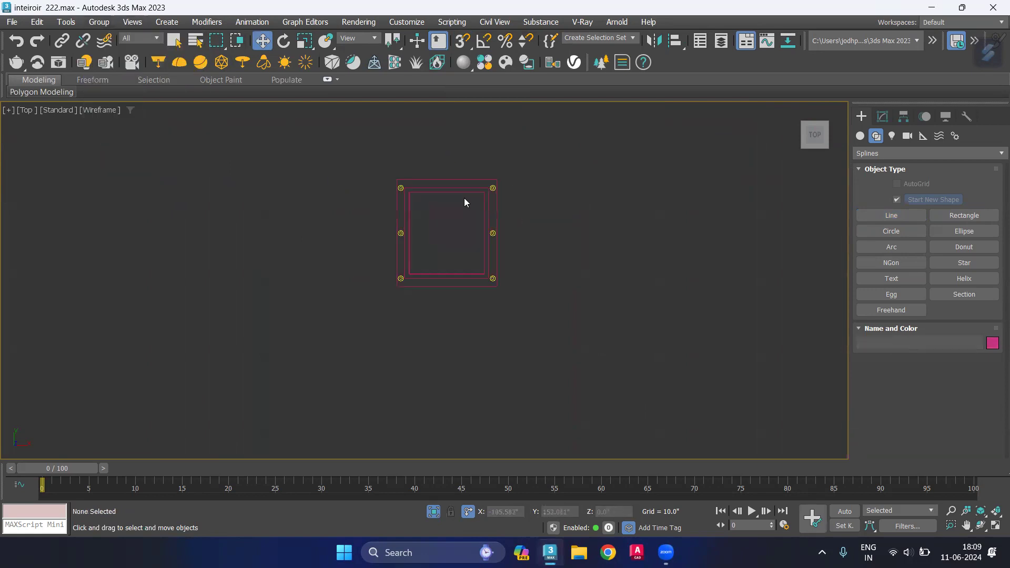
Unhide all scene objects, then select floor-plan Group001 and open its quad menu
{"action": "scroll", "coordinate": [464, 198], "scroll_direction": "up", "scroll_amount": 5}
{"action": "right_click", "coordinate": [610, 205]}
{"action": "left_click", "coordinate": [641, 156]}
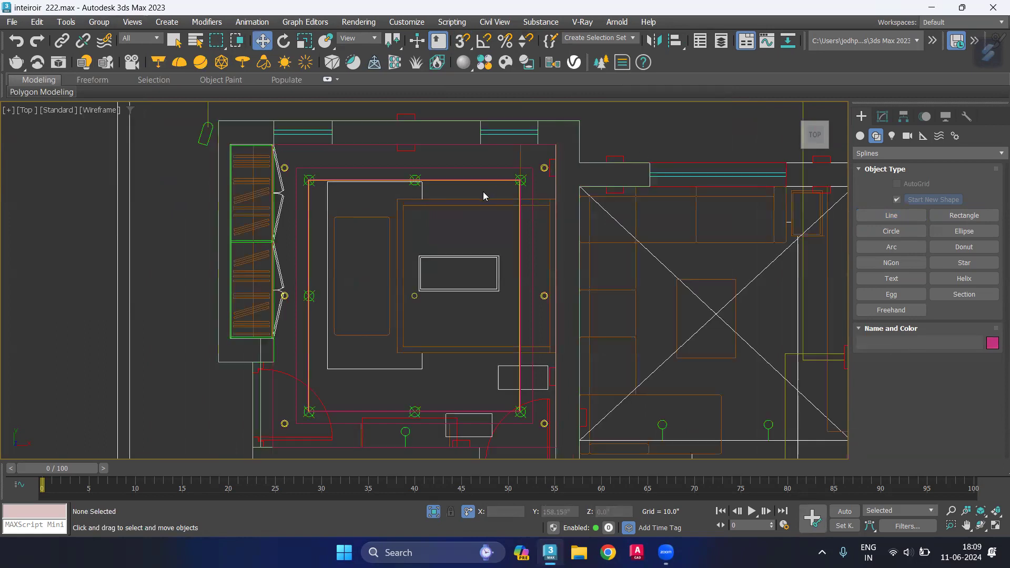
{"action": "scroll", "coordinate": [465, 178], "scroll_direction": "up", "scroll_amount": 4}
{"action": "scroll", "coordinate": [563, 205], "scroll_direction": "up", "scroll_amount": 4}
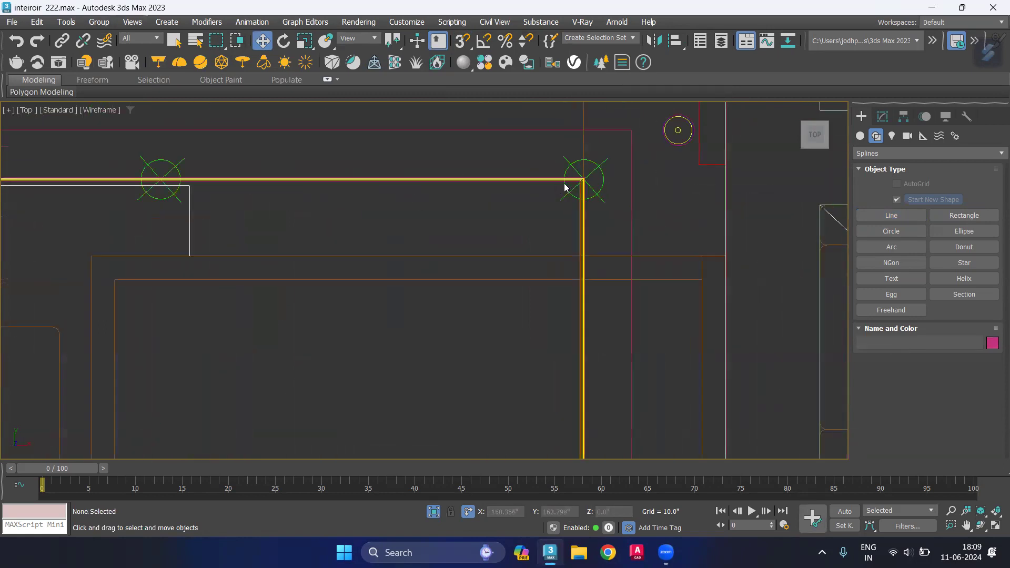
{"action": "scroll", "coordinate": [573, 203], "scroll_direction": "up", "scroll_amount": 6}
{"action": "scroll", "coordinate": [554, 196], "scroll_direction": "down", "scroll_amount": 8}
{"action": "scroll", "coordinate": [554, 197], "scroll_direction": "down", "scroll_amount": 6}
{"action": "scroll", "coordinate": [400, 248], "scroll_direction": "up", "scroll_amount": 2}
{"action": "scroll", "coordinate": [390, 201], "scroll_direction": "down", "scroll_amount": 1}
{"action": "left_click", "coordinate": [404, 164]}
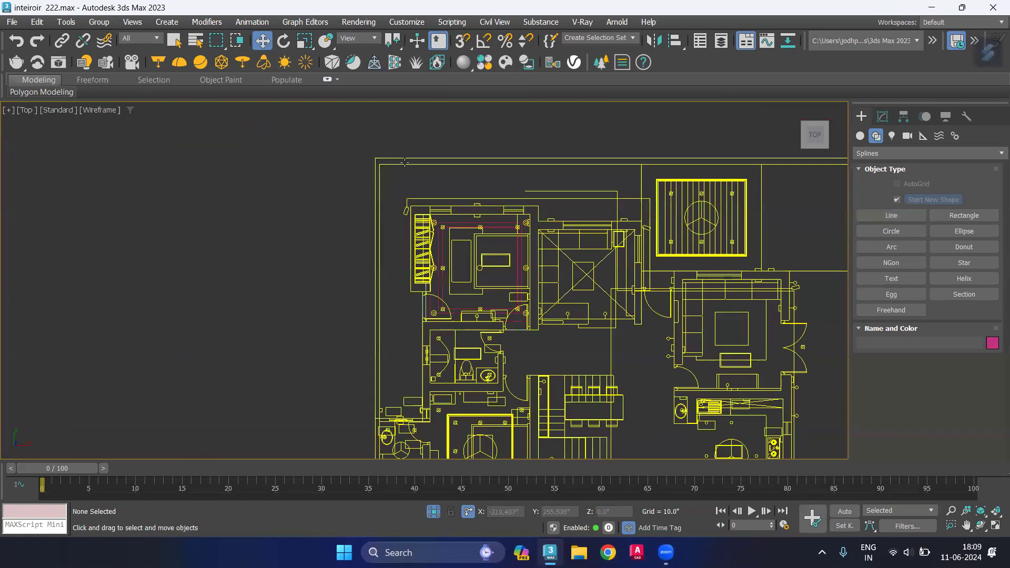
{"action": "right_click", "coordinate": [406, 164]}
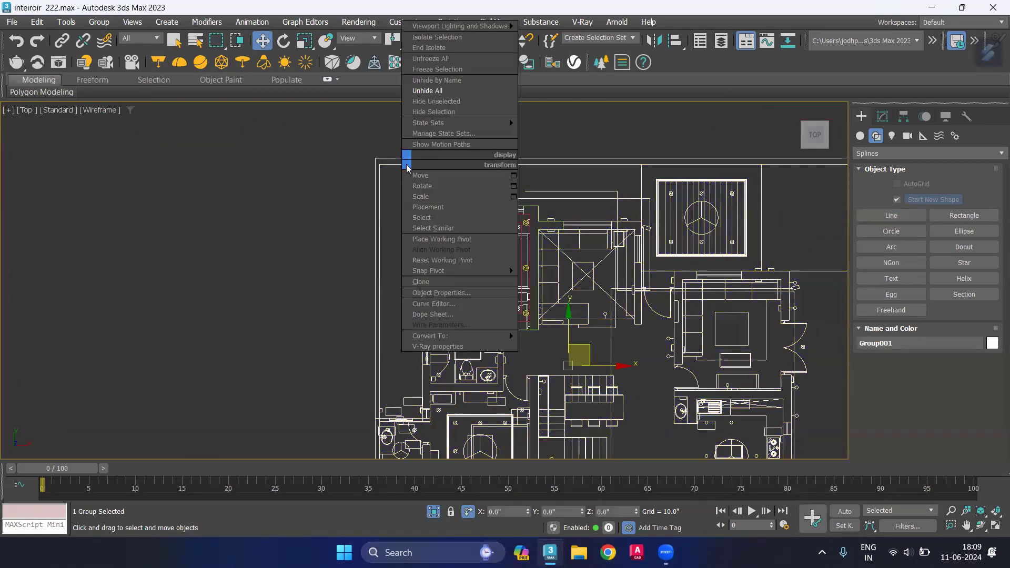
Hide the floor-plan group
{"action": "left_click", "coordinate": [431, 129]}
{"action": "scroll", "coordinate": [474, 252], "scroll_direction": "up", "scroll_amount": 2}
{"action": "scroll", "coordinate": [527, 221], "scroll_direction": "up", "scroll_amount": 2}
{"action": "scroll", "coordinate": [537, 226], "scroll_direction": "up", "scroll_amount": 2}
{"action": "scroll", "coordinate": [549, 247], "scroll_direction": "up", "scroll_amount": 1}
{"action": "scroll", "coordinate": [442, 279], "scroll_direction": "down", "scroll_amount": 2}
{"action": "scroll", "coordinate": [338, 356], "scroll_direction": "down", "scroll_amount": 3}
Orbit to a 3D view and hide the cabinet Line004
{"action": "mouse_move", "coordinate": [338, 356]}
{"action": "middle_mouse_down", "text": "alt"}
{"action": "mouse_move", "coordinate": [389, 282]}
{"action": "mouse_move", "coordinate": [388, 260]}
{"action": "middle_mouse_up", "text": "alt"}
{"action": "scroll", "coordinate": [388, 259], "scroll_direction": "down", "scroll_amount": 3}
{"action": "middle_click_drag", "start_coordinate": [383, 349], "coordinate": [270, 334], "text": "alt"}
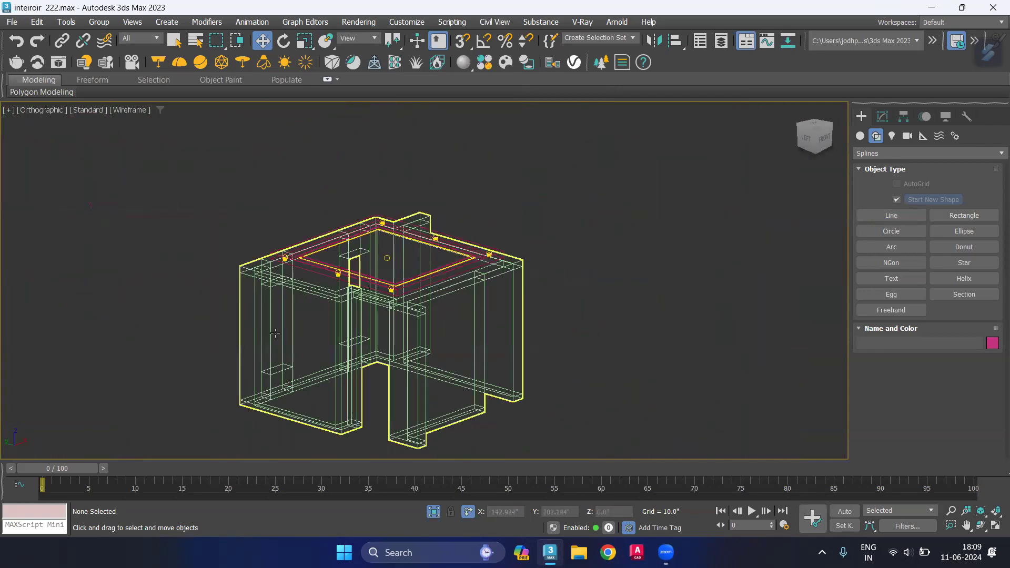
{"action": "left_click", "coordinate": [270, 333]}
{"action": "right_click", "coordinate": [271, 330]}
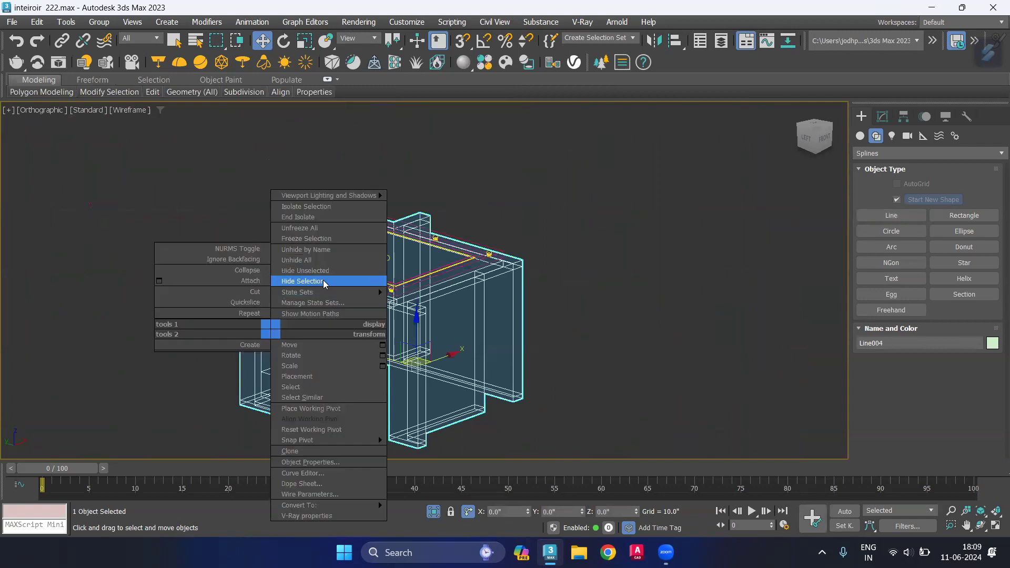
{"action": "left_click", "coordinate": [323, 280]}
{"action": "mouse_move", "coordinate": [400, 400]}
{"action": "middle_mouse_down"}
{"action": "mouse_move", "coordinate": [430, 242]}
{"action": "mouse_move", "coordinate": [367, 223]}
{"action": "mouse_move", "coordinate": [377, 376]}
{"action": "mouse_move", "coordinate": [438, 269]}
{"action": "middle_mouse_up"}
Switch to shaded view, zoom in and select the VRayLight001 cove light
{"action": "scroll", "coordinate": [385, 309], "scroll_direction": "up", "scroll_amount": 2}
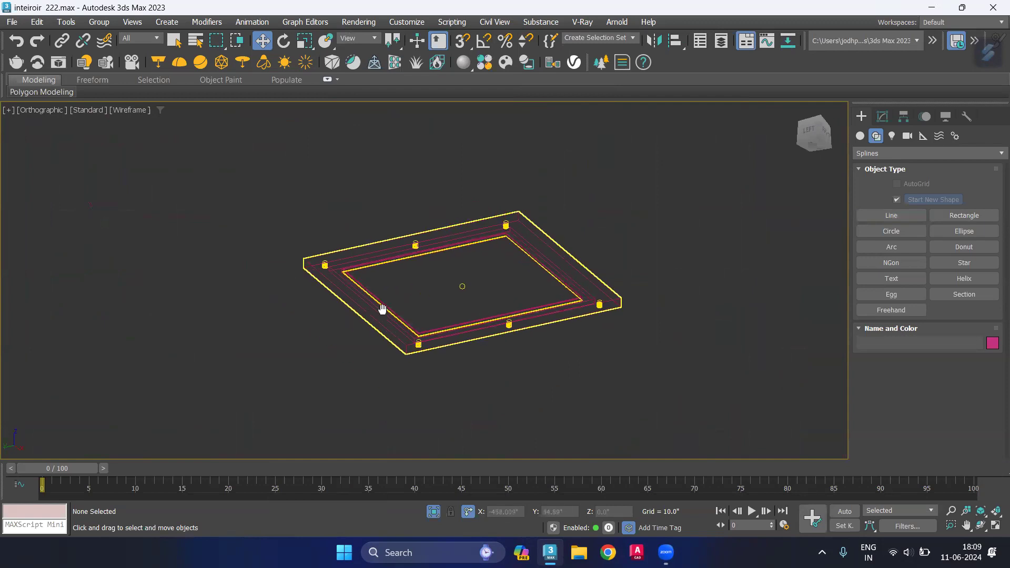
{"action": "scroll", "coordinate": [384, 309], "scroll_direction": "up", "scroll_amount": 1}
{"action": "key", "text": "F3"}
{"action": "scroll", "coordinate": [386, 308], "scroll_direction": "up", "scroll_amount": 2}
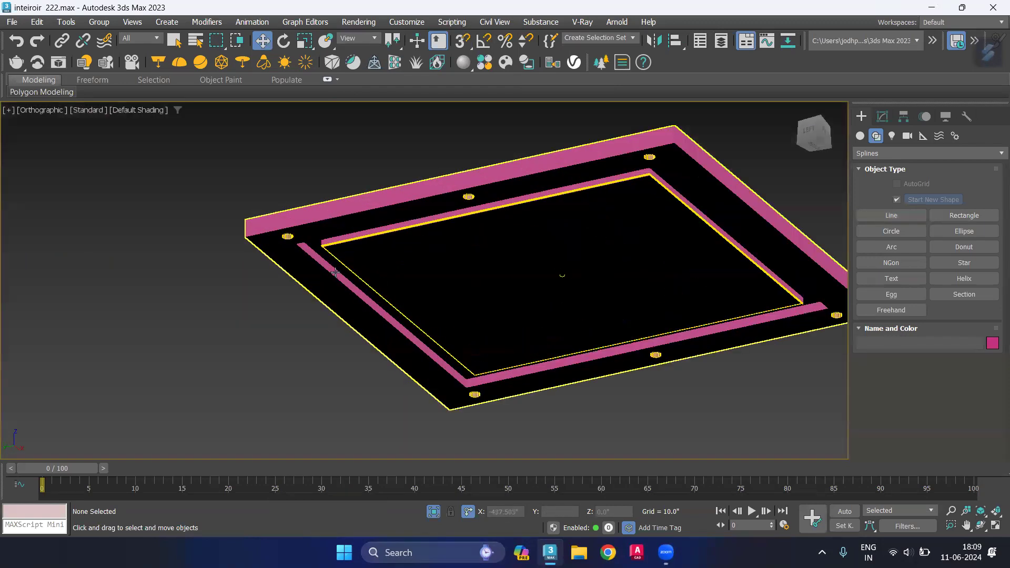
{"action": "scroll", "coordinate": [335, 272], "scroll_direction": "up", "scroll_amount": 2}
{"action": "scroll", "coordinate": [323, 241], "scroll_direction": "up", "scroll_amount": 2}
{"action": "scroll", "coordinate": [322, 241], "scroll_direction": "up", "scroll_amount": 2}
{"action": "scroll", "coordinate": [334, 242], "scroll_direction": "down", "scroll_amount": 1}
{"action": "scroll", "coordinate": [333, 240], "scroll_direction": "down", "scroll_amount": 2}
{"action": "scroll", "coordinate": [332, 238], "scroll_direction": "down", "scroll_amount": 1}
{"action": "left_click", "coordinate": [332, 238]}
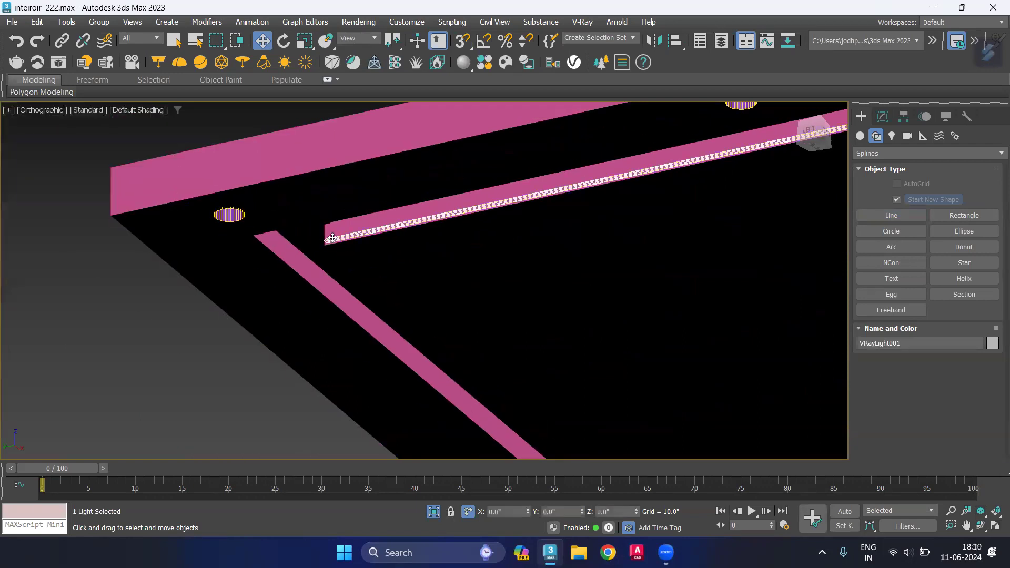
Offset VRayLight001 by 5 along Z, then render the ceiling from below
{"action": "scroll", "coordinate": [415, 276], "scroll_direction": "down", "scroll_amount": 3}
{"action": "scroll", "coordinate": [415, 276], "scroll_direction": "down", "scroll_amount": 2}
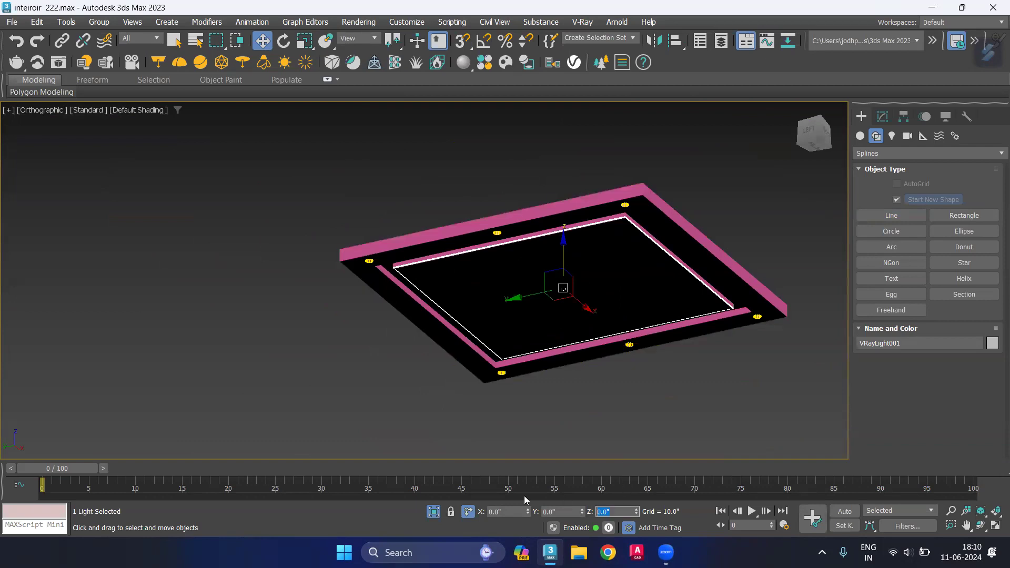
{"action": "type", "text": "5"}
{"action": "key", "text": "Return"}
{"action": "left_click", "coordinate": [772, 204]}
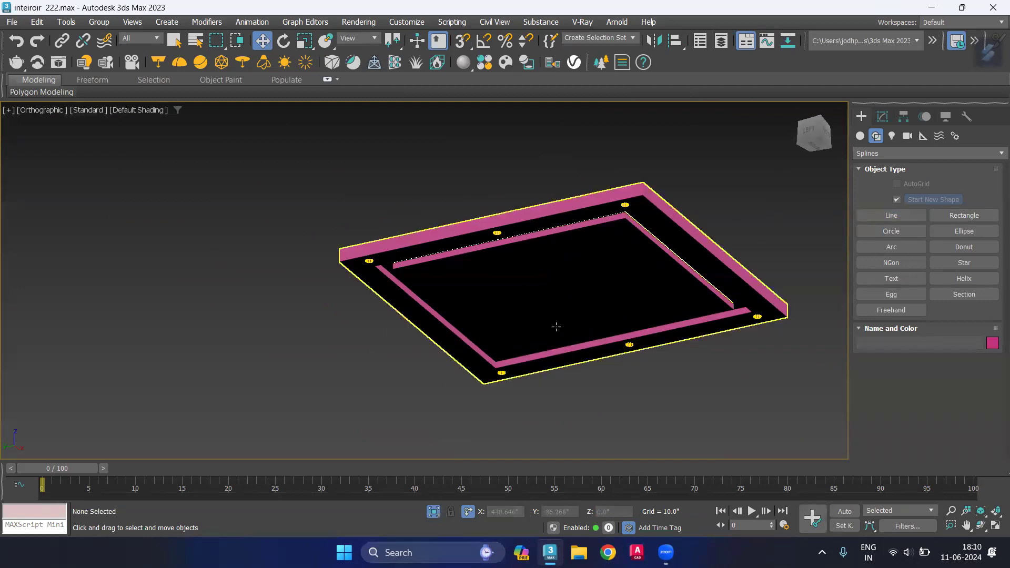
{"action": "middle_click_drag", "start_coordinate": [508, 335], "coordinate": [511, 324], "text": "alt"}
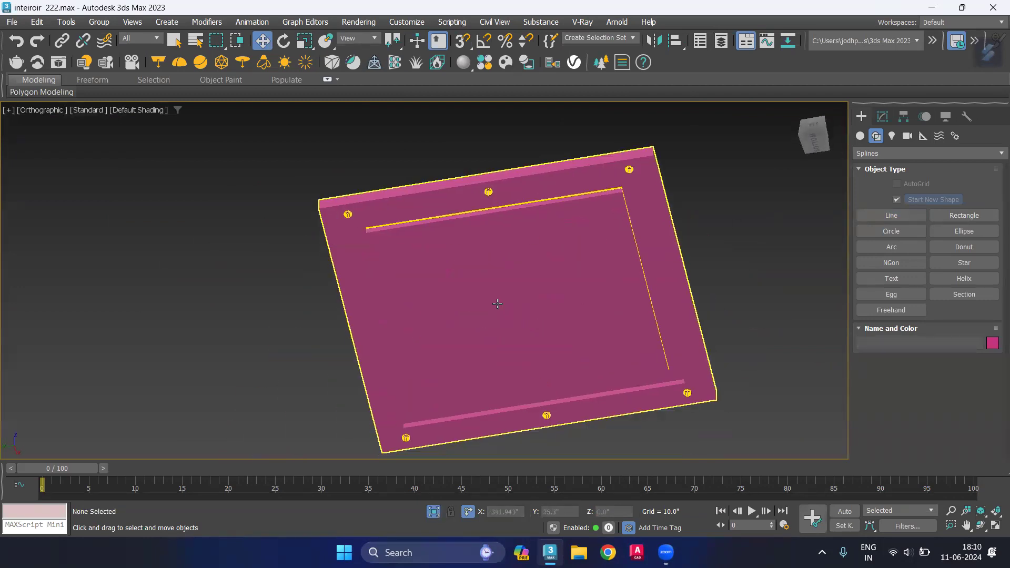
{"action": "key", "text": "shift+q"}
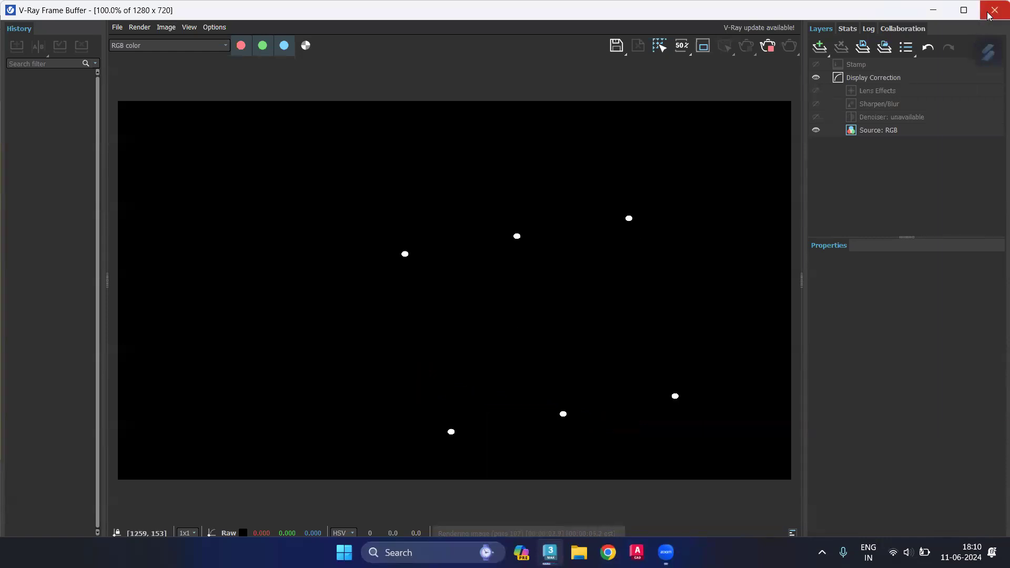
Restart the V-Ray render and shrink the frame buffer to reveal the model
{"action": "left_click", "coordinate": [768, 48]}
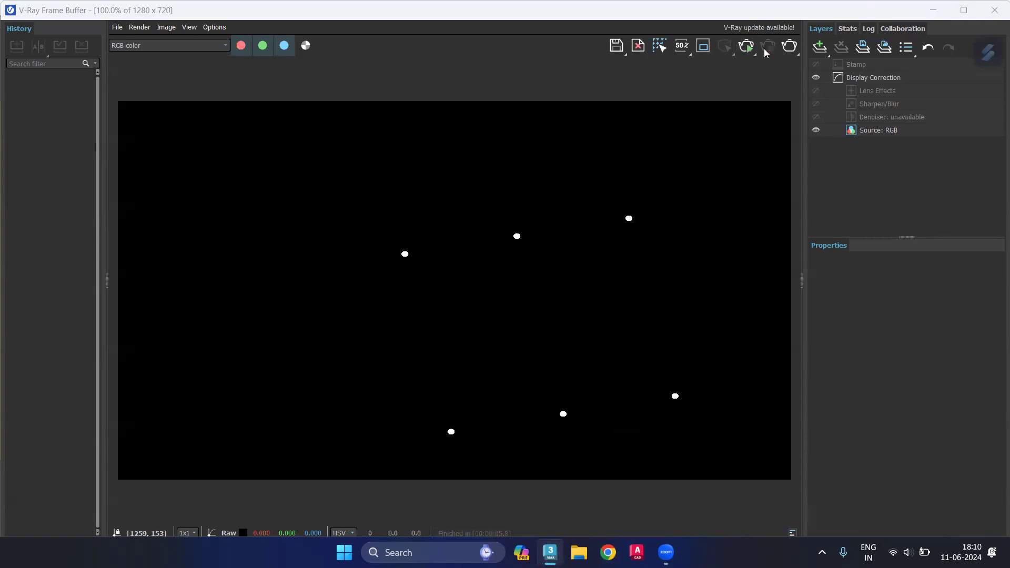
{"action": "left_click", "coordinate": [754, 53]}
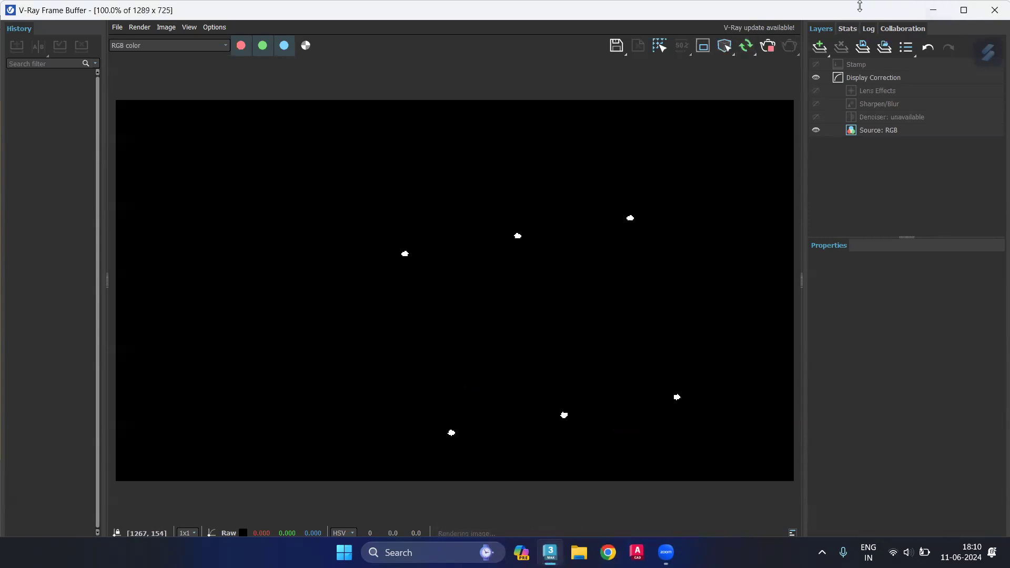
{"action": "left_click_drag", "start_coordinate": [857, 6], "coordinate": [639, 303]}
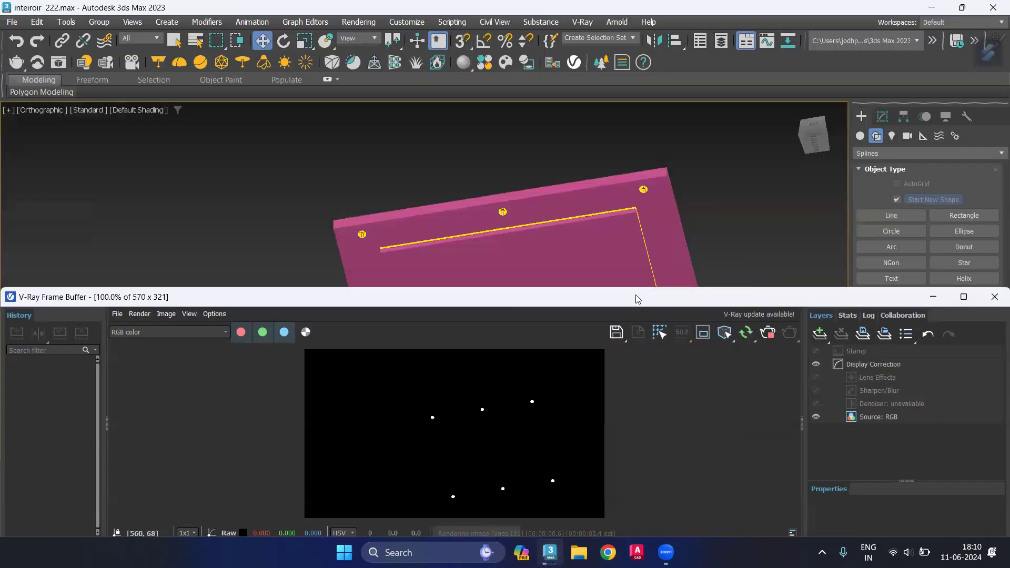
{"action": "scroll", "coordinate": [605, 215], "scroll_direction": "up", "scroll_amount": 5}
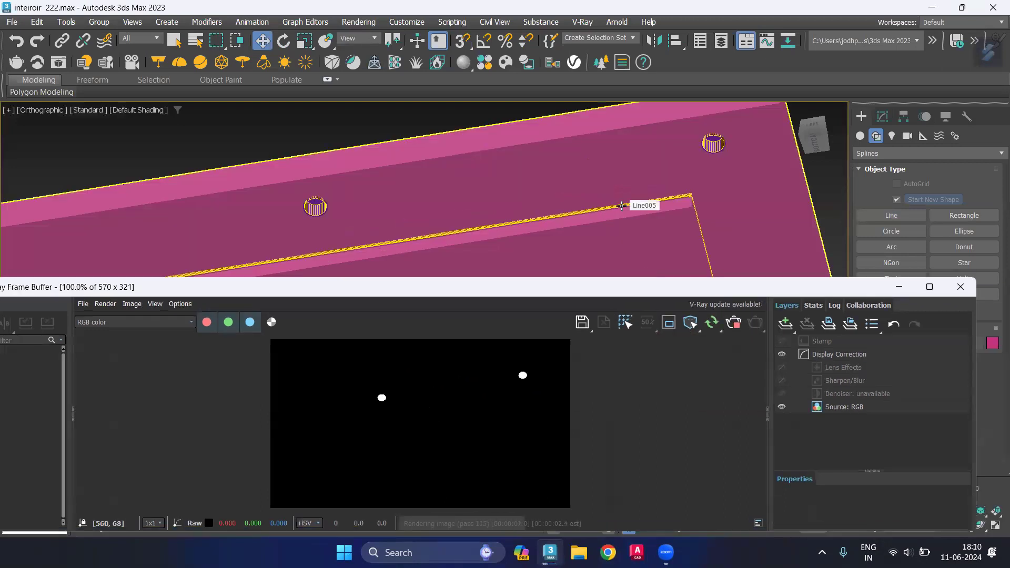
{"action": "scroll", "coordinate": [621, 206], "scroll_direction": "up", "scroll_amount": 2}
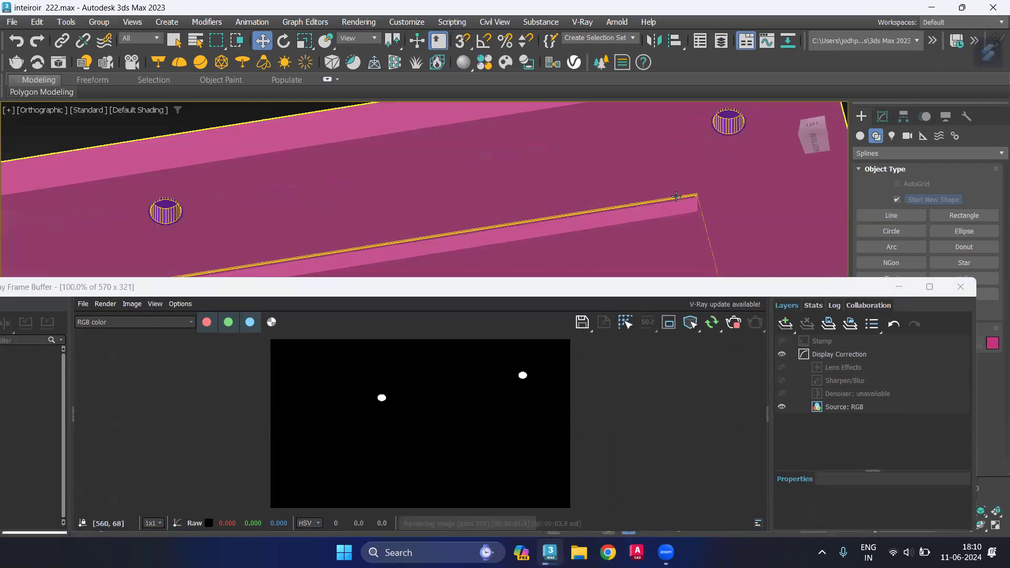
{"action": "scroll", "coordinate": [681, 205], "scroll_direction": "up", "scroll_amount": 3}
{"action": "scroll", "coordinate": [681, 205], "scroll_direction": "down", "scroll_amount": 1}
{"action": "scroll", "coordinate": [682, 205], "scroll_direction": "down", "scroll_amount": 2}
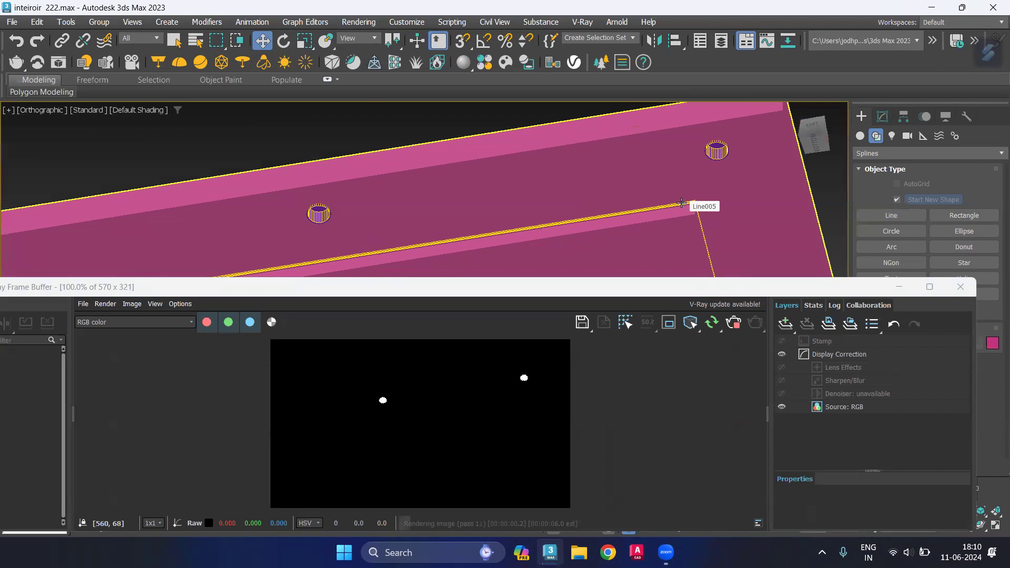
In wireframe view, lower the glowing rectangle frame slightly along Z
{"action": "left_click", "coordinate": [682, 203]}
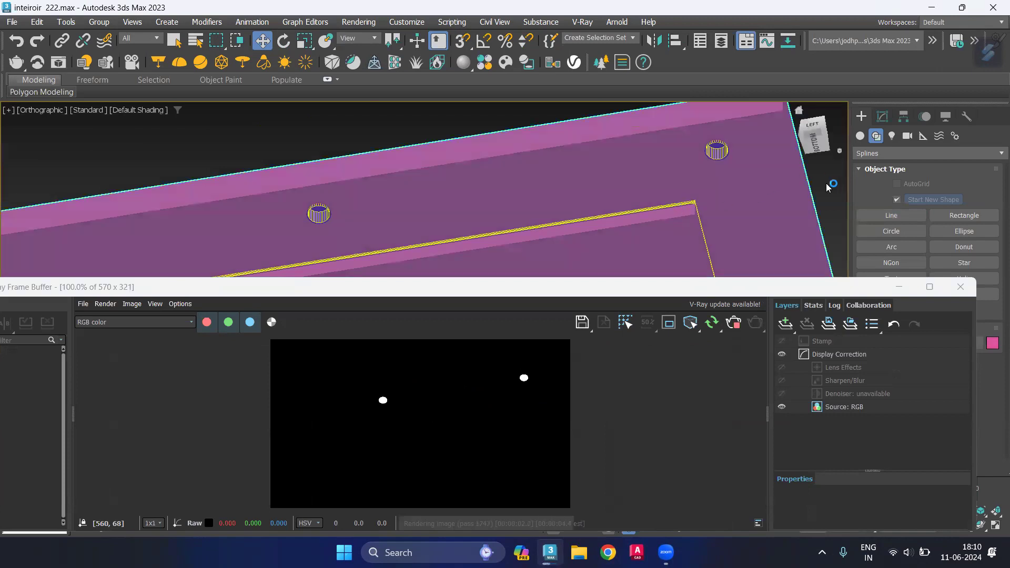
{"action": "left_click", "coordinate": [830, 203]}
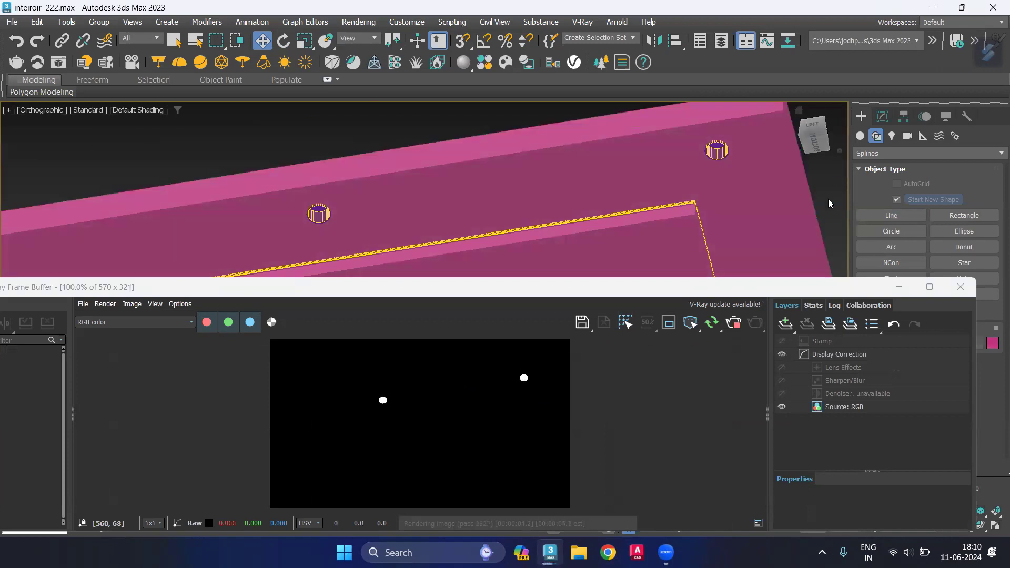
{"action": "key", "text": "F3"}
{"action": "scroll", "coordinate": [703, 197], "scroll_direction": "up", "scroll_amount": 1}
{"action": "scroll", "coordinate": [703, 198], "scroll_direction": "up", "scroll_amount": 2}
{"action": "scroll", "coordinate": [702, 197], "scroll_direction": "up", "scroll_amount": 1}
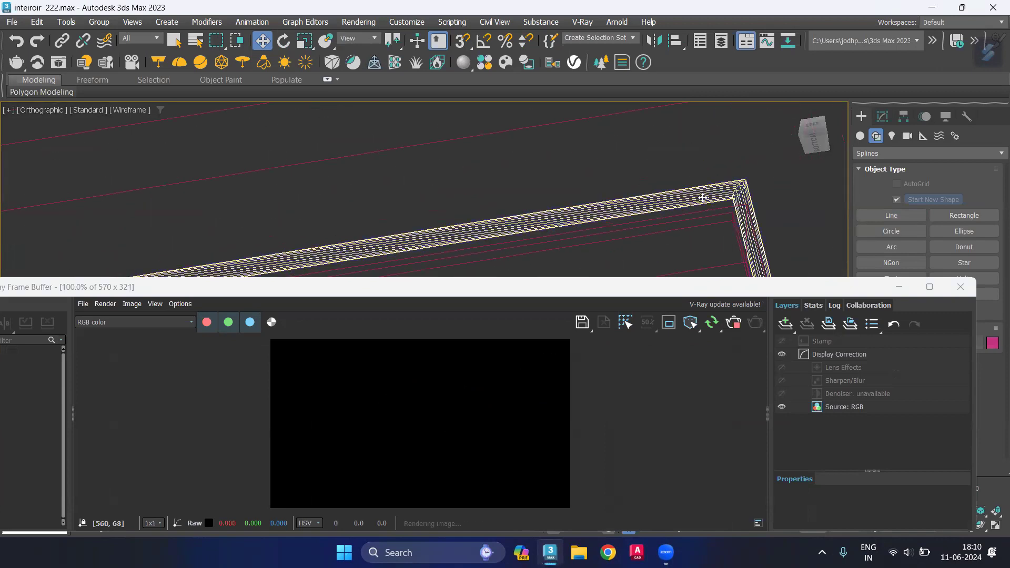
{"action": "scroll", "coordinate": [702, 198], "scroll_direction": "down", "scroll_amount": 2}
{"action": "scroll", "coordinate": [684, 210], "scroll_direction": "down", "scroll_amount": 3}
{"action": "scroll", "coordinate": [677, 215], "scroll_direction": "down", "scroll_amount": 1}
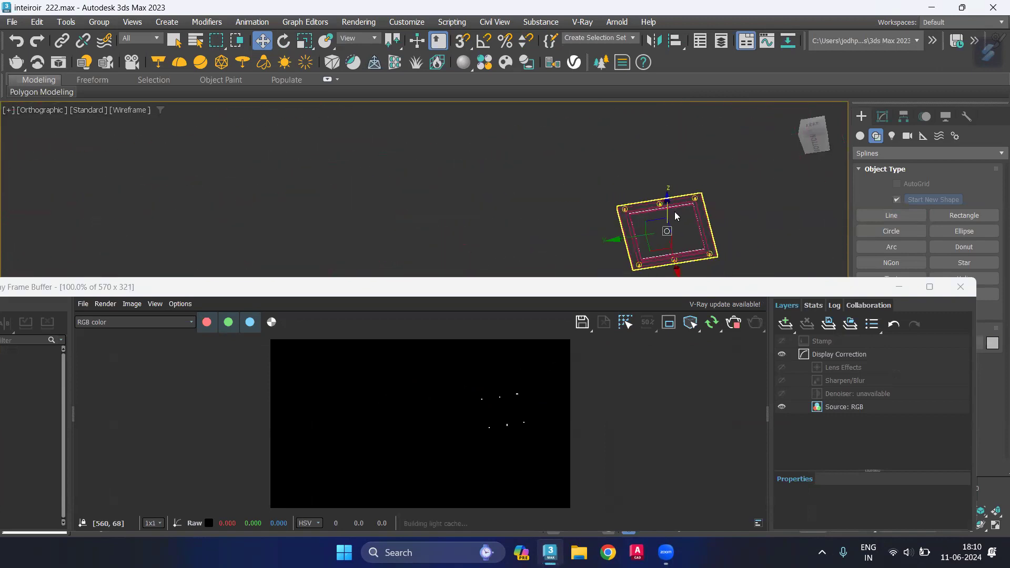
{"action": "left_click_drag", "start_coordinate": [667, 199], "coordinate": [668, 204]}
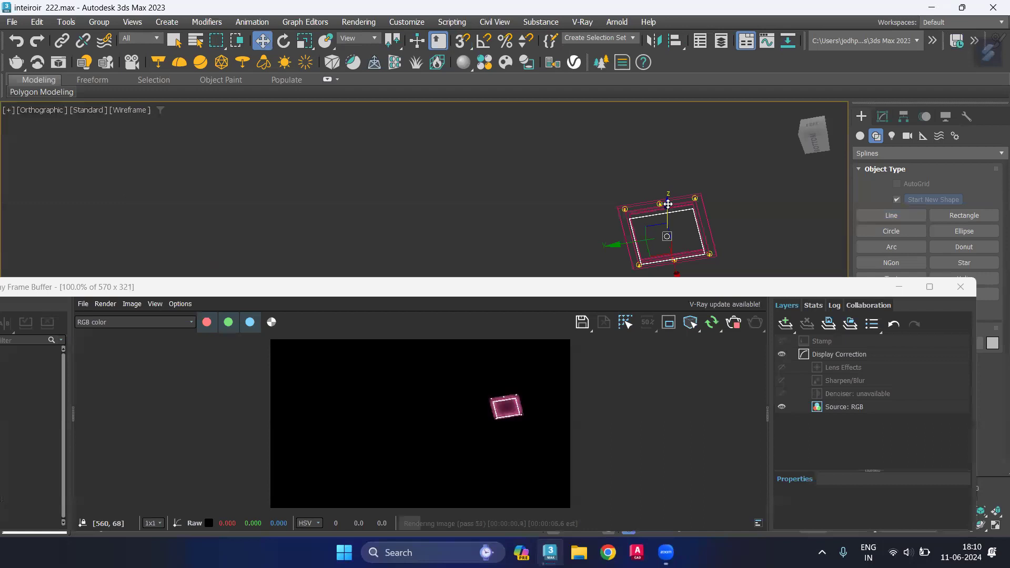
{"action": "scroll", "coordinate": [508, 406], "scroll_direction": "up", "scroll_amount": 3}
{"action": "scroll", "coordinate": [621, 409], "scroll_direction": "up", "scroll_amount": 2}
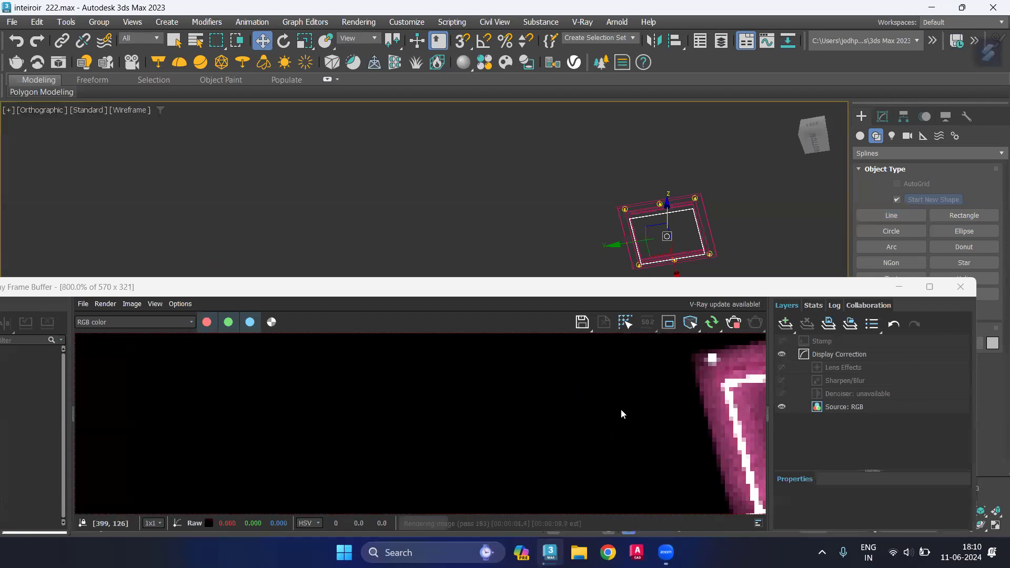
{"action": "scroll", "coordinate": [429, 394], "scroll_direction": "down", "scroll_amount": 1}
{"action": "scroll", "coordinate": [665, 226], "scroll_direction": "up", "scroll_amount": 3}
{"action": "scroll", "coordinate": [666, 230], "scroll_direction": "up", "scroll_amount": 2}
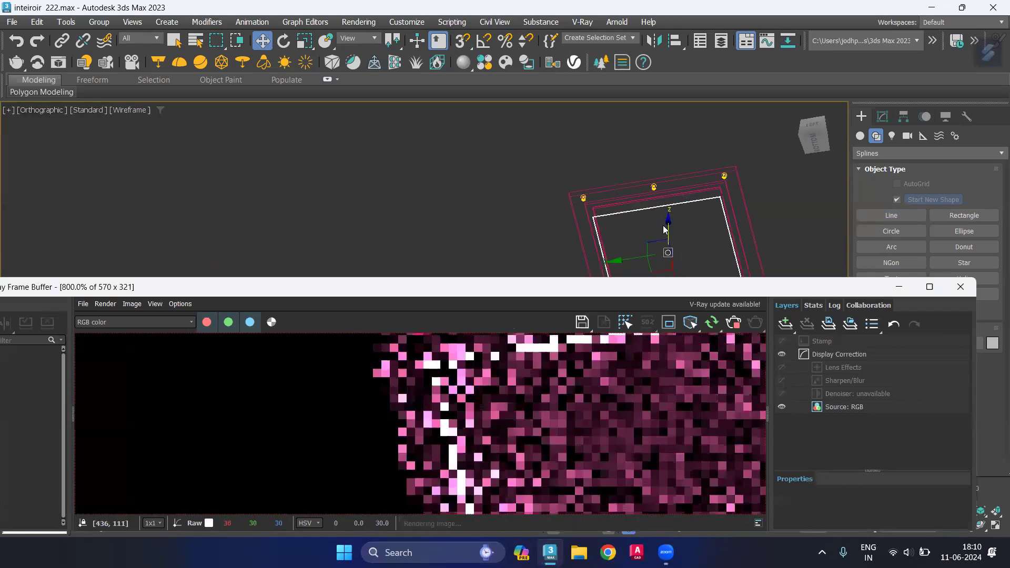
{"action": "left_click", "coordinate": [544, 194]}
In solid shading, move the frame along Z behind the slab and review the render full screen
{"action": "key", "text": "F3"}
{"action": "scroll", "coordinate": [641, 174], "scroll_direction": "up", "scroll_amount": 2}
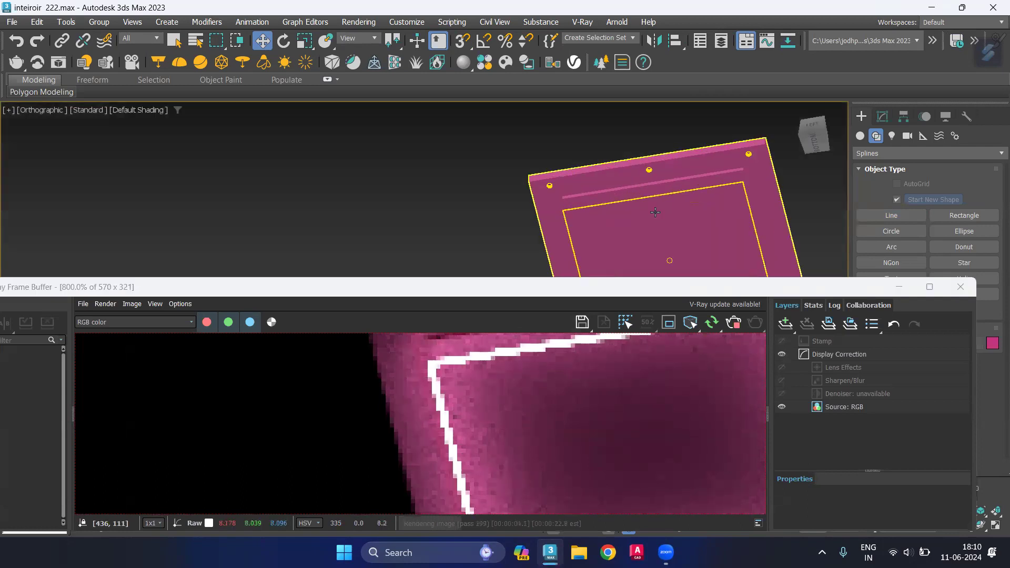
{"action": "scroll", "coordinate": [641, 174], "scroll_direction": "up", "scroll_amount": 2}
{"action": "scroll", "coordinate": [641, 174], "scroll_direction": "up", "scroll_amount": 2}
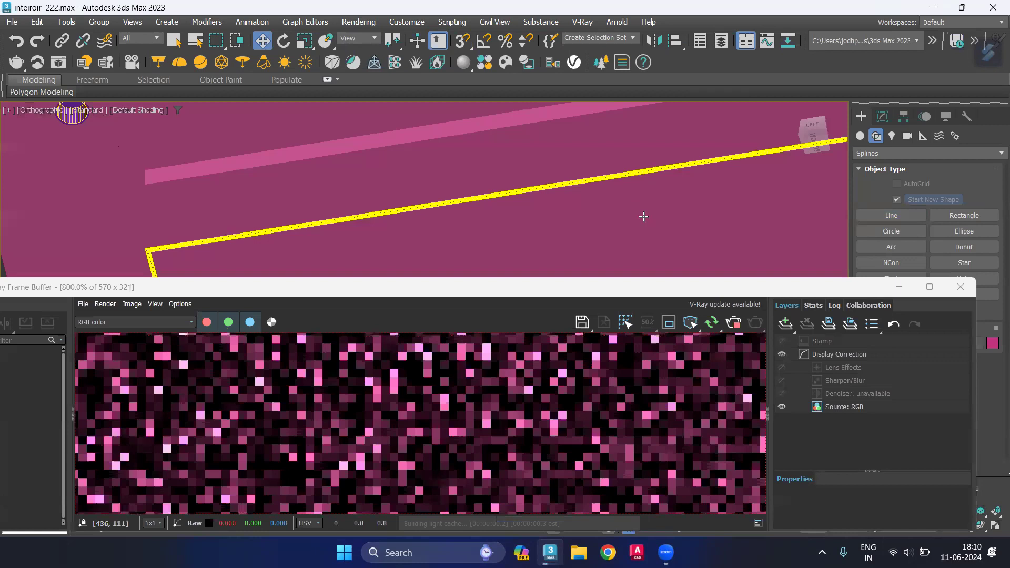
{"action": "scroll", "coordinate": [652, 215], "scroll_direction": "down", "scroll_amount": 2}
{"action": "scroll", "coordinate": [670, 247], "scroll_direction": "down", "scroll_amount": 5}
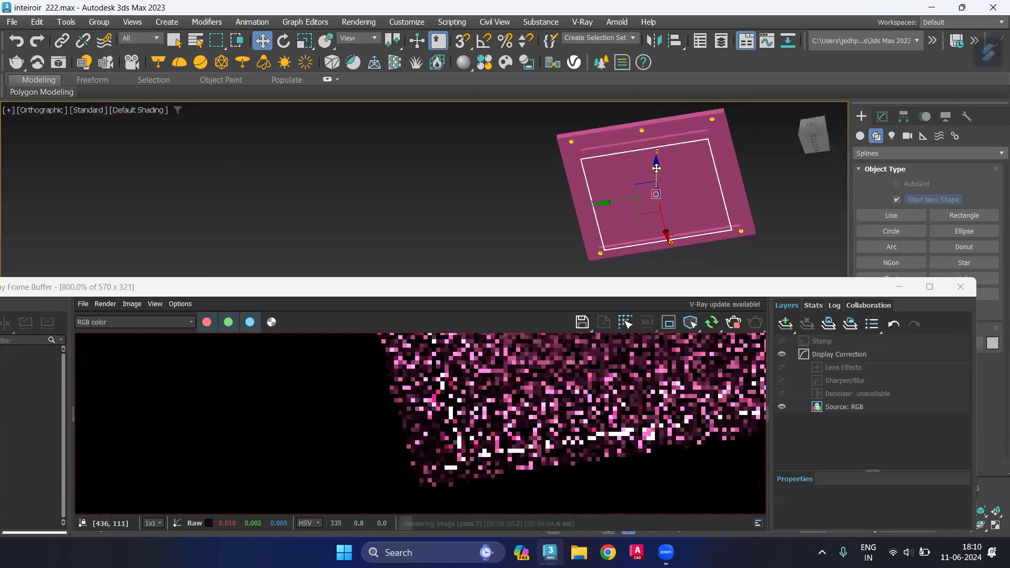
{"action": "left_click_drag", "start_coordinate": [656, 154], "coordinate": [657, 156]}
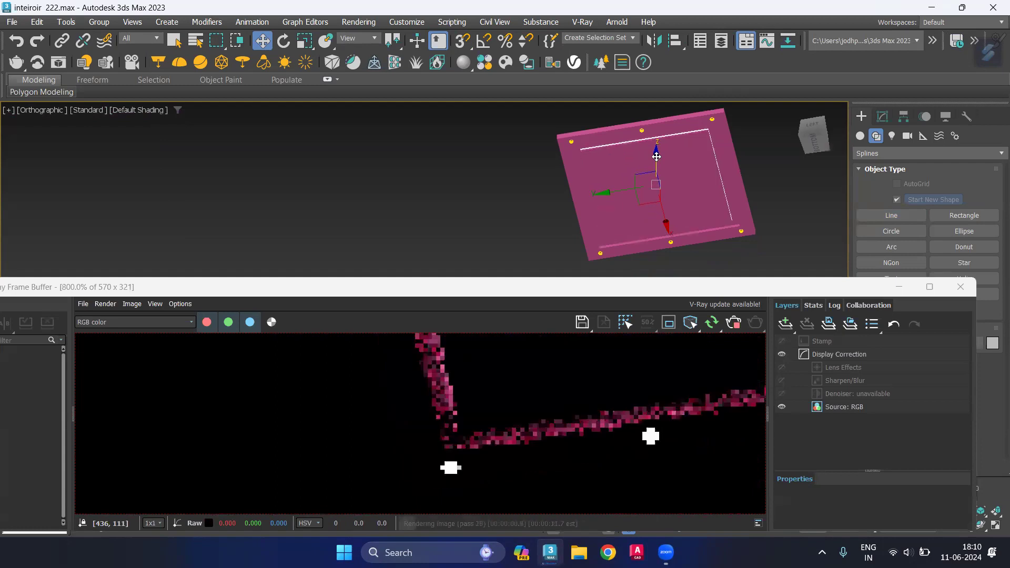
{"action": "left_click", "coordinate": [448, 233]}
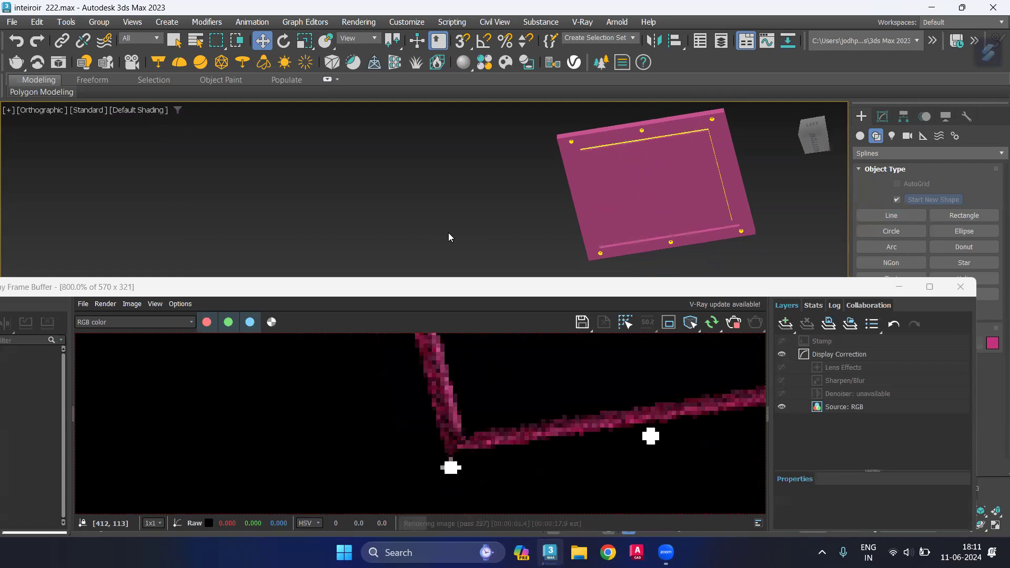
{"action": "left_click", "coordinate": [929, 287]}
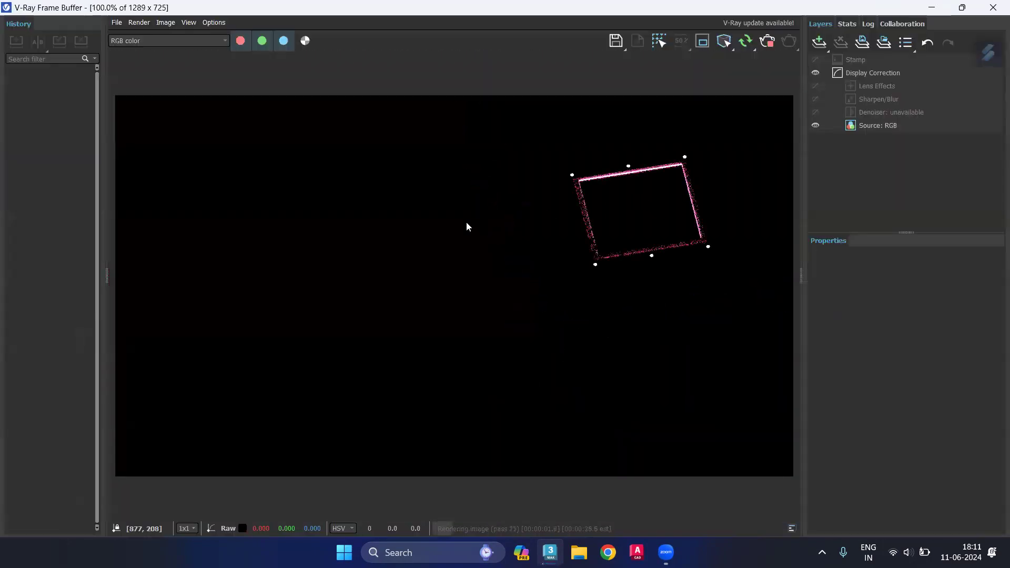
{"action": "double_click", "coordinate": [549, 11]}
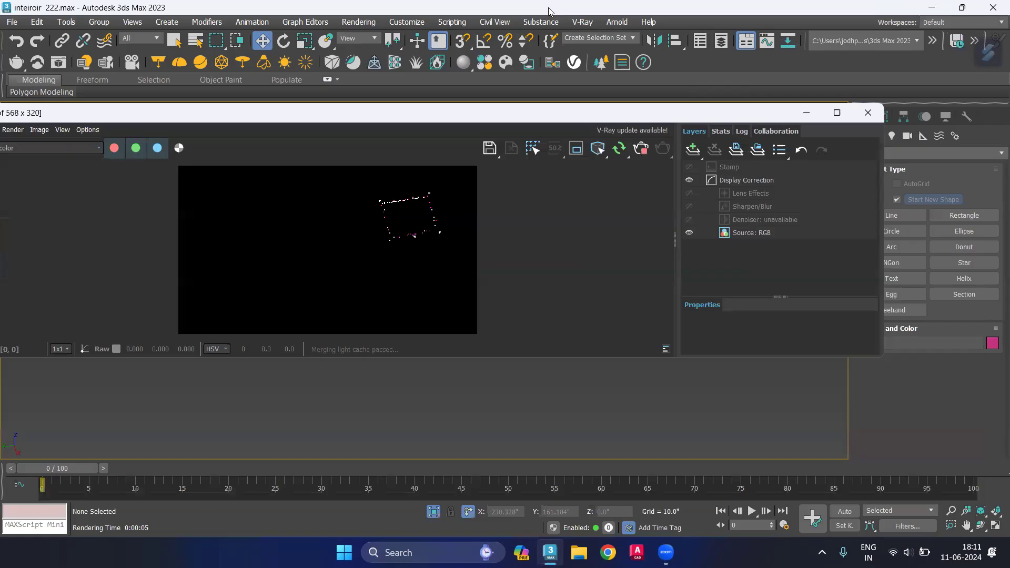
Unhide all hidden geometry so the room walls surround the pink slab
{"action": "left_click", "coordinate": [549, 11]}
{"action": "middle_click_drag", "start_coordinate": [502, 282], "coordinate": [805, 225], "text": "alt"}
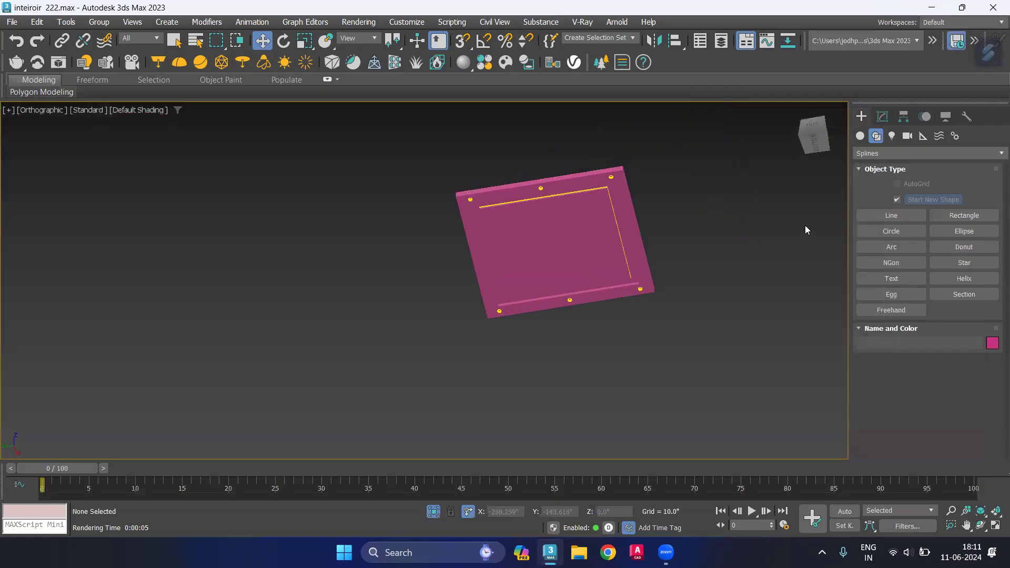
{"action": "right_click", "coordinate": [186, 213]}
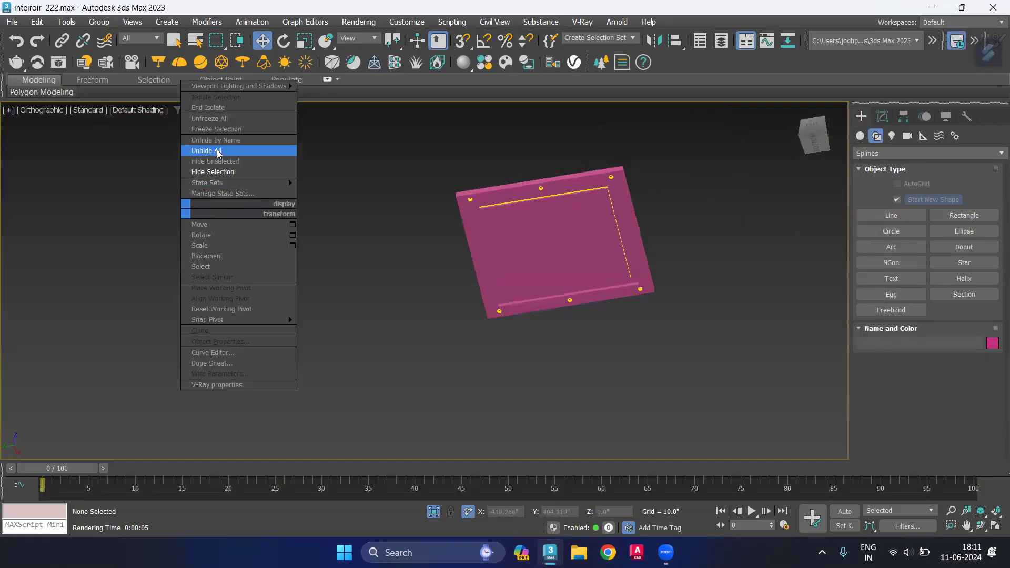
{"action": "left_click", "coordinate": [217, 150]}
Hide the floor-plan drawing group from a near top-down view
{"action": "mouse_move", "coordinate": [180, 342]}
{"action": "middle_mouse_down", "text": "alt"}
{"action": "mouse_move", "coordinate": [198, 317]}
{"action": "mouse_move", "coordinate": [345, 220]}
{"action": "middle_mouse_up", "text": "alt"}
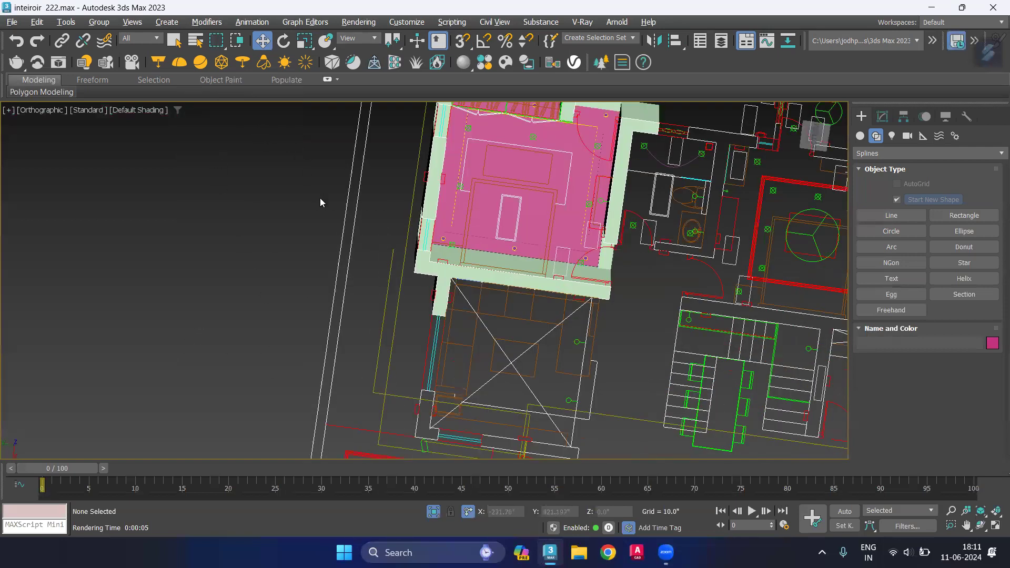
{"action": "right_click", "coordinate": [345, 220]}
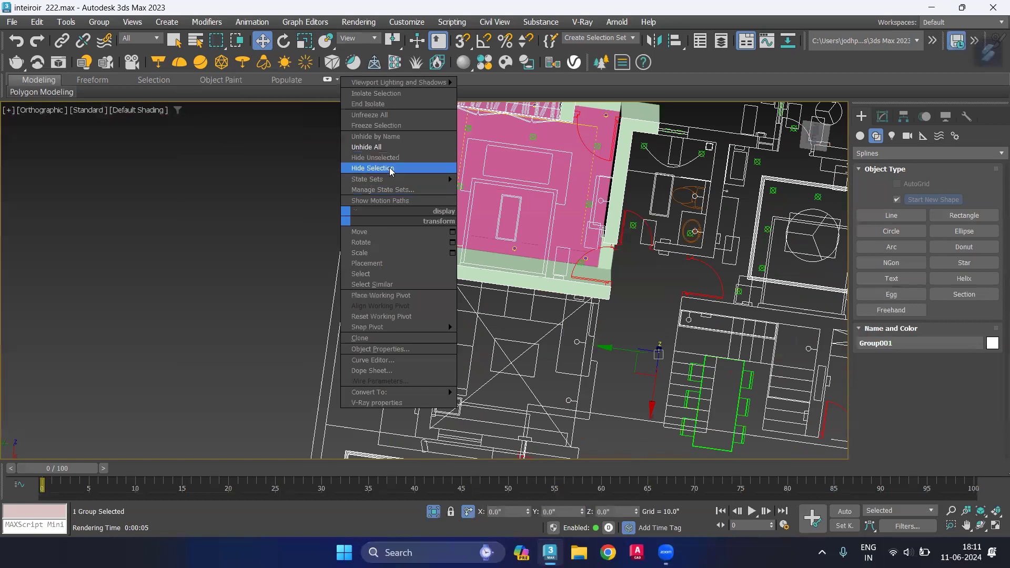
{"action": "left_click", "coordinate": [392, 169]}
{"action": "scroll", "coordinate": [515, 284], "scroll_direction": "up", "scroll_amount": 3}
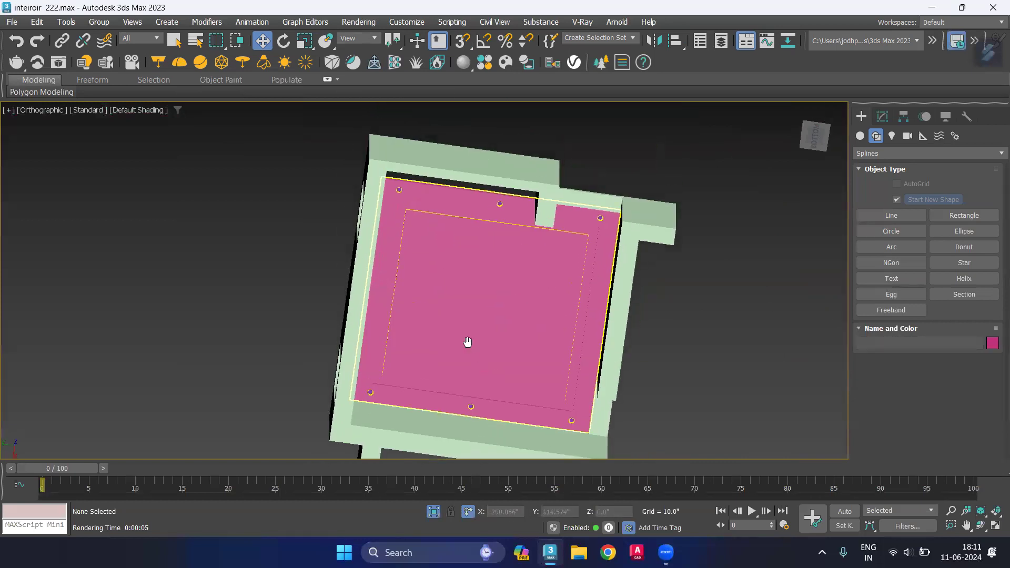
{"action": "right_click", "coordinate": [465, 332]}
Render the re-angled slab view, then close the render windows
{"action": "mouse_move", "coordinate": [460, 344]}
{"action": "middle_mouse_down", "text": "alt"}
{"action": "mouse_move", "coordinate": [464, 290]}
{"action": "mouse_move", "coordinate": [461, 302]}
{"action": "middle_mouse_up", "text": "alt"}
{"action": "key", "text": "shift+q"}
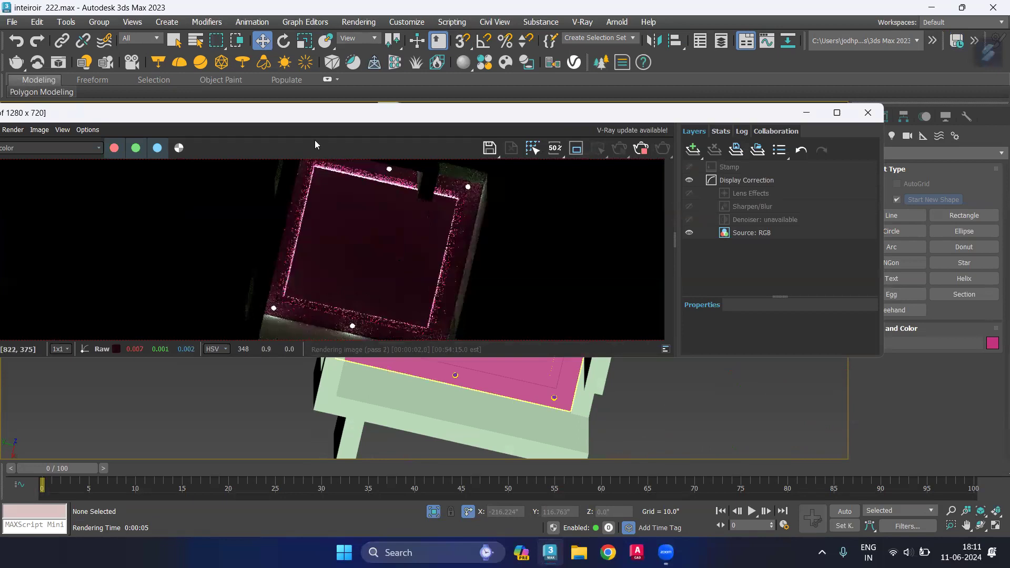
{"action": "key", "text": "super+Down"}
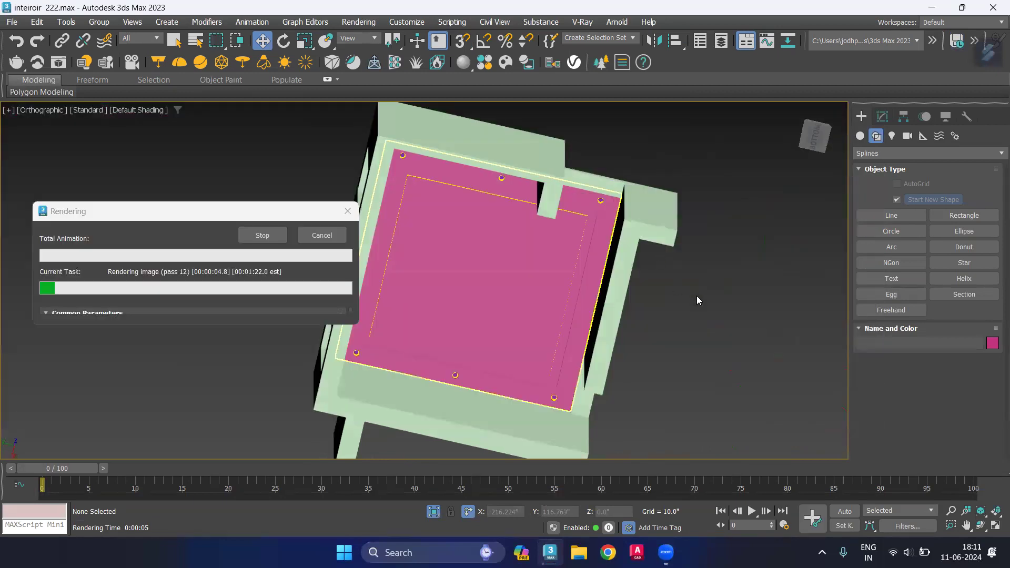
{"action": "left_click", "coordinate": [345, 212]}
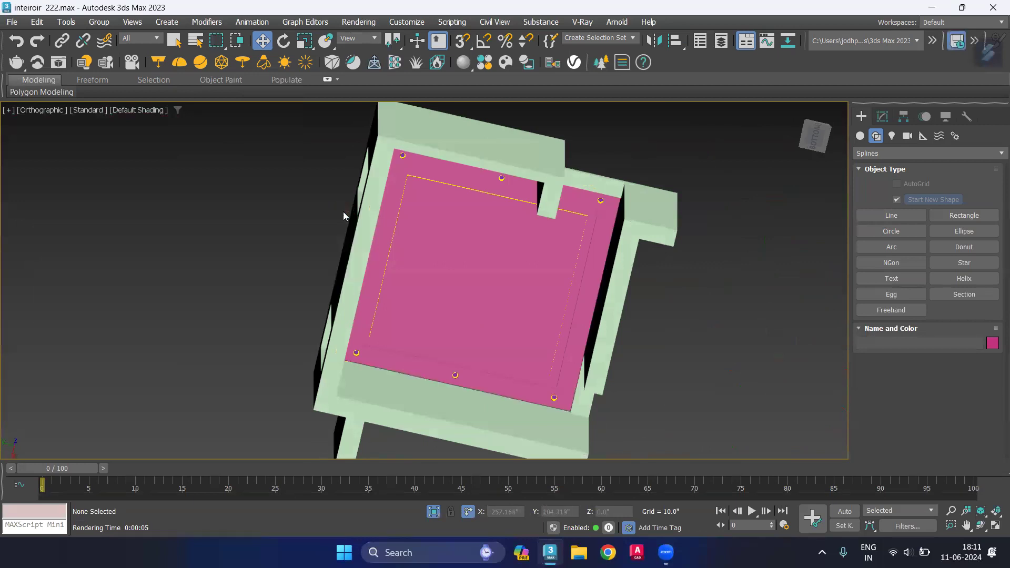
Hide the room walls from an isometric view
{"action": "middle_click_drag", "start_coordinate": [416, 242], "coordinate": [408, 247], "text": "alt"}
{"action": "mouse_move", "coordinate": [269, 234]}
{"action": "middle_mouse_down", "text": "alt"}
{"action": "mouse_move", "coordinate": [289, 321]}
{"action": "mouse_move", "coordinate": [319, 354]}
{"action": "middle_mouse_up", "text": "alt"}
{"action": "scroll", "coordinate": [318, 354], "scroll_direction": "down", "scroll_amount": 5}
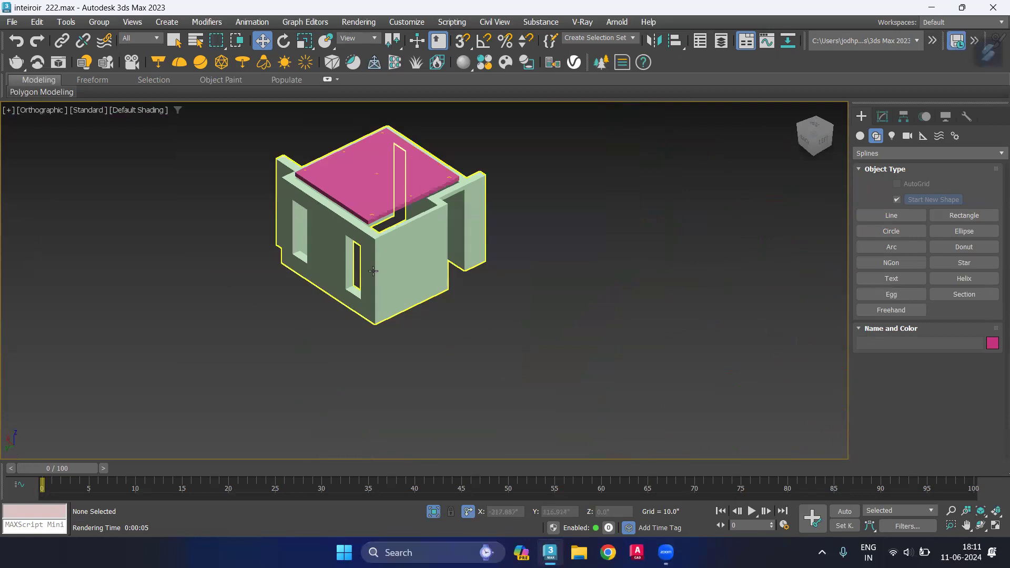
{"action": "middle_click_drag", "start_coordinate": [475, 258], "coordinate": [479, 292]}
{"action": "left_click", "coordinate": [477, 292]}
{"action": "right_click", "coordinate": [404, 312]}
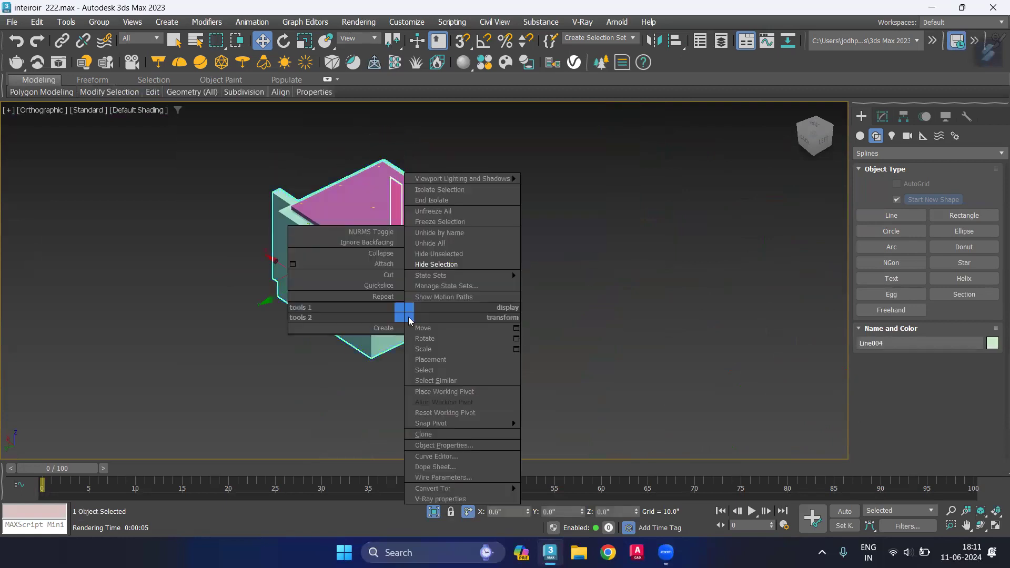
{"action": "left_click", "coordinate": [475, 264]}
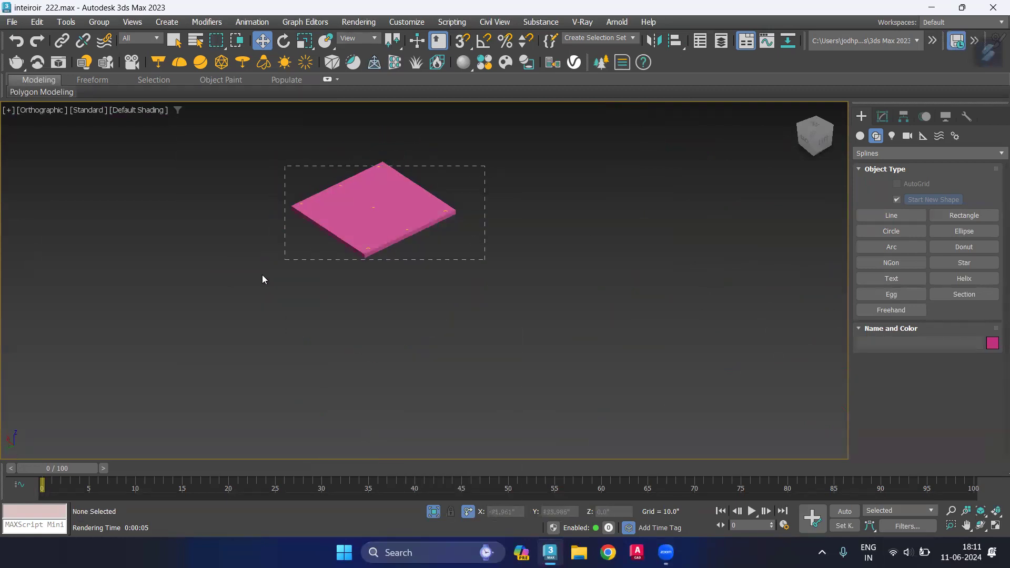
Ungroup the pink slab's parts and regroup them as Group002
{"action": "left_click_drag", "start_coordinate": [485, 165], "coordinate": [285, 259]}
{"action": "left_click", "coordinate": [99, 22]}
{"action": "left_click", "coordinate": [129, 57]}
{"action": "left_click", "coordinate": [99, 23]}
{"action": "left_click", "coordinate": [114, 40]}
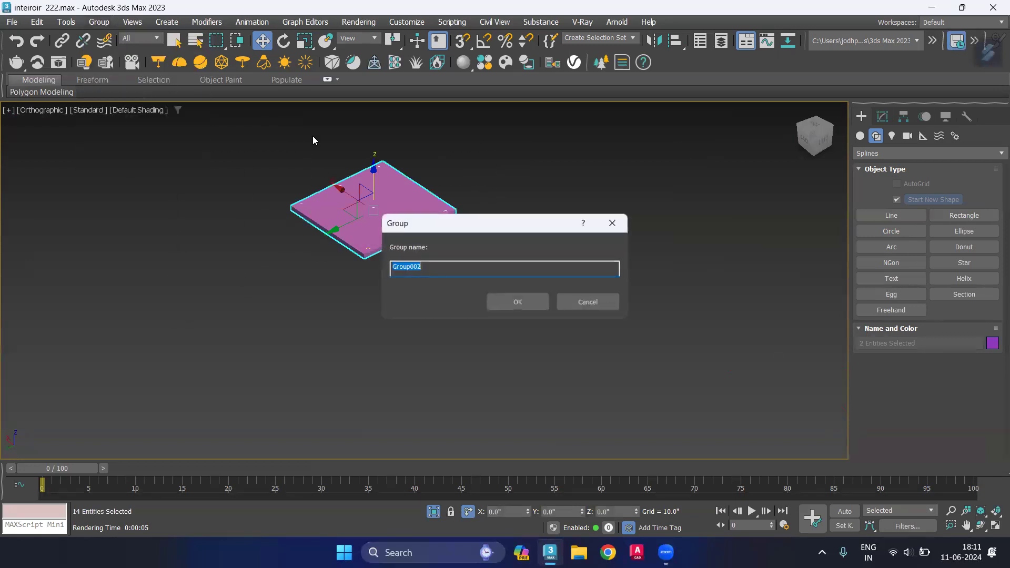
{"action": "left_click", "coordinate": [510, 306]}
{"action": "left_click", "coordinate": [531, 250]}
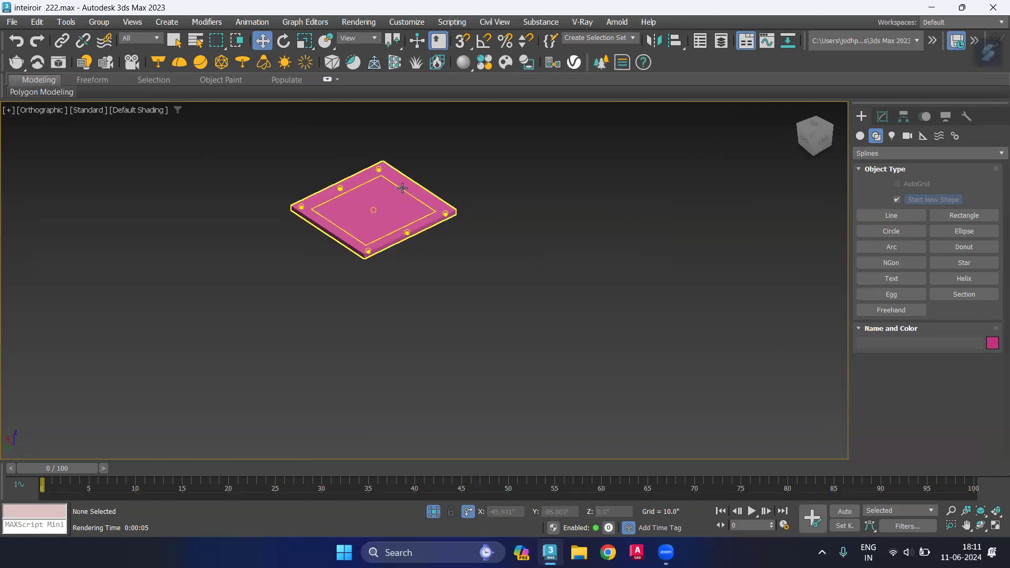
End isolation to show the walls and plan, then hide the Group002 slab
{"action": "left_click", "coordinate": [446, 209]}
{"action": "scroll", "coordinate": [403, 187], "scroll_direction": "up", "scroll_amount": 3}
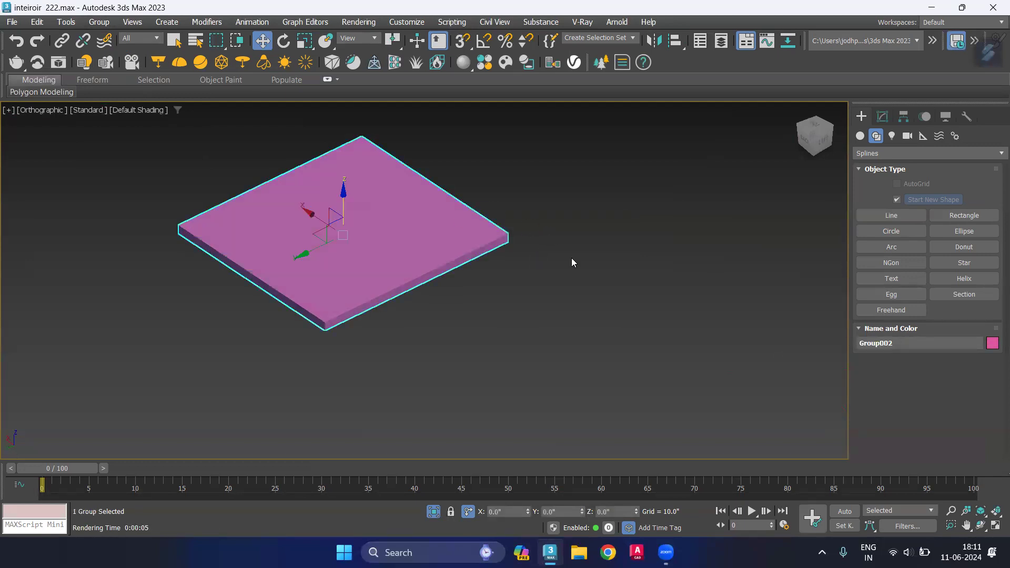
{"action": "right_click", "coordinate": [615, 239]}
{"action": "left_click", "coordinate": [649, 173]}
{"action": "middle_click_drag", "start_coordinate": [446, 359], "coordinate": [424, 373]}
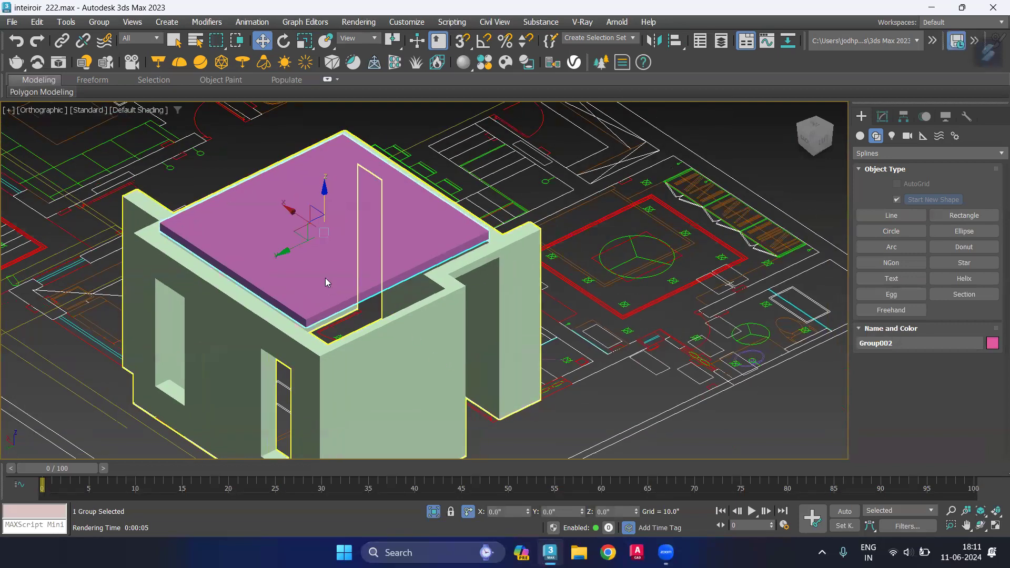
{"action": "right_click", "coordinate": [435, 355]}
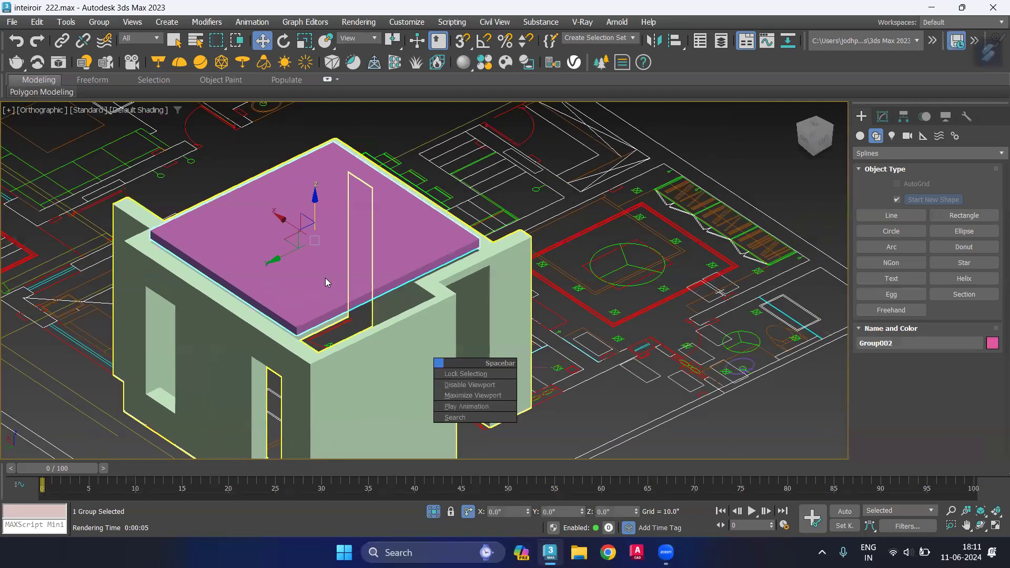
{"action": "right_click", "coordinate": [316, 221]}
{"action": "left_click", "coordinate": [372, 171]}
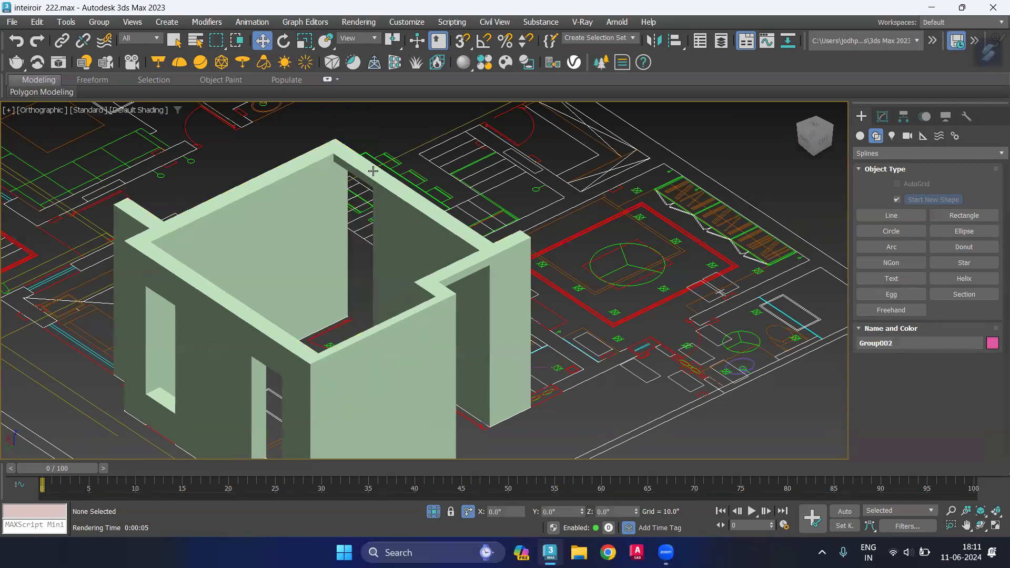
{"action": "right_click", "coordinate": [363, 304]}
Orbit to look into the room and turn on snapping
{"action": "mouse_move", "coordinate": [328, 314]}
{"action": "middle_mouse_down"}
{"action": "mouse_move", "coordinate": [405, 353]}
{"action": "mouse_move", "coordinate": [369, 344]}
{"action": "middle_mouse_up"}
{"action": "middle_click_drag", "start_coordinate": [479, 376], "coordinate": [487, 329], "text": "alt"}
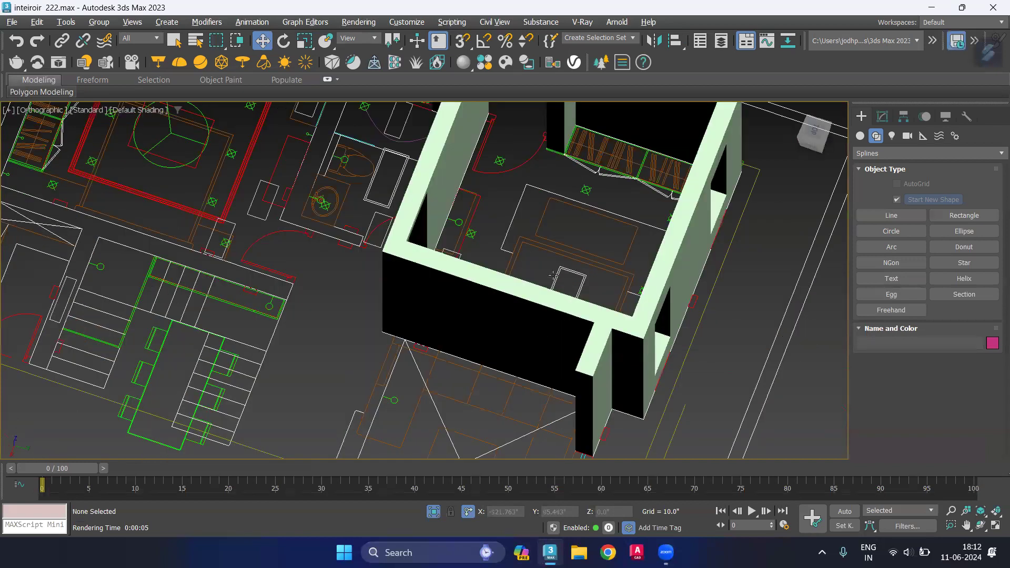
{"action": "mouse_move", "coordinate": [439, 382]}
{"action": "middle_mouse_down", "text": "alt"}
{"action": "mouse_move", "coordinate": [475, 348]}
{"action": "mouse_move", "coordinate": [495, 349]}
{"action": "middle_mouse_up", "text": "alt"}
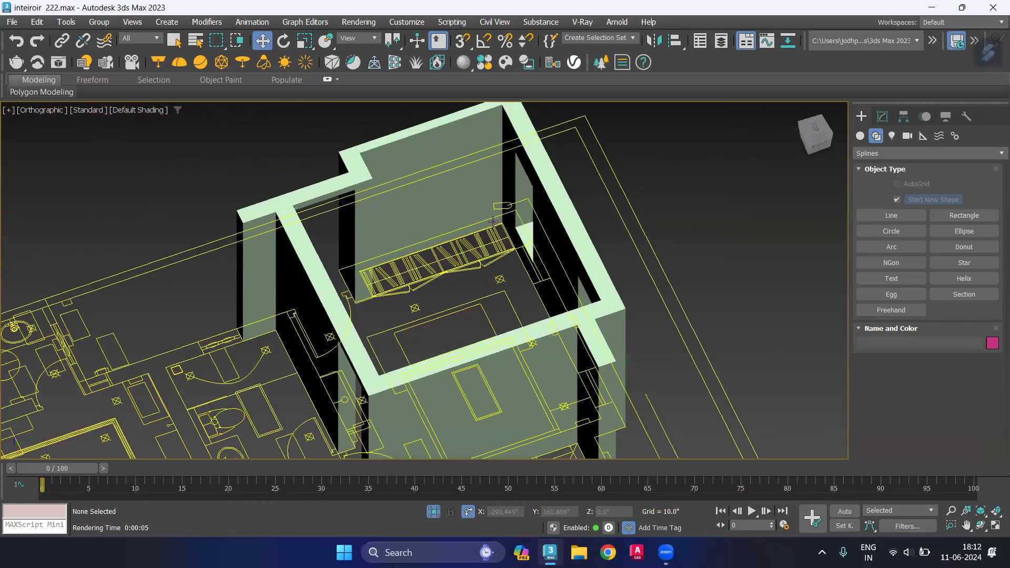
{"action": "scroll", "coordinate": [477, 255], "scroll_direction": "up", "scroll_amount": 5}
{"action": "left_click", "coordinate": [463, 41]}
Start a standard-primitive Box with its base snapped at the wall corner
{"action": "left_click", "coordinate": [861, 136]}
{"action": "left_click", "coordinate": [891, 200]}
{"action": "scroll", "coordinate": [501, 226], "scroll_direction": "up", "scroll_amount": 3}
{"action": "left_click_drag", "start_coordinate": [568, 207], "coordinate": [541, 227]}
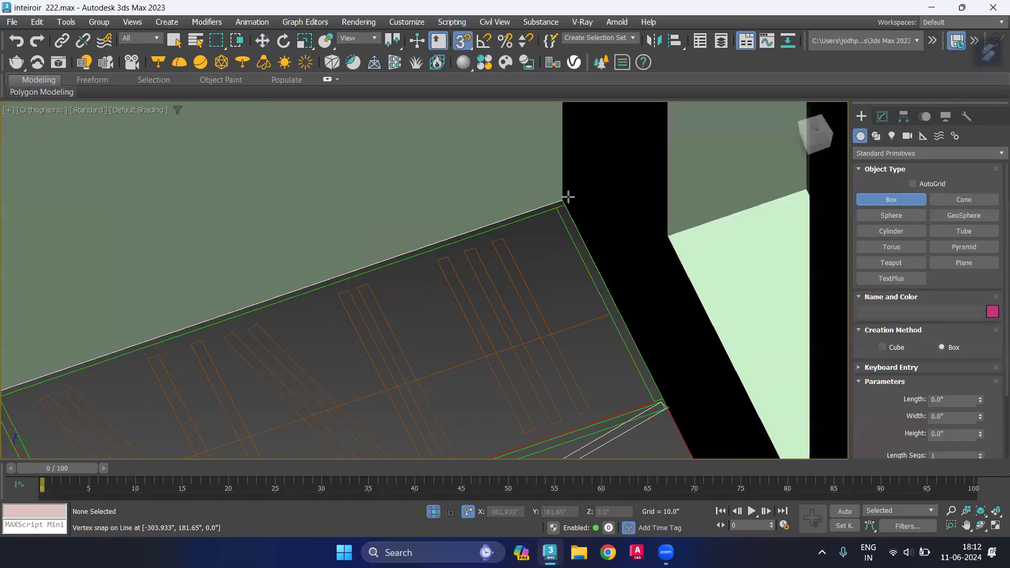
{"action": "left_click", "coordinate": [541, 228]}
{"action": "scroll", "coordinate": [500, 275], "scroll_direction": "down", "scroll_amount": 1}
{"action": "scroll", "coordinate": [500, 276], "scroll_direction": "down", "scroll_amount": 2}
{"action": "scroll", "coordinate": [421, 325], "scroll_direction": "down", "scroll_amount": 2}
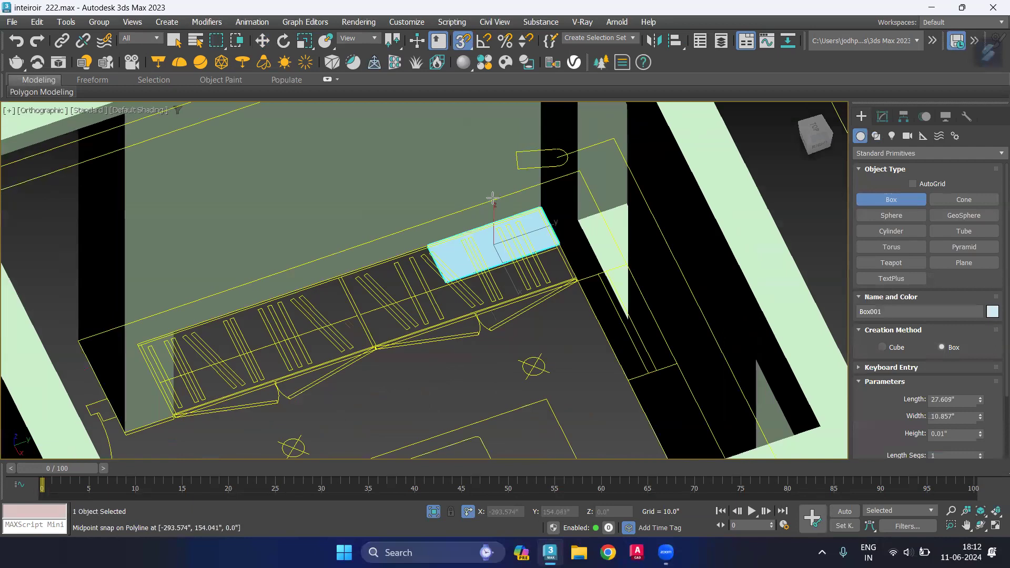
{"action": "scroll", "coordinate": [285, 311], "scroll_direction": "down", "scroll_amount": 2}
Stretch the box base to about 98.8 by 21.483 along the hatched strip
{"action": "mouse_move", "coordinate": [500, 276]}
{"action": "left_mouse_down"}
{"action": "mouse_move", "coordinate": [232, 330]}
{"action": "mouse_move", "coordinate": [223, 325]}
{"action": "mouse_move", "coordinate": [241, 287]}
{"action": "left_mouse_up"}
{"action": "scroll", "coordinate": [230, 329], "scroll_direction": "up", "scroll_amount": 2}
{"action": "scroll", "coordinate": [225, 325], "scroll_direction": "up", "scroll_amount": 2}
{"action": "scroll", "coordinate": [226, 326], "scroll_direction": "up", "scroll_amount": 2}
{"action": "scroll", "coordinate": [228, 342], "scroll_direction": "up", "scroll_amount": 1}
{"action": "scroll", "coordinate": [228, 343], "scroll_direction": "up", "scroll_amount": 1}
{"action": "scroll", "coordinate": [241, 287], "scroll_direction": "down", "scroll_amount": 2}
{"action": "scroll", "coordinate": [254, 173], "scroll_direction": "down", "scroll_amount": 2}
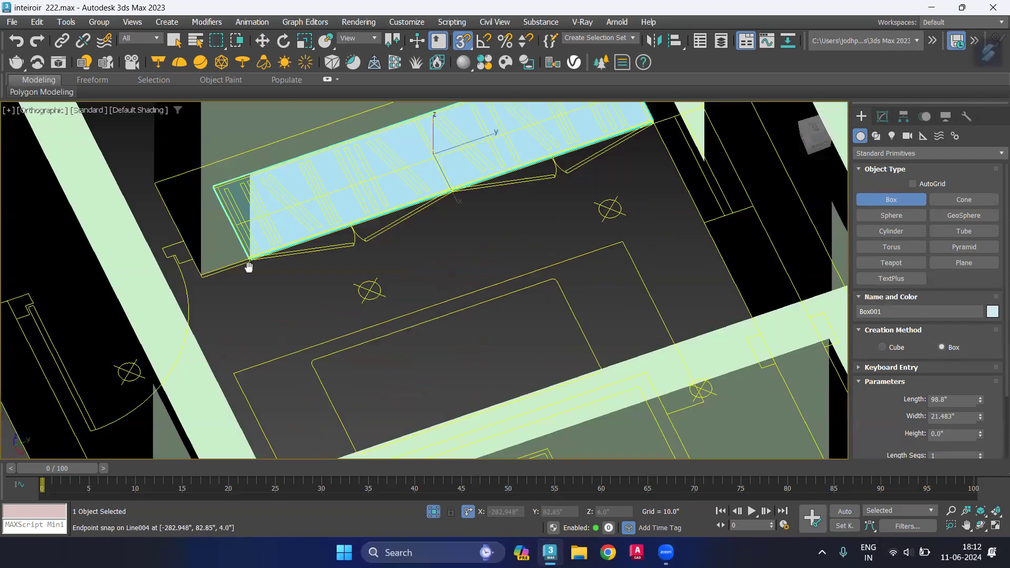
{"action": "scroll", "coordinate": [248, 266], "scroll_direction": "up", "scroll_amount": 2}
Finish Box001 at 132" height and isolate it in a side-on view
{"action": "left_click", "coordinate": [219, 207]}
{"action": "key", "text": "w"}
{"action": "scroll", "coordinate": [361, 282], "scroll_direction": "down", "scroll_amount": 3}
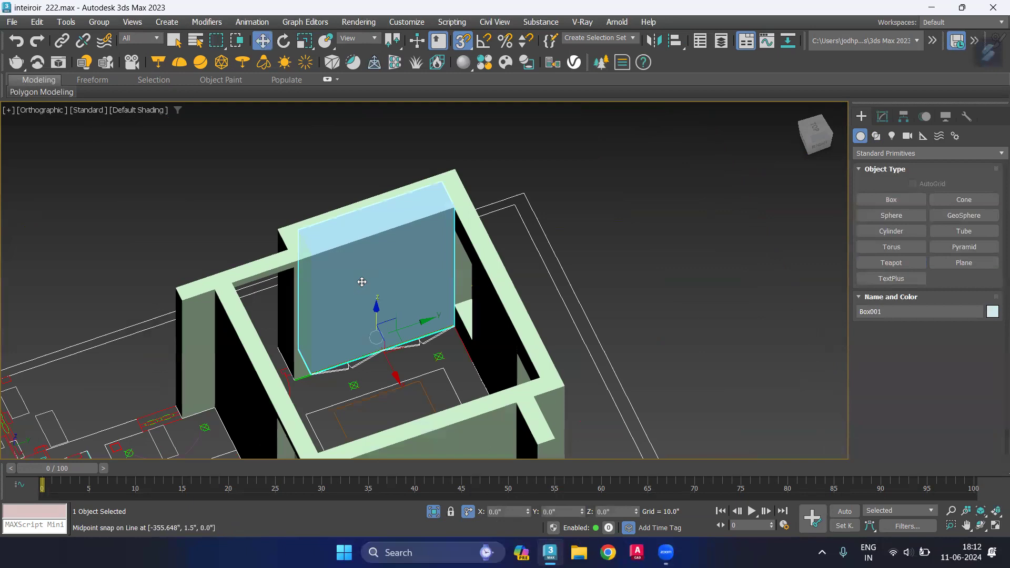
{"action": "key", "text": "alt+q"}
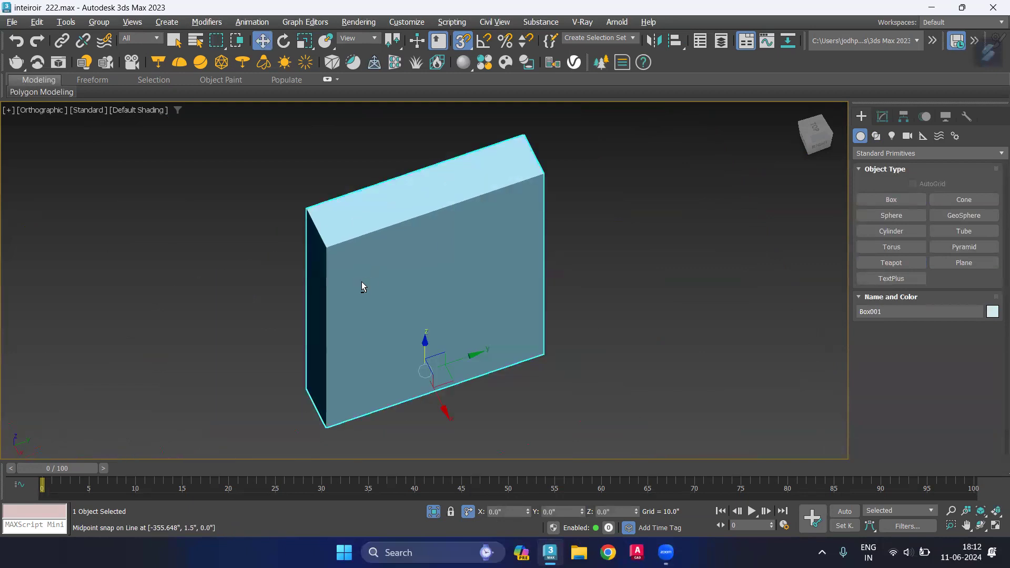
{"action": "mouse_move", "coordinate": [419, 275]}
{"action": "middle_mouse_down", "text": "alt"}
{"action": "mouse_move", "coordinate": [371, 232]}
{"action": "mouse_move", "coordinate": [361, 244]}
{"action": "middle_mouse_up", "text": "alt"}
{"action": "middle_click_drag", "start_coordinate": [379, 286], "coordinate": [388, 296]}
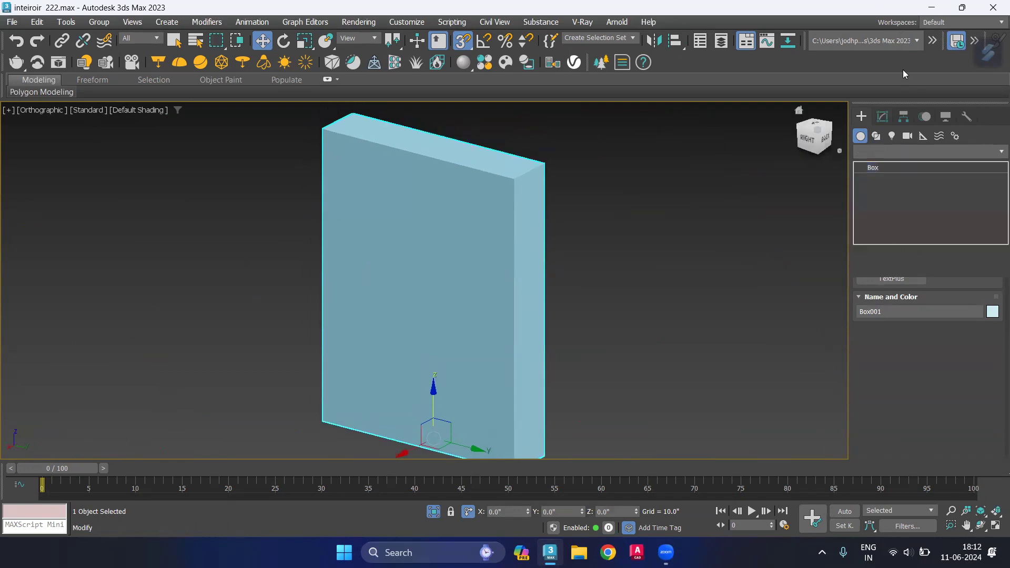
Colour Box001 olive yellow and turn on Edged Faces
{"action": "left_click", "coordinate": [1001, 135]}
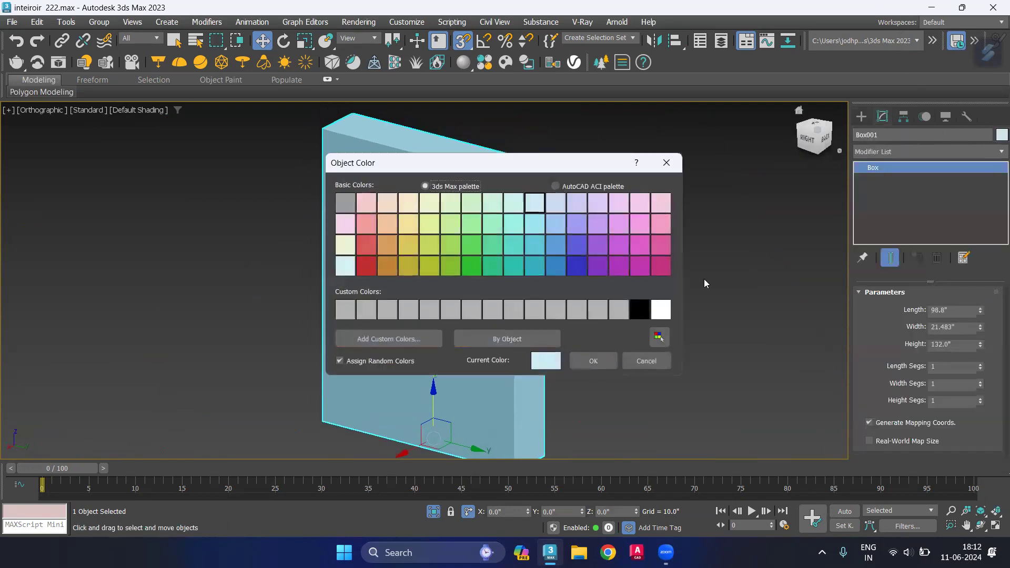
{"action": "left_click", "coordinate": [410, 267]}
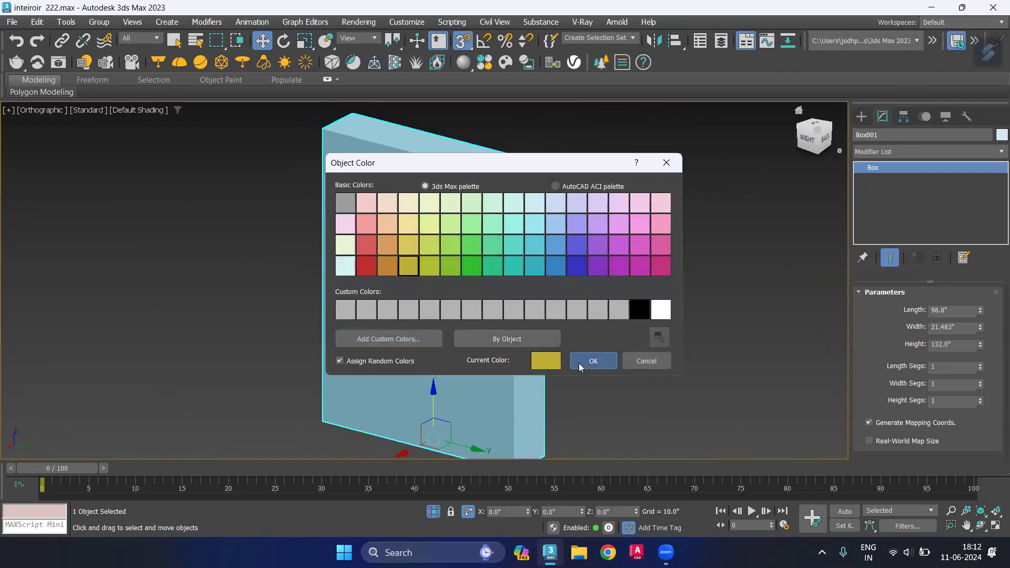
{"action": "left_click", "coordinate": [579, 363]}
{"action": "mouse_move", "coordinate": [601, 294]}
{"action": "middle_mouse_down"}
{"action": "mouse_move", "coordinate": [610, 278]}
{"action": "mouse_move", "coordinate": [668, 273]}
{"action": "middle_mouse_up"}
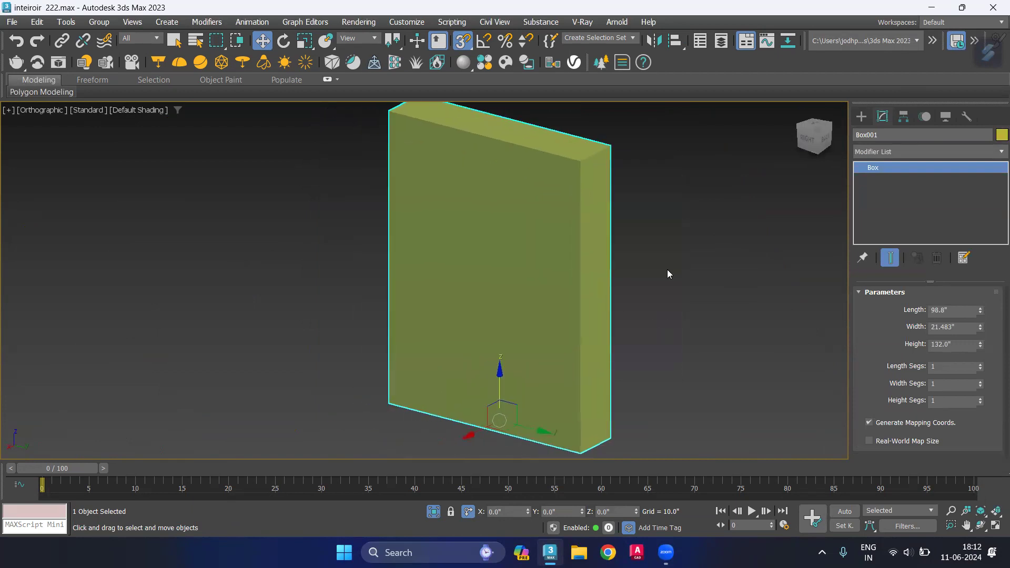
{"action": "key", "text": "F4"}
{"action": "left_click", "coordinate": [708, 281]}
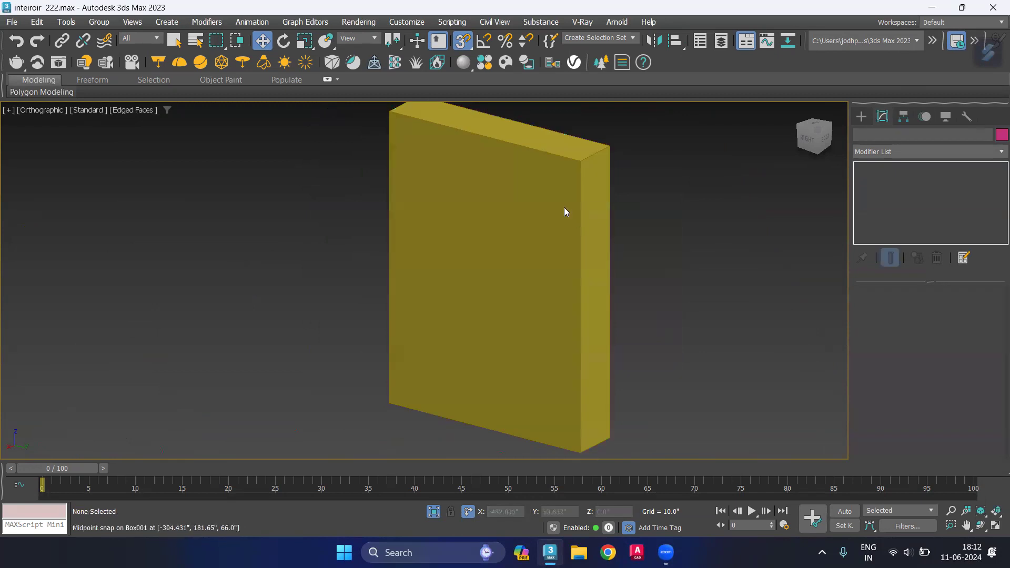
{"action": "left_click", "coordinate": [537, 190]}
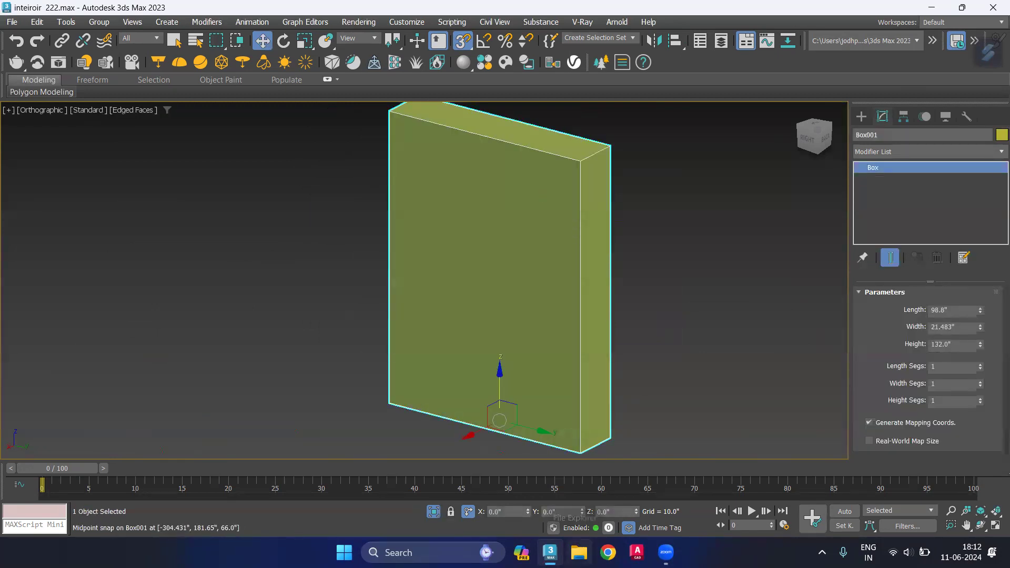
{"action": "key", "text": "super+e"}
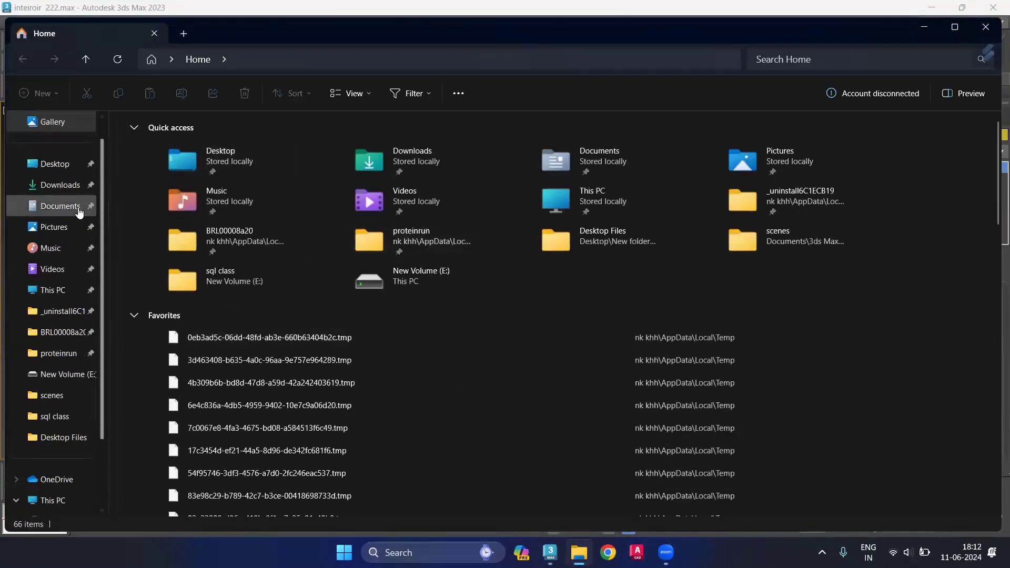
{"action": "left_click", "coordinate": [51, 500]}
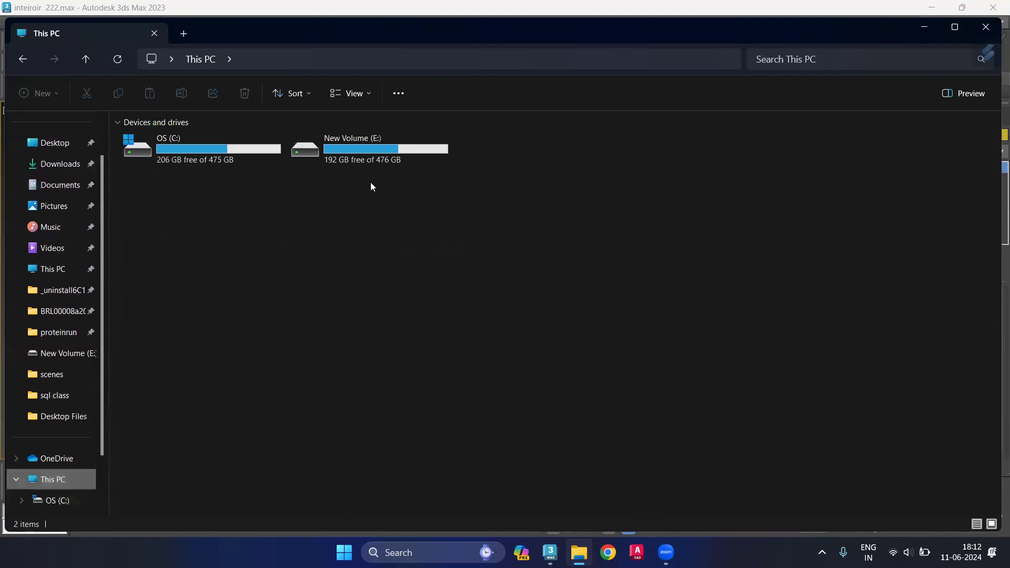
{"action": "left_click", "coordinate": [381, 153]}
{"action": "double_click", "coordinate": [381, 152]}
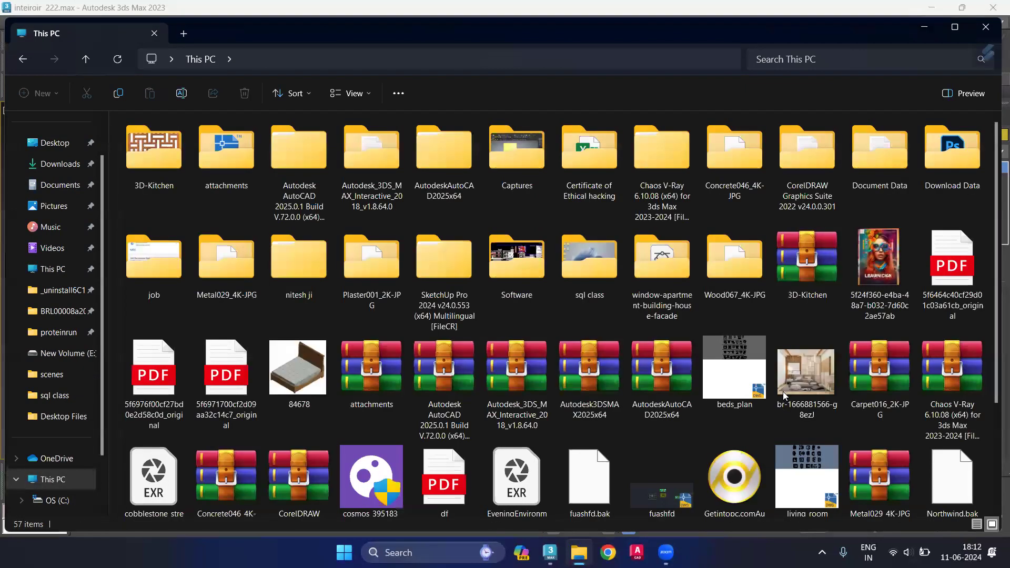
{"action": "double_click", "coordinate": [783, 394]}
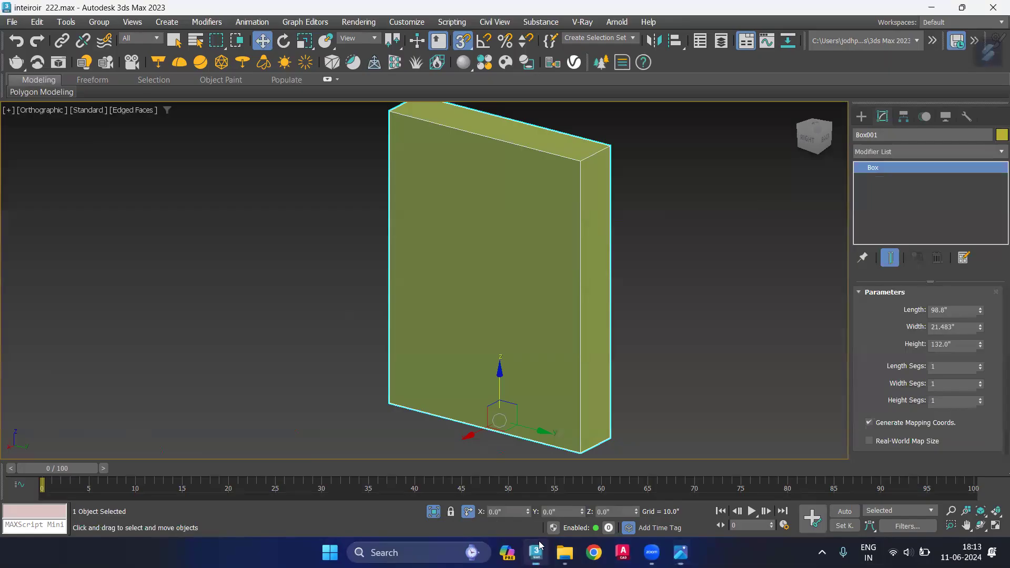
Back in 3ds Max, add an Edit Poly modifier to Box001
{"action": "left_click", "coordinate": [535, 552]}
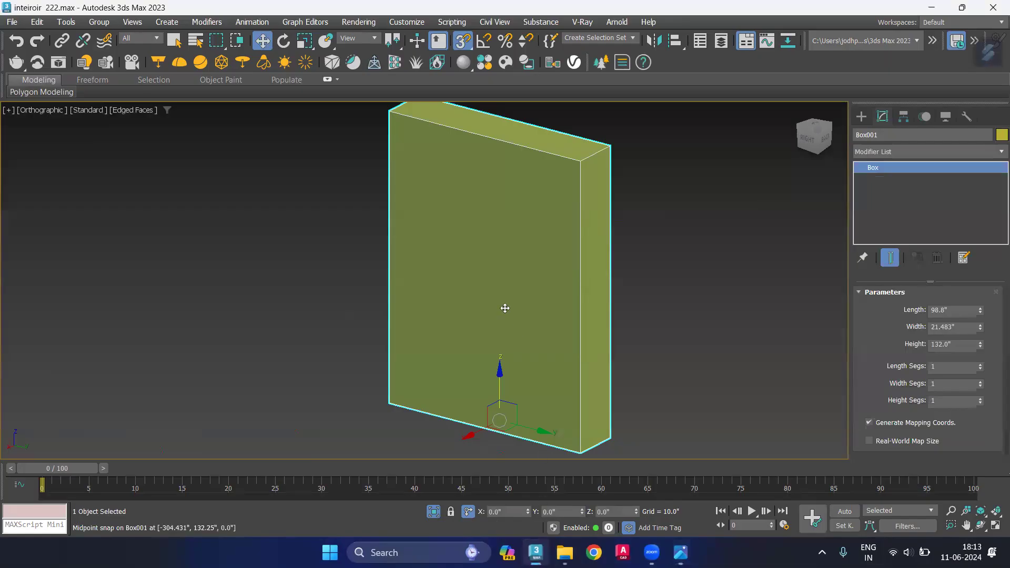
{"action": "left_click", "coordinate": [868, 153]}
{"action": "scroll", "coordinate": [895, 84], "scroll_direction": "down", "scroll_amount": 10}
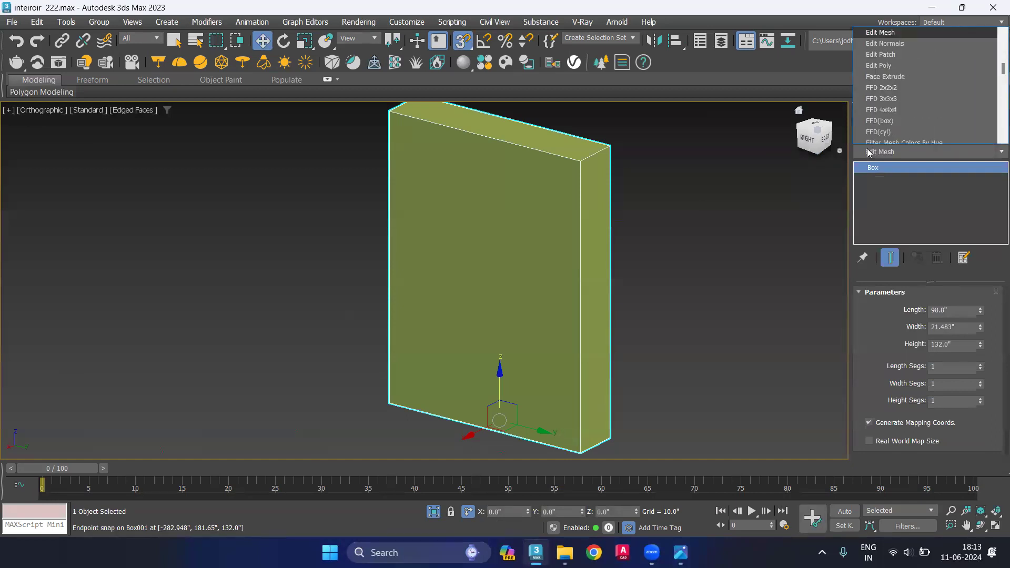
{"action": "left_click", "coordinate": [904, 54]}
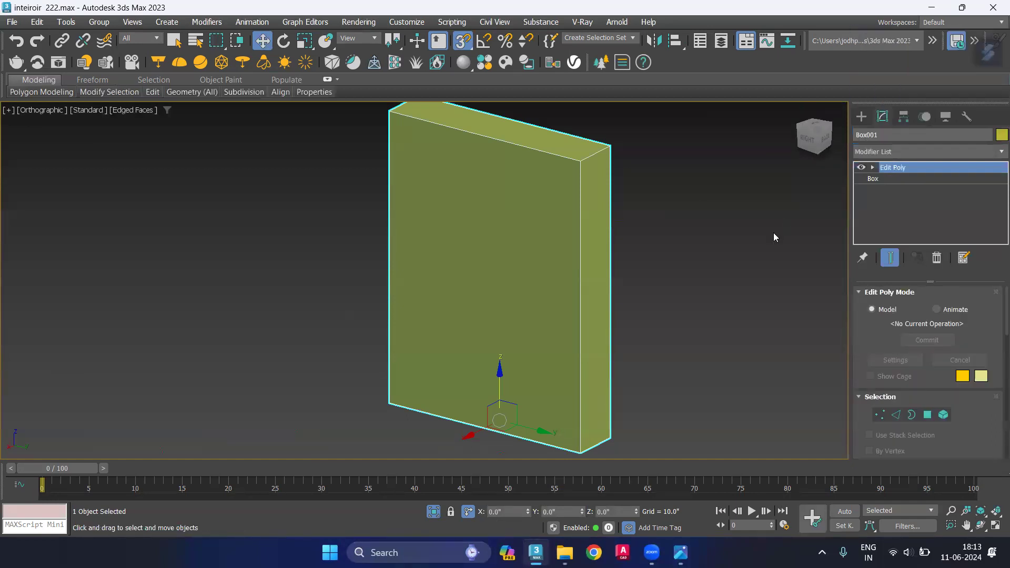
{"action": "left_click", "coordinate": [774, 232]}
{"action": "left_click", "coordinate": [549, 160]}
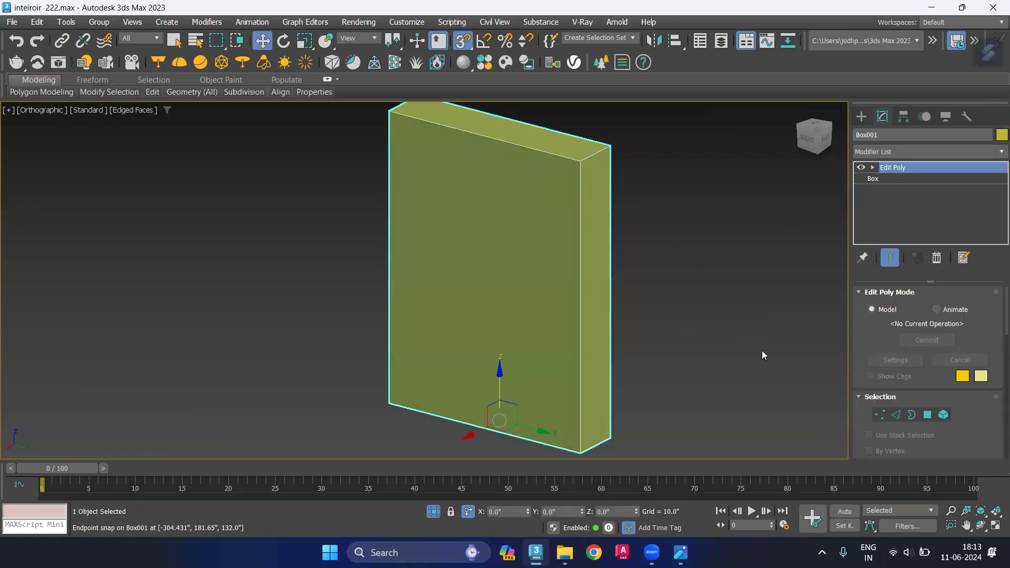
At edge level, select the box's left and right front vertical edges
{"action": "left_click", "coordinate": [902, 418]}
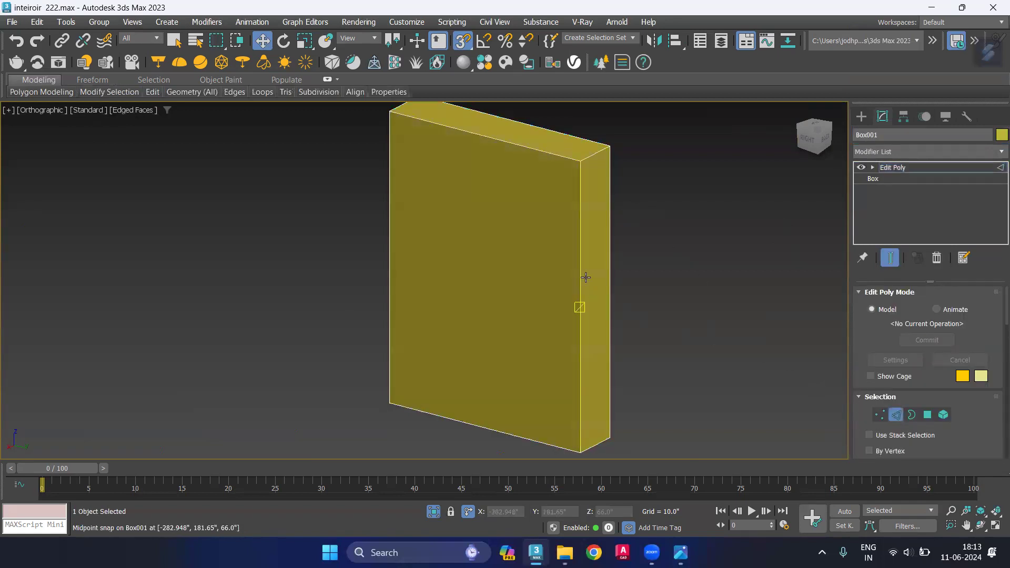
{"action": "left_click", "coordinate": [582, 272]}
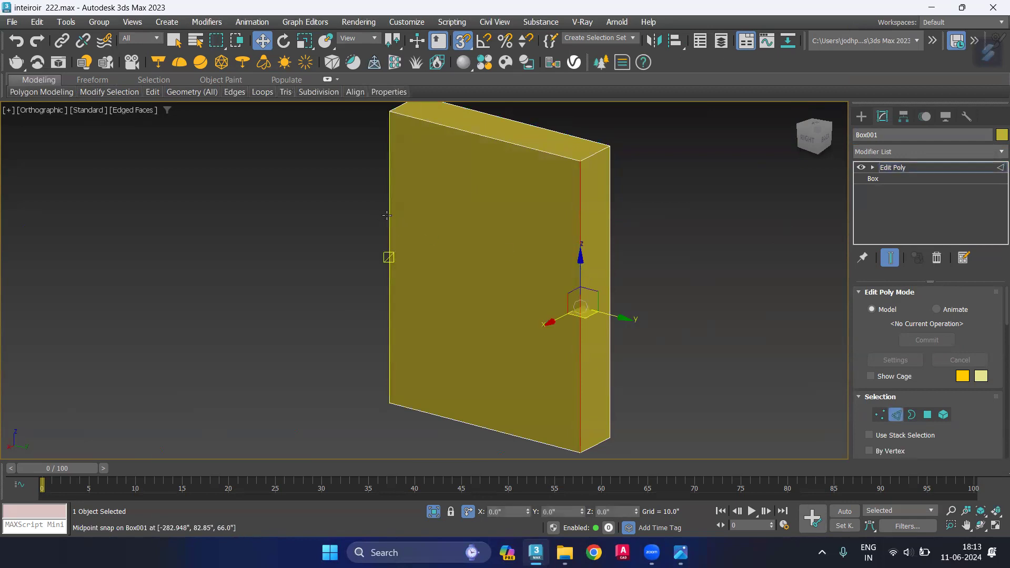
{"action": "left_click", "coordinate": [387, 217]}
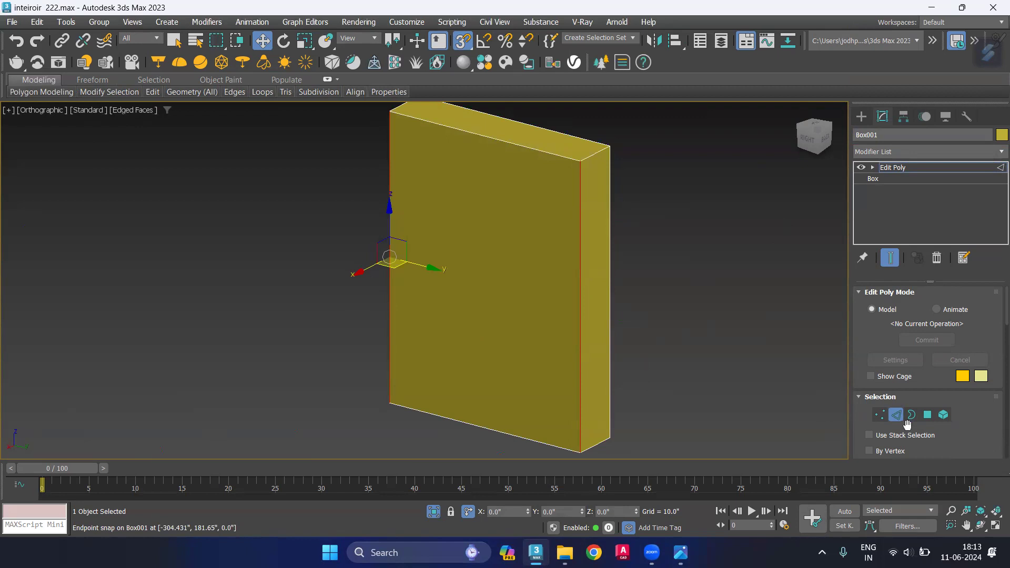
{"action": "scroll", "coordinate": [975, 418], "scroll_direction": "down", "scroll_amount": 3}
{"action": "scroll", "coordinate": [978, 413], "scroll_direction": "down", "scroll_amount": 3}
{"action": "scroll", "coordinate": [982, 406], "scroll_direction": "down", "scroll_amount": 3}
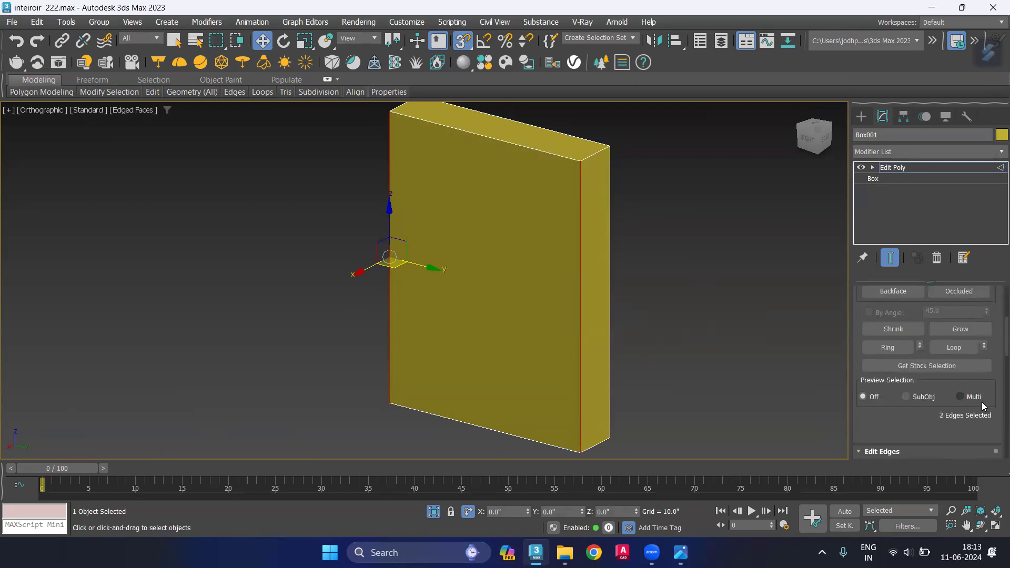
{"action": "scroll", "coordinate": [982, 405], "scroll_direction": "down", "scroll_amount": 3}
{"action": "scroll", "coordinate": [980, 425], "scroll_direction": "down", "scroll_amount": 1}
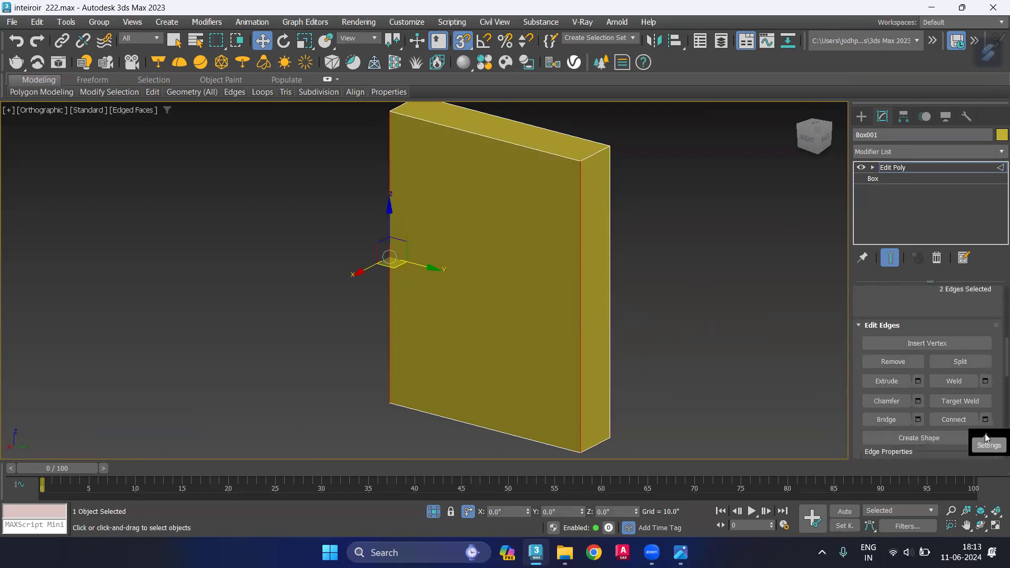
Connect a horizontal edge across the panel front near the top at slide 50
{"action": "left_click", "coordinate": [986, 420]}
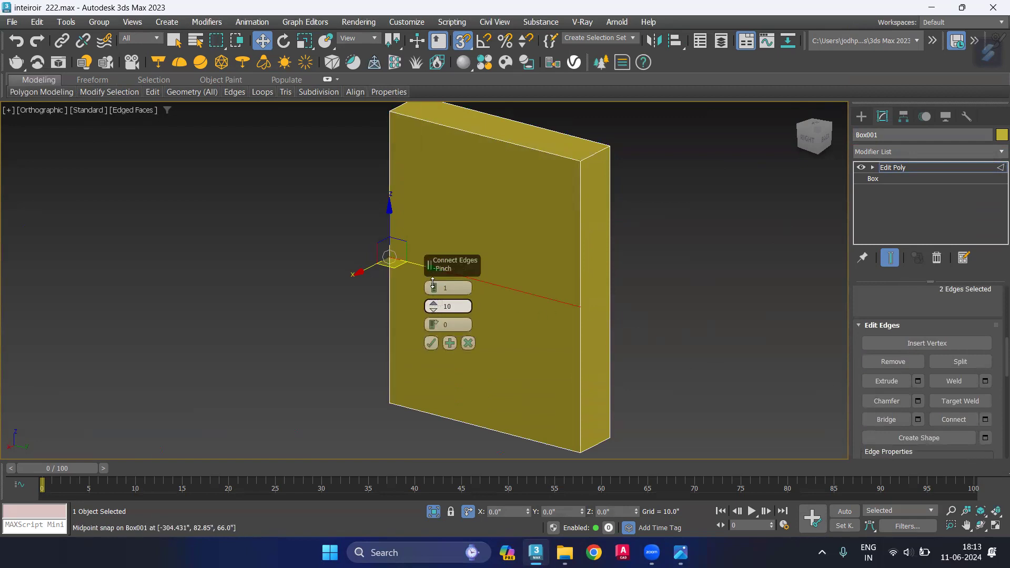
{"action": "left_click_drag", "start_coordinate": [433, 284], "coordinate": [435, 314]}
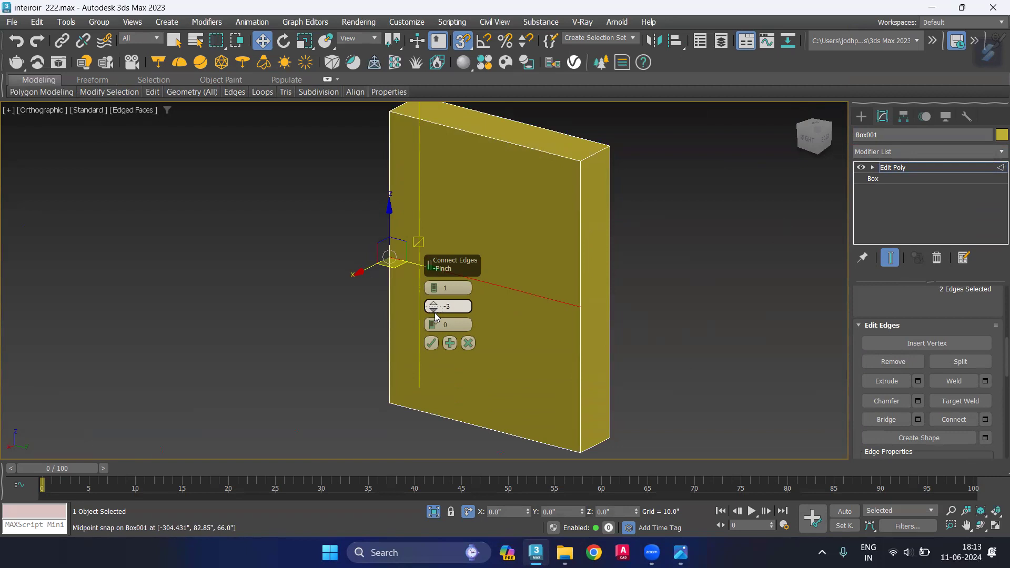
{"action": "left_click", "coordinate": [434, 312]}
{"action": "left_click_drag", "start_coordinate": [433, 324], "coordinate": [433, 208]}
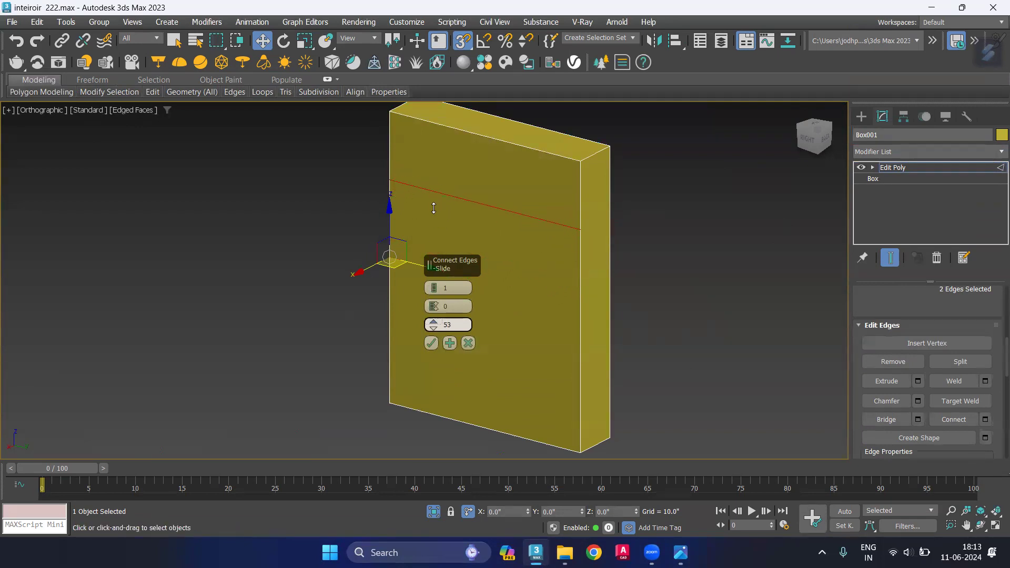
{"action": "left_click_drag", "start_coordinate": [434, 209], "coordinate": [434, 213]}
{"action": "left_click", "coordinate": [431, 343]}
{"action": "left_click", "coordinate": [223, 337]}
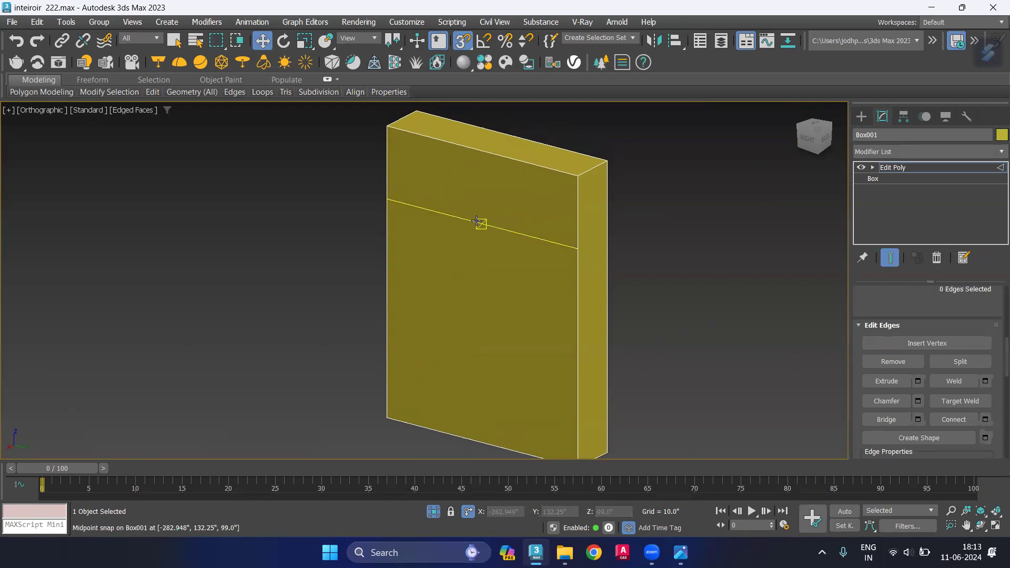
Connect the new edge and top front edge with 4 segments, making five top sections
{"action": "key", "text": "s"}
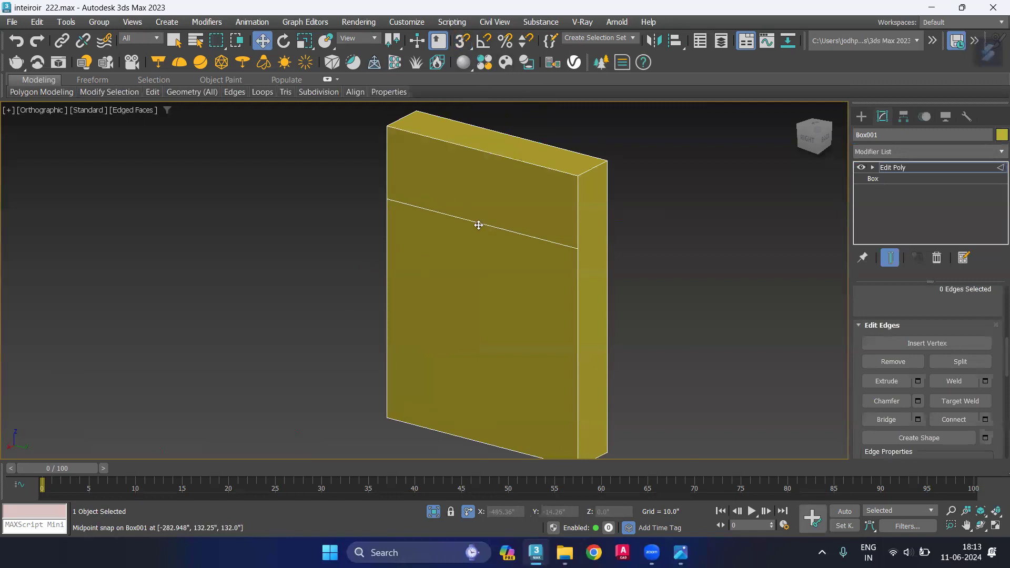
{"action": "left_click", "coordinate": [479, 226]}
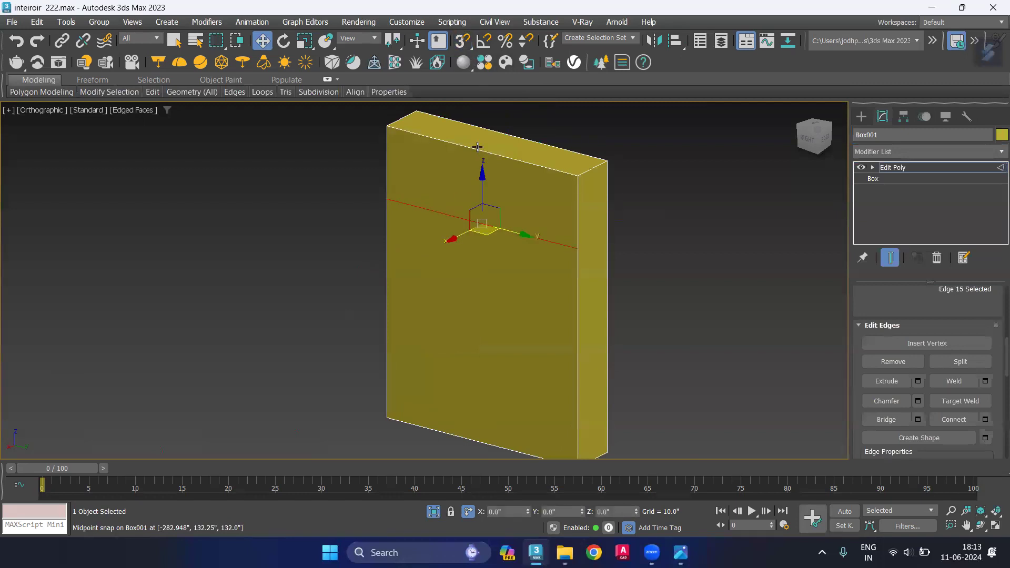
{"action": "left_click", "coordinate": [525, 164], "text": "ctrl"}
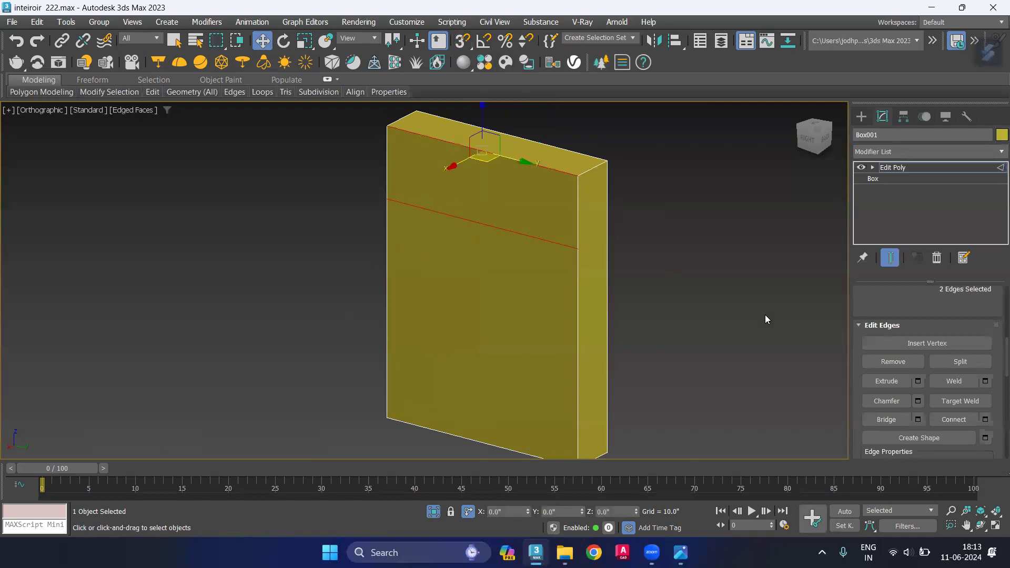
{"action": "left_click", "coordinate": [986, 419]}
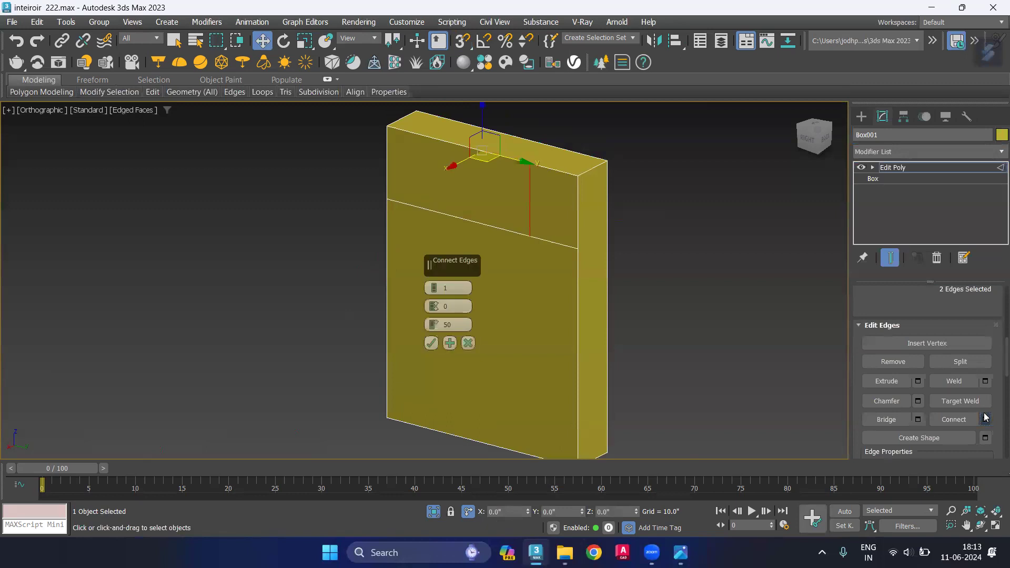
{"action": "type", "text": "50"}
{"action": "right_click", "coordinate": [436, 326]}
{"action": "left_click", "coordinate": [434, 287]}
{"action": "left_click", "coordinate": [434, 287]}
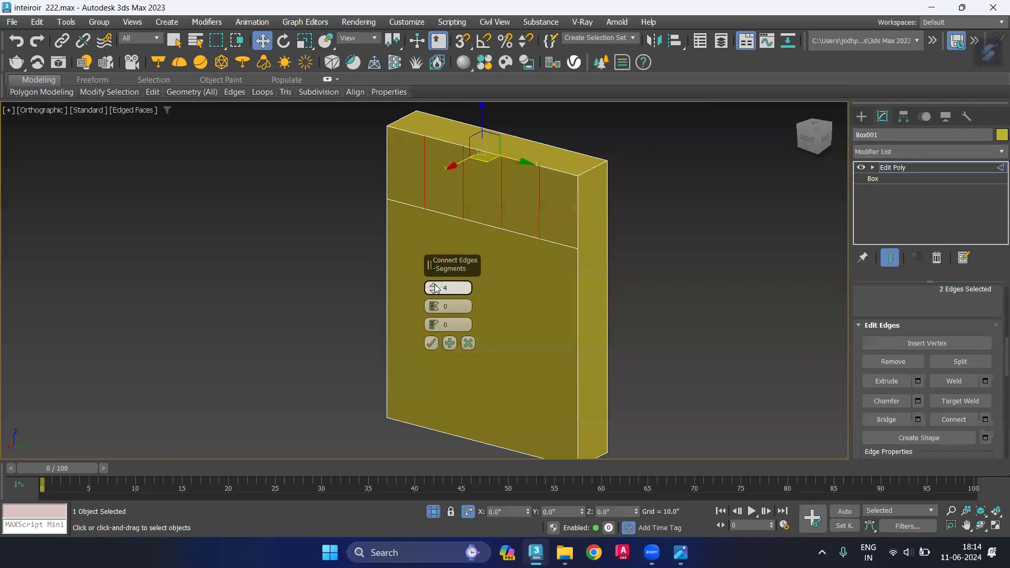
{"action": "left_click", "coordinate": [431, 343]}
{"action": "left_click", "coordinate": [184, 305]}
{"action": "middle_click_drag", "start_coordinate": [179, 308], "coordinate": [192, 332]}
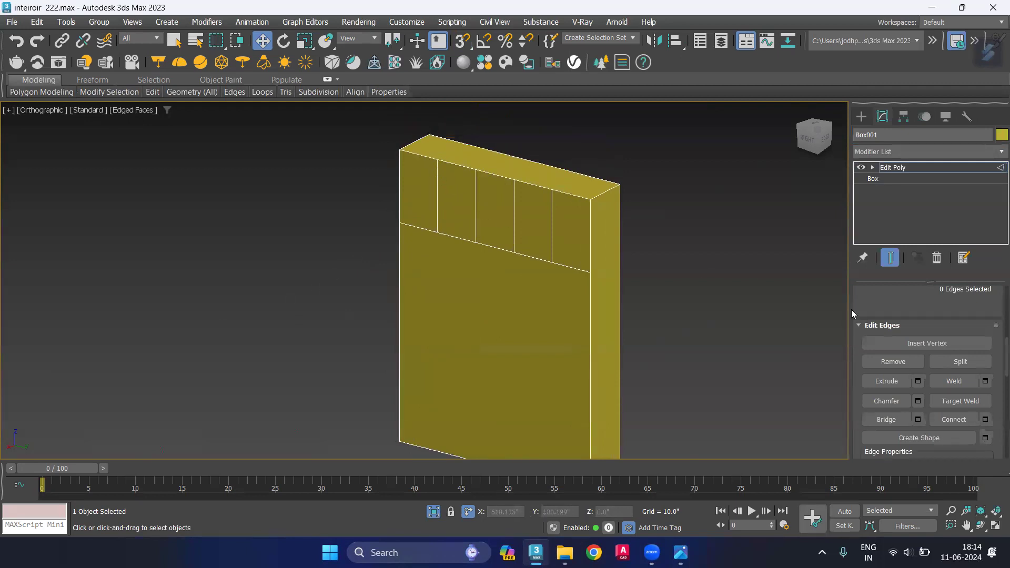
Select three vertical dividing edges and pick a different chamfer type
{"action": "left_click", "coordinate": [437, 202]}
{"action": "left_click", "coordinate": [476, 229], "text": "ctrl"}
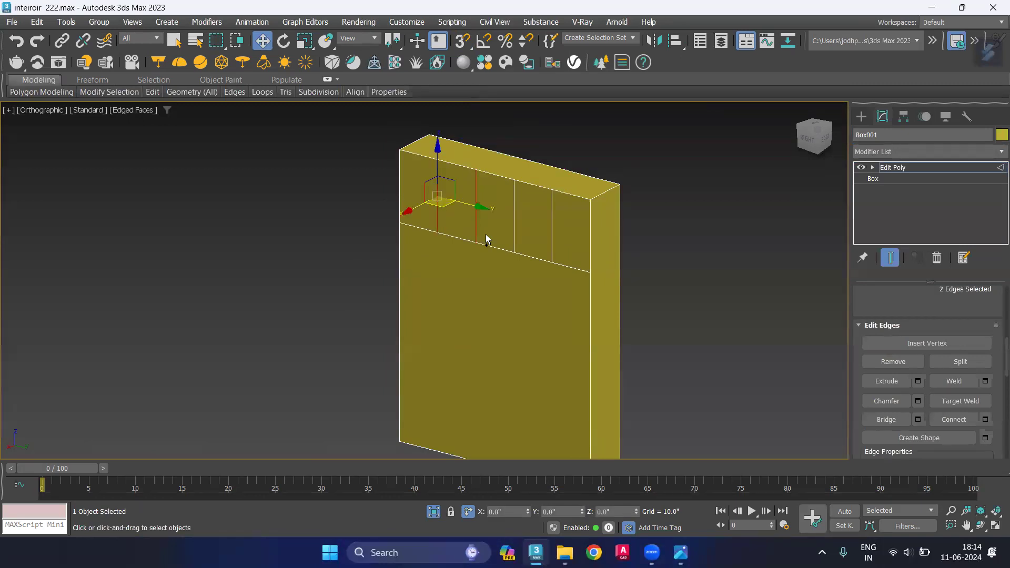
{"action": "left_click", "coordinate": [513, 230], "text": "ctrl"}
{"action": "left_click", "coordinate": [918, 401]}
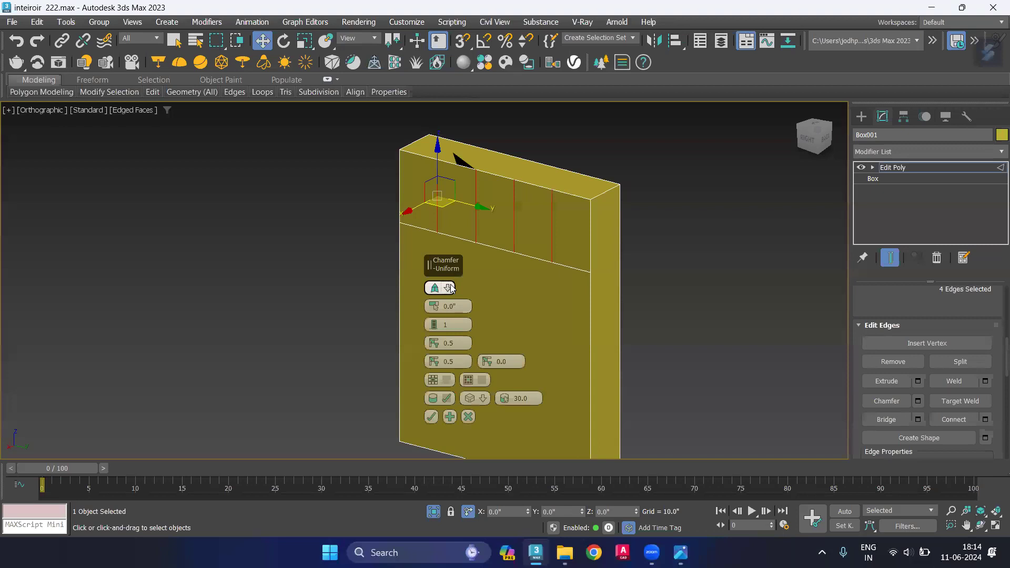
{"action": "left_click", "coordinate": [463, 315]}
{"action": "scroll", "coordinate": [548, 199], "scroll_direction": "up", "scroll_amount": 2}
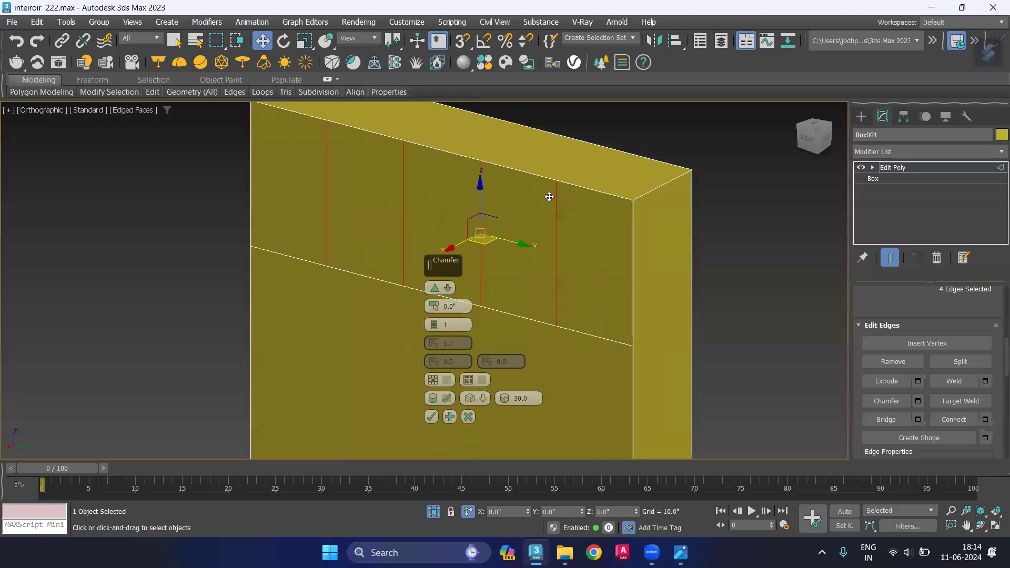
{"action": "scroll", "coordinate": [575, 180], "scroll_direction": "up", "scroll_amount": 3}
{"action": "scroll", "coordinate": [566, 165], "scroll_direction": "up", "scroll_amount": 2}
{"action": "scroll", "coordinate": [567, 165], "scroll_direction": "up", "scroll_amount": 1}
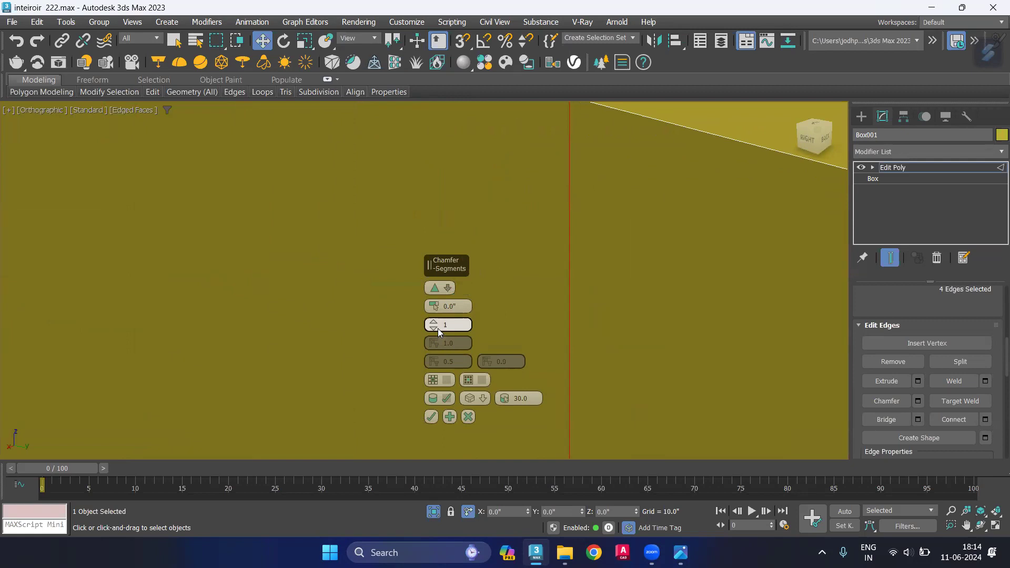
Chamfer the dividing edges by 3mm
{"action": "left_click", "coordinate": [432, 309]}
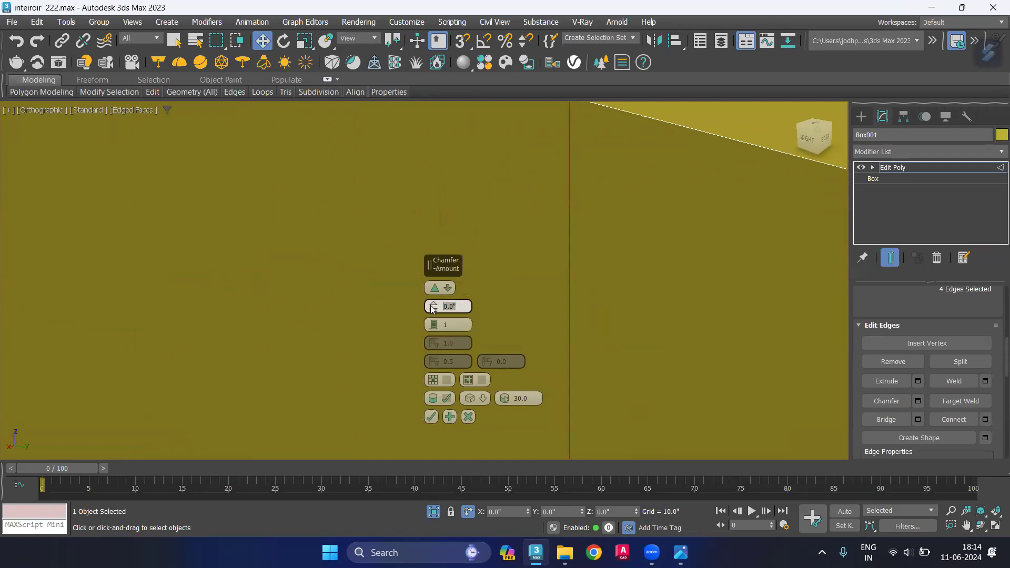
{"action": "type", "text": "3mm"}
{"action": "key", "text": "Return"}
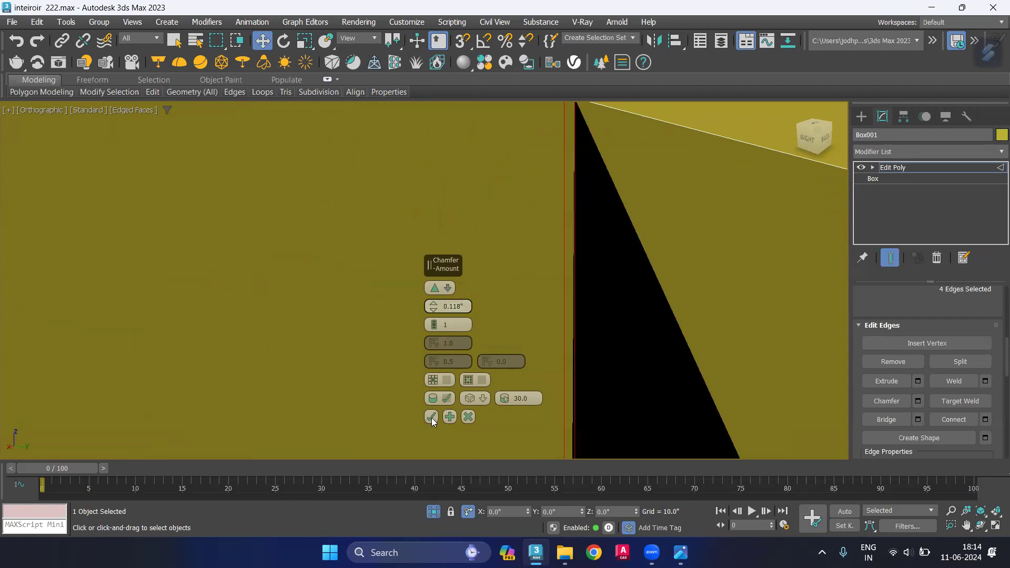
{"action": "left_click", "coordinate": [432, 418]}
{"action": "scroll", "coordinate": [542, 285], "scroll_direction": "down", "scroll_amount": 4}
{"action": "scroll", "coordinate": [500, 284], "scroll_direction": "down", "scroll_amount": 2}
{"action": "scroll", "coordinate": [500, 284], "scroll_direction": "down", "scroll_amount": 3}
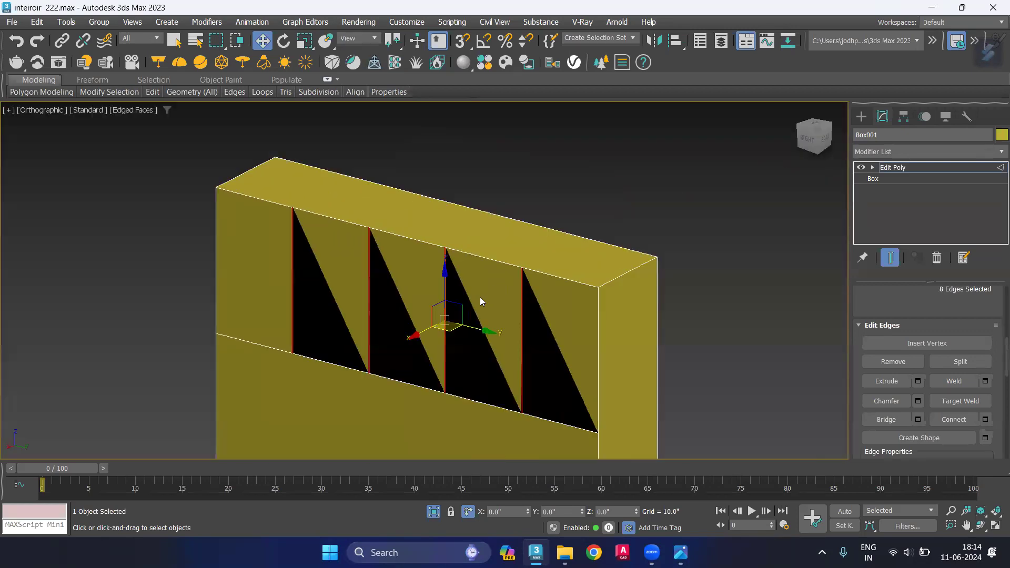
{"action": "left_click", "coordinate": [634, 203]}
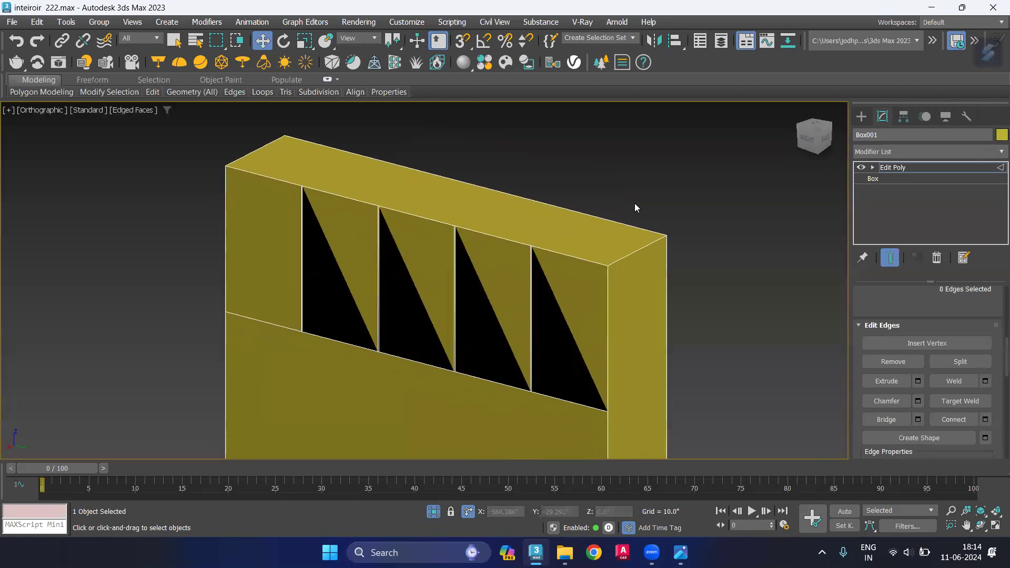
Undo the chamfered vertical dividers, leaving only the horizontal edge loop
{"action": "left_click", "coordinate": [483, 274]}
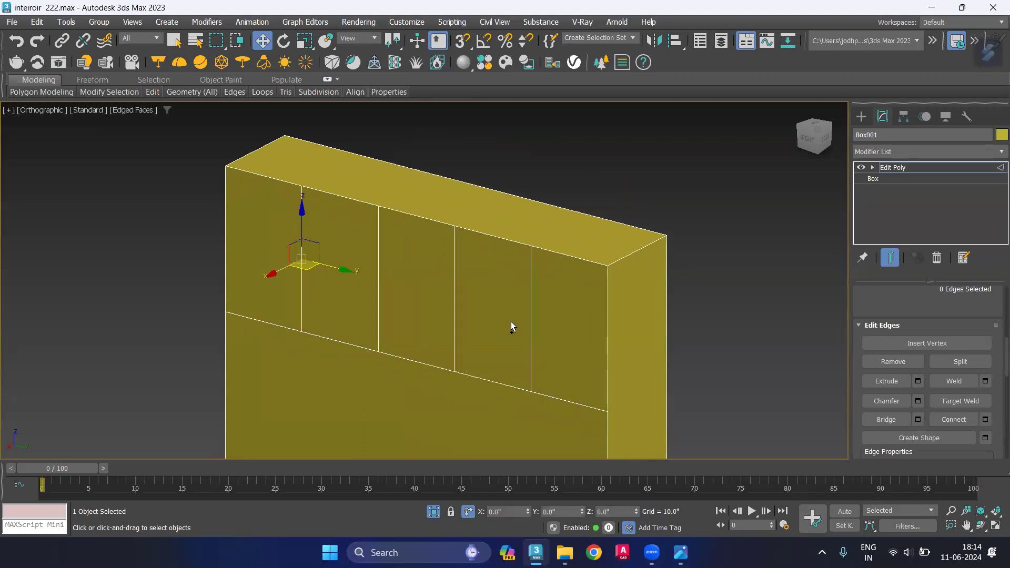
{"action": "key", "text": "ctrl+z"}
{"action": "key", "text": "ctrl+z"}
{"action": "key", "text": "ctrl+z"}
{"action": "key", "text": "ctrl+z"}
{"action": "key", "text": "ctrl+z"}
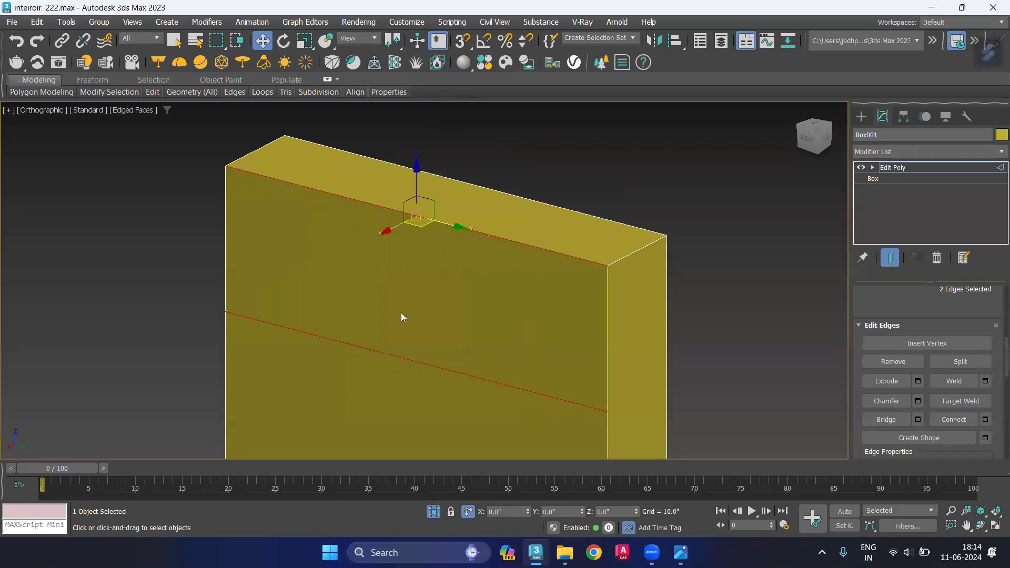
{"action": "key", "text": "ctrl+z"}
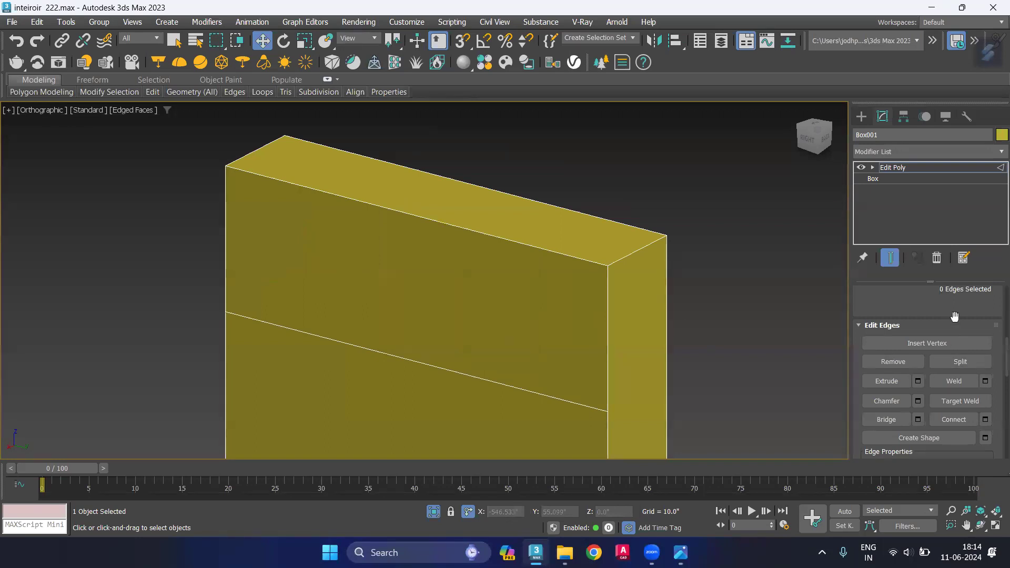
Detach the box's upper front face as a new object named Object001
{"action": "scroll", "coordinate": [955, 315], "scroll_direction": "up", "scroll_amount": 5}
{"action": "scroll", "coordinate": [955, 315], "scroll_direction": "up", "scroll_amount": 2}
{"action": "scroll", "coordinate": [955, 316], "scroll_direction": "up", "scroll_amount": 1}
{"action": "left_click", "coordinate": [928, 319]}
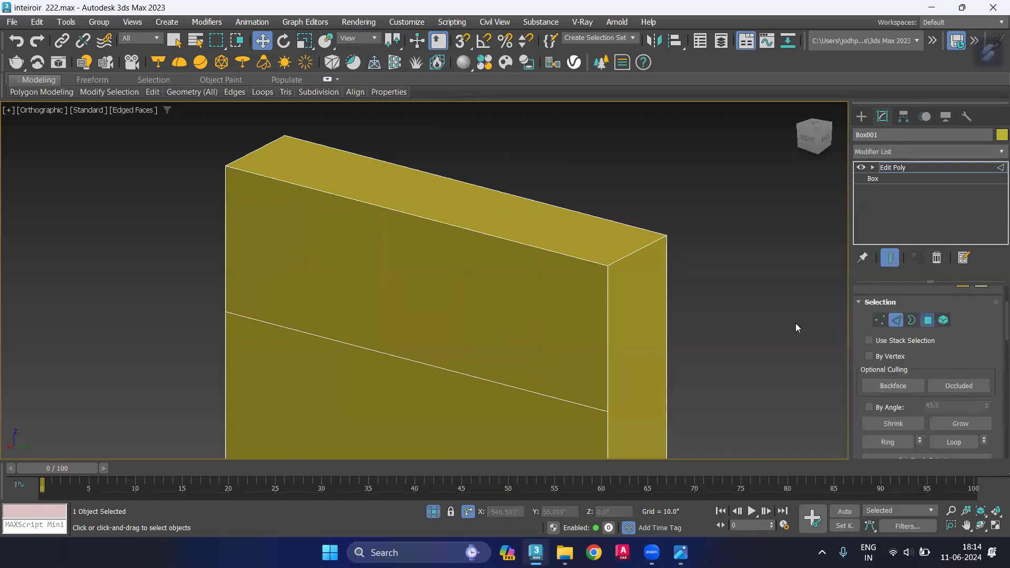
{"action": "left_click", "coordinate": [501, 323]}
{"action": "scroll", "coordinate": [996, 358], "scroll_direction": "down", "scroll_amount": 2}
{"action": "scroll", "coordinate": [996, 357], "scroll_direction": "down", "scroll_amount": 2}
{"action": "scroll", "coordinate": [996, 357], "scroll_direction": "down", "scroll_amount": 2}
{"action": "scroll", "coordinate": [995, 363], "scroll_direction": "down", "scroll_amount": 2}
{"action": "scroll", "coordinate": [994, 371], "scroll_direction": "down", "scroll_amount": 2}
{"action": "scroll", "coordinate": [994, 376], "scroll_direction": "down", "scroll_amount": 2}
{"action": "scroll", "coordinate": [994, 377], "scroll_direction": "down", "scroll_amount": 1}
{"action": "scroll", "coordinate": [993, 377], "scroll_direction": "down", "scroll_amount": 1}
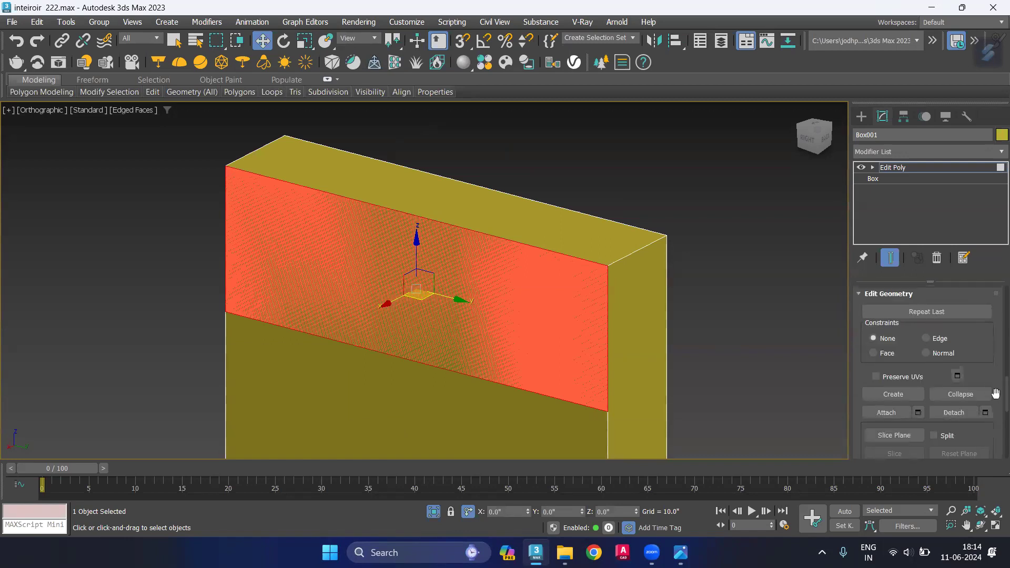
{"action": "left_click", "coordinate": [987, 414]}
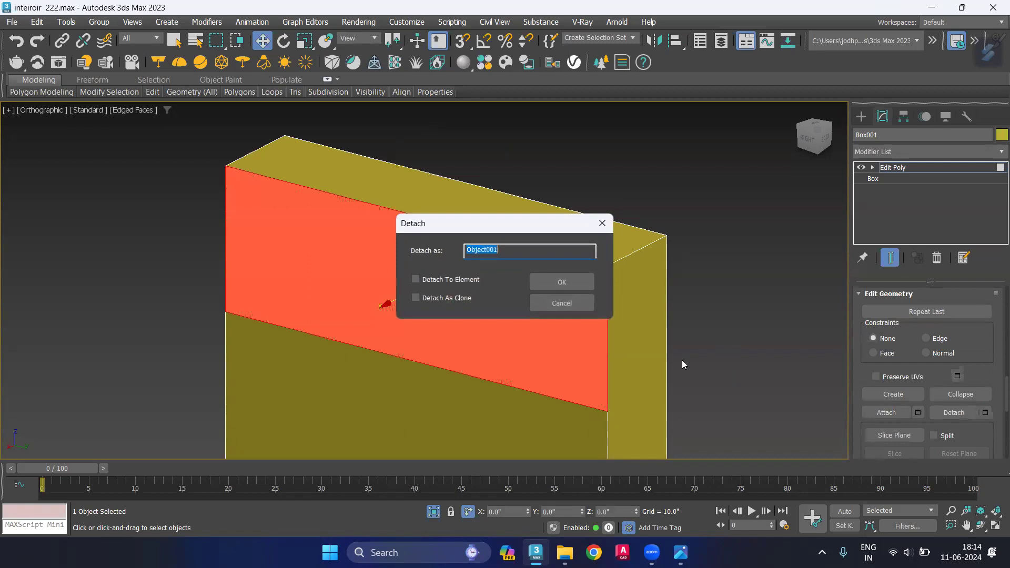
{"action": "left_click", "coordinate": [571, 283]}
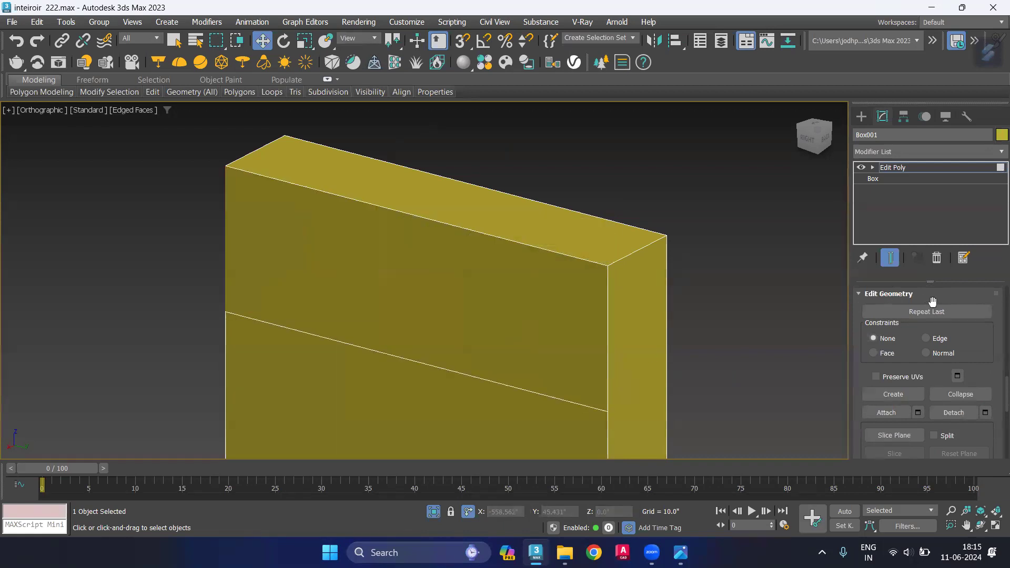
Check the remaining front face of Box001, then select the detached Object001 panel
{"action": "scroll", "coordinate": [938, 311], "scroll_direction": "up", "scroll_amount": 2}
{"action": "key", "text": "F4"}
{"action": "left_click", "coordinate": [537, 325]}
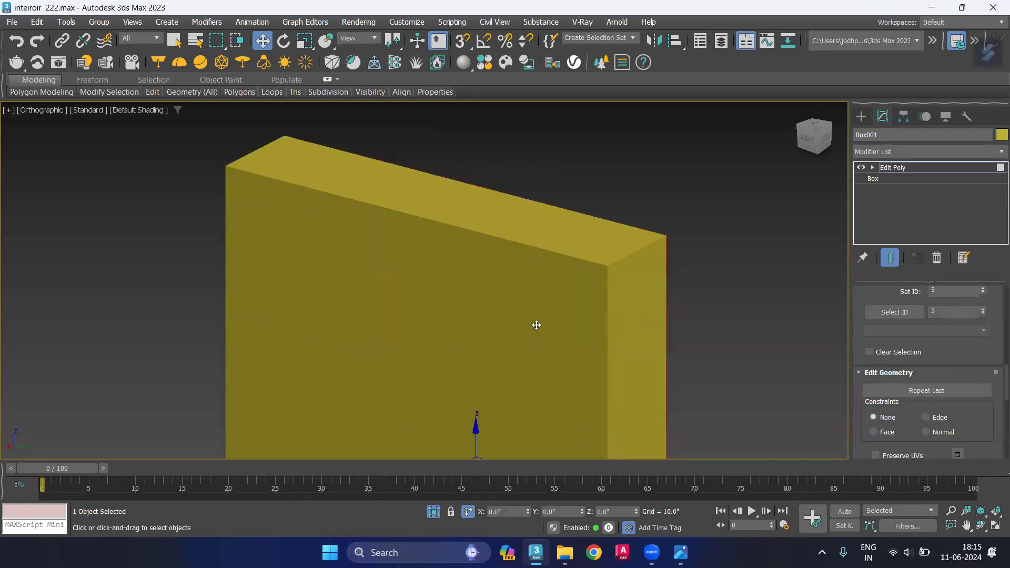
{"action": "key", "text": "F4"}
{"action": "left_click", "coordinate": [764, 312]}
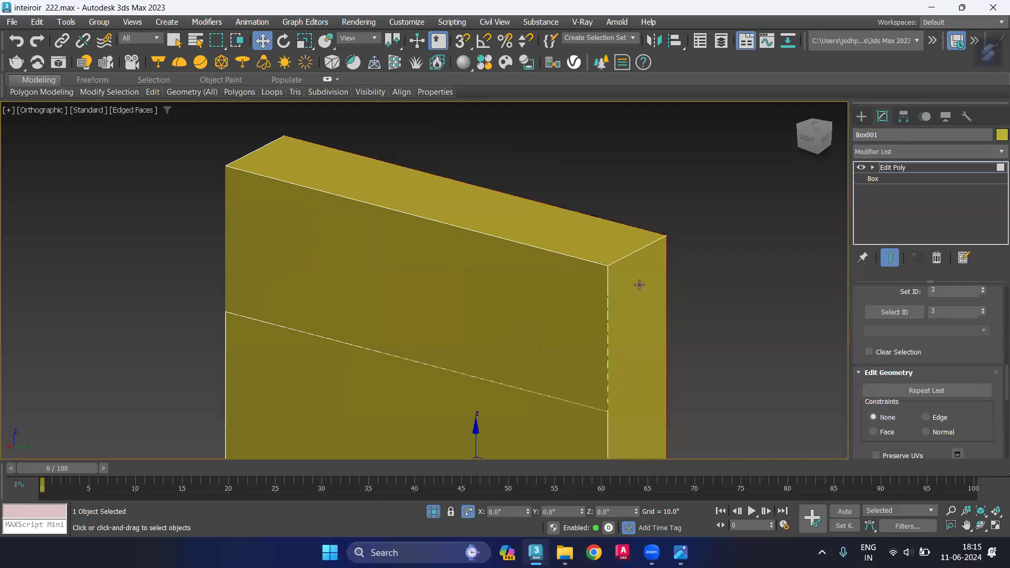
{"action": "scroll", "coordinate": [748, 290], "scroll_direction": "down", "scroll_amount": 5}
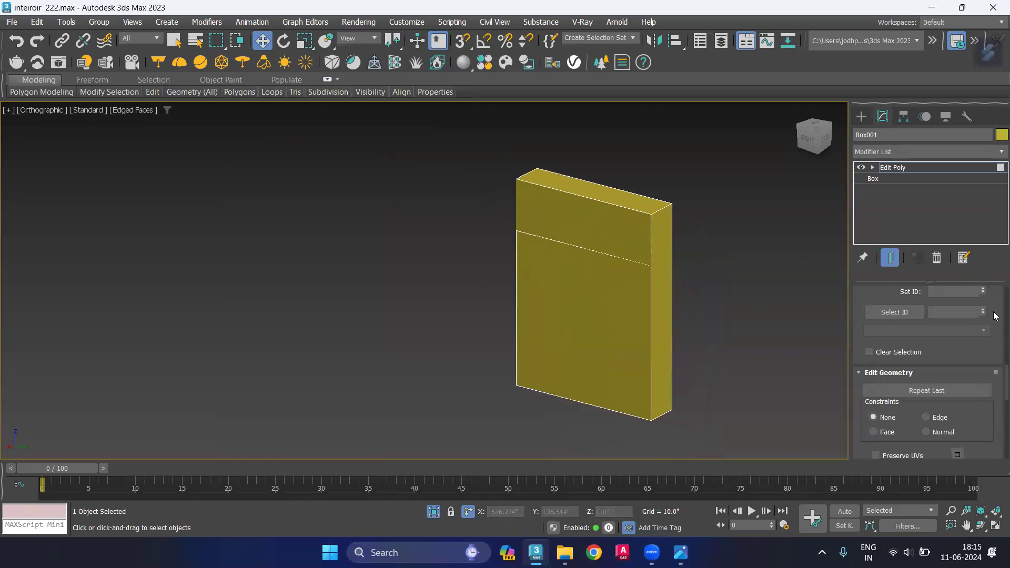
{"action": "scroll", "coordinate": [994, 313], "scroll_direction": "up", "scroll_amount": 5}
{"action": "scroll", "coordinate": [992, 310], "scroll_direction": "up", "scroll_amount": 5}
{"action": "scroll", "coordinate": [991, 306], "scroll_direction": "up", "scroll_amount": 5}
{"action": "scroll", "coordinate": [989, 302], "scroll_direction": "up", "scroll_amount": 5}
{"action": "scroll", "coordinate": [989, 302], "scroll_direction": "up", "scroll_amount": 3}
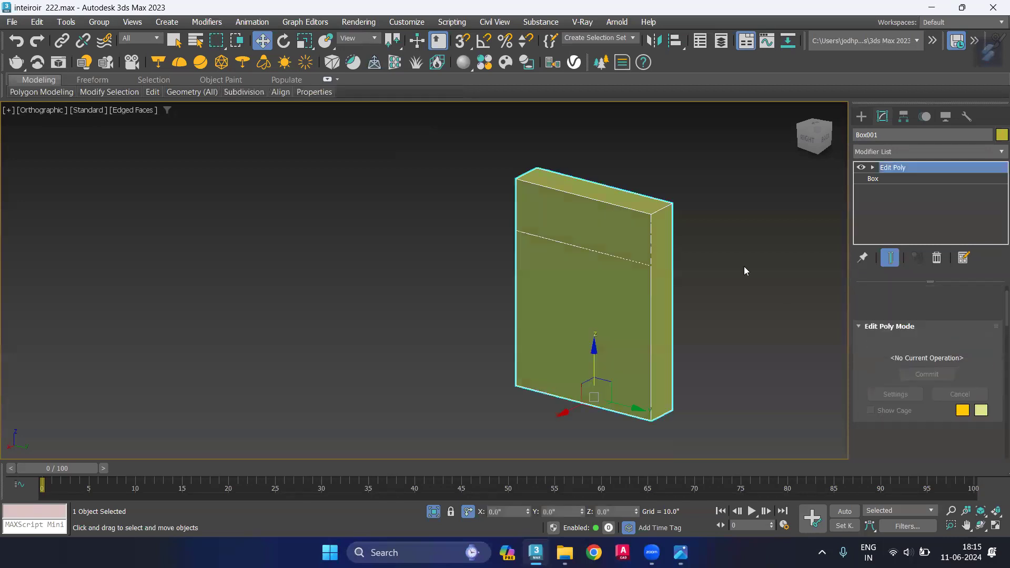
{"action": "left_click", "coordinate": [708, 251]}
{"action": "left_click", "coordinate": [646, 221]}
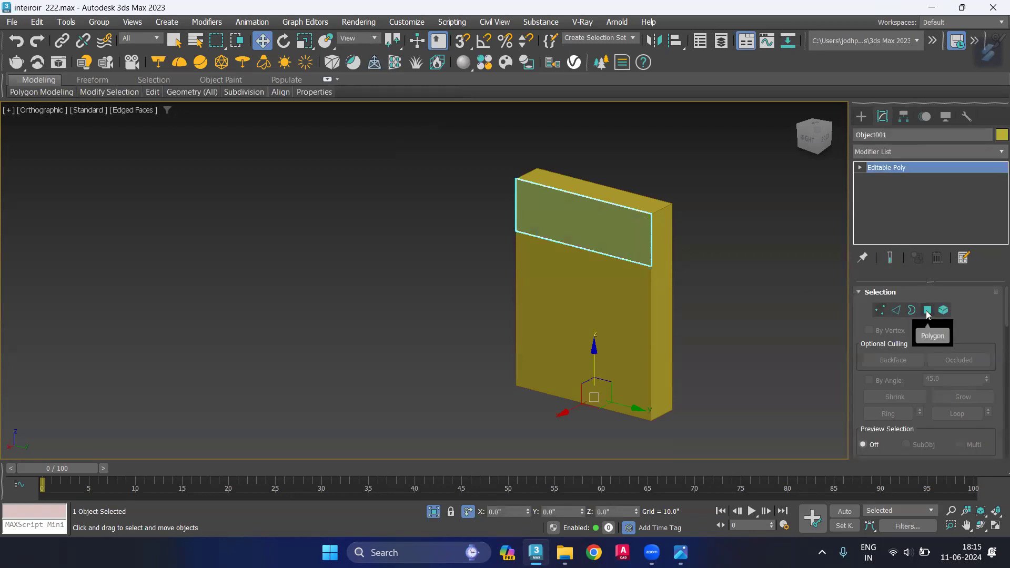
Connect Object001's top and bottom edges with 4 vertical edges
{"action": "left_click", "coordinate": [896, 310]}
{"action": "scroll", "coordinate": [597, 205], "scroll_direction": "up", "scroll_amount": 3}
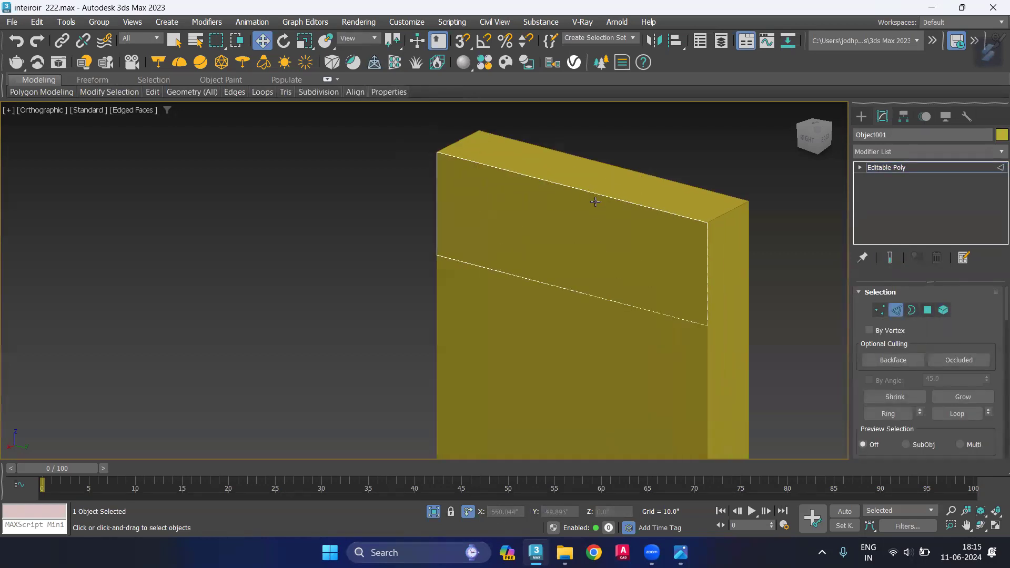
{"action": "left_click", "coordinate": [601, 197]}
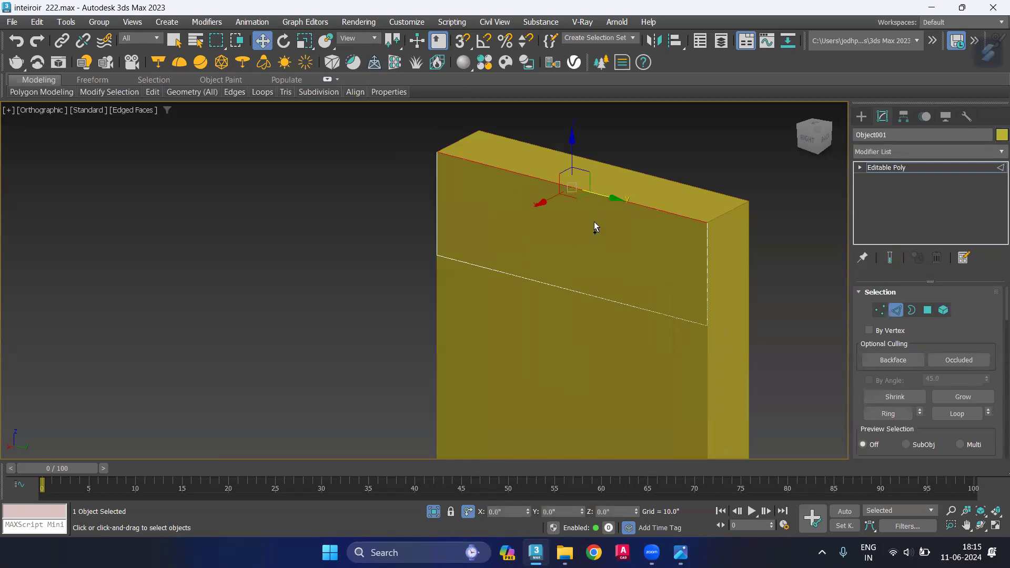
{"action": "left_click", "coordinate": [586, 294], "text": "ctrl"}
{"action": "scroll", "coordinate": [996, 416], "scroll_direction": "down", "scroll_amount": 3}
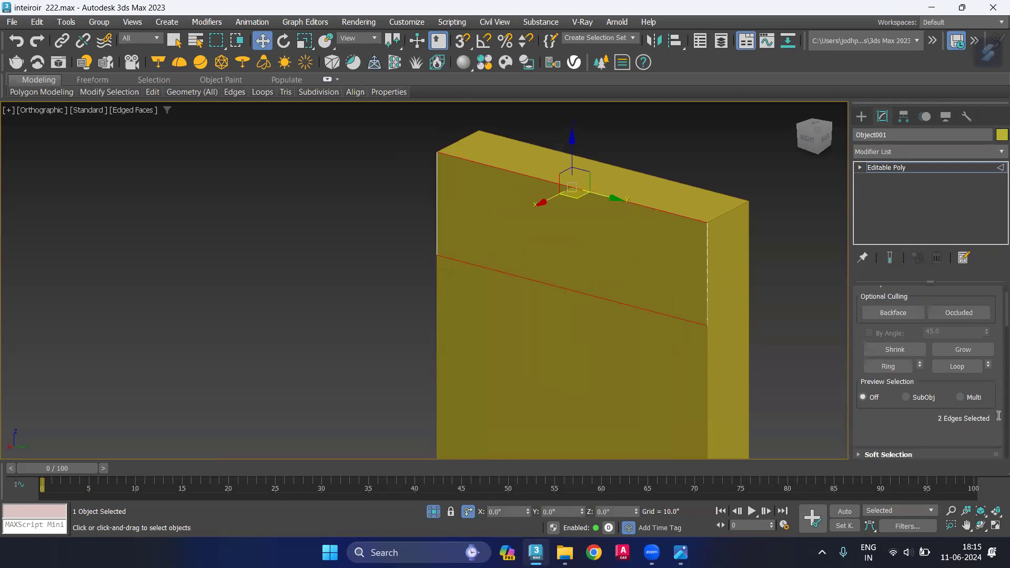
{"action": "scroll", "coordinate": [996, 420], "scroll_direction": "down", "scroll_amount": 2}
{"action": "left_click", "coordinate": [986, 419]}
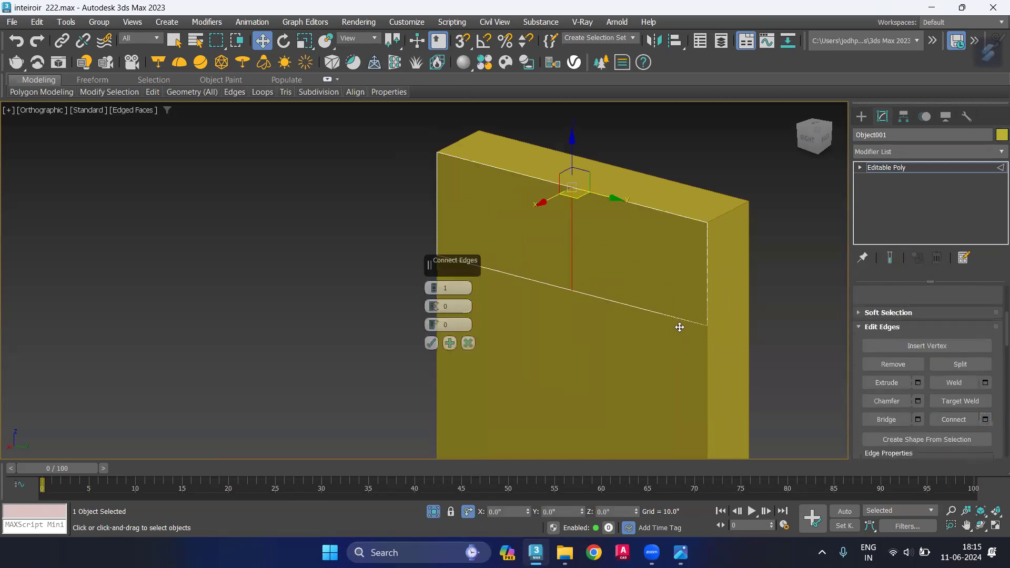
{"action": "left_click_drag", "start_coordinate": [435, 300], "coordinate": [435, 290]}
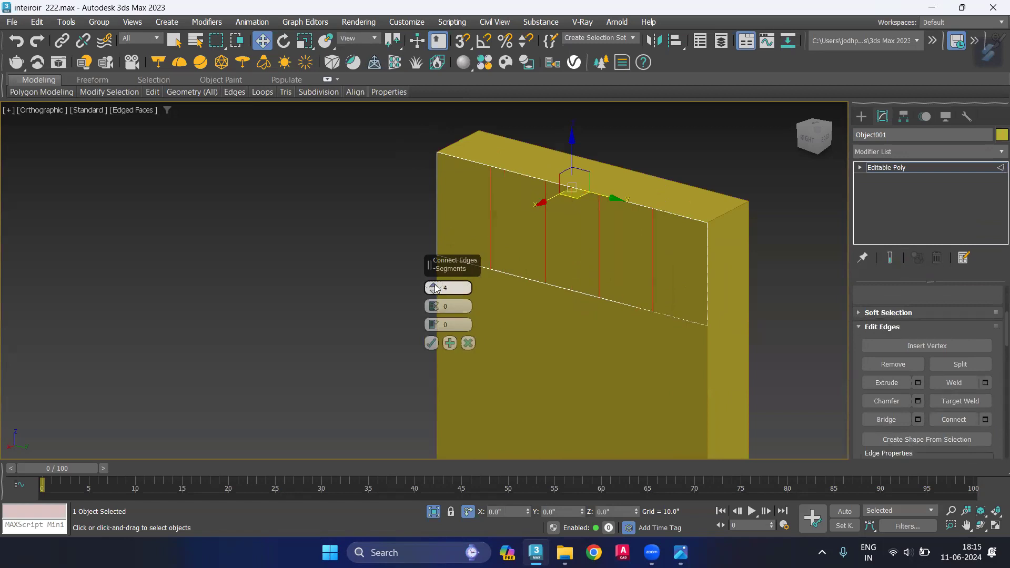
{"action": "left_click", "coordinate": [436, 291]}
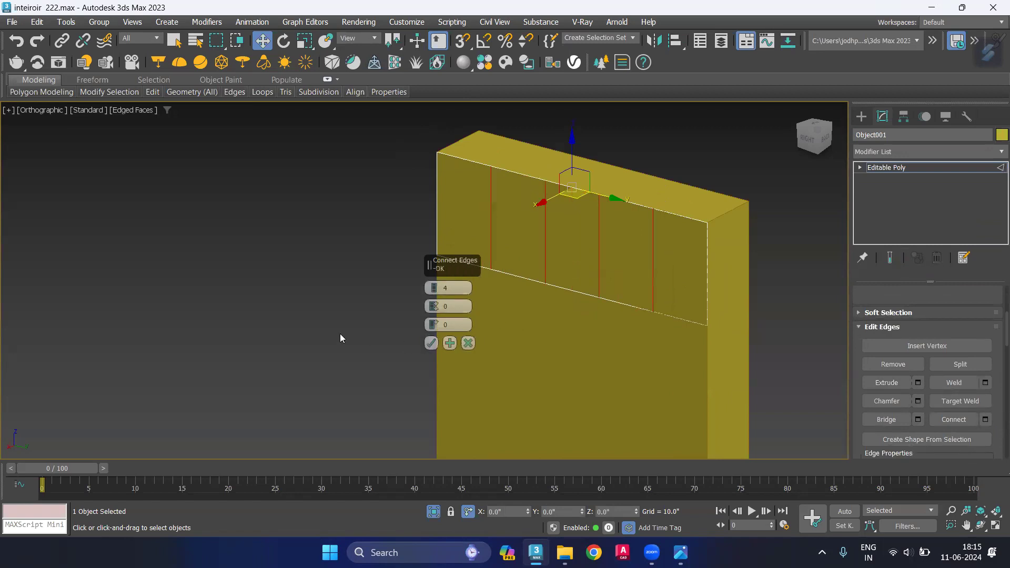
{"action": "left_click", "coordinate": [431, 344]}
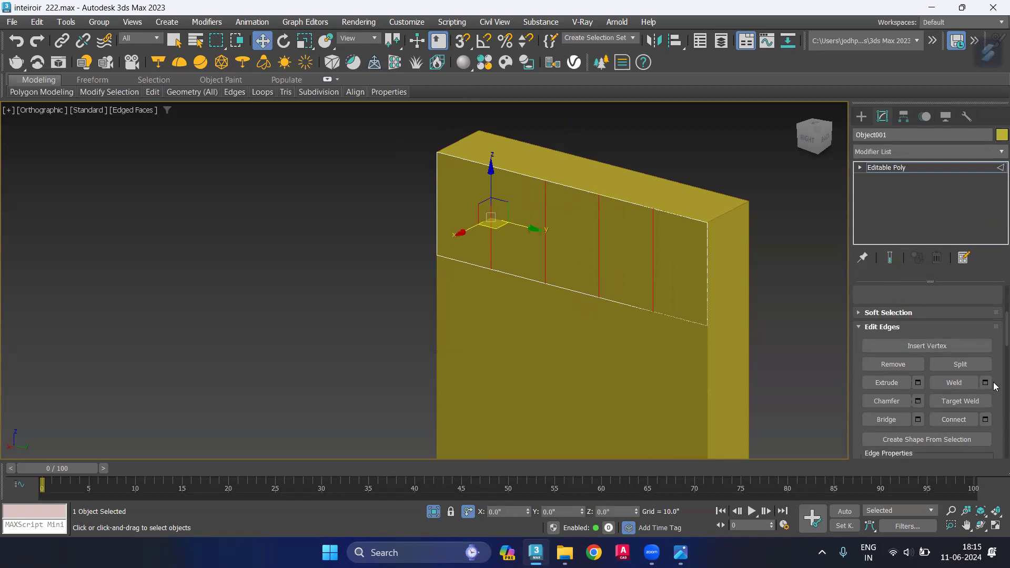
Chamfer the four new vertical edges by 3mm to form grooves
{"action": "left_click", "coordinate": [918, 401]}
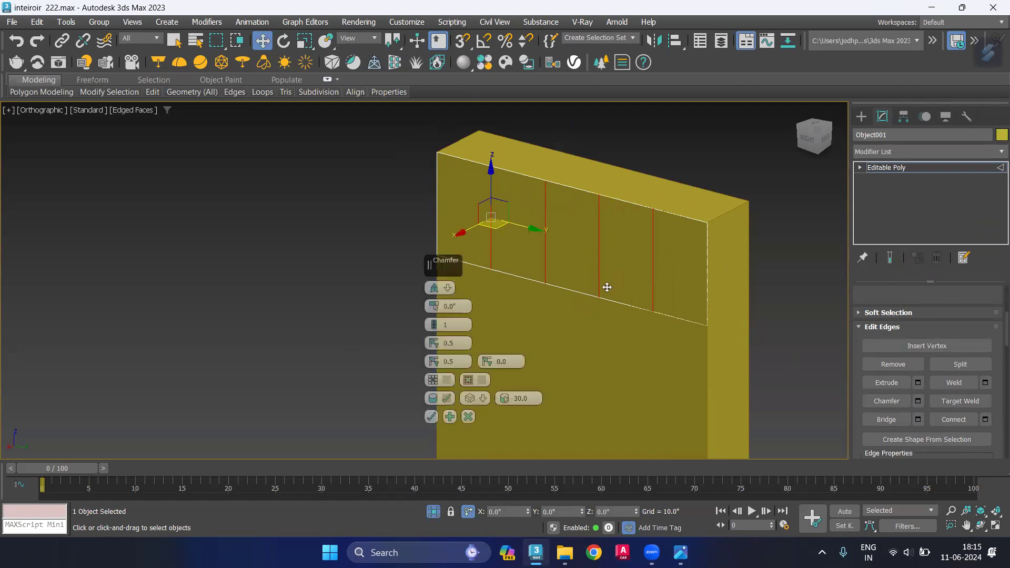
{"action": "left_click", "coordinate": [443, 286]}
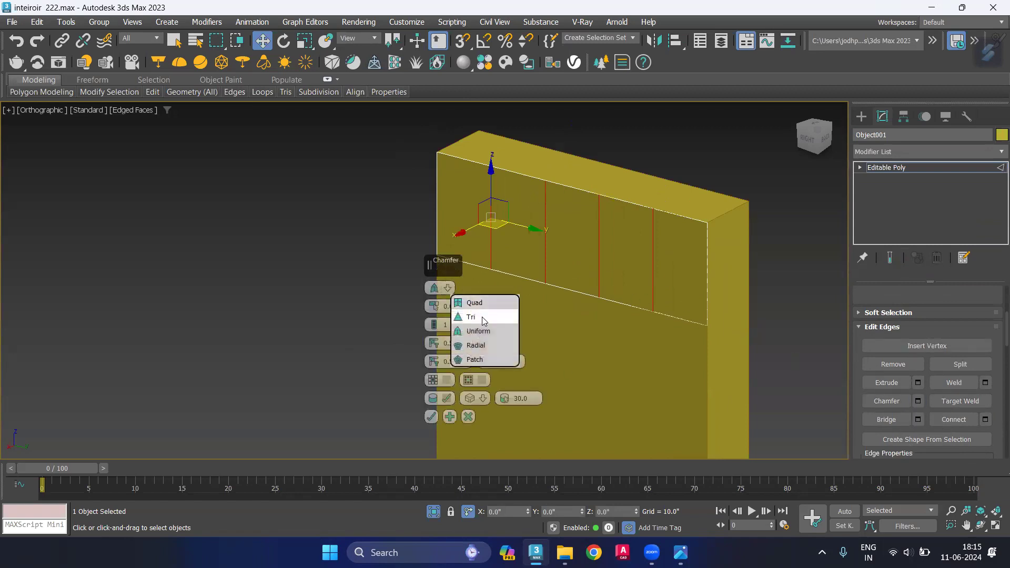
{"action": "left_click", "coordinate": [467, 315]}
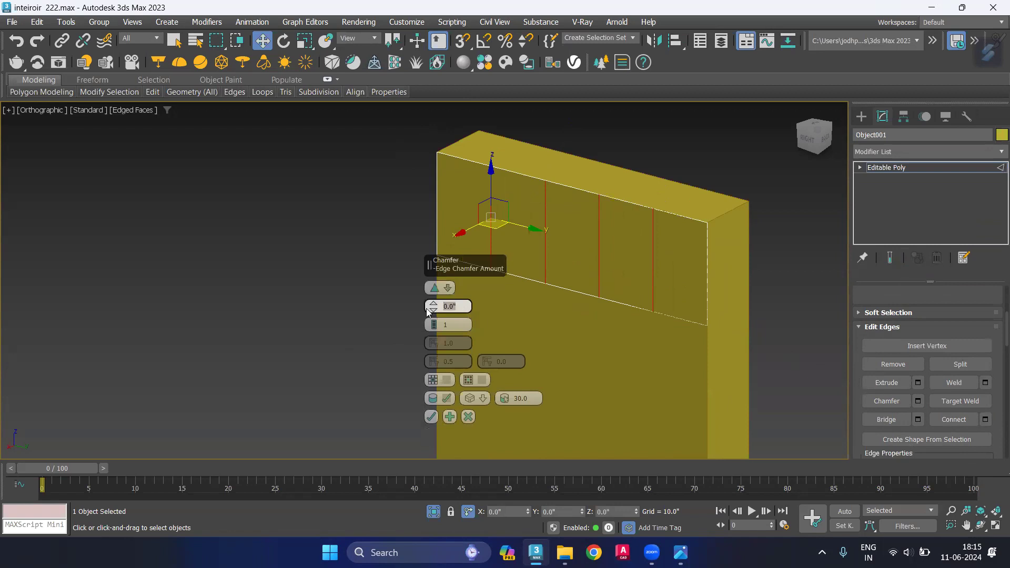
{"action": "type", "text": "3"}
{"action": "key", "text": "Return"}
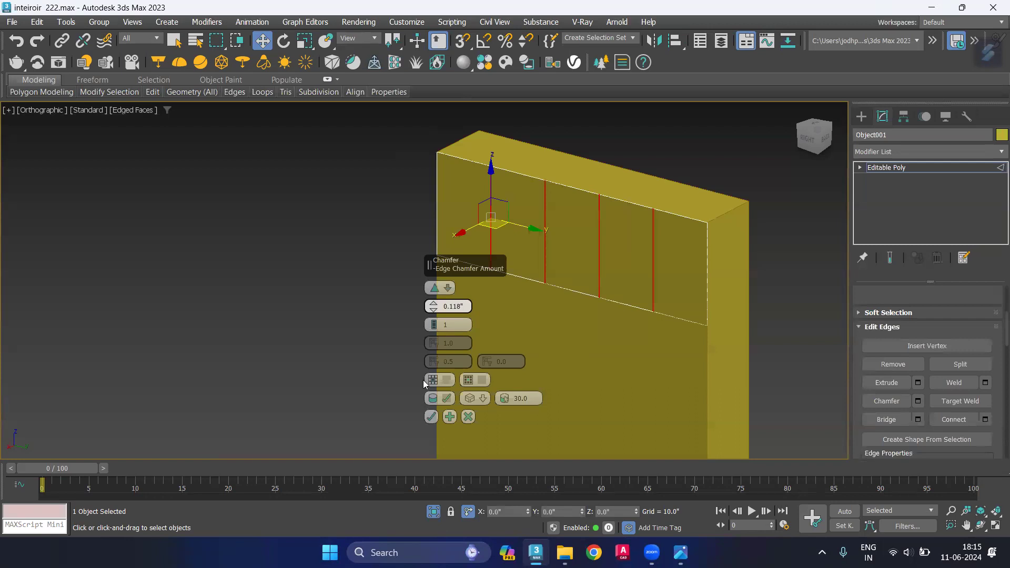
{"action": "left_click", "coordinate": [431, 417]}
{"action": "scroll", "coordinate": [655, 207], "scroll_direction": "up", "scroll_amount": 3}
{"action": "scroll", "coordinate": [654, 167], "scroll_direction": "up", "scroll_amount": 2}
{"action": "scroll", "coordinate": [654, 158], "scroll_direction": "up", "scroll_amount": 1}
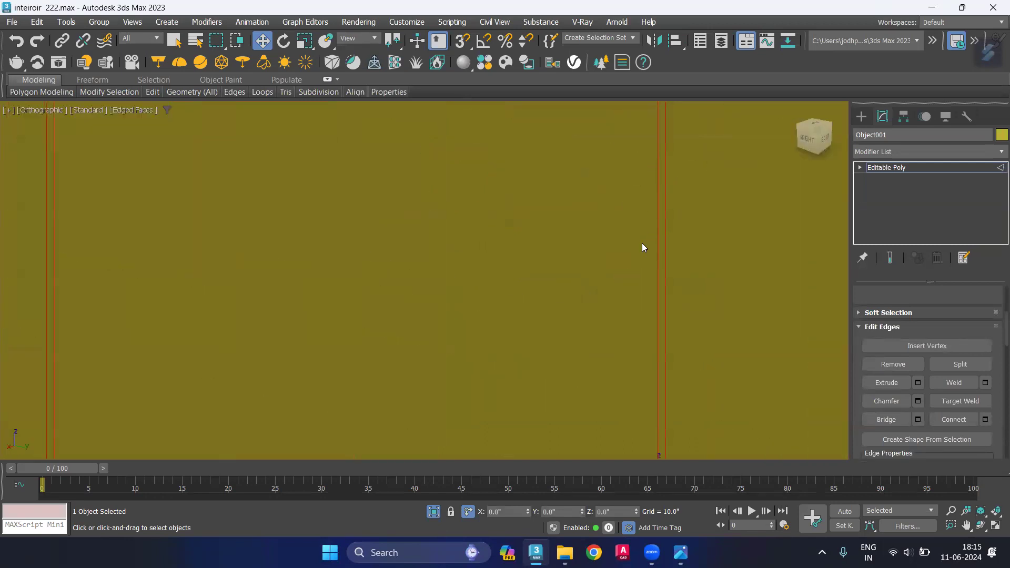
{"action": "scroll", "coordinate": [641, 243], "scroll_direction": "down", "scroll_amount": 3}
{"action": "mouse_move", "coordinate": [640, 244]}
{"action": "middle_mouse_down", "text": "alt"}
{"action": "mouse_move", "coordinate": [604, 241]}
{"action": "mouse_move", "coordinate": [600, 255]}
{"action": "middle_mouse_up", "text": "alt"}
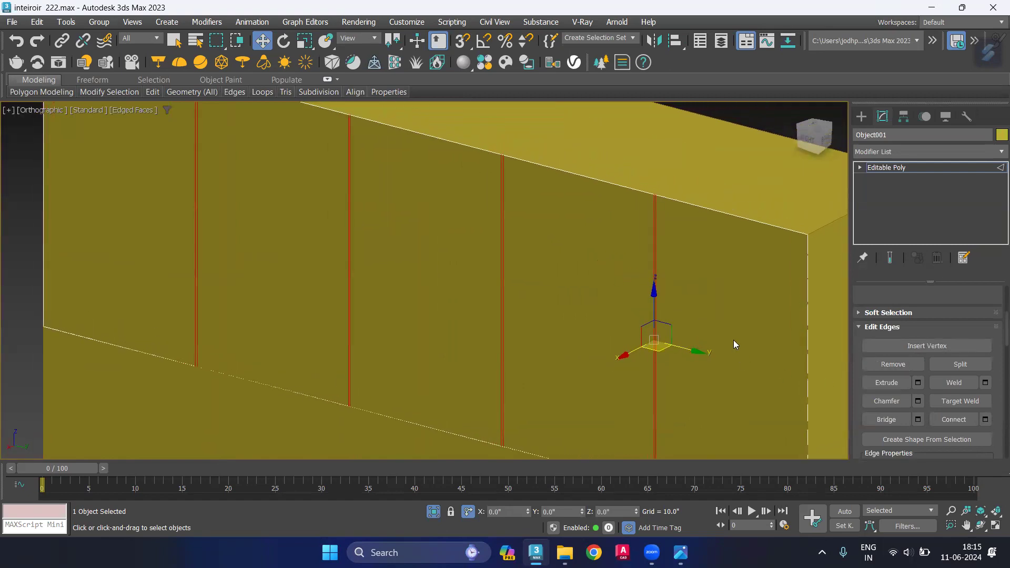
Select Object001's five panel faces between the grooves
{"action": "key", "text": "4"}
{"action": "left_click", "coordinate": [726, 312]}
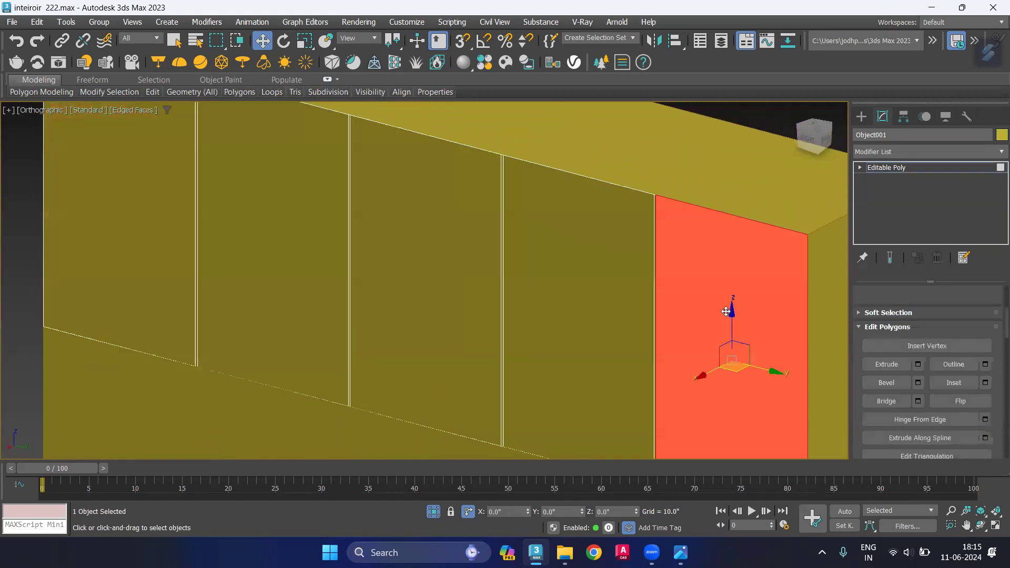
{"action": "left_click", "coordinate": [615, 297], "text": "ctrl"}
{"action": "left_click", "coordinate": [467, 288], "text": "ctrl"}
{"action": "left_click", "coordinate": [264, 280], "text": "ctrl"}
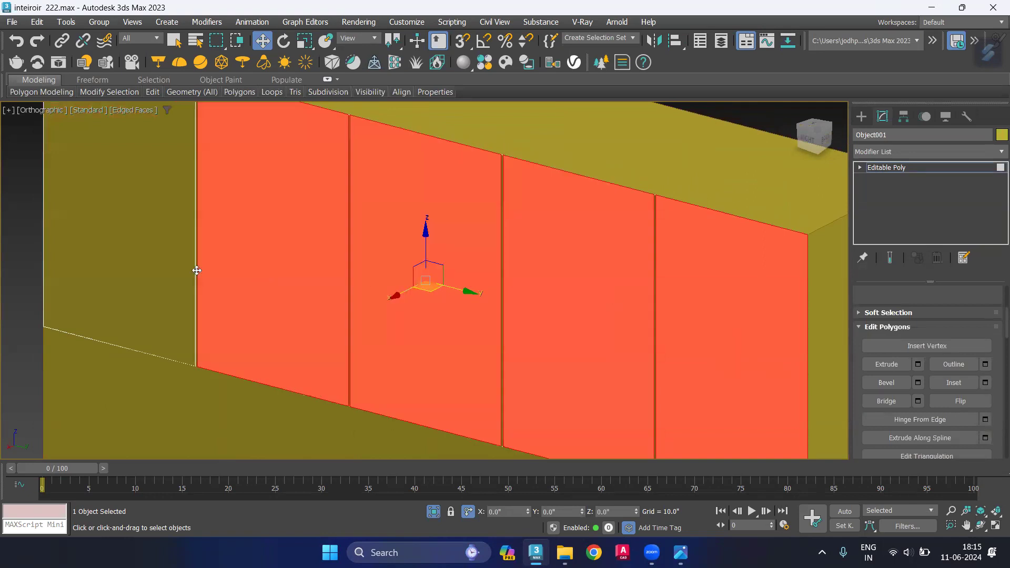
{"action": "left_click", "coordinate": [133, 258], "text": "ctrl"}
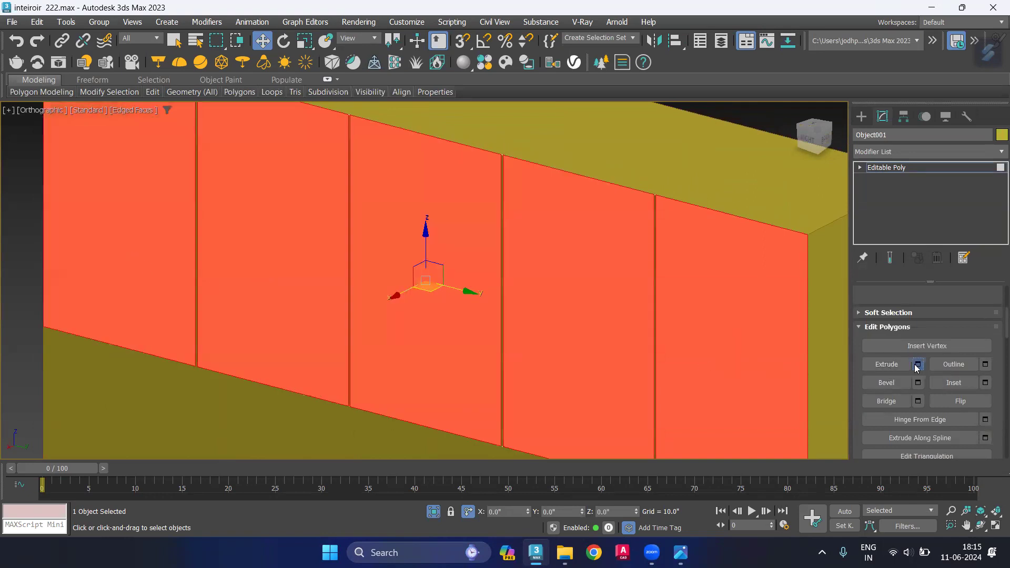
Extrude the selected panel faces outward by 18mm
{"action": "left_click", "coordinate": [918, 364]}
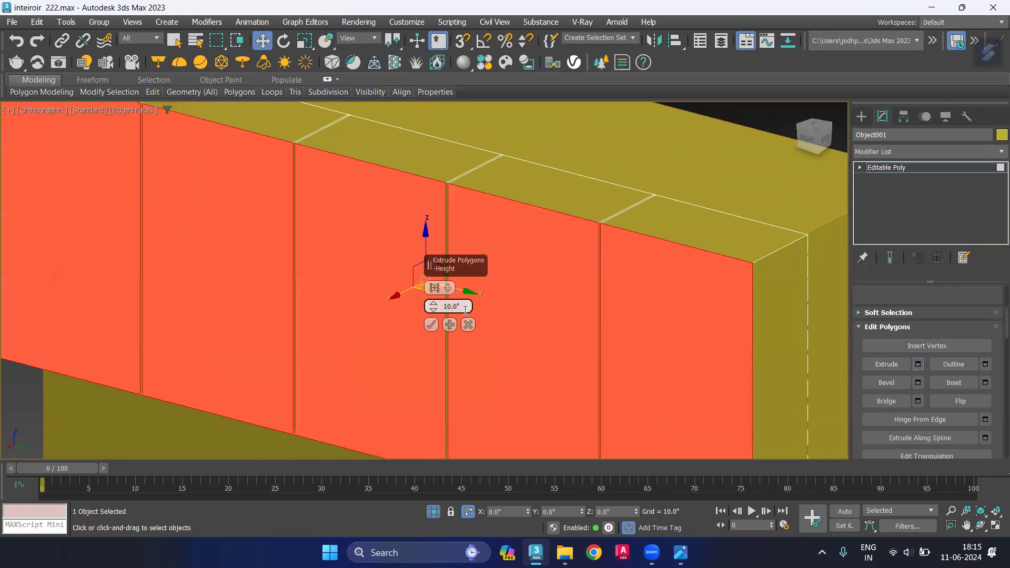
{"action": "type", "text": "18"}
{"action": "type", "text": "mm"}
{"action": "scroll", "coordinate": [432, 314], "scroll_direction": "down", "scroll_amount": 2}
{"action": "key", "text": "Return"}
{"action": "scroll", "coordinate": [481, 287], "scroll_direction": "down", "scroll_amount": 2}
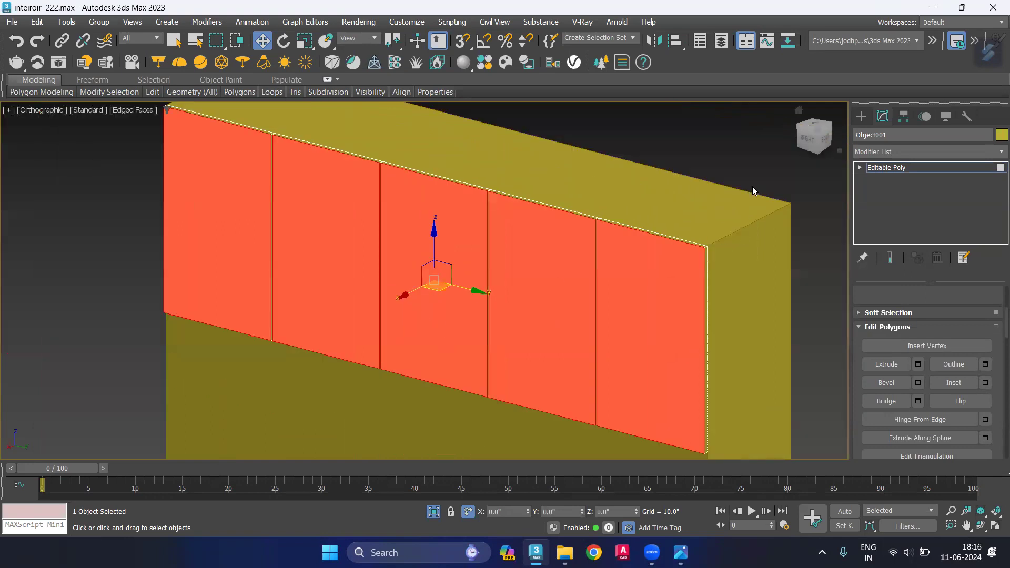
{"action": "left_click", "coordinate": [750, 173]}
{"action": "scroll", "coordinate": [613, 252], "scroll_direction": "down", "scroll_amount": 3}
{"action": "mouse_move", "coordinate": [613, 253]}
{"action": "middle_mouse_down"}
{"action": "mouse_move", "coordinate": [587, 307]}
{"action": "mouse_move", "coordinate": [603, 313]}
{"action": "middle_mouse_up"}
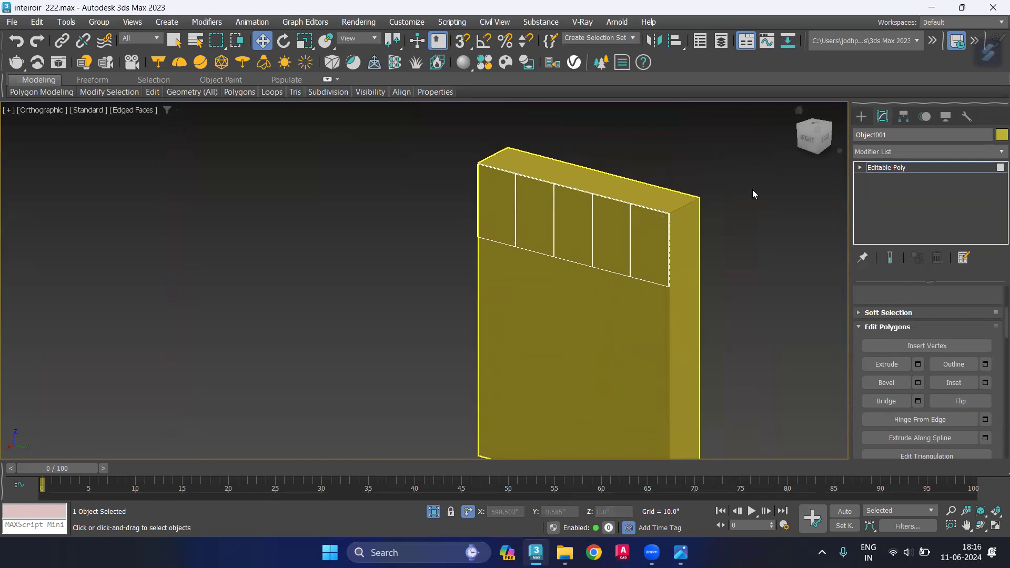
Hide the detached top panel object
{"action": "key", "text": "1"}
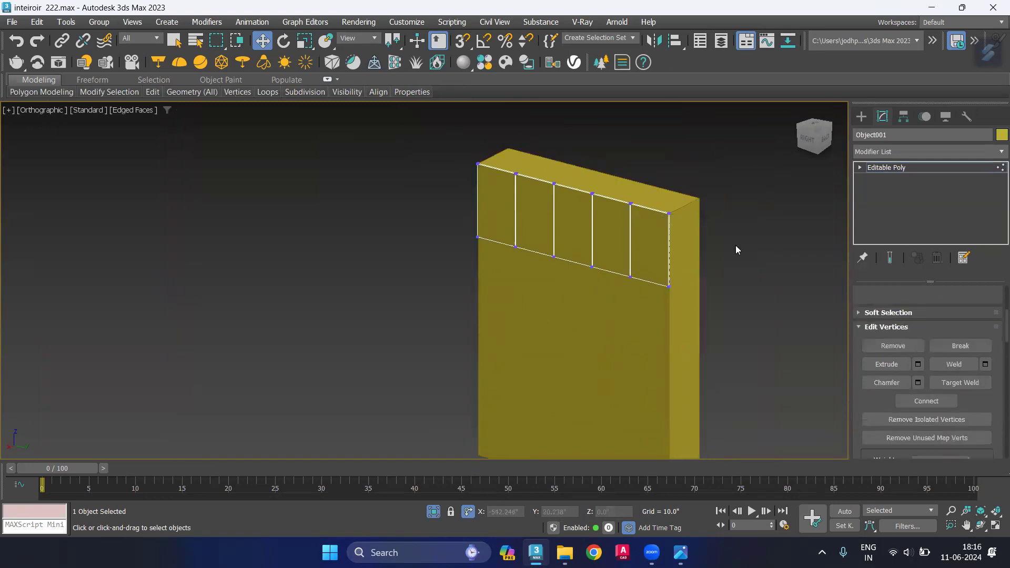
{"action": "key", "text": "1"}
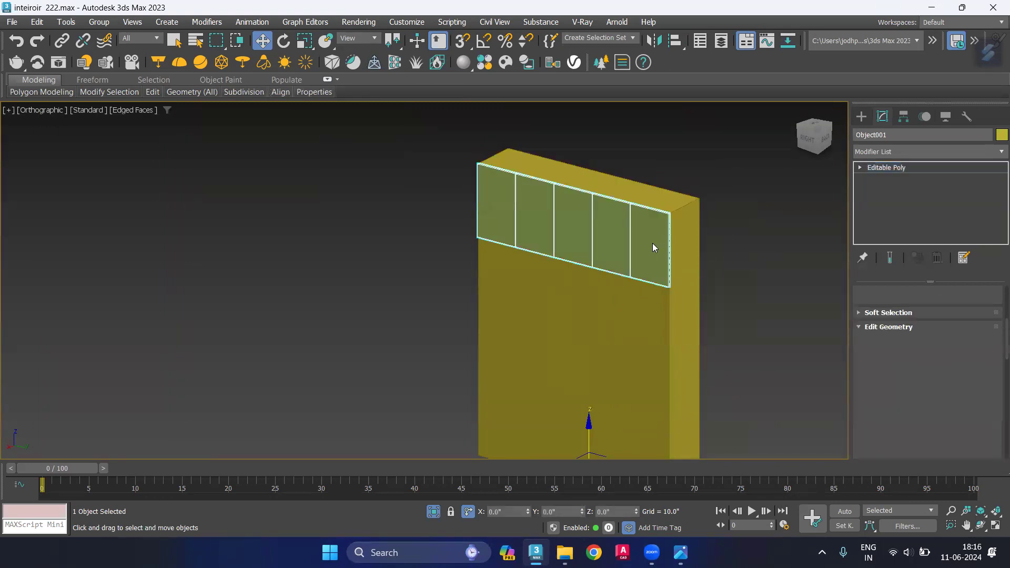
{"action": "right_click", "coordinate": [652, 244]}
{"action": "left_click", "coordinate": [700, 193]}
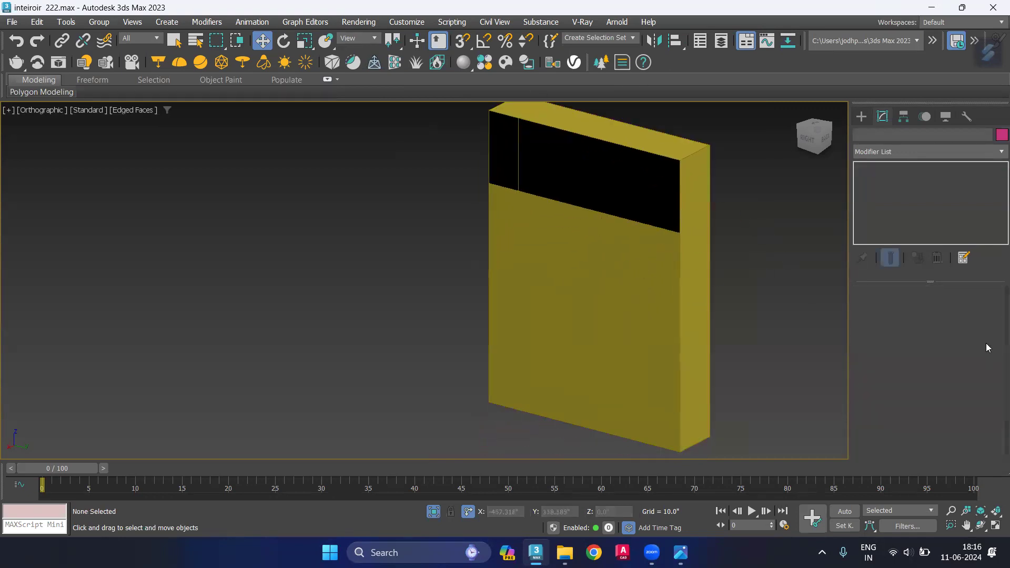
Connect Box001's top and bottom front edges with a vertical edge at slide -50
{"action": "left_click", "coordinate": [682, 255]}
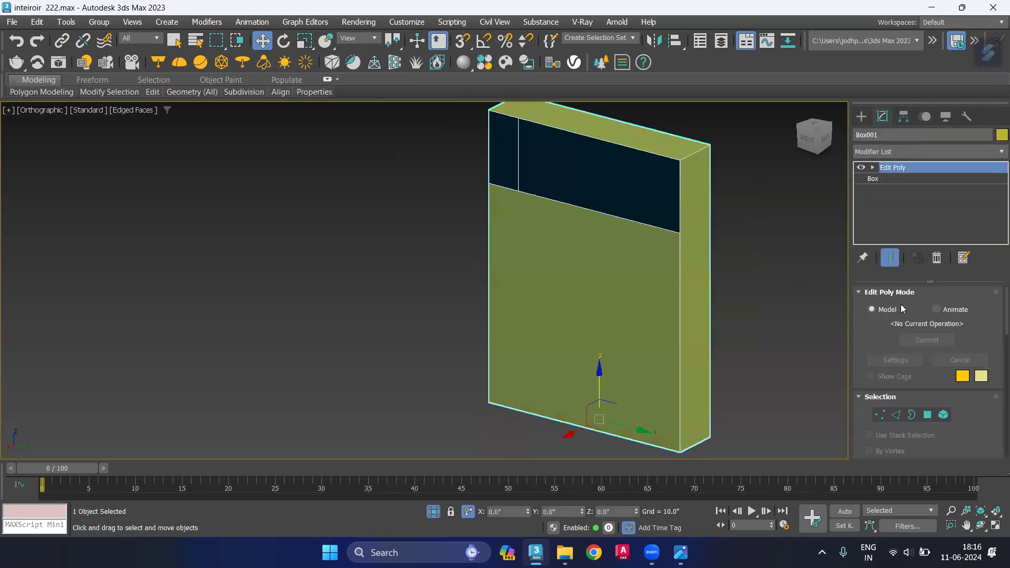
{"action": "left_click", "coordinate": [897, 415]}
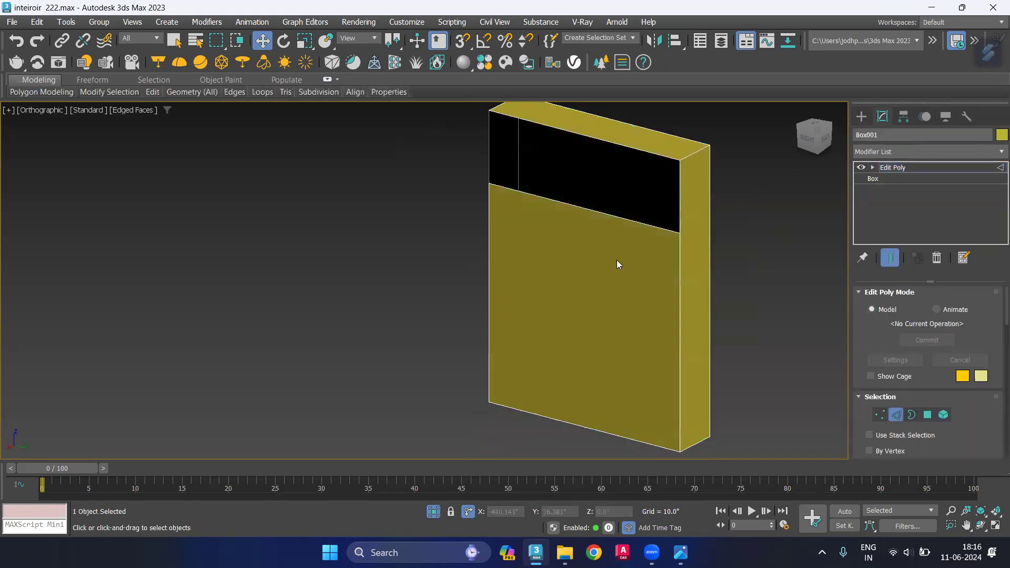
{"action": "left_click", "coordinate": [631, 220]}
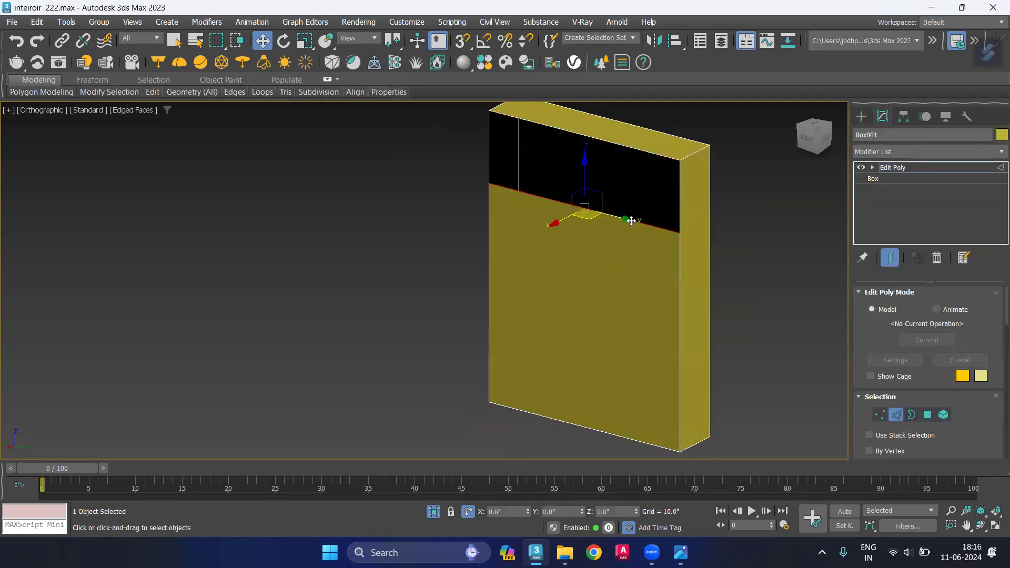
{"action": "left_click", "coordinate": [608, 433]}
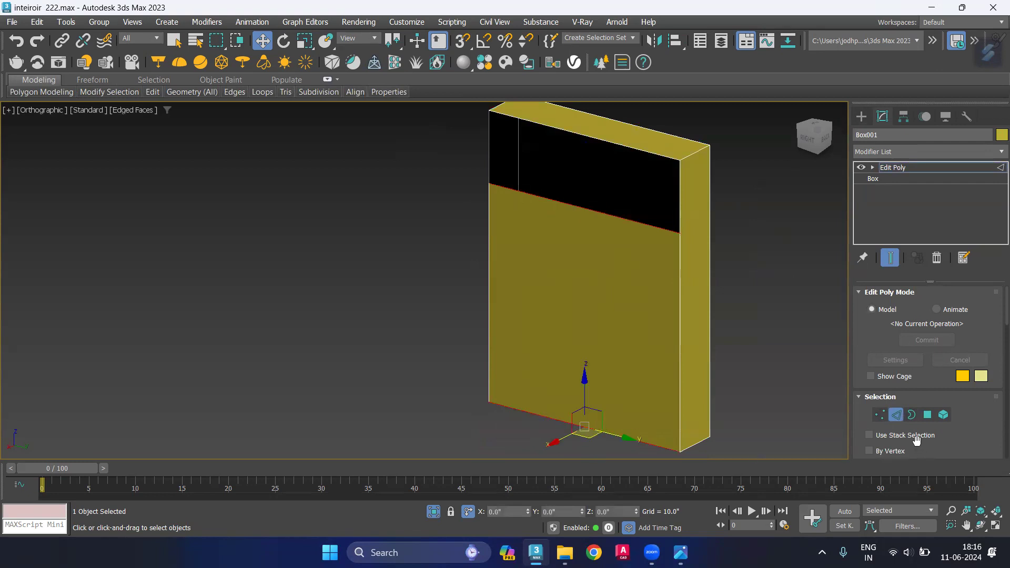
{"action": "scroll", "coordinate": [978, 437], "scroll_direction": "down", "scroll_amount": 3}
{"action": "scroll", "coordinate": [984, 431], "scroll_direction": "down", "scroll_amount": 2}
{"action": "scroll", "coordinate": [985, 432], "scroll_direction": "down", "scroll_amount": 2}
{"action": "scroll", "coordinate": [984, 436], "scroll_direction": "down", "scroll_amount": 2}
{"action": "left_click", "coordinate": [985, 435]}
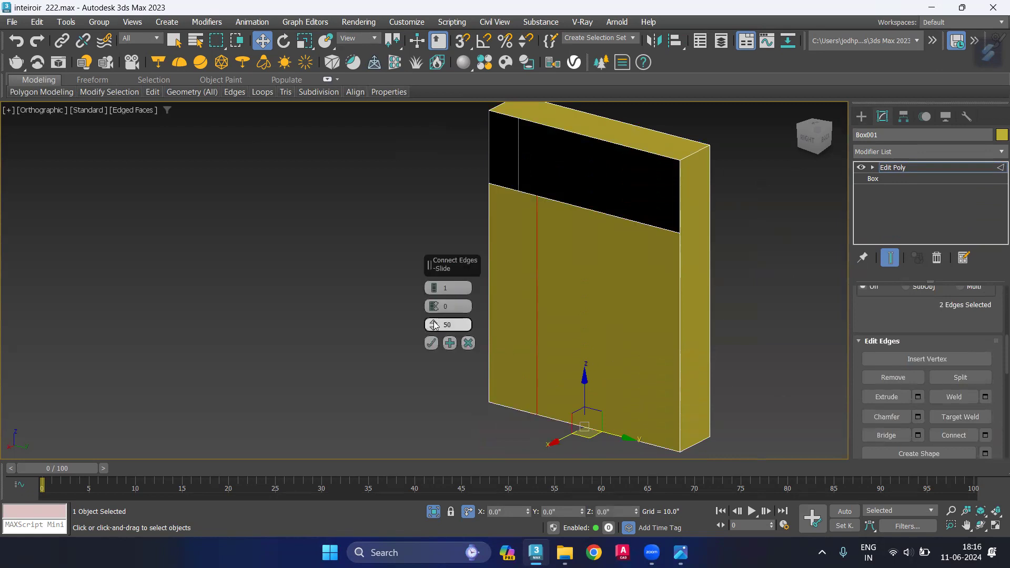
{"action": "left_click_drag", "start_coordinate": [435, 326], "coordinate": [419, 535]}
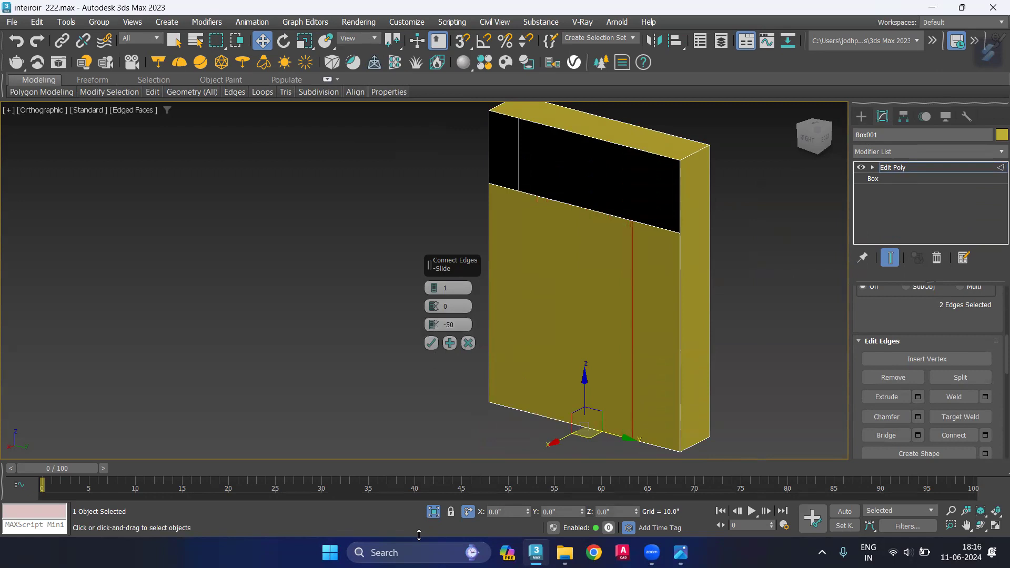
{"action": "left_click", "coordinate": [431, 343]}
{"action": "left_click", "coordinate": [352, 341]}
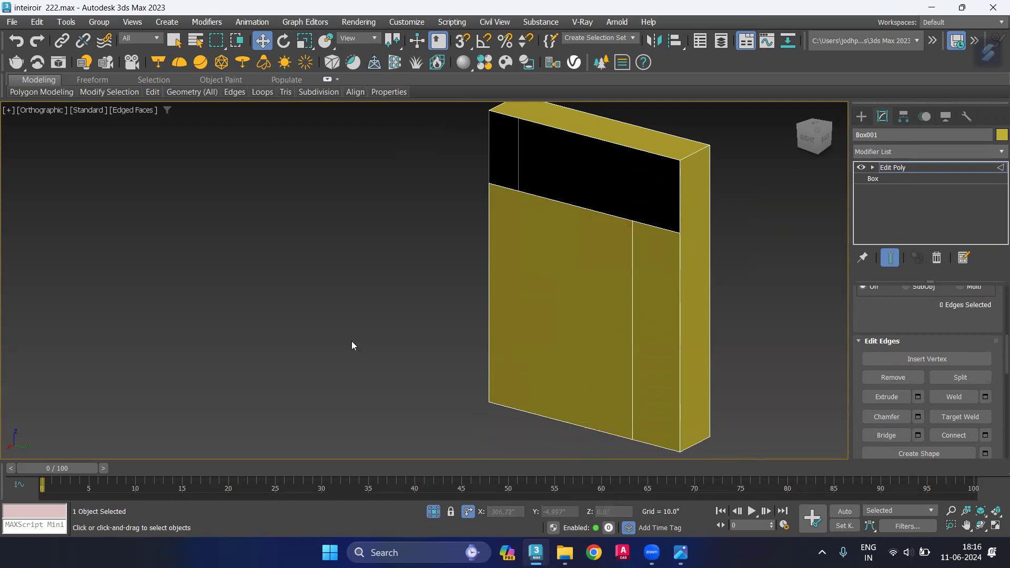
{"action": "left_click", "coordinate": [579, 208]}
{"action": "key", "text": "super"}
Connect the top and bottom front edges with a second vertical edge centred at slide 0
{"action": "key", "text": "super"}
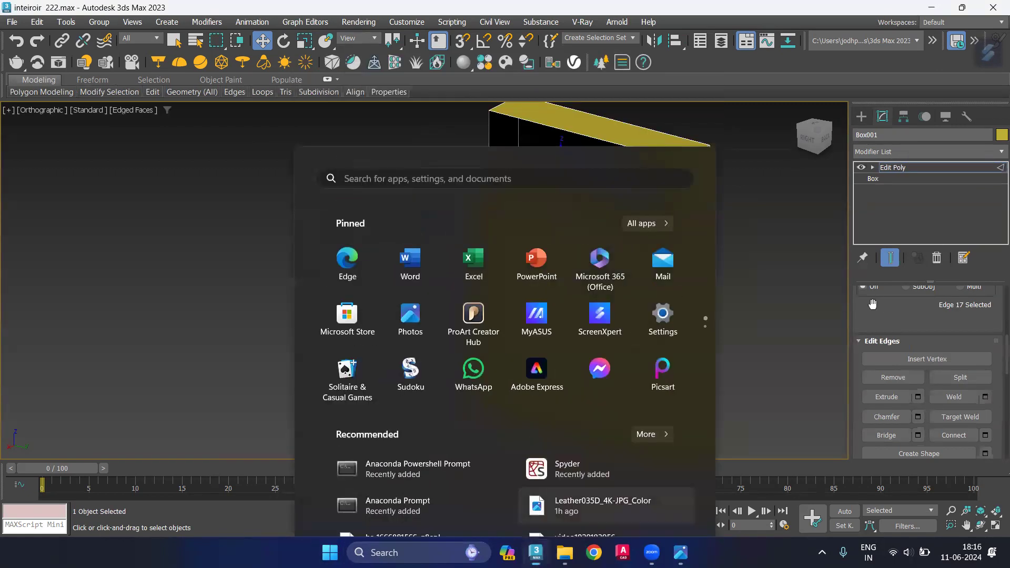
{"action": "left_click", "coordinate": [547, 416]}
{"action": "key", "text": "super"}
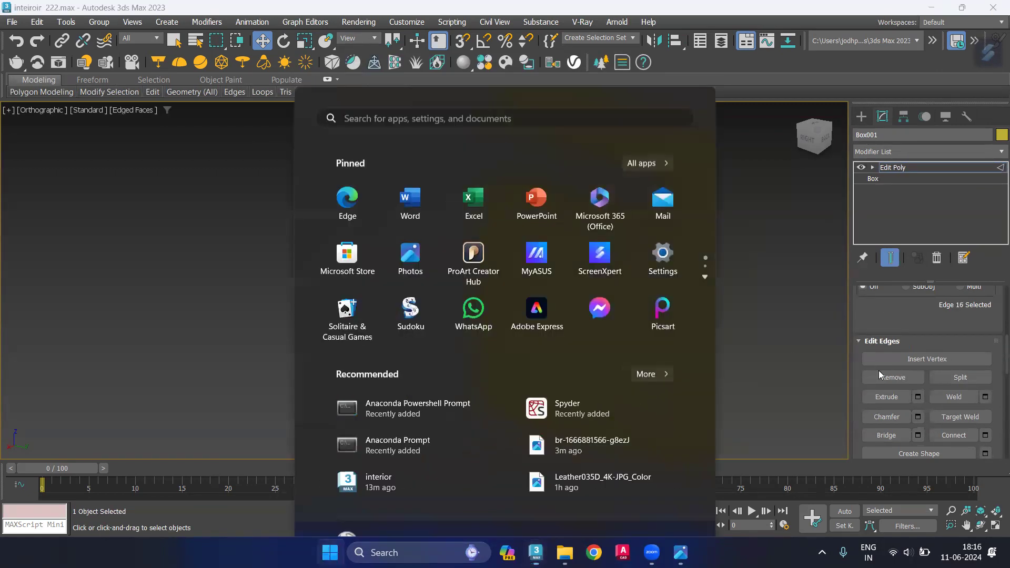
{"action": "left_click", "coordinate": [727, 208]}
{"action": "left_click", "coordinate": [566, 196]}
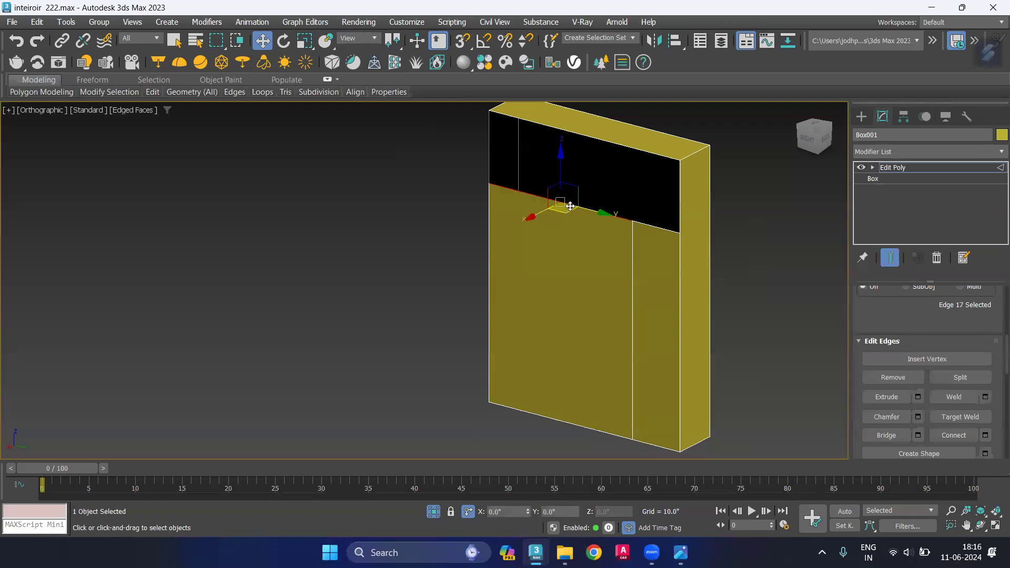
{"action": "left_click", "coordinate": [565, 420], "text": "ctrl"}
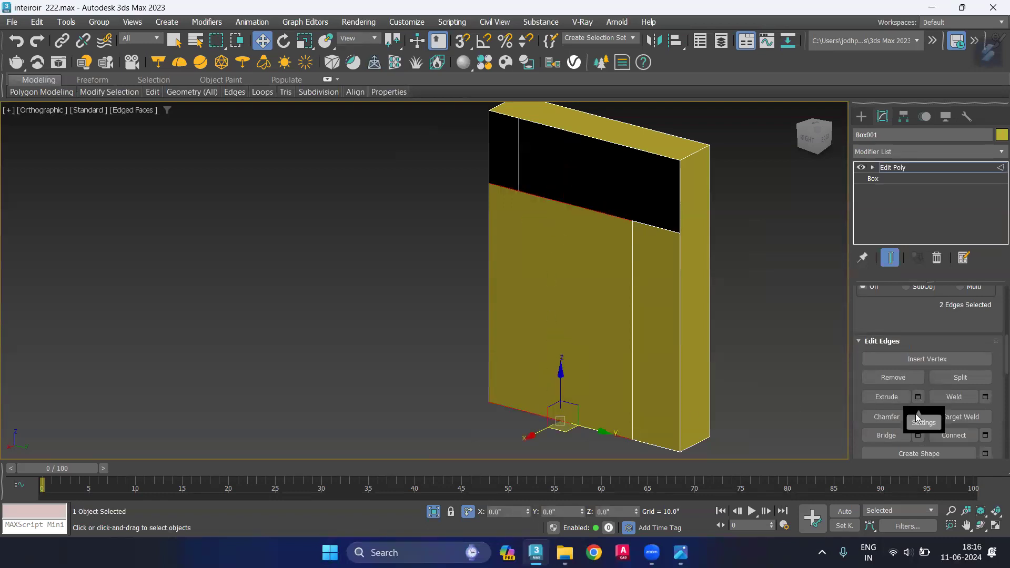
{"action": "left_click", "coordinate": [986, 435]}
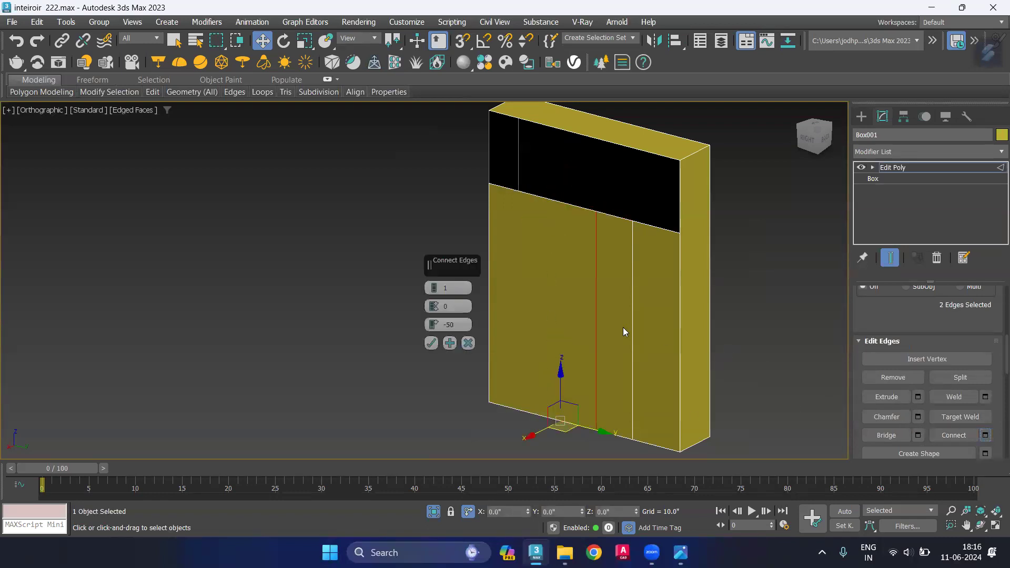
{"action": "right_click", "coordinate": [434, 330]}
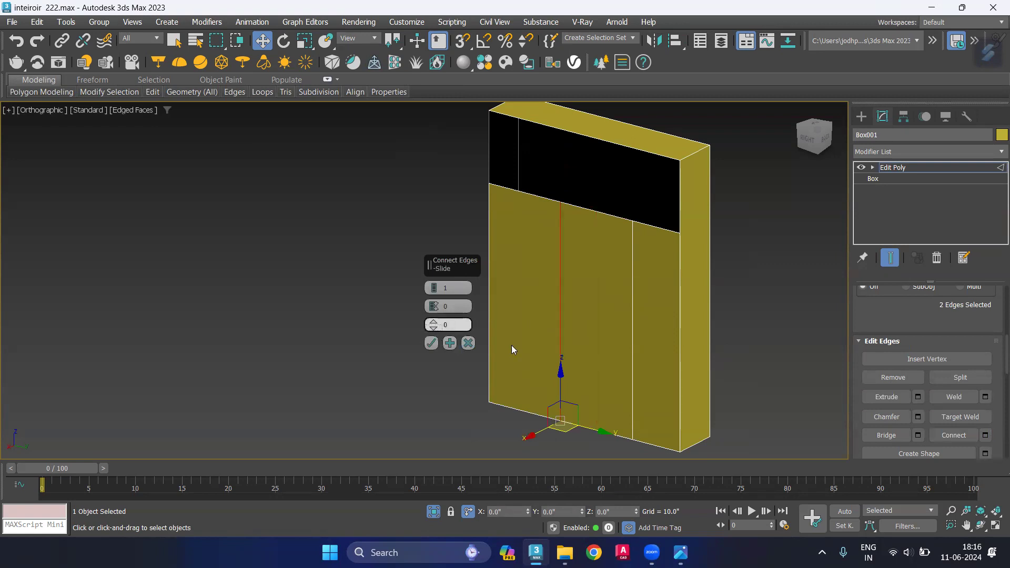
{"action": "left_click", "coordinate": [431, 344]}
{"action": "left_click", "coordinate": [341, 287]}
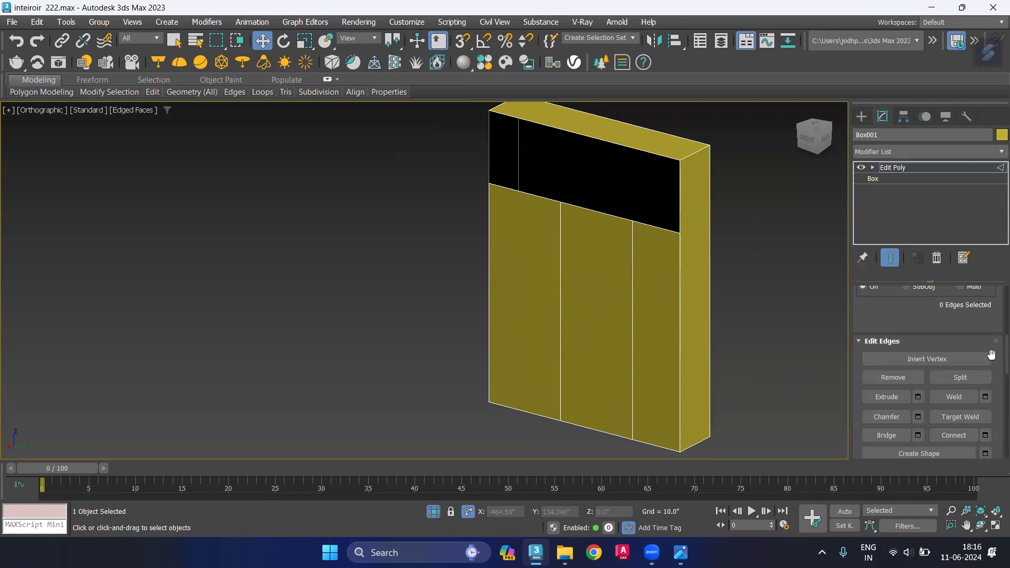
Select the right-hand strip of Box001's front face in Polygon mode
{"action": "key", "text": "4"}
{"action": "left_click", "coordinate": [654, 288]}
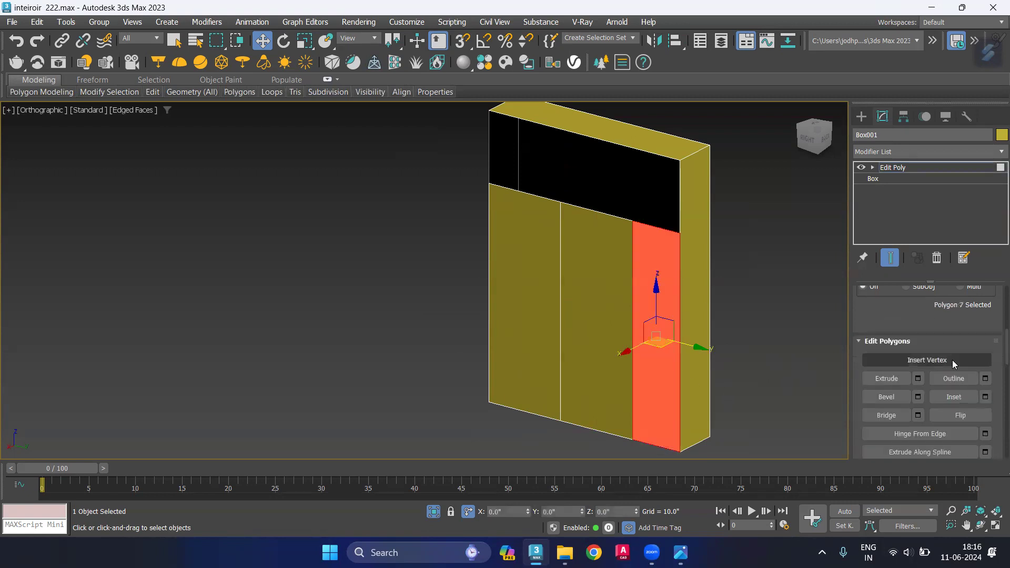
{"action": "scroll", "coordinate": [994, 439], "scroll_direction": "down", "scroll_amount": 3}
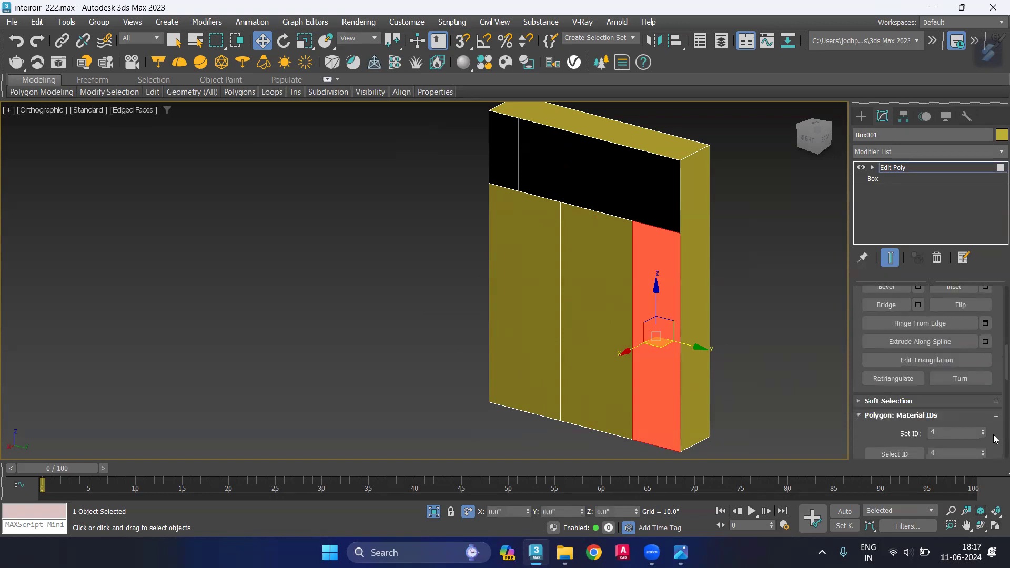
{"action": "scroll", "coordinate": [991, 421], "scroll_direction": "down", "scroll_amount": 3}
{"action": "scroll", "coordinate": [988, 400], "scroll_direction": "down", "scroll_amount": 3}
{"action": "scroll", "coordinate": [984, 380], "scroll_direction": "down", "scroll_amount": 3}
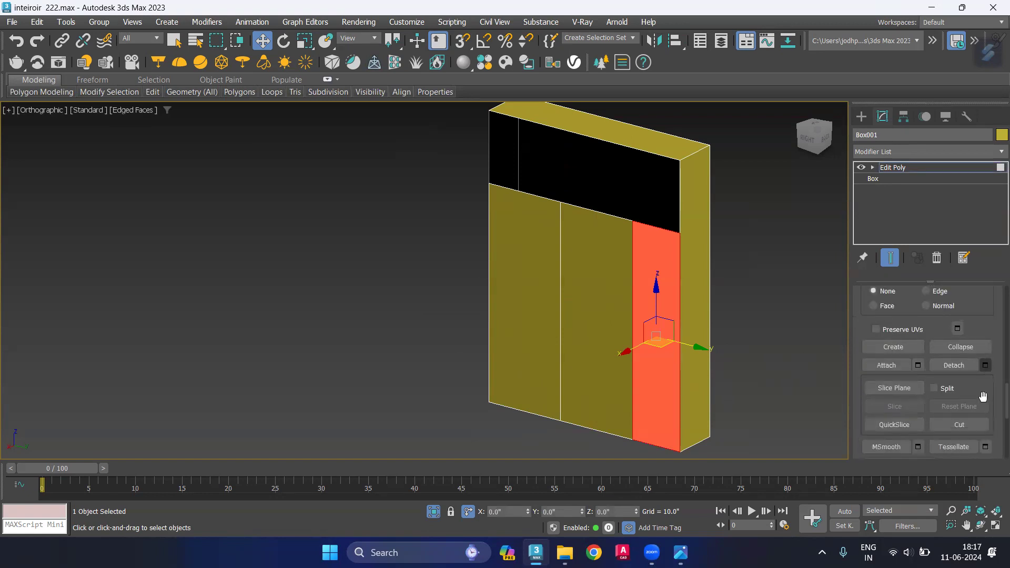
Detach the right-hand strip as Object002, then select Object002
{"action": "scroll", "coordinate": [983, 394], "scroll_direction": "down", "scroll_amount": 3}
{"action": "scroll", "coordinate": [982, 416], "scroll_direction": "down", "scroll_amount": 3}
{"action": "scroll", "coordinate": [989, 395], "scroll_direction": "up", "scroll_amount": 2}
{"action": "scroll", "coordinate": [987, 374], "scroll_direction": "up", "scroll_amount": 2}
{"action": "left_click", "coordinate": [986, 352]}
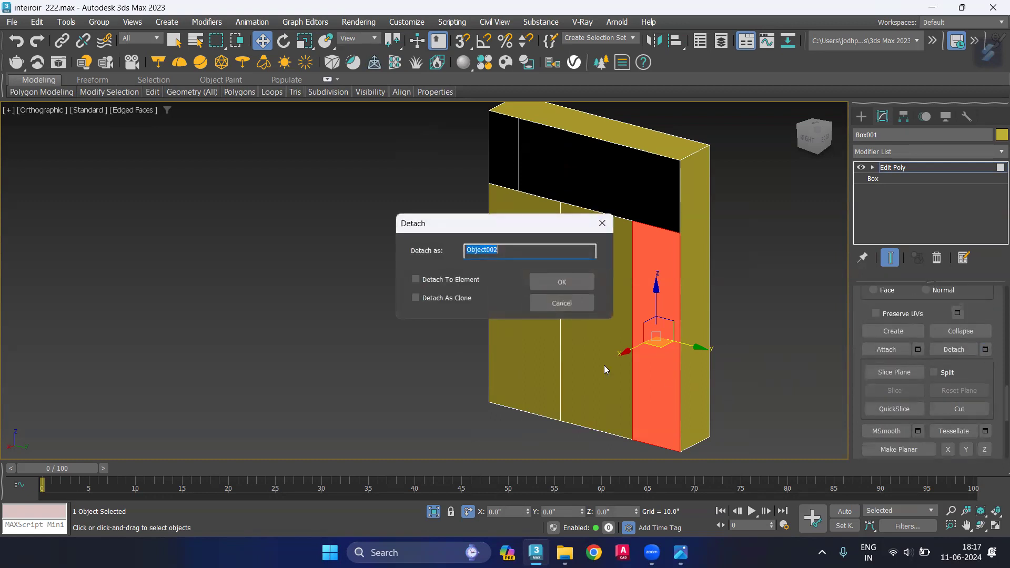
{"action": "left_click", "coordinate": [566, 284]}
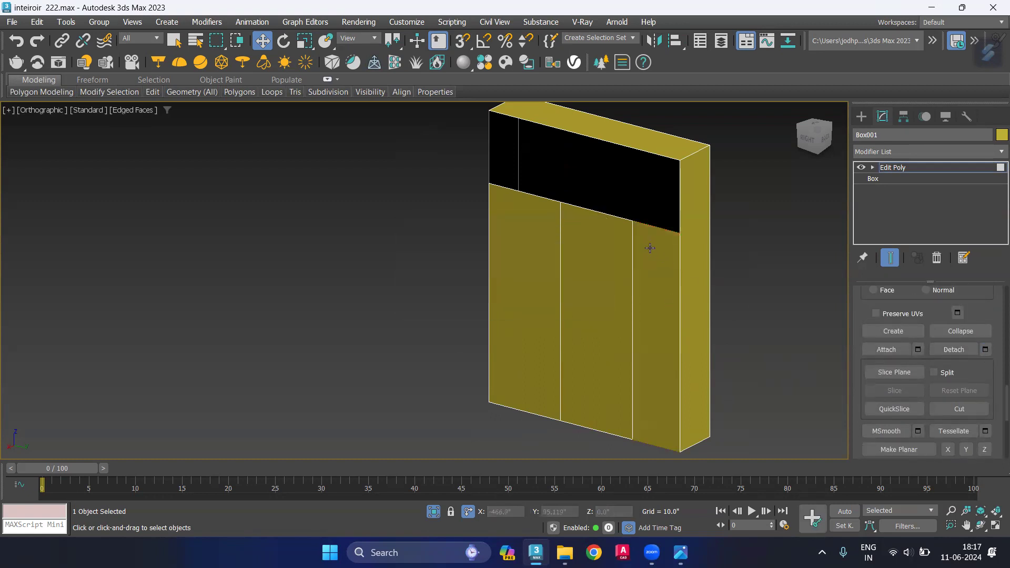
{"action": "key", "text": "2"}
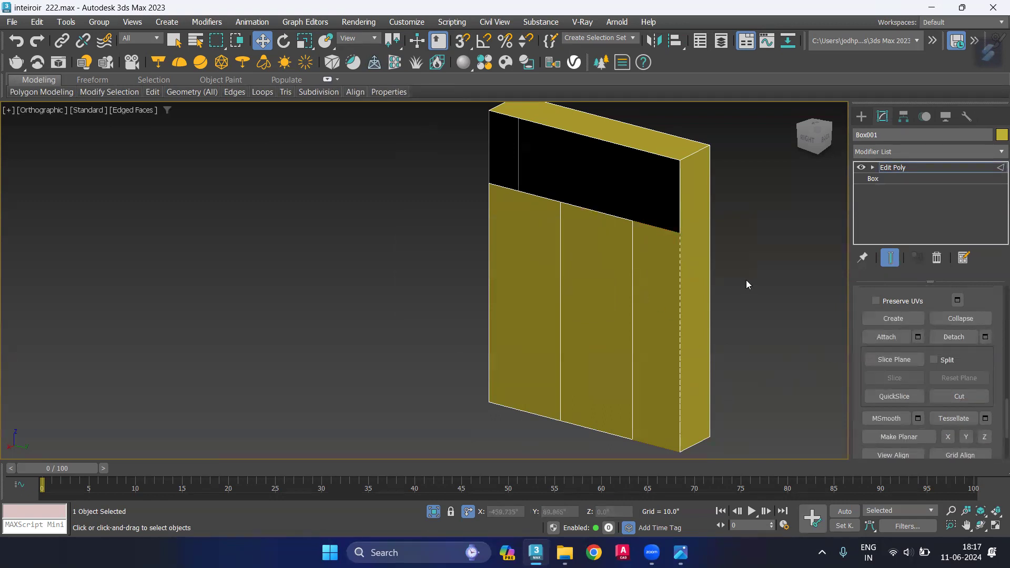
{"action": "left_click", "coordinate": [658, 269]}
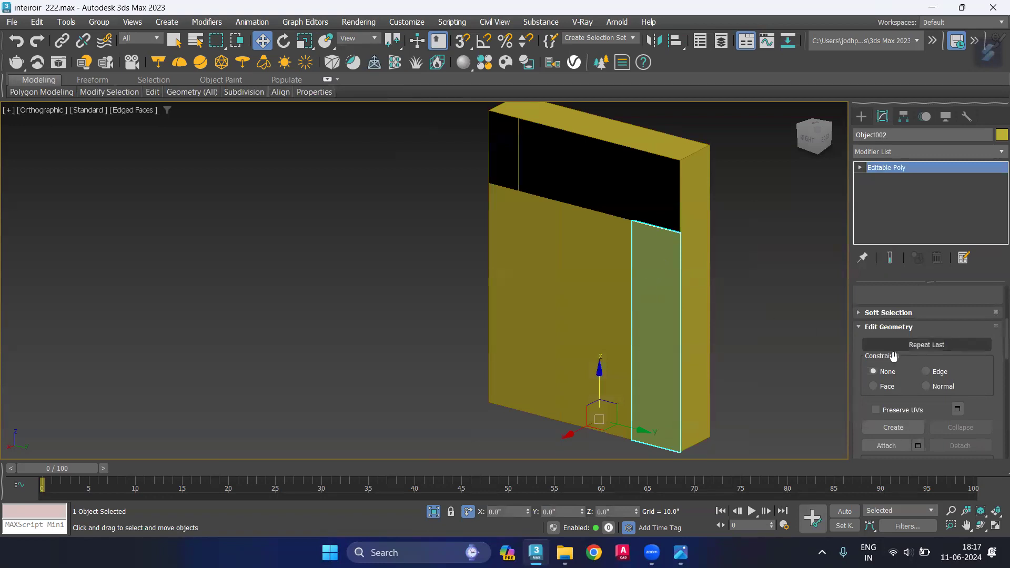
Connect the strip's left and right vertical edges with several horizontal edges
{"action": "key", "text": "2"}
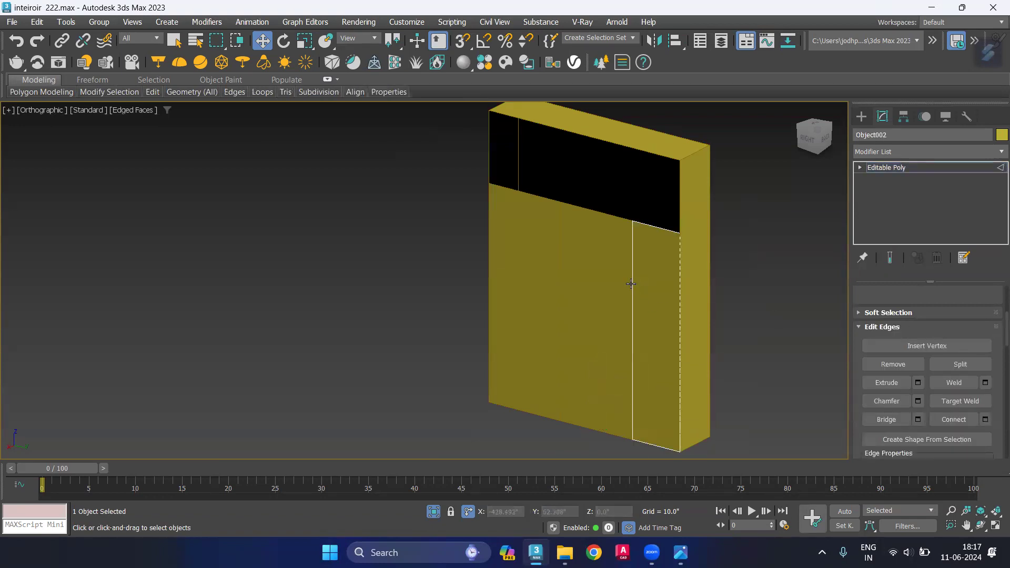
{"action": "left_click", "coordinate": [632, 283]}
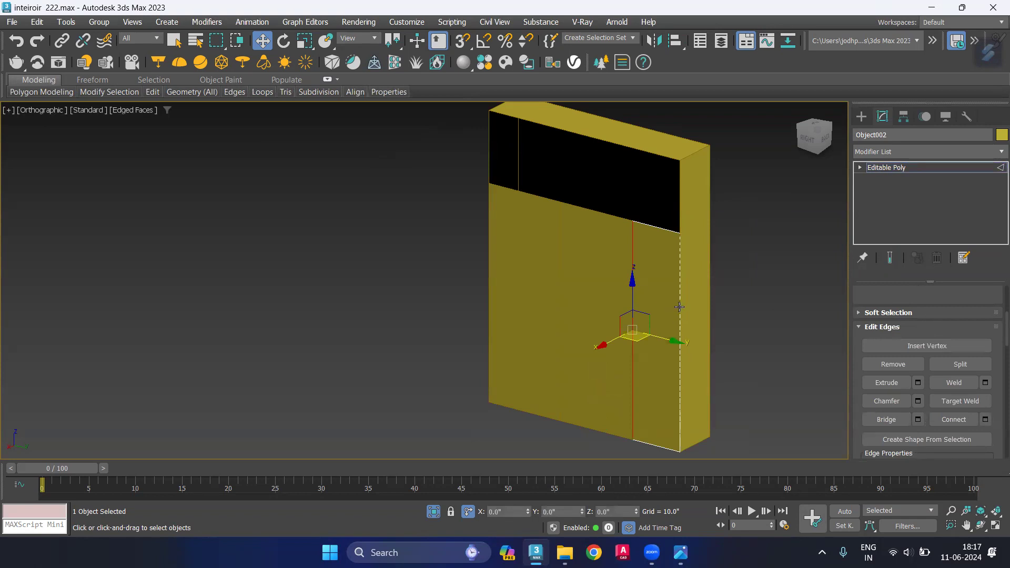
{"action": "left_click", "coordinate": [679, 306], "text": "ctrl"}
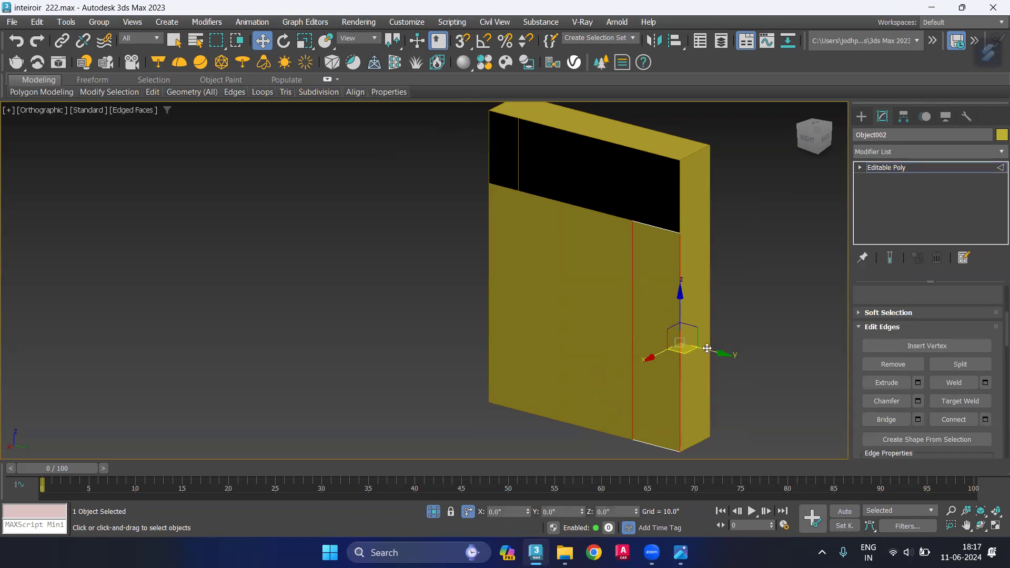
{"action": "left_click", "coordinate": [982, 420]}
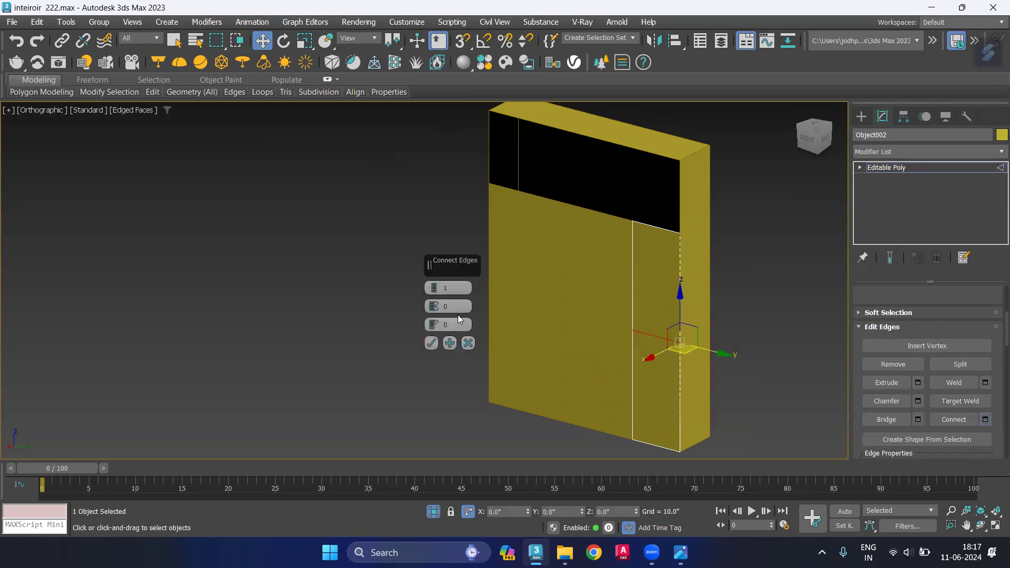
{"action": "left_click", "coordinate": [433, 288]}
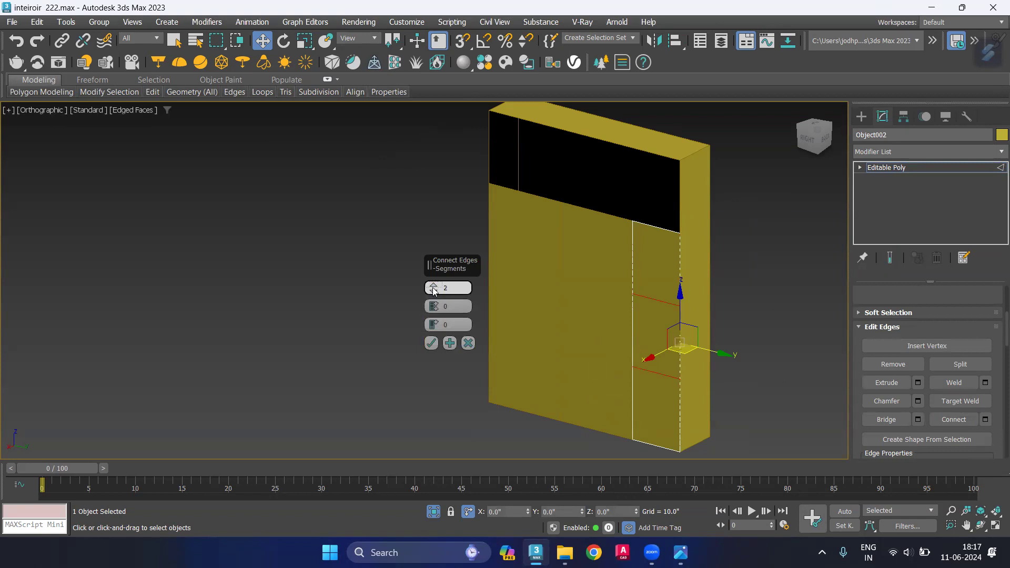
{"action": "left_click", "coordinate": [431, 343]}
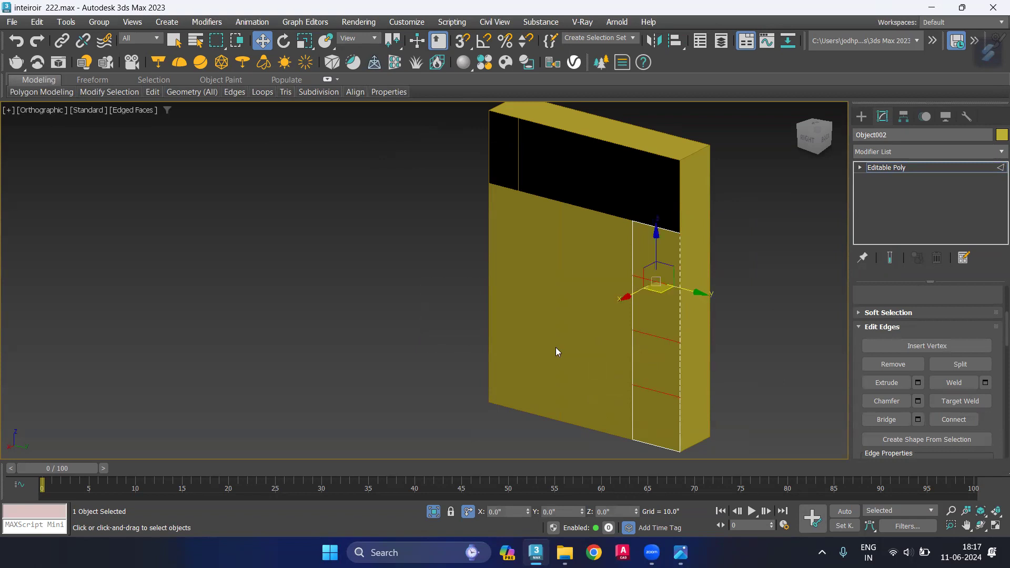
Chamfer the new horizontal edges by 1.0 to form the strip's grooves
{"action": "left_click", "coordinate": [919, 401]}
{"action": "left_click", "coordinate": [446, 291]}
{"action": "left_click", "coordinate": [473, 319]}
{"action": "double_click", "coordinate": [463, 309]}
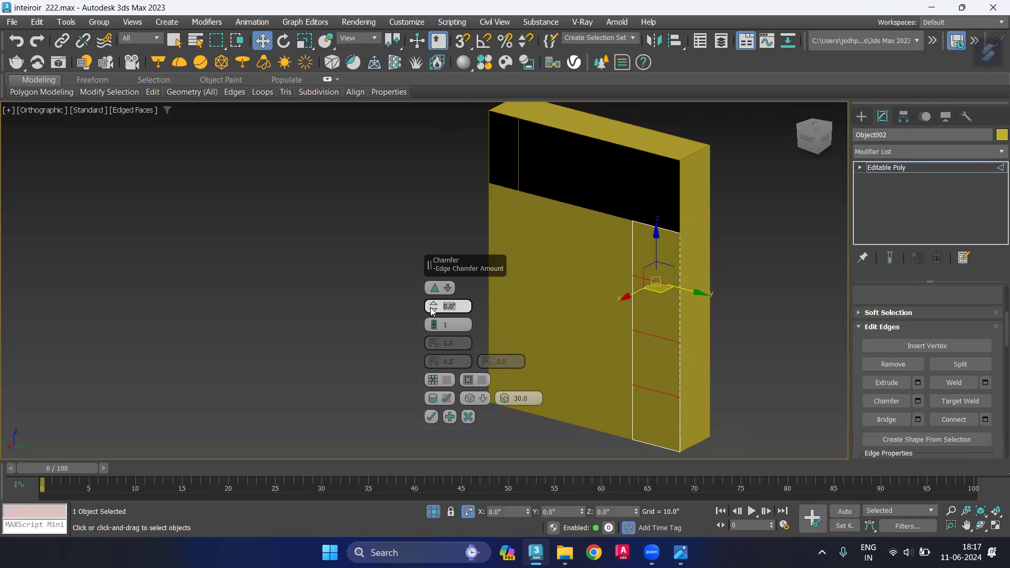
{"action": "type", "text": "1"}
{"action": "key", "text": "Return"}
{"action": "left_click", "coordinate": [430, 417]}
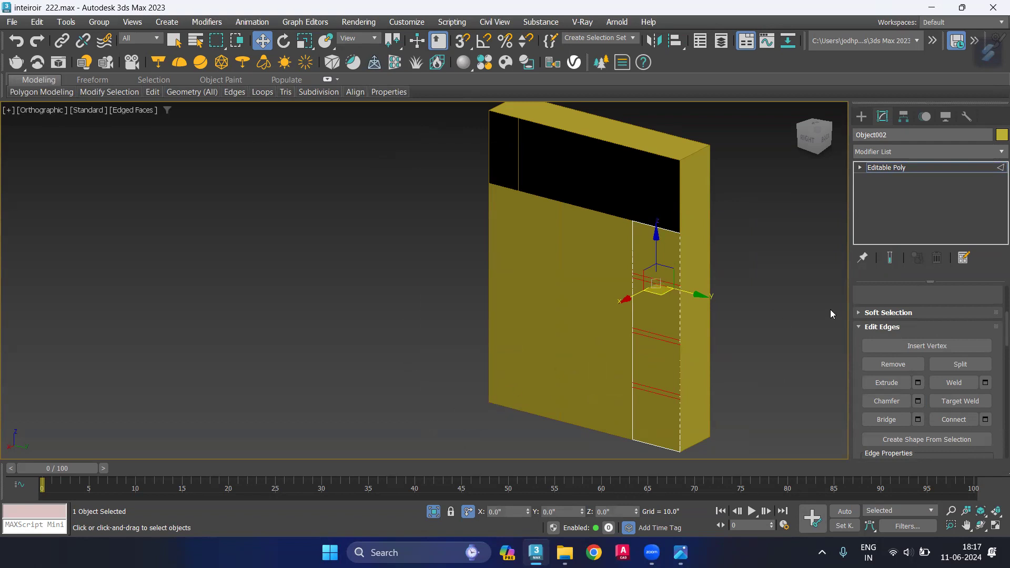
{"action": "left_click", "coordinate": [730, 273]}
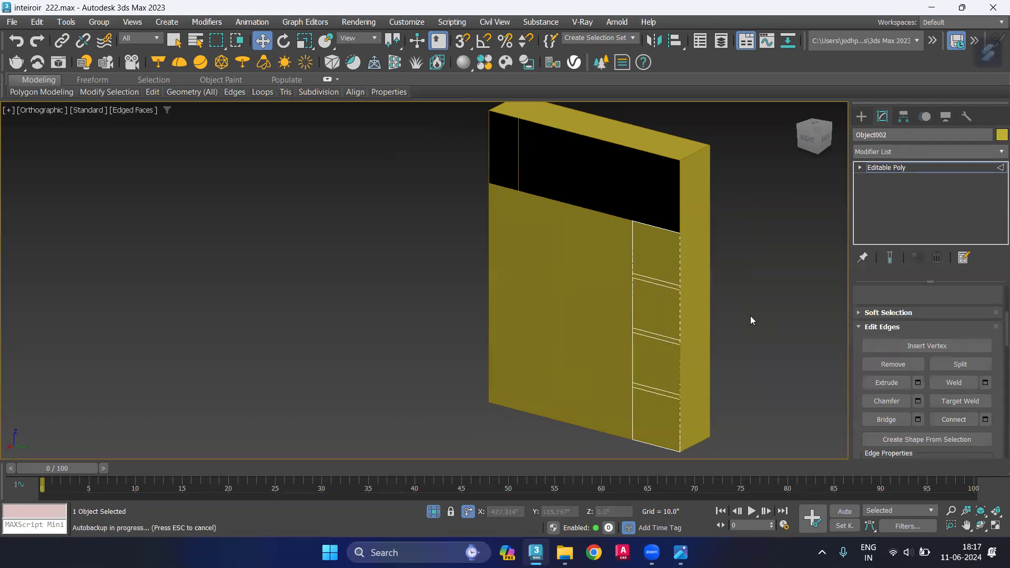
Undo the last two actions and bring up the bedroom reference photo
{"action": "mouse_move", "coordinate": [764, 332]}
{"action": "middle_mouse_down"}
{"action": "mouse_move", "coordinate": [787, 348]}
{"action": "mouse_move", "coordinate": [801, 330]}
{"action": "middle_mouse_up"}
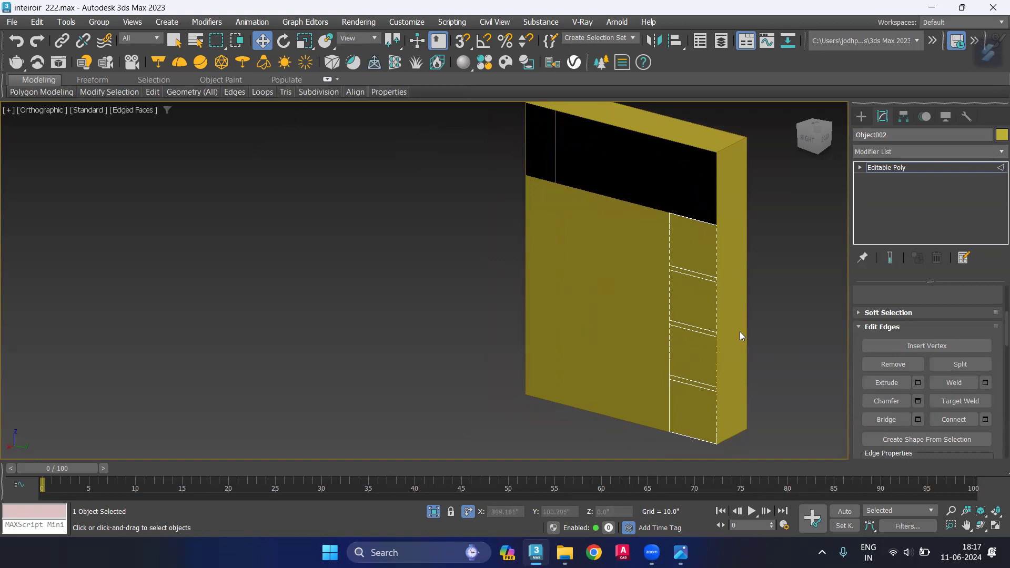
{"action": "key", "text": "ctrl+z"}
{"action": "key", "text": "ctrl+z"}
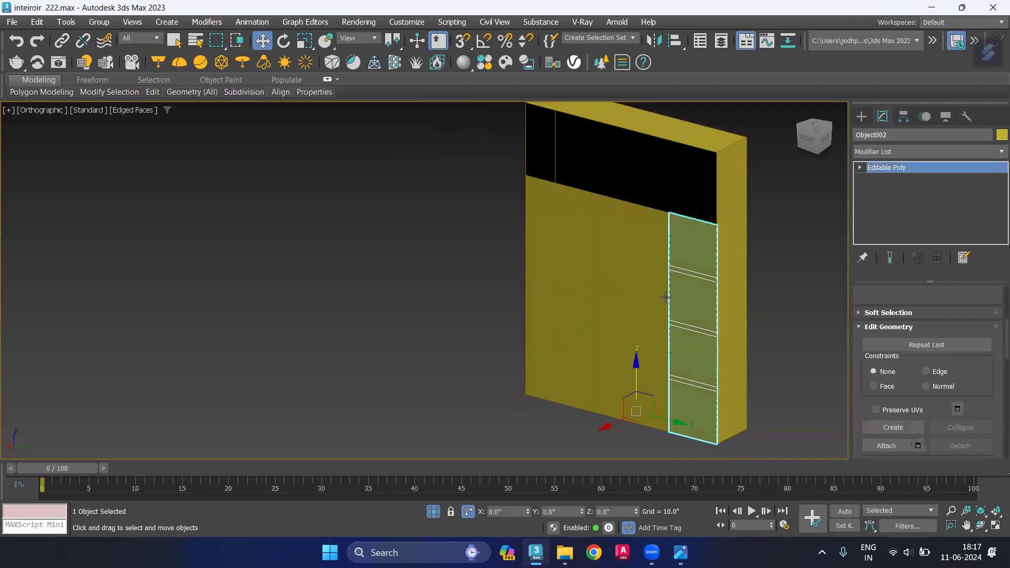
{"action": "key", "text": "ctrl+z"}
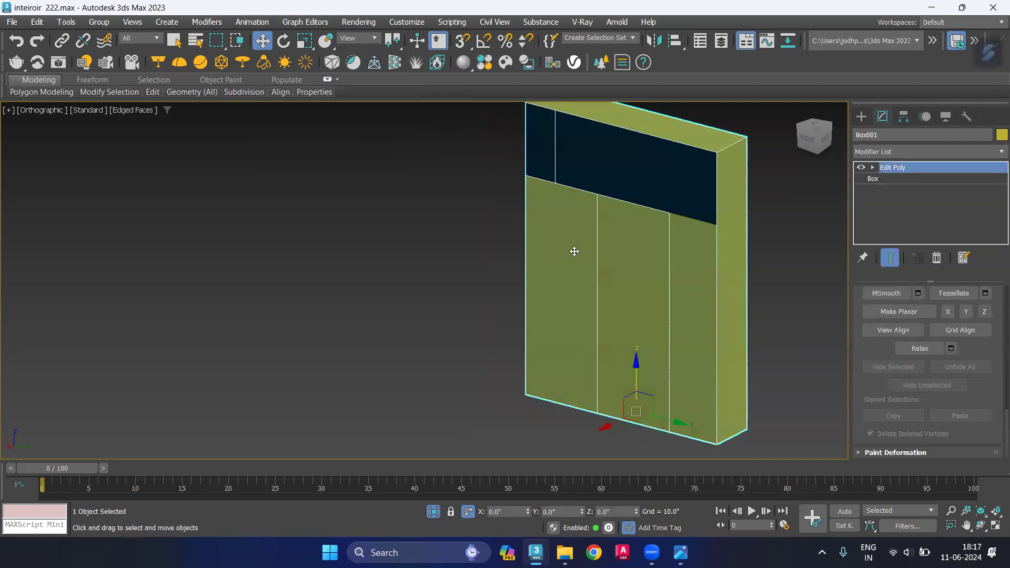
{"action": "left_click", "coordinate": [680, 553]}
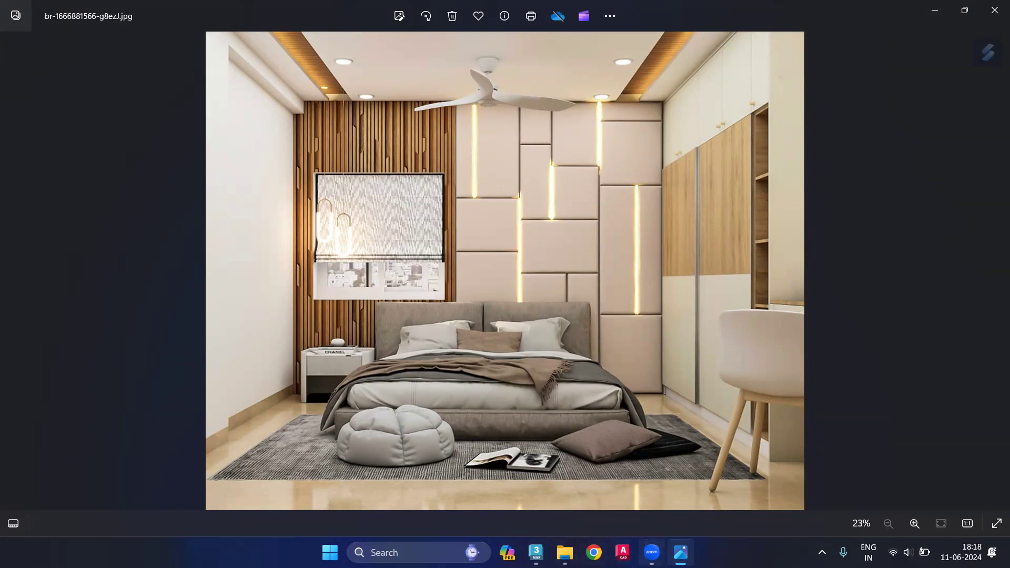
{"action": "left_click", "coordinate": [620, 550]}
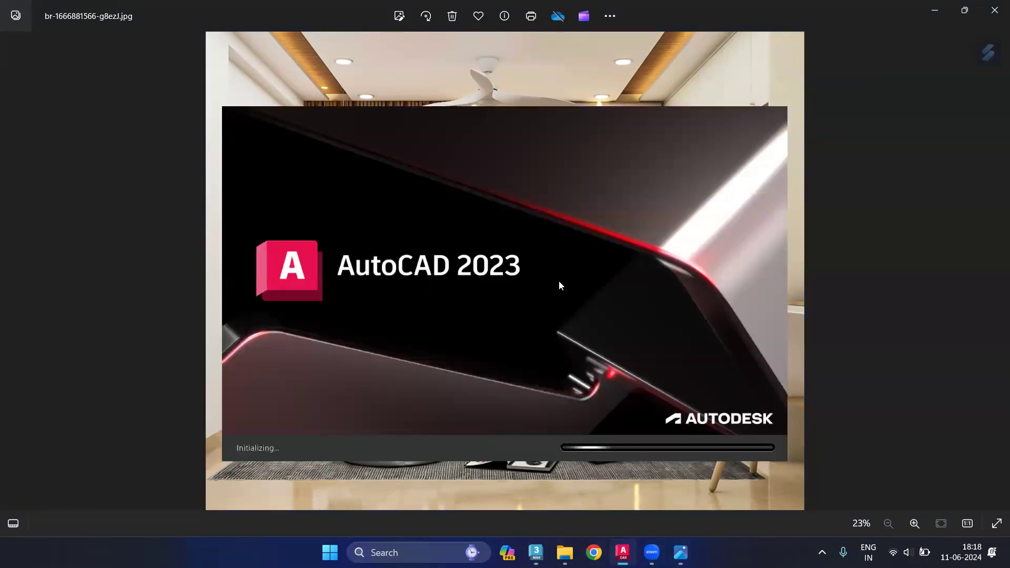
{"action": "left_click", "coordinate": [535, 553]}
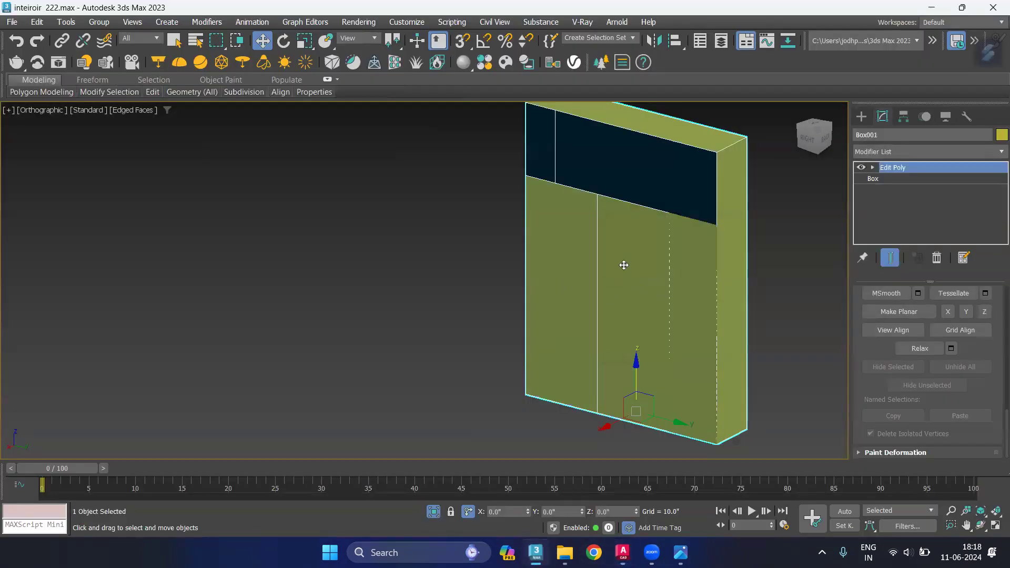
Chamfer the wall panel's vertical dividing edge into two parallel groove edges
{"action": "scroll", "coordinate": [600, 240], "scroll_direction": "up", "scroll_amount": 2}
{"action": "scroll", "coordinate": [595, 196], "scroll_direction": "up", "scroll_amount": 2}
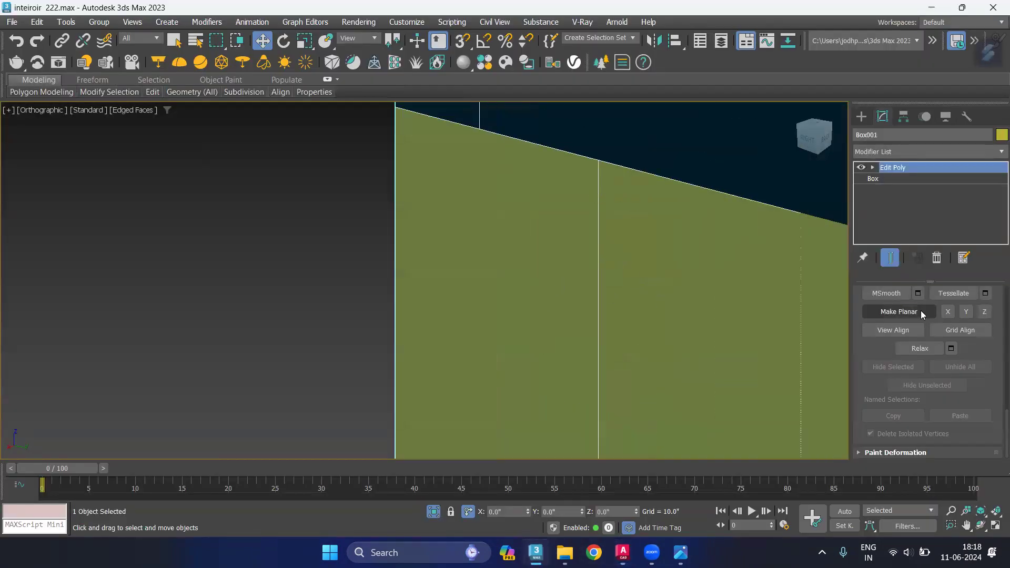
{"action": "scroll", "coordinate": [904, 297], "scroll_direction": "up", "scroll_amount": 3}
{"action": "scroll", "coordinate": [904, 298], "scroll_direction": "up", "scroll_amount": 3}
{"action": "key", "text": "2"}
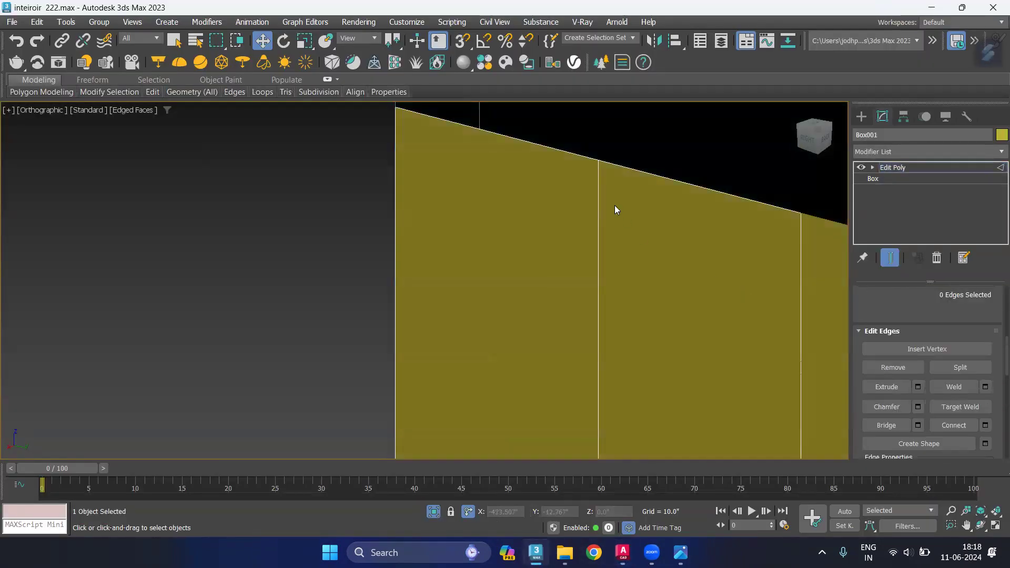
{"action": "left_click", "coordinate": [599, 188]}
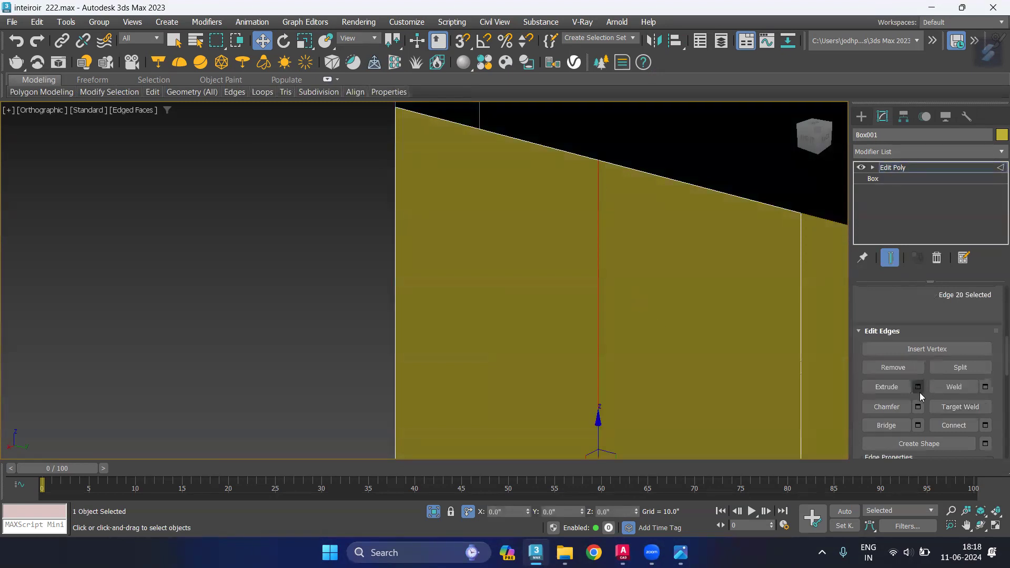
{"action": "left_click", "coordinate": [918, 407]}
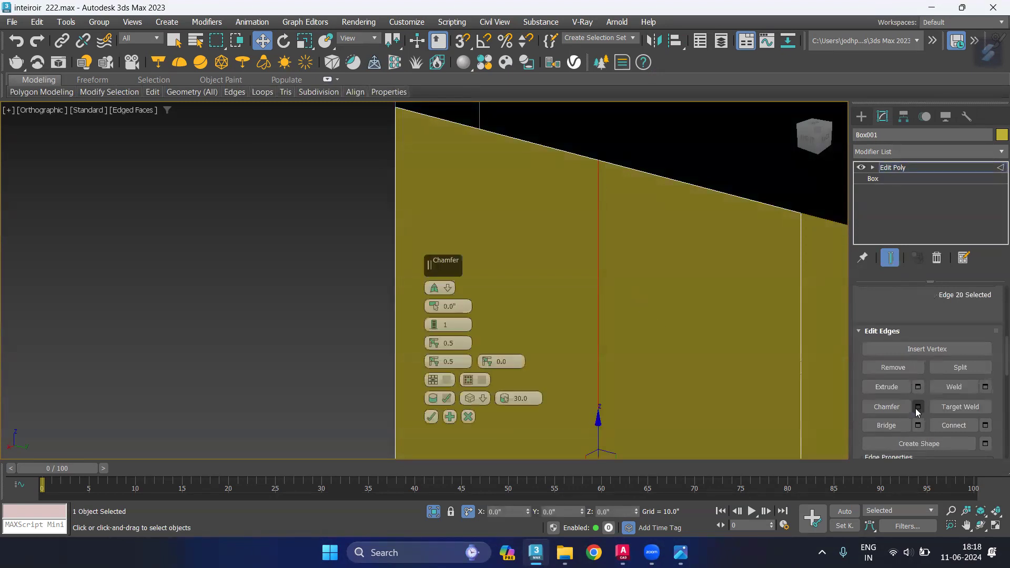
{"action": "left_click", "coordinate": [445, 290]}
{"action": "left_click", "coordinate": [477, 316]}
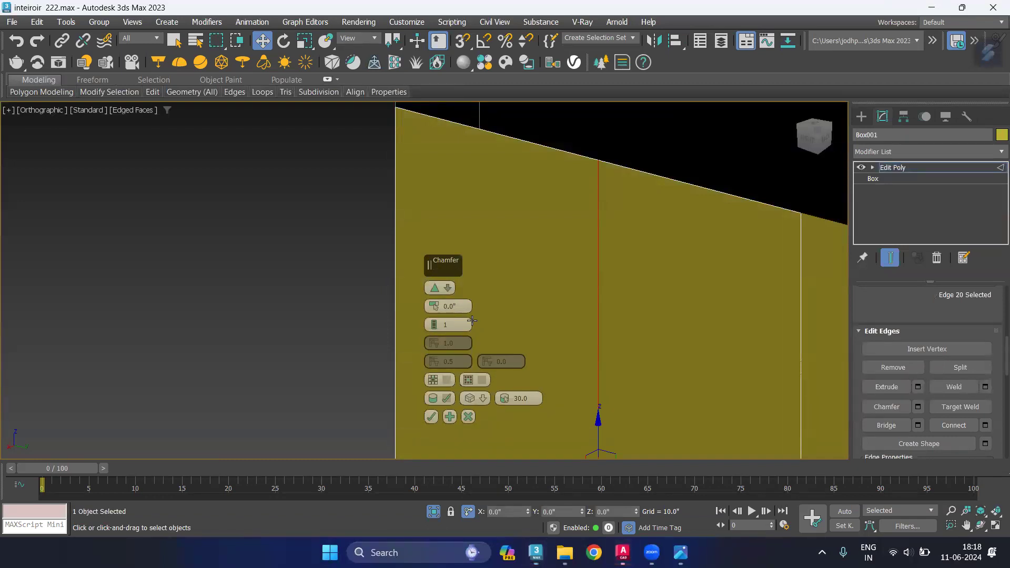
{"action": "left_click", "coordinate": [439, 327]}
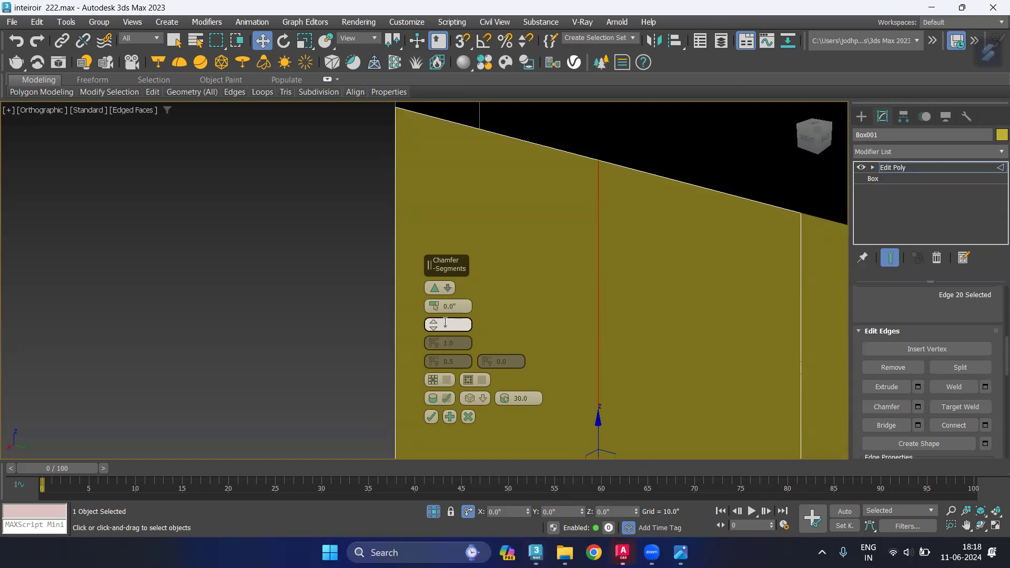
{"action": "left_click", "coordinate": [437, 307]}
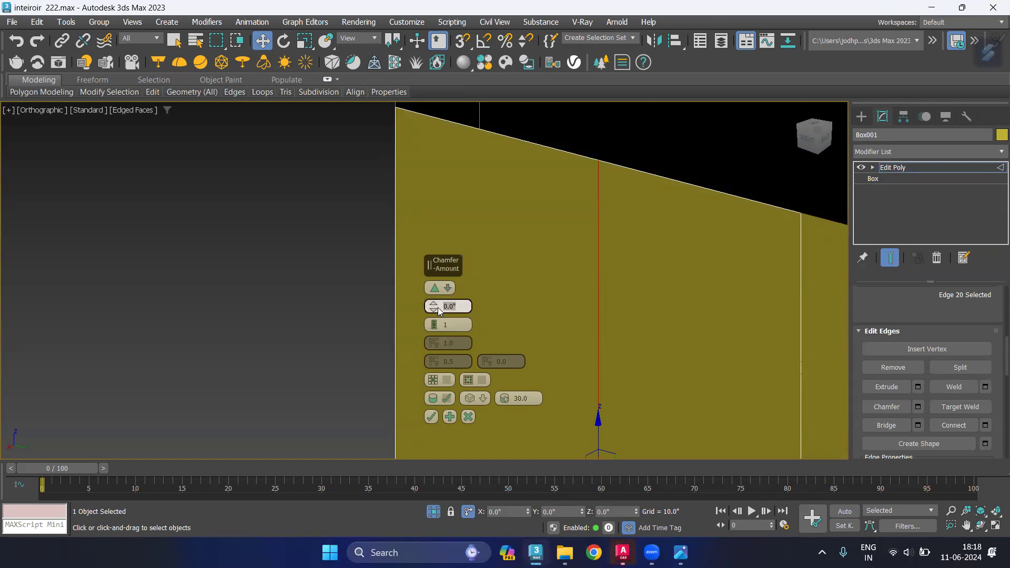
{"action": "type", "text": "2"}
{"action": "key", "text": "BackSpace"}
{"action": "left_click", "coordinate": [431, 417]}
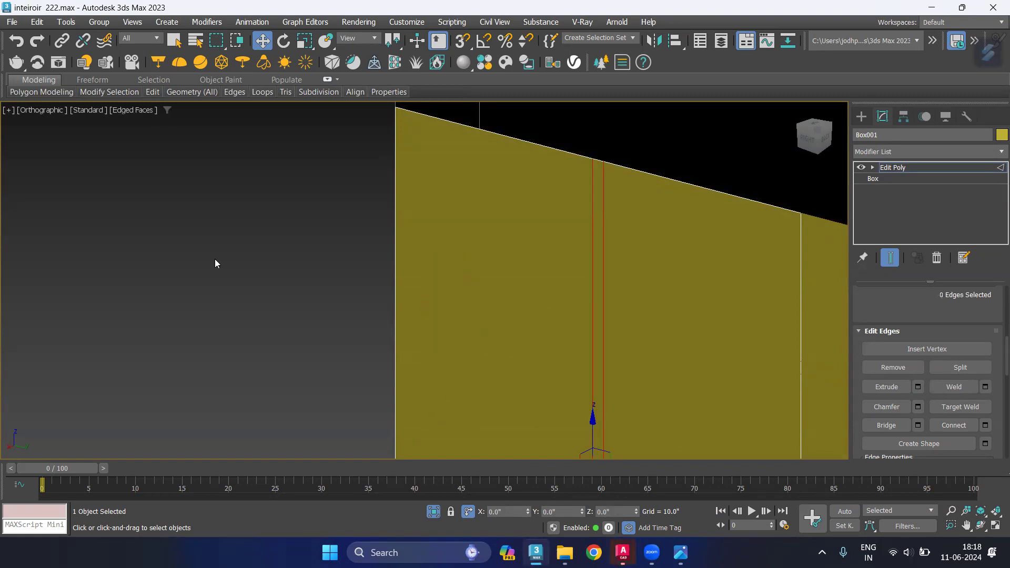
Inspect the two new groove edges by selecting them, then clear the selection
{"action": "scroll", "coordinate": [586, 182], "scroll_direction": "up", "scroll_amount": 1}
{"action": "scroll", "coordinate": [590, 179], "scroll_direction": "up", "scroll_amount": 2}
{"action": "left_click", "coordinate": [597, 180]}
{"action": "left_click", "coordinate": [627, 243], "text": "ctrl"}
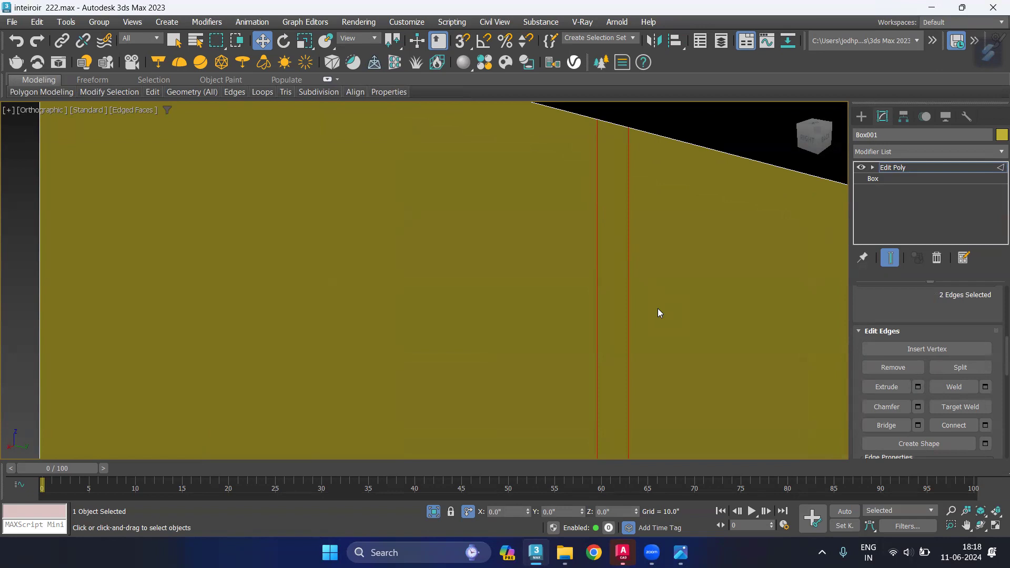
{"action": "left_click", "coordinate": [27, 228]}
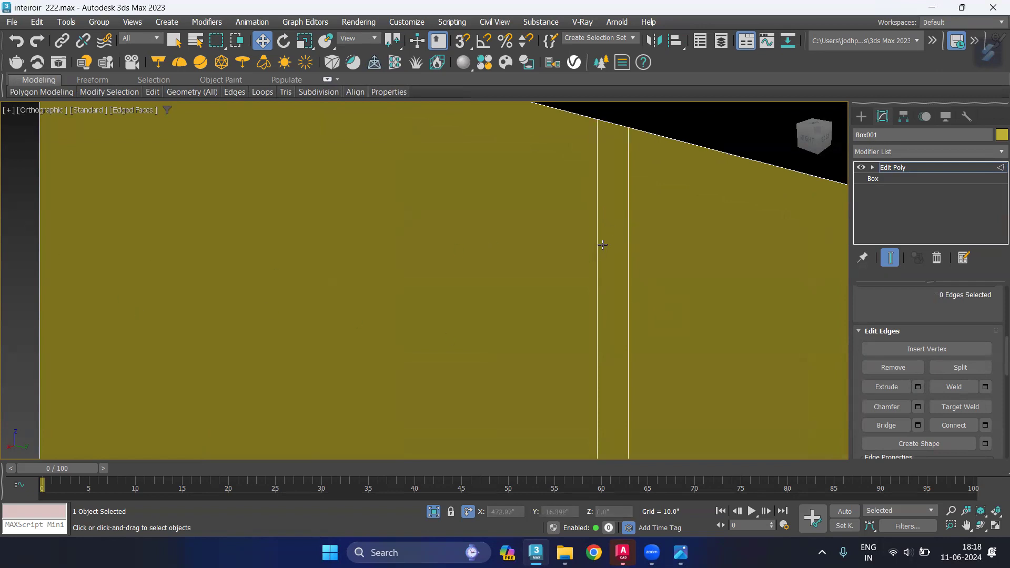
{"action": "scroll", "coordinate": [602, 245], "scroll_direction": "down", "scroll_amount": 5}
{"action": "scroll", "coordinate": [602, 245], "scroll_direction": "down", "scroll_amount": 4}
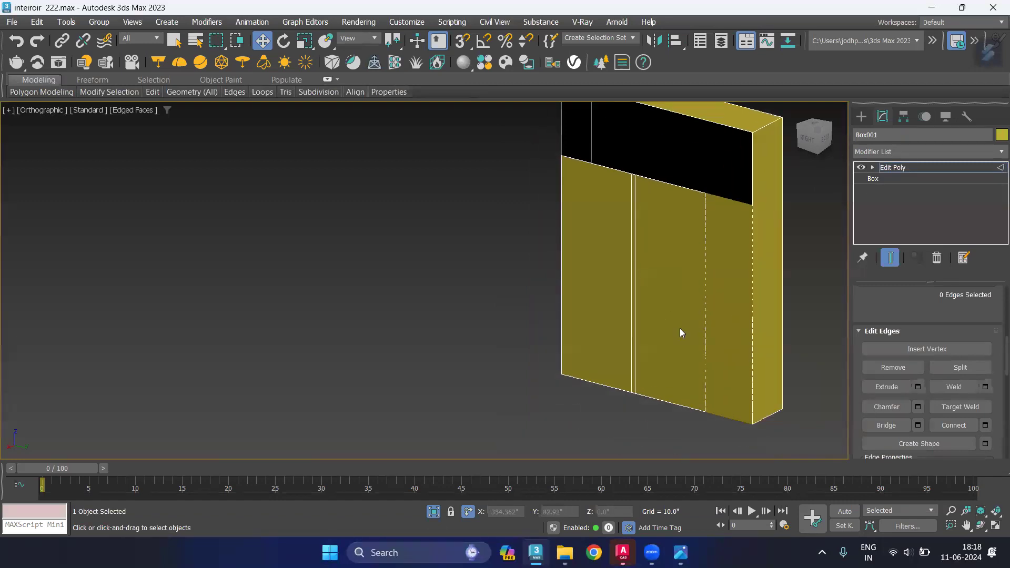
Extrude the left and middle lower front panel faces outward by a height of 18
{"action": "key", "text": "4"}
{"action": "left_click", "coordinate": [661, 293]}
{"action": "left_click", "coordinate": [605, 305], "text": "ctrl"}
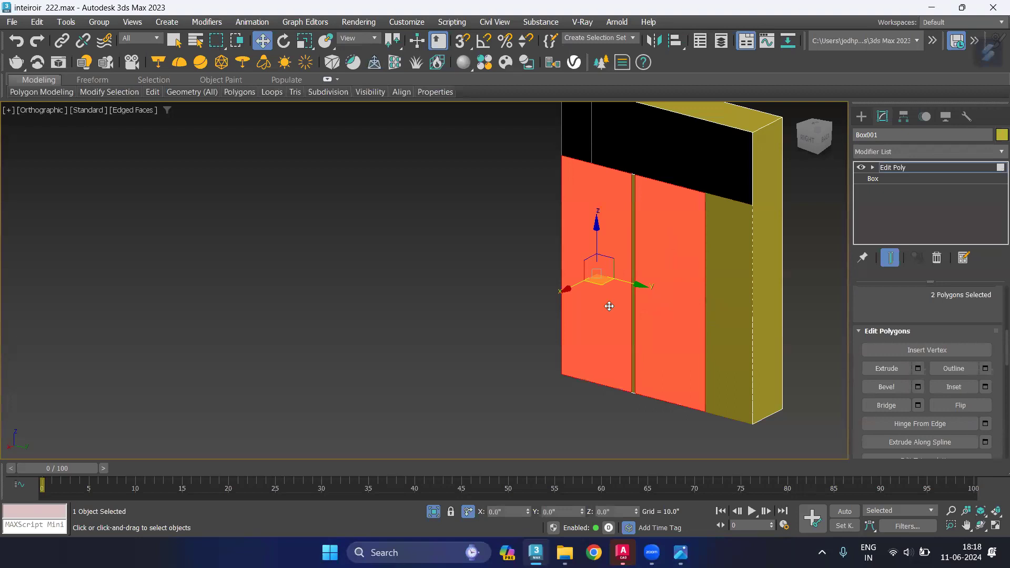
{"action": "left_click", "coordinate": [917, 369]}
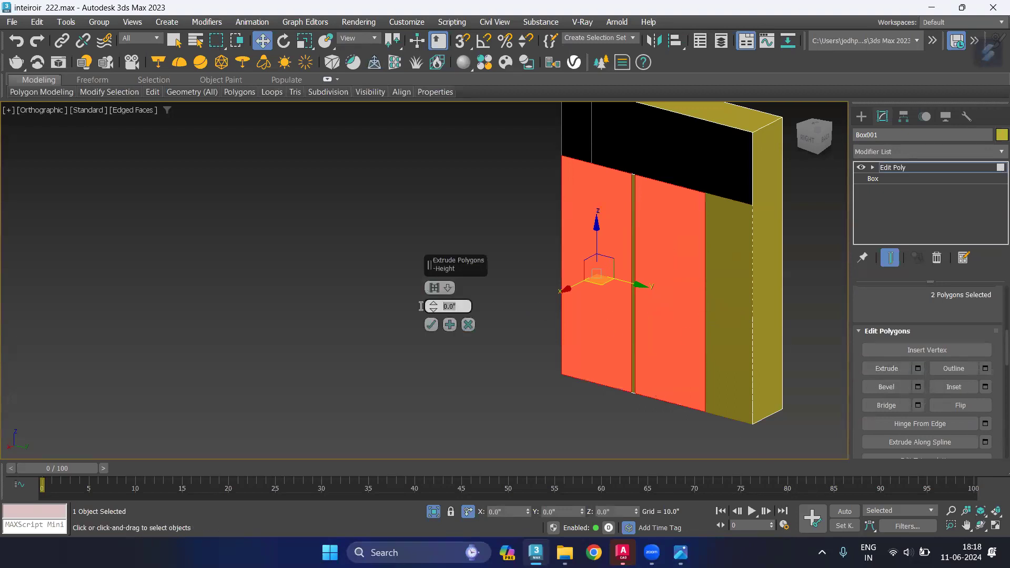
{"action": "type", "text": "19mm"}
{"action": "key", "text": "BackSpace"}
{"action": "key", "text": "BackSpace"}
{"action": "key", "text": "BackSpace"}
{"action": "type", "text": "8"}
{"action": "left_click", "coordinate": [430, 325]}
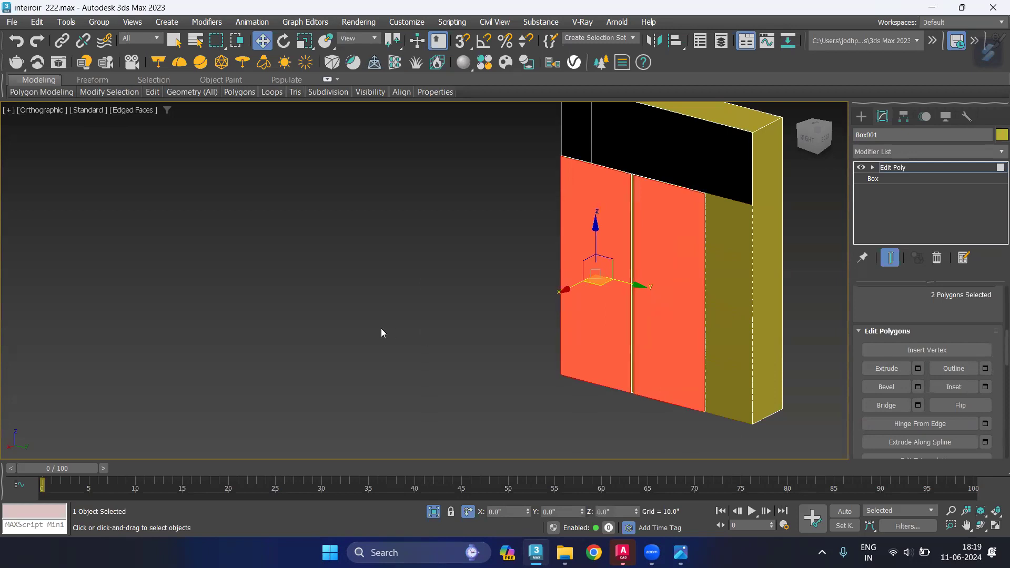
{"action": "left_click", "coordinate": [381, 329]}
{"action": "scroll", "coordinate": [622, 223], "scroll_direction": "up", "scroll_amount": 2}
{"action": "scroll", "coordinate": [615, 219], "scroll_direction": "up", "scroll_amount": 2}
{"action": "scroll", "coordinate": [600, 212], "scroll_direction": "up", "scroll_amount": 1}
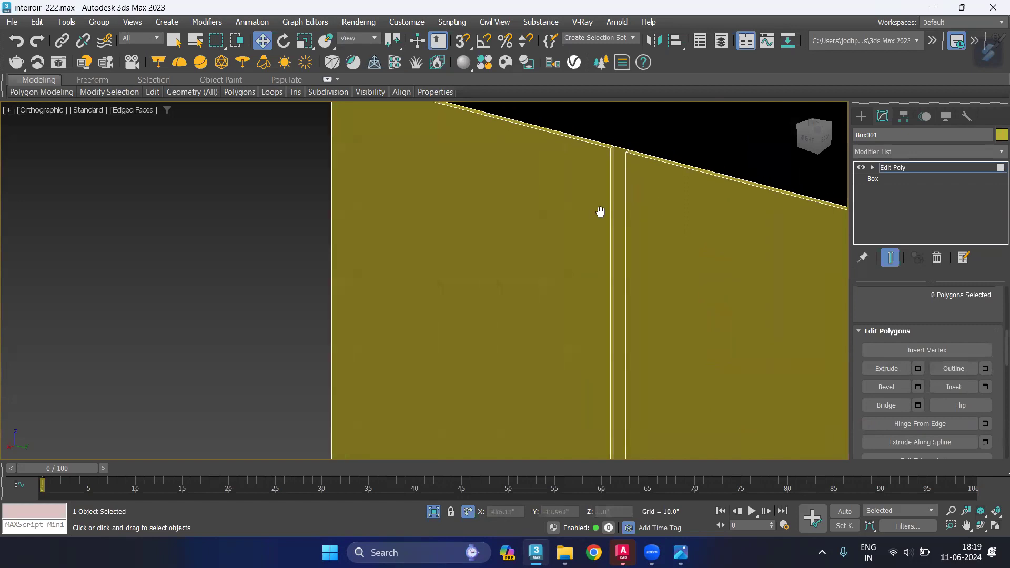
{"action": "scroll", "coordinate": [568, 215], "scroll_direction": "up", "scroll_amount": 2}
{"action": "scroll", "coordinate": [548, 252], "scroll_direction": "down", "scroll_amount": 3}
{"action": "scroll", "coordinate": [626, 240], "scroll_direction": "down", "scroll_amount": 1}
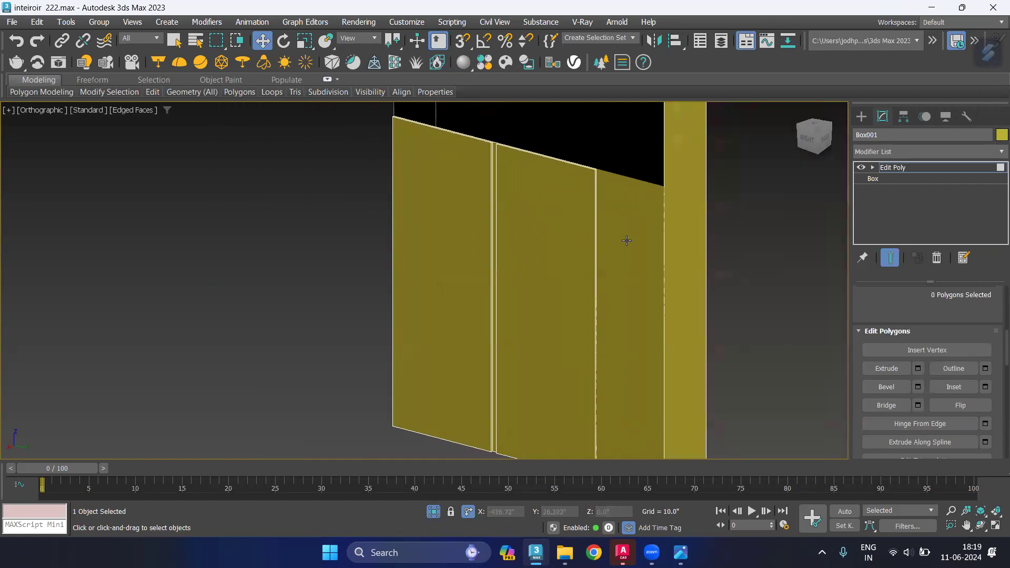
{"action": "middle_click_drag", "start_coordinate": [735, 221], "coordinate": [700, 288]}
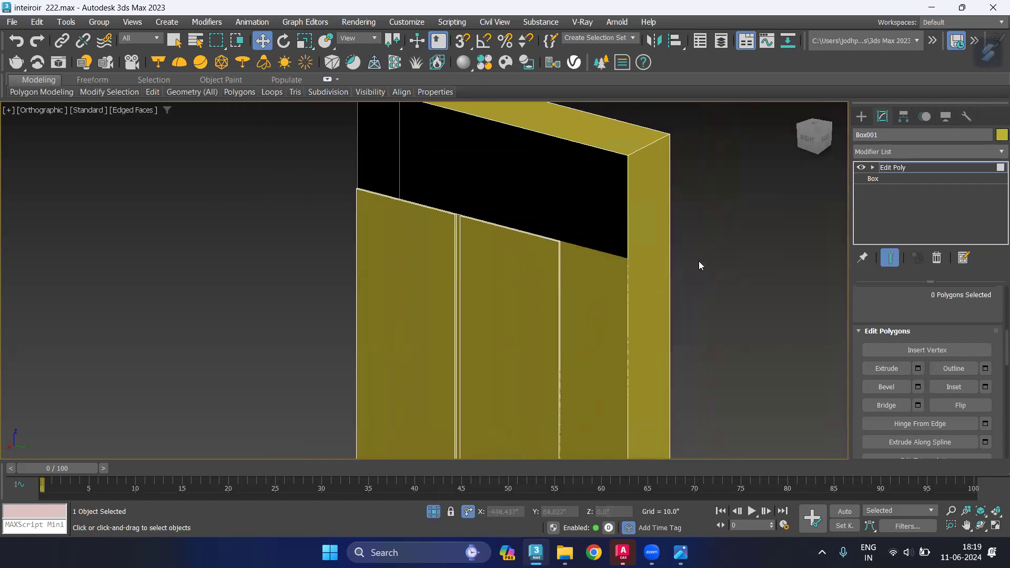
Unhide Group002 and Plane001 through Unhide by Name
{"action": "right_click", "coordinate": [699, 262]}
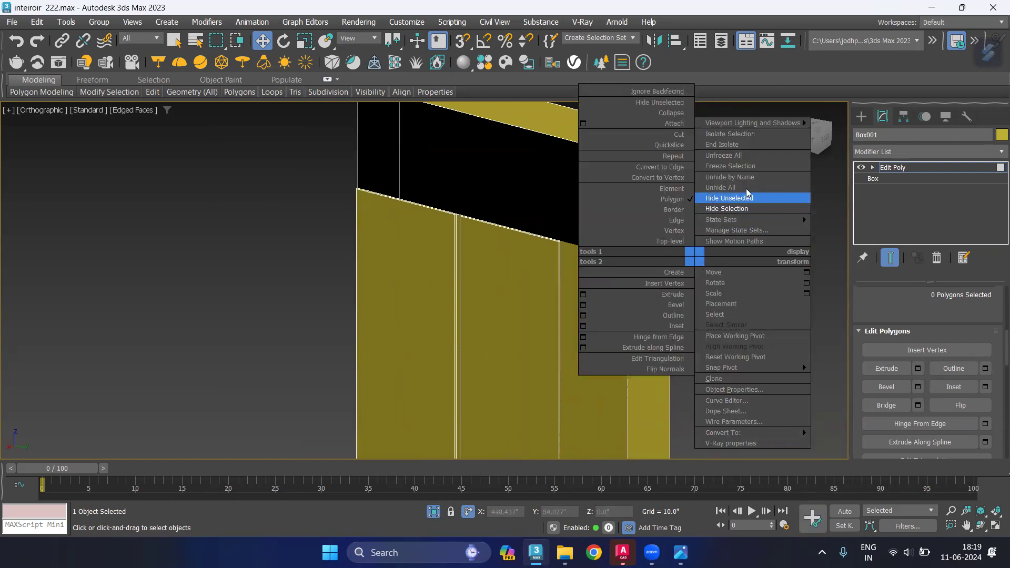
{"action": "left_click", "coordinate": [543, 204]}
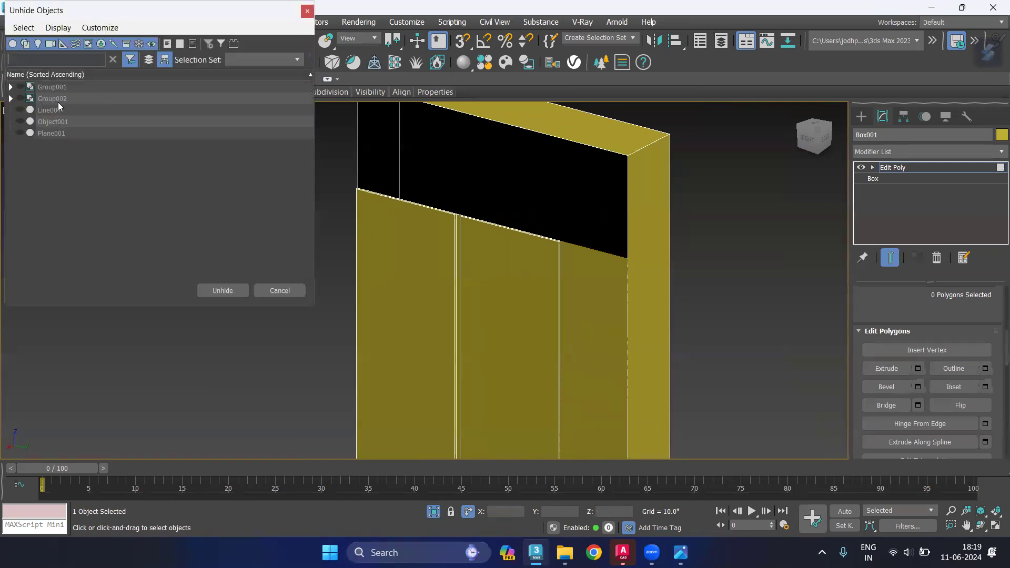
{"action": "left_click", "coordinate": [67, 97]}
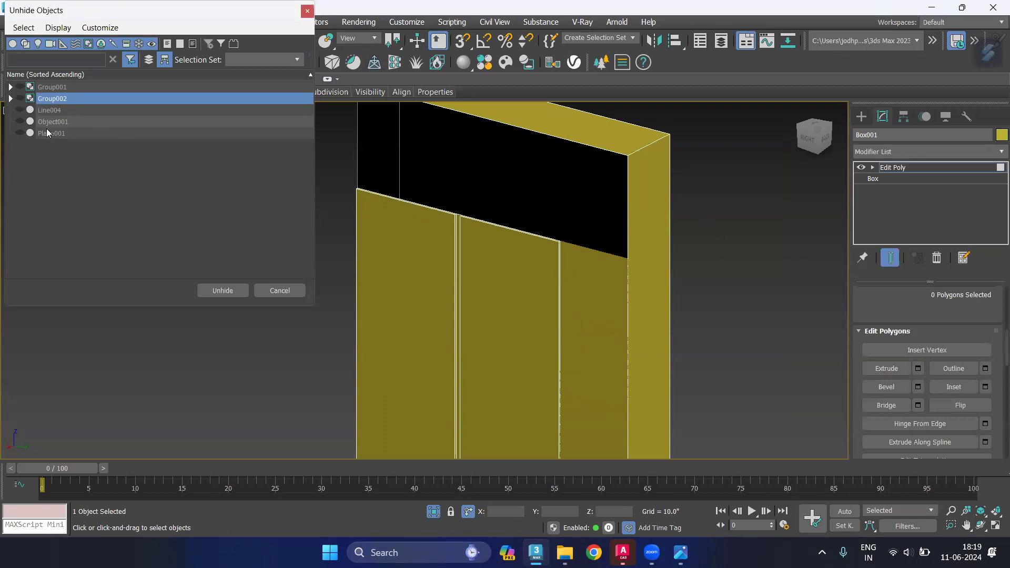
{"action": "left_click", "coordinate": [20, 132]}
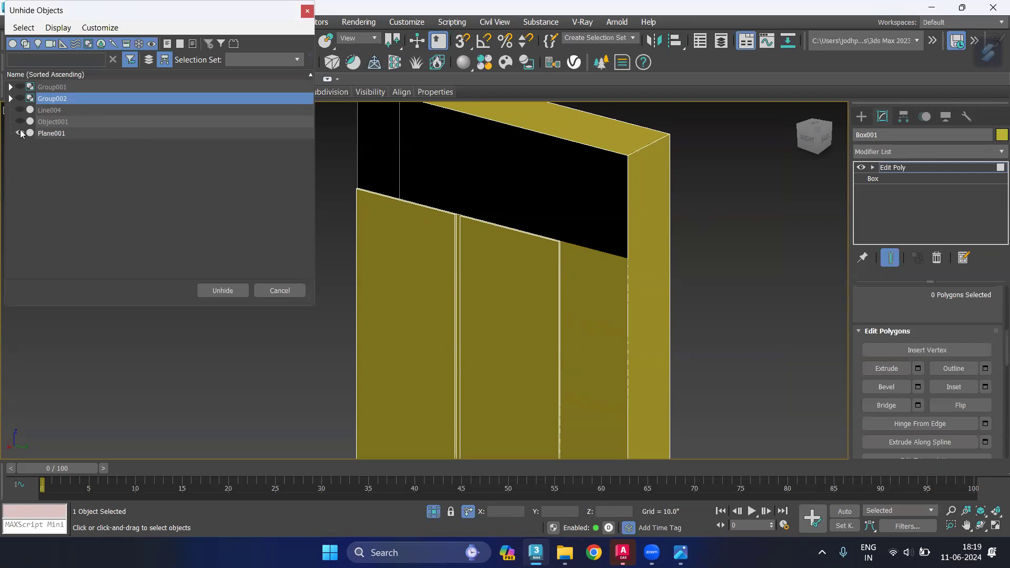
{"action": "left_click", "coordinate": [228, 291]}
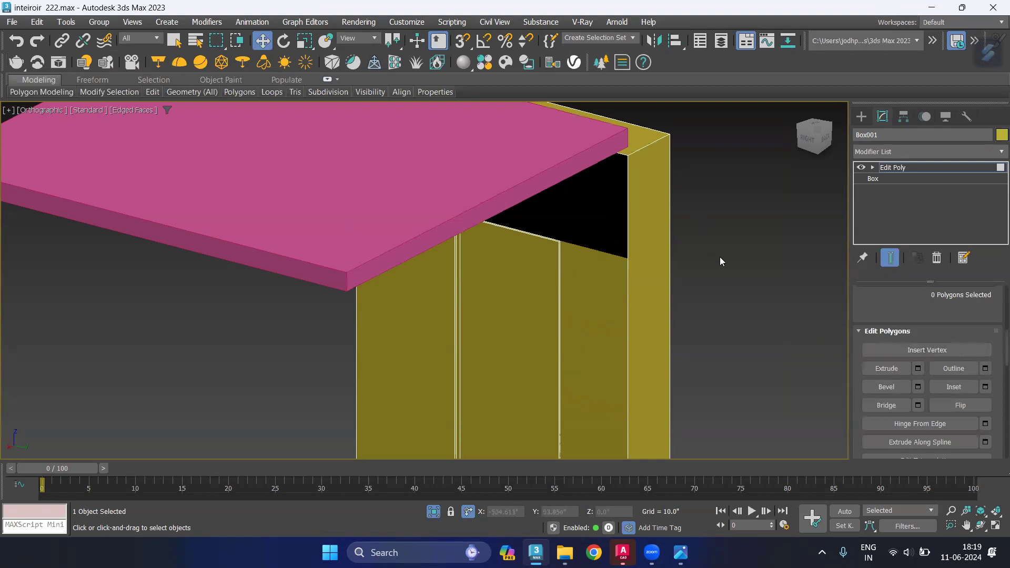
Unhide all remaining room objects around the wall panel
{"action": "right_click", "coordinate": [748, 260]}
{"action": "left_click", "coordinate": [759, 192]}
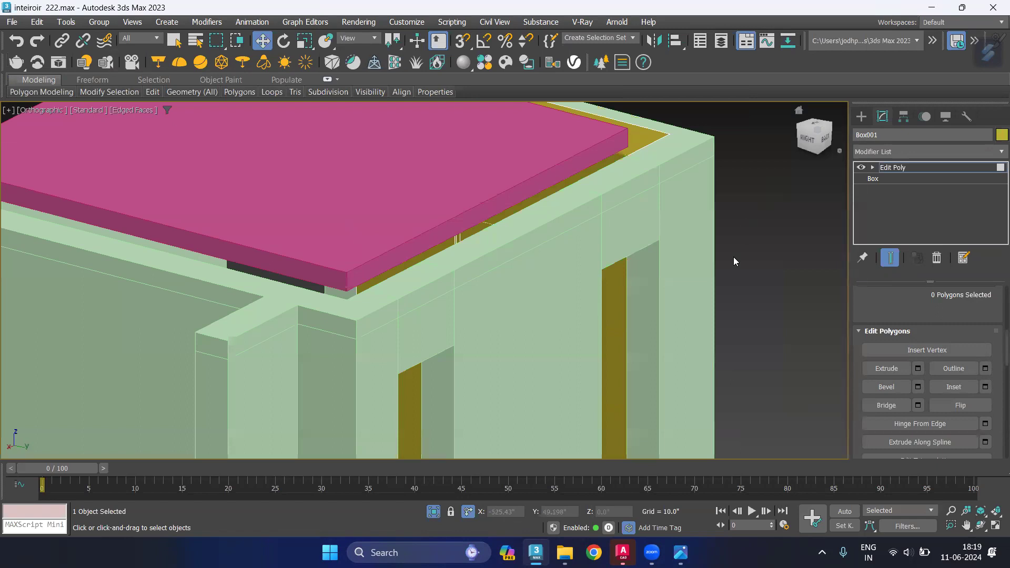
{"action": "scroll", "coordinate": [760, 255], "scroll_direction": "down", "scroll_amount": 1}
{"action": "scroll", "coordinate": [762, 242], "scroll_direction": "down", "scroll_amount": 3}
{"action": "scroll", "coordinate": [761, 242], "scroll_direction": "down", "scroll_amount": 2}
{"action": "scroll", "coordinate": [699, 263], "scroll_direction": "down", "scroll_amount": 2}
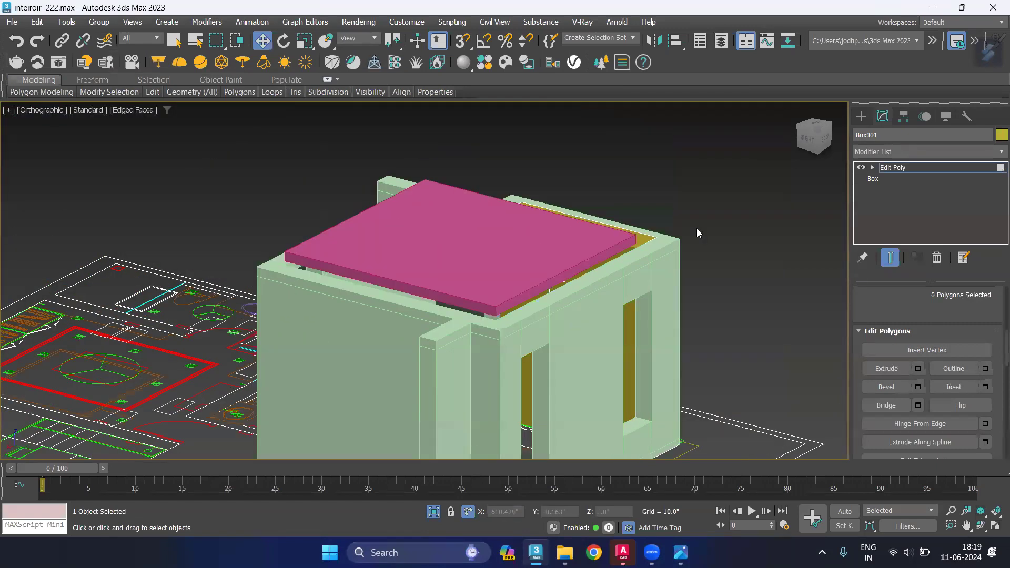
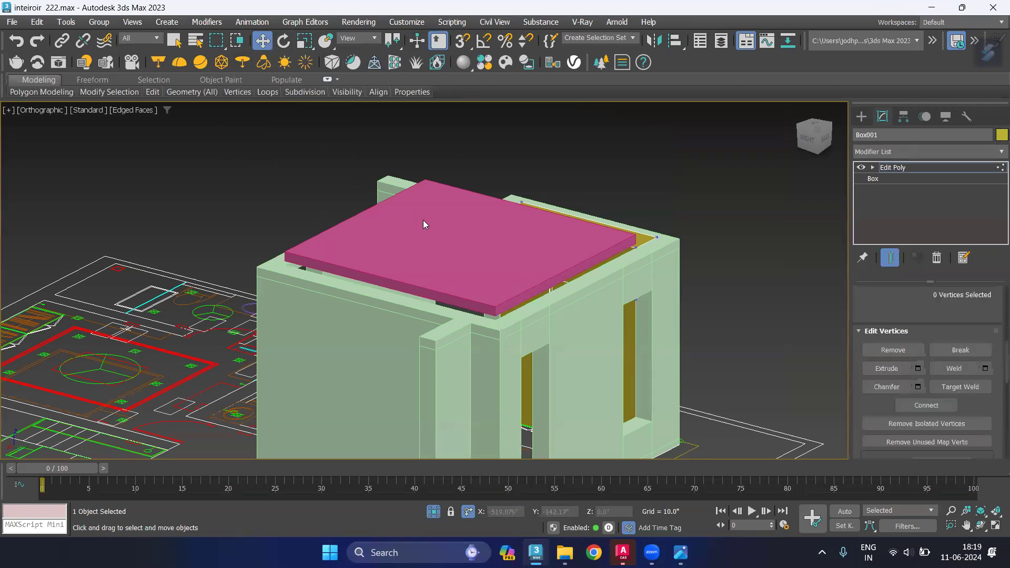
Hide the pink false-ceiling slab (Group002) and select the room wall Line004 to hide it
{"action": "key", "text": "4"}
{"action": "left_click", "coordinate": [437, 237]}
{"action": "right_click", "coordinate": [437, 237]}
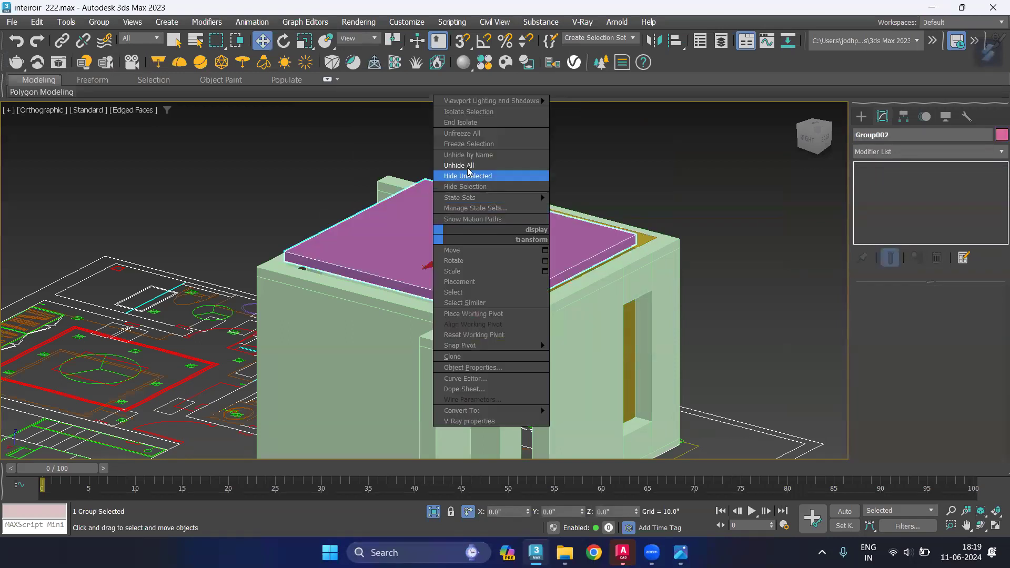
{"action": "left_click", "coordinate": [465, 186]}
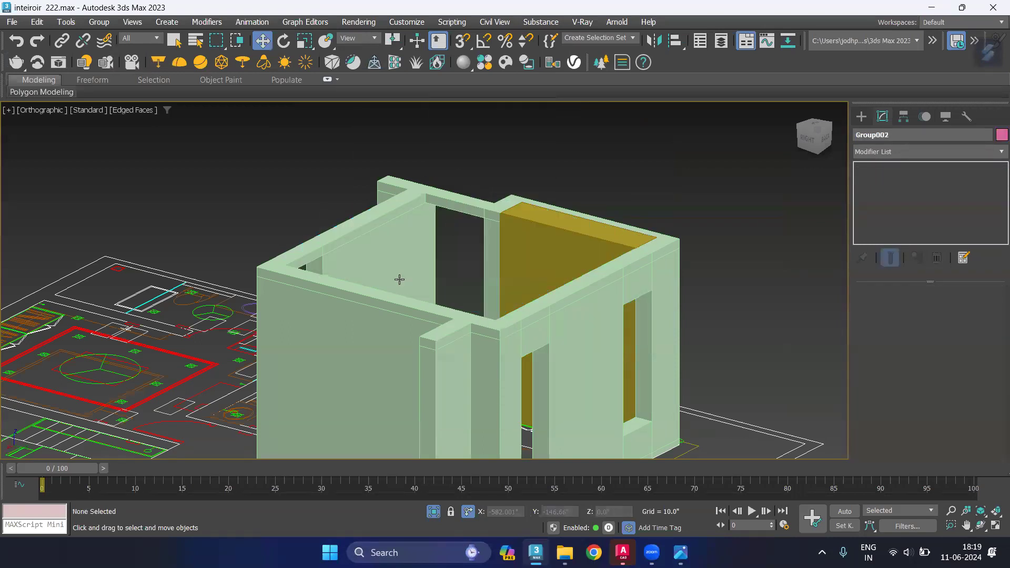
{"action": "left_click", "coordinate": [369, 335]}
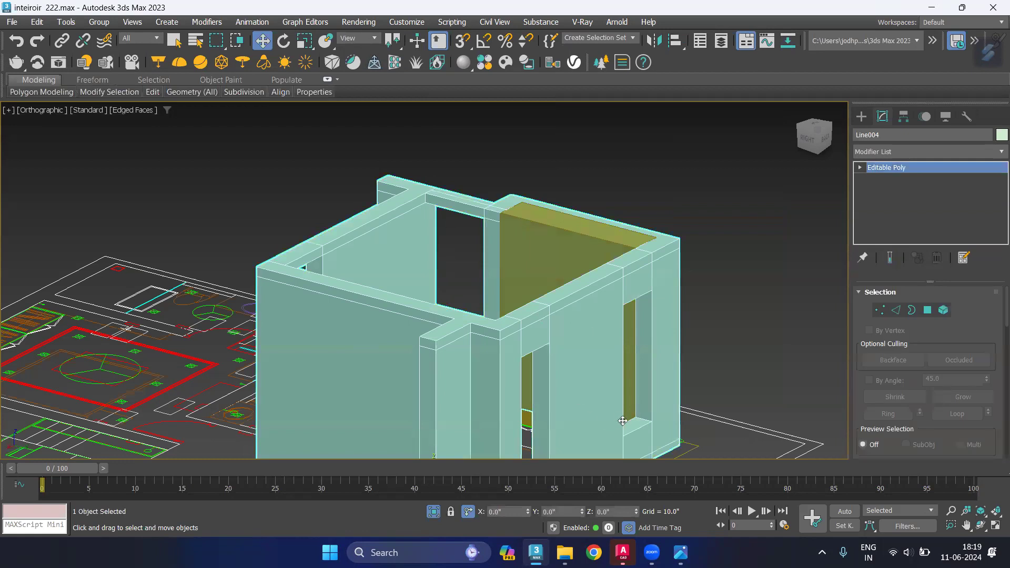
{"action": "right_click", "coordinate": [560, 354]}
Hide the room walls and select the yellow wardrobe box Box001
{"action": "left_click", "coordinate": [584, 275]}
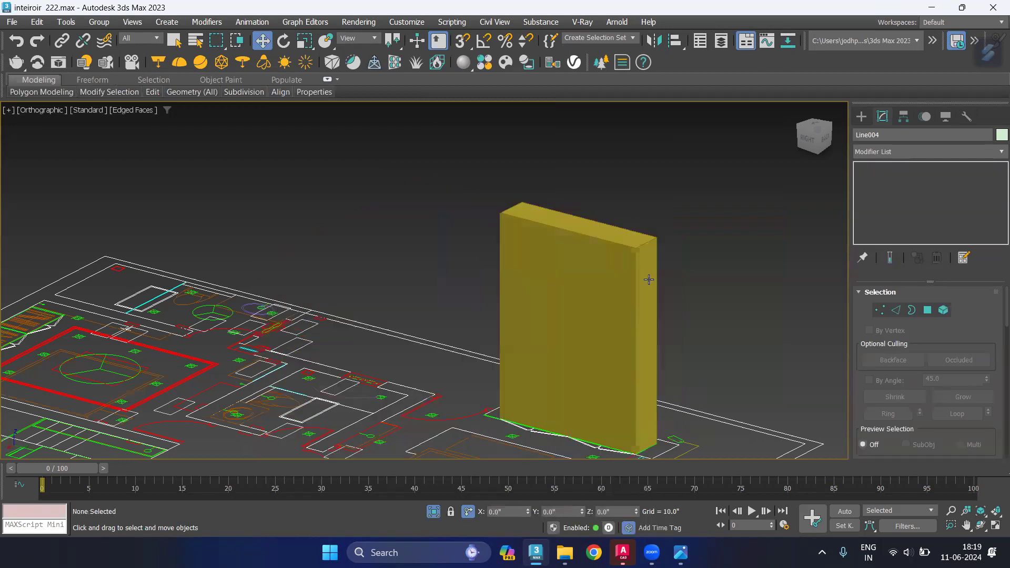
{"action": "scroll", "coordinate": [632, 254], "scroll_direction": "up", "scroll_amount": 3}
{"action": "left_click", "coordinate": [633, 254]}
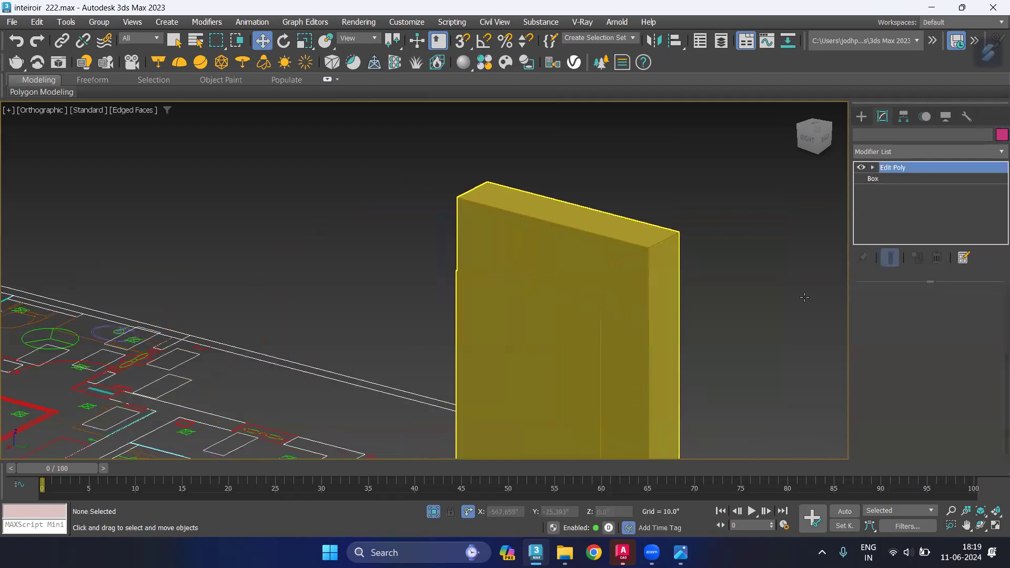
Attach the upper panel object and the right-hand shelf object into Box001
{"action": "scroll", "coordinate": [950, 368], "scroll_direction": "down", "scroll_amount": 3}
{"action": "scroll", "coordinate": [951, 367], "scroll_direction": "down", "scroll_amount": 3}
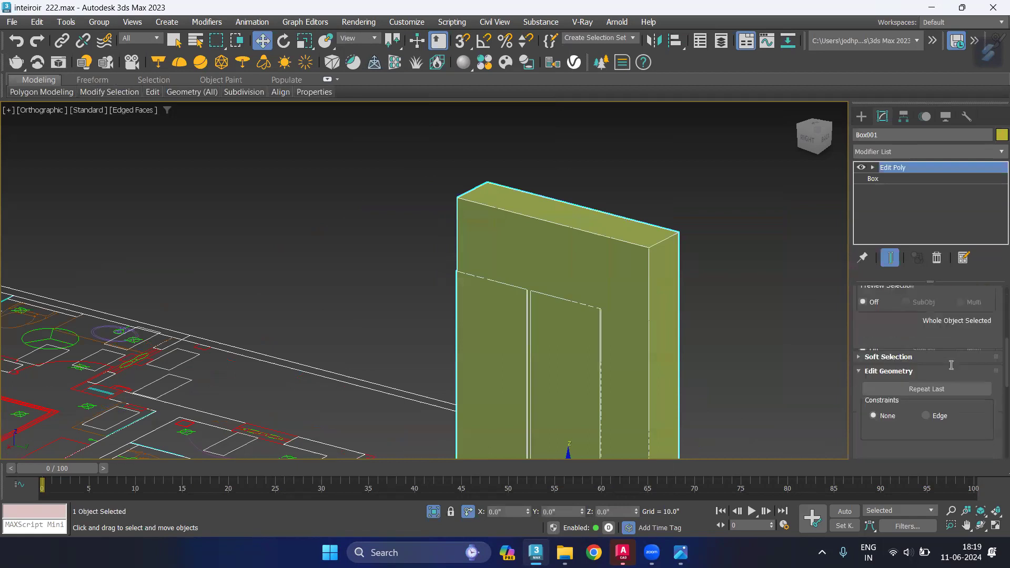
{"action": "scroll", "coordinate": [926, 382], "scroll_direction": "down", "scroll_amount": 3}
{"action": "left_click", "coordinate": [901, 394]}
{"action": "left_click", "coordinate": [591, 282]}
{"action": "left_click", "coordinate": [628, 378]}
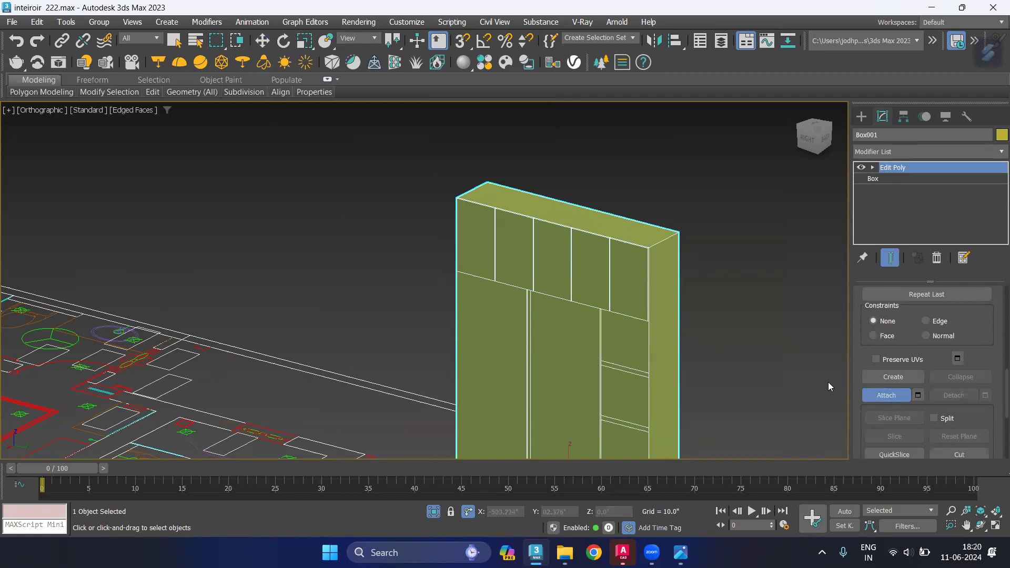
{"action": "left_click", "coordinate": [888, 395]}
Reselect the combined wardrobe and reframe the view around it
{"action": "key", "text": "w"}
{"action": "left_click", "coordinate": [783, 331]}
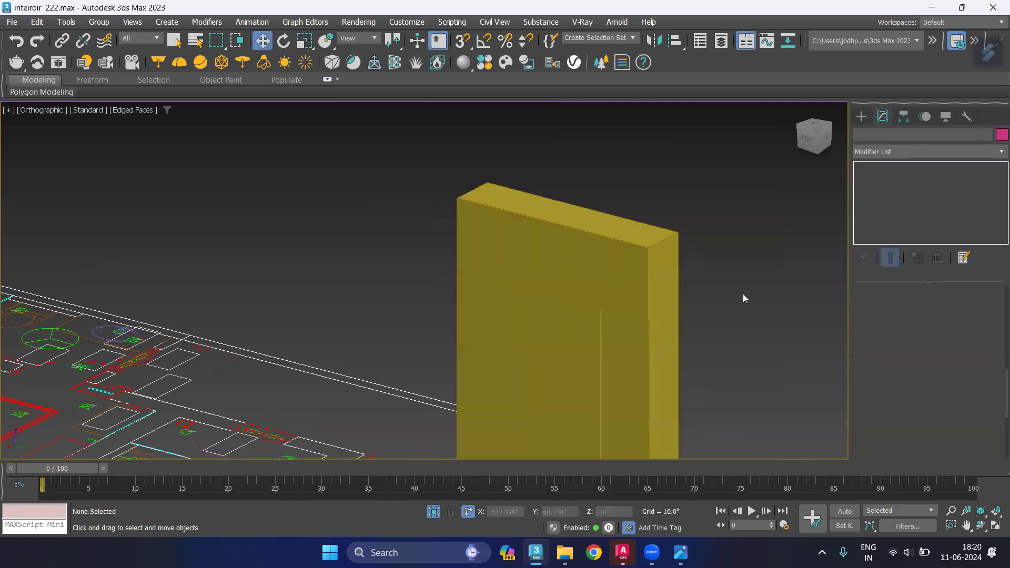
{"action": "middle_click_drag", "start_coordinate": [743, 293], "coordinate": [740, 275]}
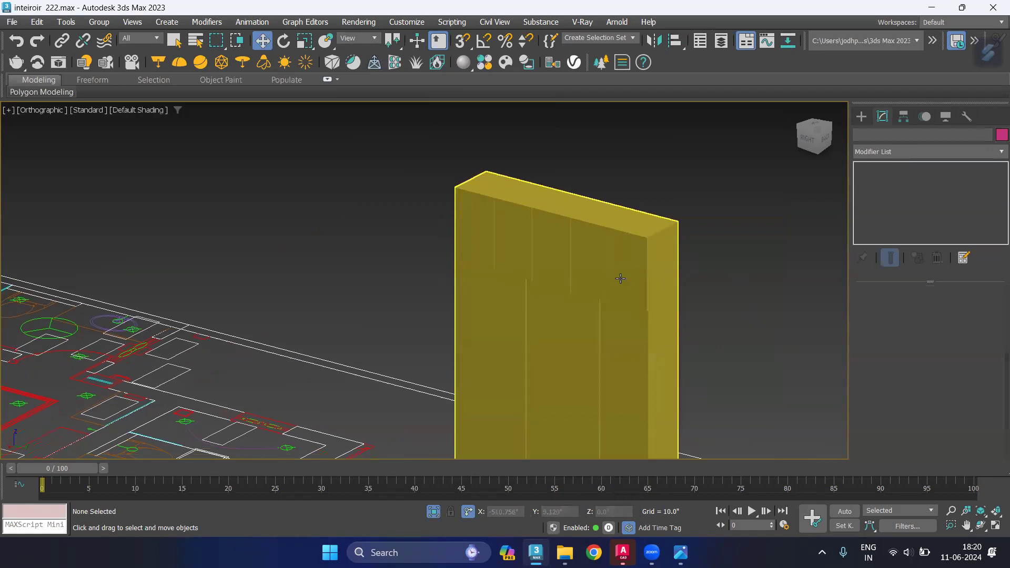
{"action": "scroll", "coordinate": [591, 287], "scroll_direction": "up", "scroll_amount": 3}
{"action": "left_click", "coordinate": [591, 283]}
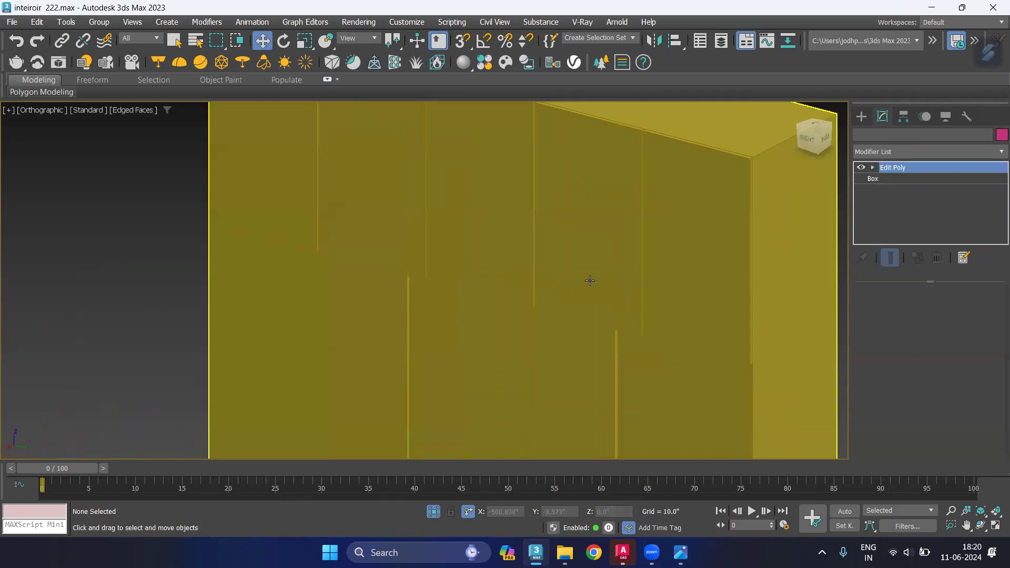
{"action": "scroll", "coordinate": [590, 281], "scroll_direction": "down", "scroll_amount": 2}
{"action": "middle_click_drag", "start_coordinate": [590, 281], "coordinate": [572, 203]}
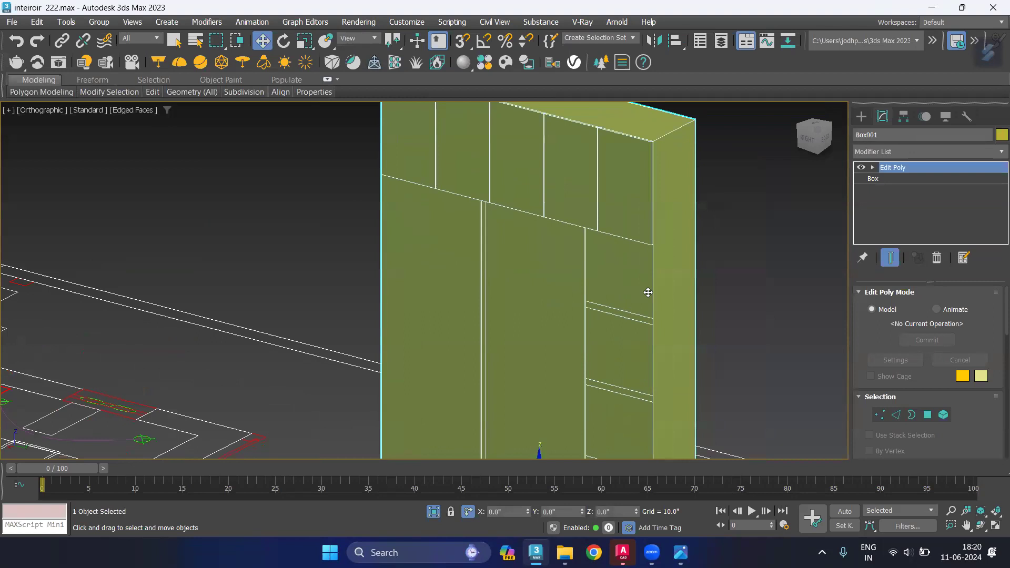
Enter Polygon mode and try selecting the right-column panel faces
{"action": "left_click", "coordinate": [927, 415]}
{"action": "left_click", "coordinate": [623, 284]}
{"action": "left_click", "coordinate": [623, 287]}
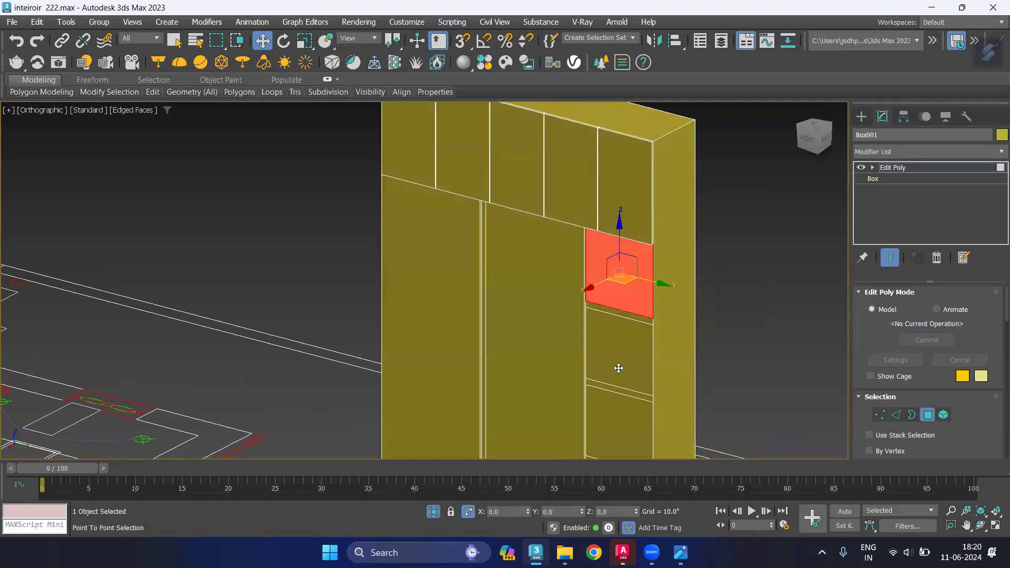
{"action": "left_click", "coordinate": [614, 417], "text": "ctrl"}
{"action": "middle_click_drag", "start_coordinate": [606, 416], "coordinate": [603, 313]}
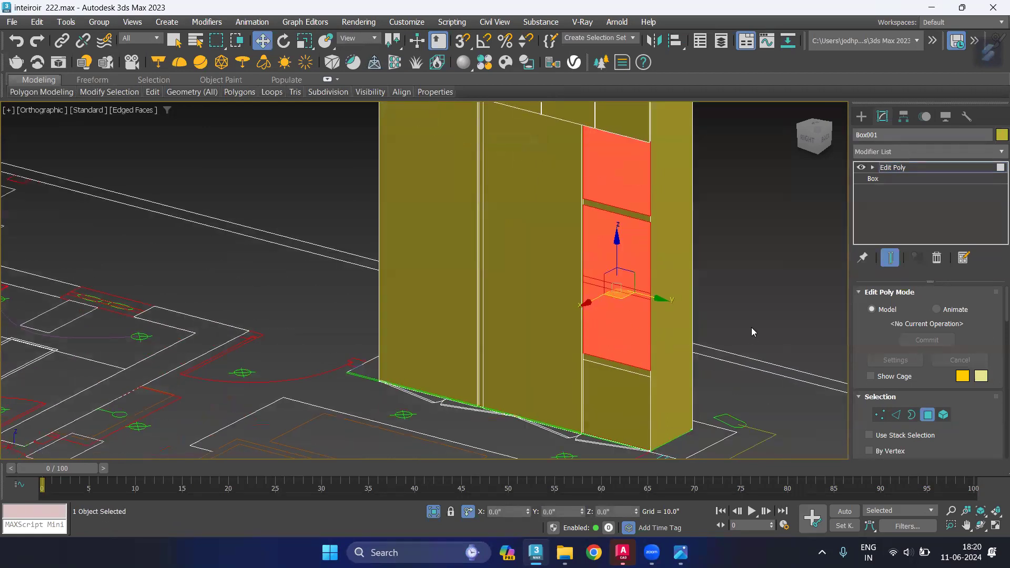
{"action": "left_click", "coordinate": [751, 328]}
{"action": "left_click", "coordinate": [627, 333]}
{"action": "left_click", "coordinate": [614, 255]}
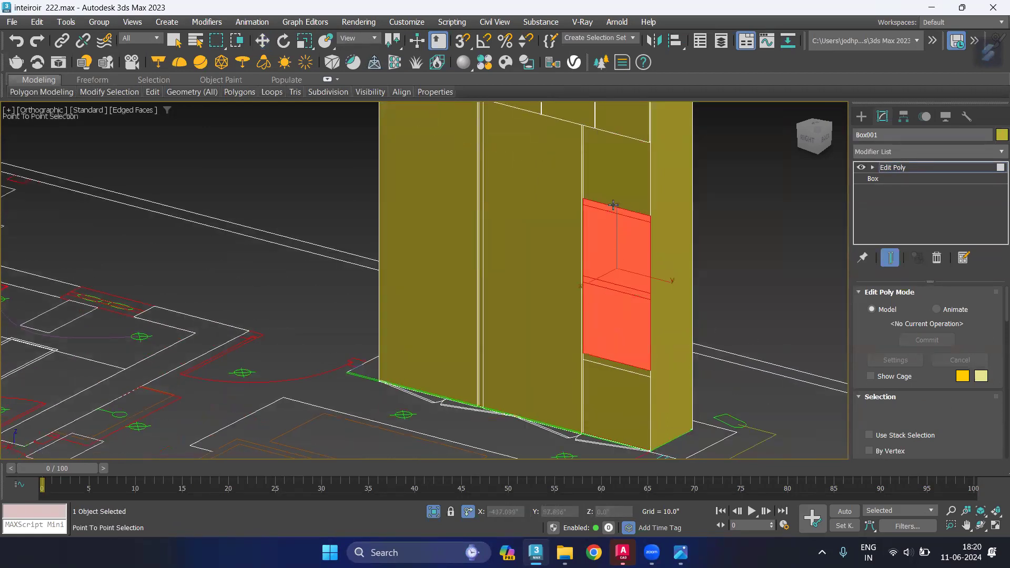
{"action": "key", "text": "ctrl+z"}
{"action": "key", "text": "ctrl+z"}
{"action": "left_click", "coordinate": [619, 190]}
{"action": "left_click", "coordinate": [620, 252], "text": "ctrl"}
{"action": "key", "text": "ctrl+z"}
{"action": "key", "text": "ctrl+z"}
Ctrl-select the four stacked panel faces of the right-hand column
{"action": "left_click", "coordinate": [617, 192]}
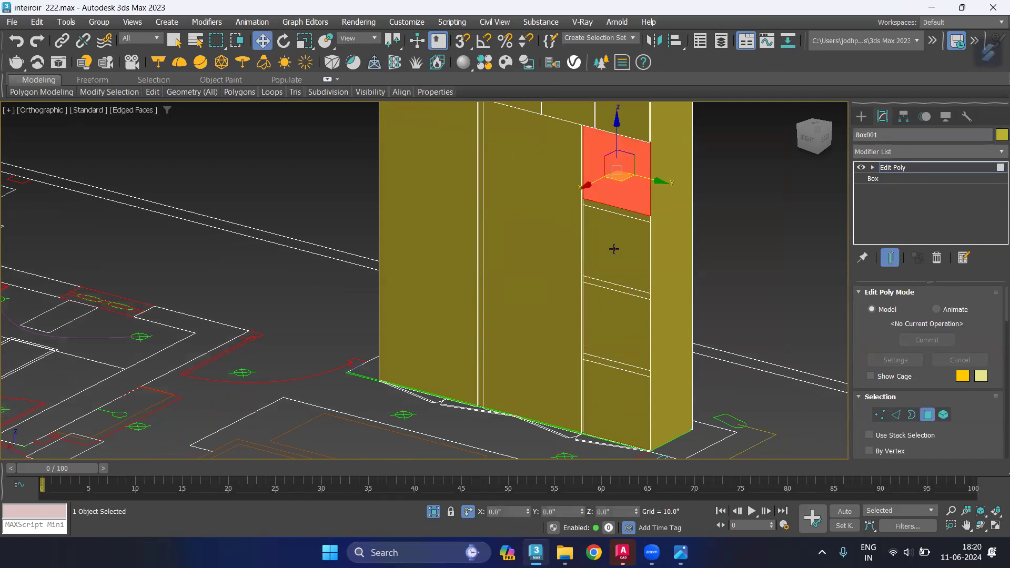
{"action": "left_click", "coordinate": [616, 257], "text": "ctrl"}
{"action": "left_click", "coordinate": [609, 347], "text": "ctrl"}
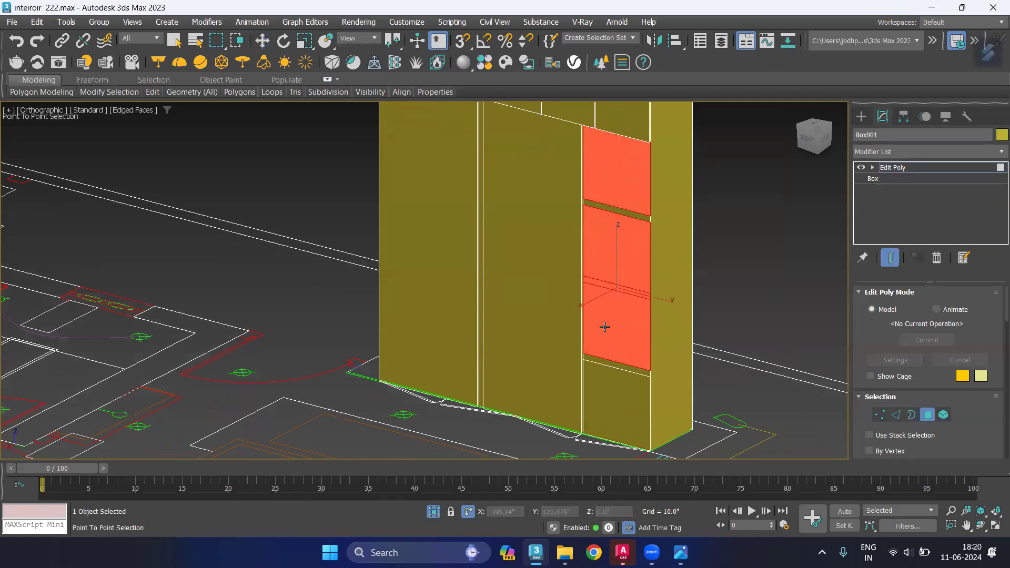
{"action": "key", "text": "ctrl+z"}
{"action": "left_click", "coordinate": [619, 300], "text": "ctrl"}
{"action": "key", "text": "ctrl+z"}
{"action": "key", "text": "ctrl+z"}
{"action": "key", "text": "w"}
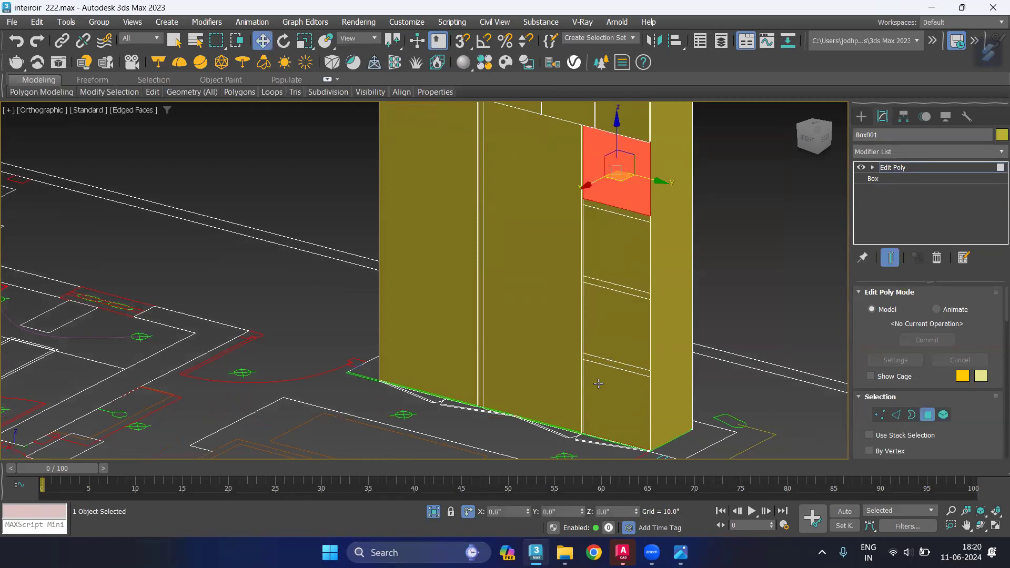
{"action": "left_click", "coordinate": [618, 258], "text": "ctrl"}
{"action": "left_click", "coordinate": [620, 324], "text": "ctrl"}
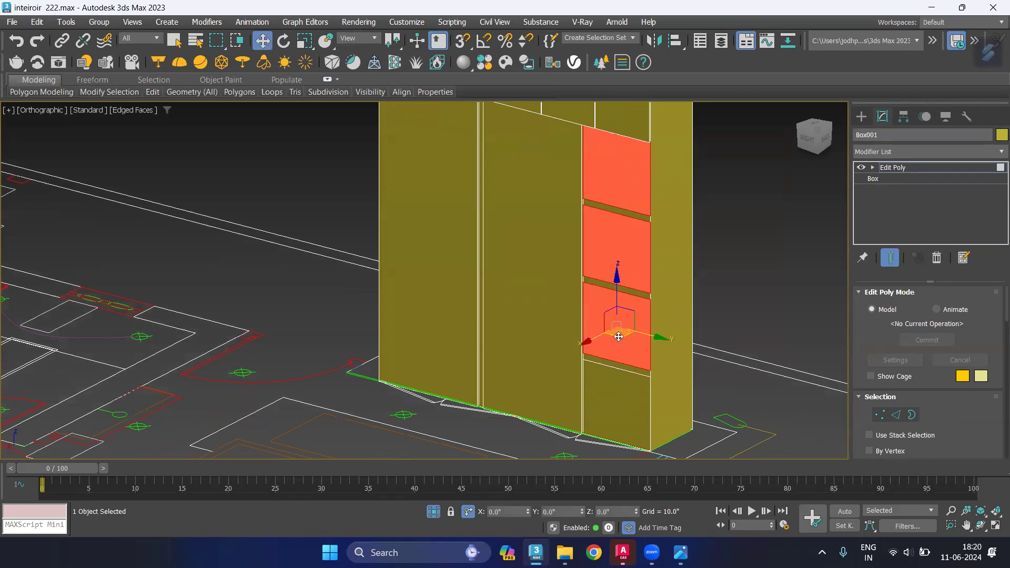
{"action": "left_click", "coordinate": [609, 409], "text": "ctrl"}
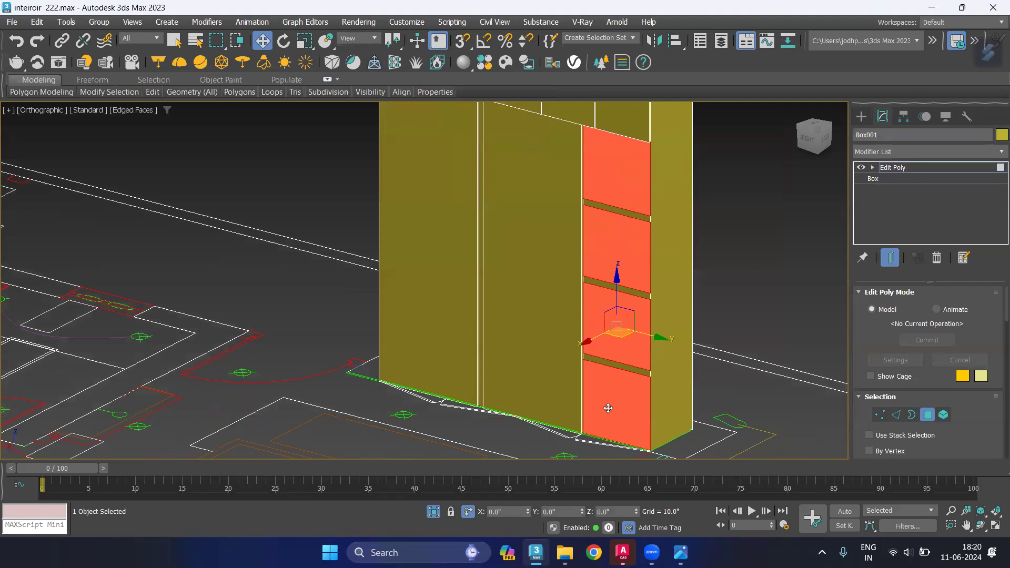
Restore the four-face polygon selection and scroll the panel down to Edit Polygons
{"action": "left_click", "coordinate": [925, 415]}
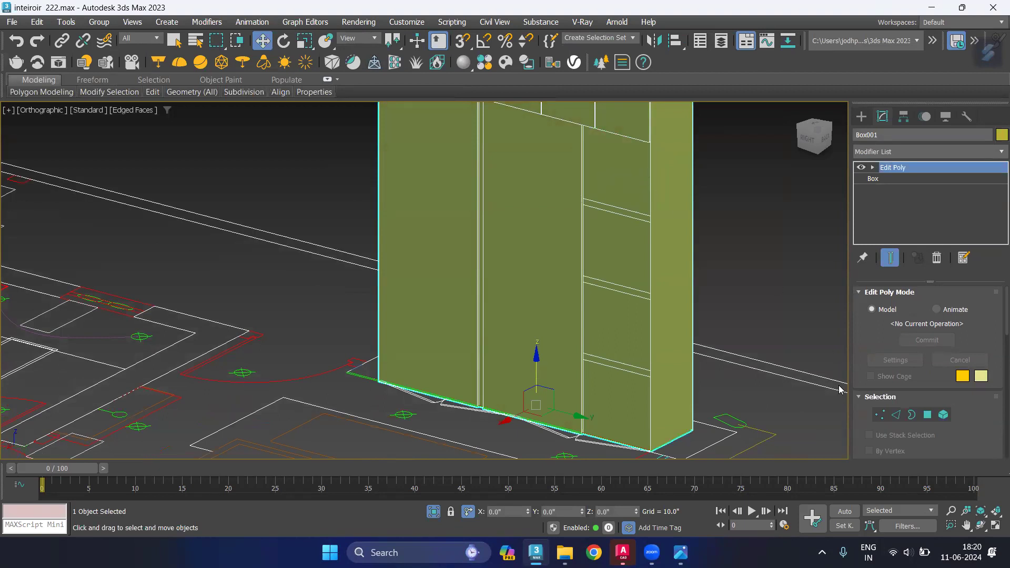
{"action": "left_click", "coordinate": [928, 416]}
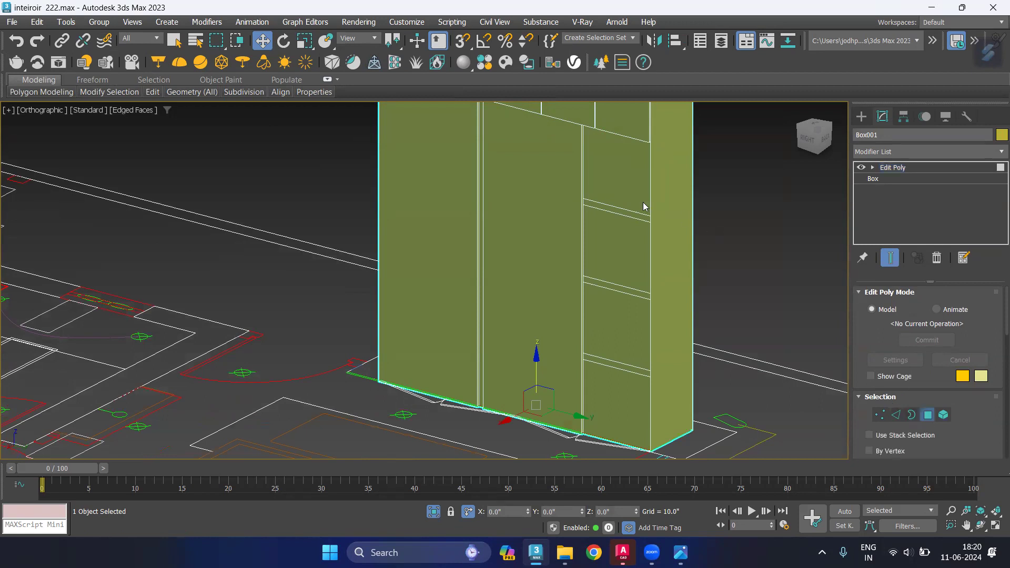
{"action": "left_click", "coordinate": [643, 203]}
{"action": "scroll", "coordinate": [946, 433], "scroll_direction": "down", "scroll_amount": 2}
{"action": "scroll", "coordinate": [952, 426], "scroll_direction": "down", "scroll_amount": 3}
{"action": "scroll", "coordinate": [960, 418], "scroll_direction": "down", "scroll_amount": 3}
{"action": "scroll", "coordinate": [964, 411], "scroll_direction": "down", "scroll_amount": 3}
{"action": "scroll", "coordinate": [958, 398], "scroll_direction": "down", "scroll_amount": 3}
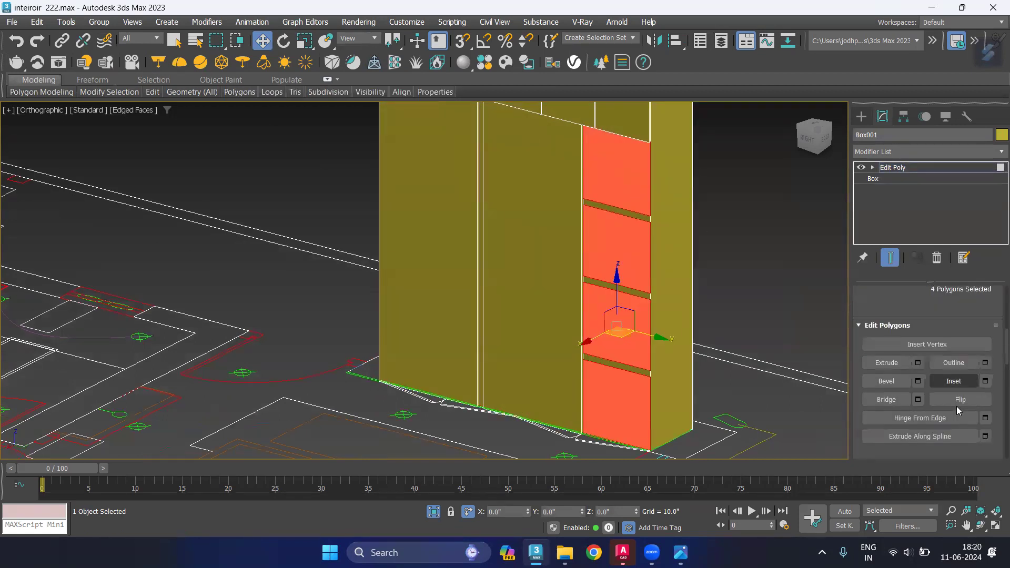
Inset the four selected faces and extrude them inward by -12 inches
{"action": "left_click", "coordinate": [986, 381]}
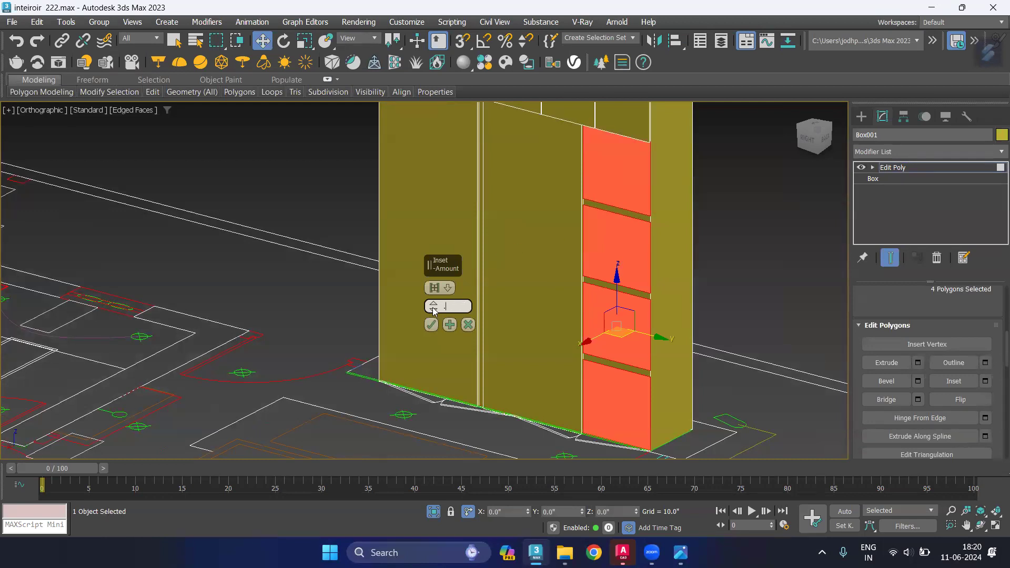
{"action": "type", "text": ".5"}
{"action": "left_click", "coordinate": [433, 327]}
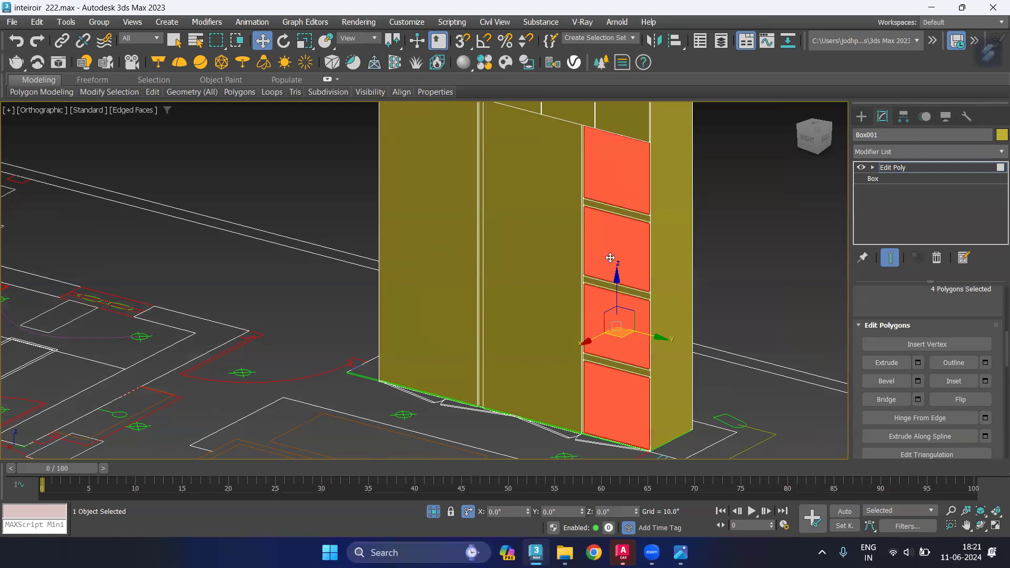
{"action": "left_click", "coordinate": [918, 363]}
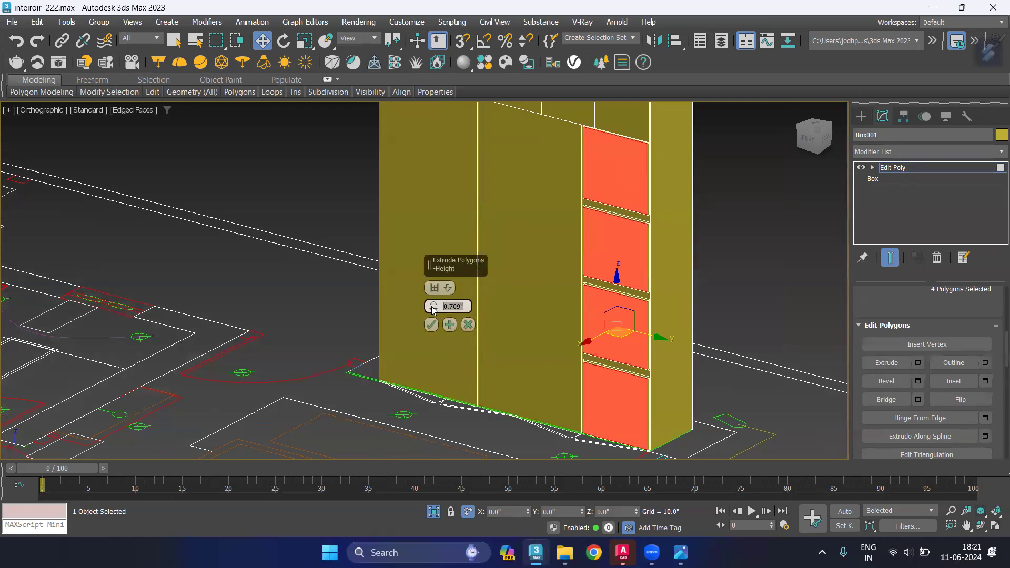
{"action": "type", "text": "-"}
{"action": "key", "text": "Return"}
Deepen the inward shelf extrusion to 15 inches and confirm it
{"action": "scroll", "coordinate": [625, 185], "scroll_direction": "up", "scroll_amount": 1}
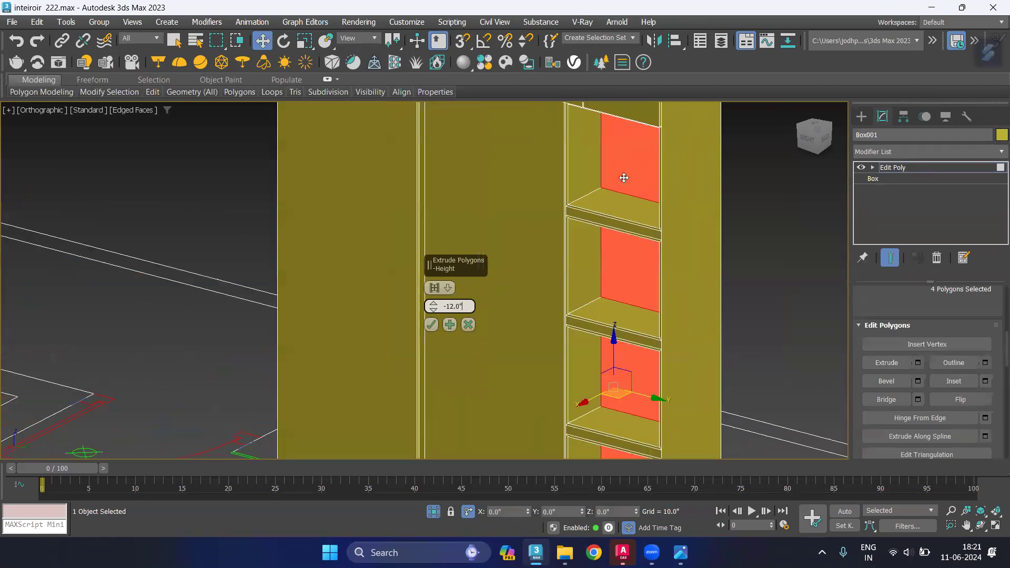
{"action": "scroll", "coordinate": [585, 204], "scroll_direction": "up", "scroll_amount": 1}
{"action": "scroll", "coordinate": [585, 204], "scroll_direction": "up", "scroll_amount": 1}
{"action": "scroll", "coordinate": [547, 217], "scroll_direction": "down", "scroll_amount": 1}
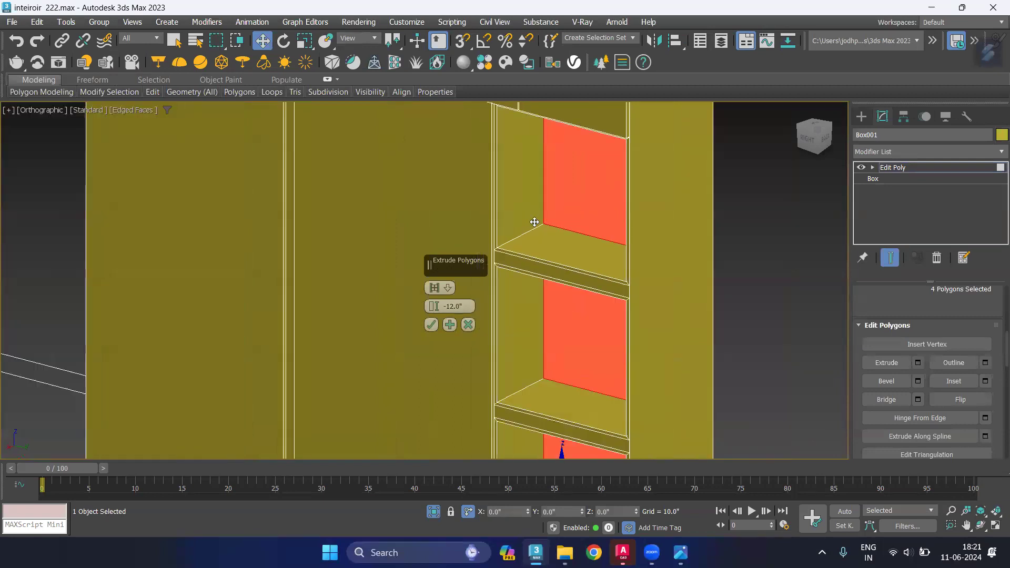
{"action": "middle_click_drag", "start_coordinate": [547, 217], "coordinate": [579, 214], "text": "alt"}
{"action": "scroll", "coordinate": [521, 203], "scroll_direction": "up", "scroll_amount": 1}
{"action": "middle_click_drag", "start_coordinate": [520, 203], "coordinate": [512, 232], "text": "alt"}
{"action": "left_click_drag", "start_coordinate": [463, 306], "coordinate": [437, 310]}
{"action": "type", "text": "-15"}
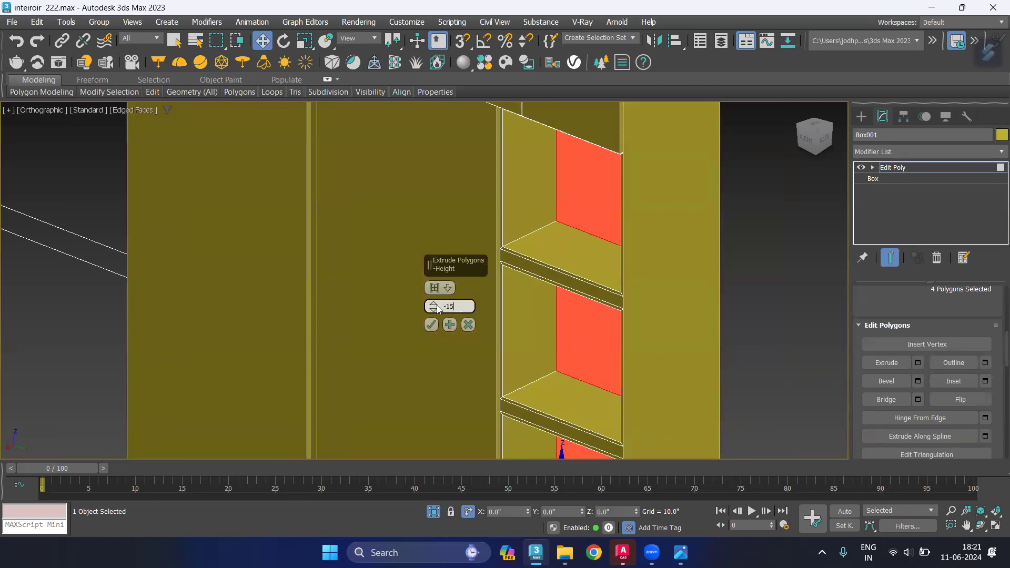
{"action": "key", "text": "Return"}
{"action": "left_click", "coordinate": [432, 329]}
Deselect the faces and orbit and zoom around to inspect the whole wardrobe
{"action": "left_click", "coordinate": [764, 266]}
{"action": "mouse_move", "coordinate": [764, 269]}
{"action": "middle_mouse_down", "text": "alt"}
{"action": "mouse_move", "coordinate": [750, 302]}
{"action": "mouse_move", "coordinate": [695, 266]}
{"action": "mouse_move", "coordinate": [603, 289]}
{"action": "mouse_move", "coordinate": [694, 286]}
{"action": "middle_mouse_up", "text": "alt"}
{"action": "scroll", "coordinate": [637, 296], "scroll_direction": "down", "scroll_amount": 5}
{"action": "mouse_move", "coordinate": [628, 295]}
{"action": "middle_mouse_down", "text": "alt"}
{"action": "mouse_move", "coordinate": [643, 242]}
{"action": "mouse_move", "coordinate": [657, 249]}
{"action": "middle_mouse_up", "text": "alt"}
{"action": "scroll", "coordinate": [658, 239], "scroll_direction": "up", "scroll_amount": 10}
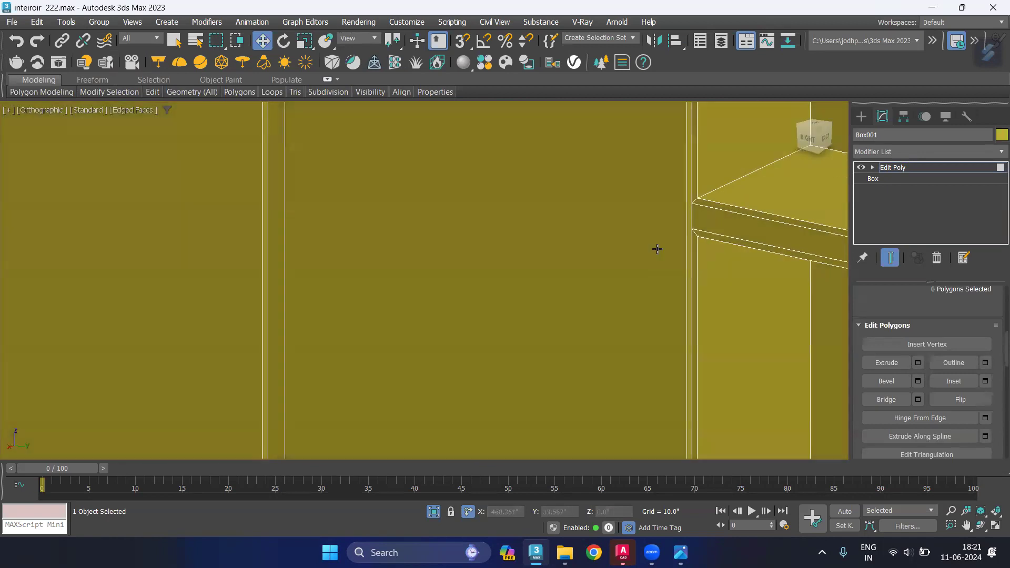
{"action": "scroll", "coordinate": [697, 211], "scroll_direction": "down", "scroll_amount": 5}
{"action": "scroll", "coordinate": [641, 255], "scroll_direction": "down", "scroll_amount": 3}
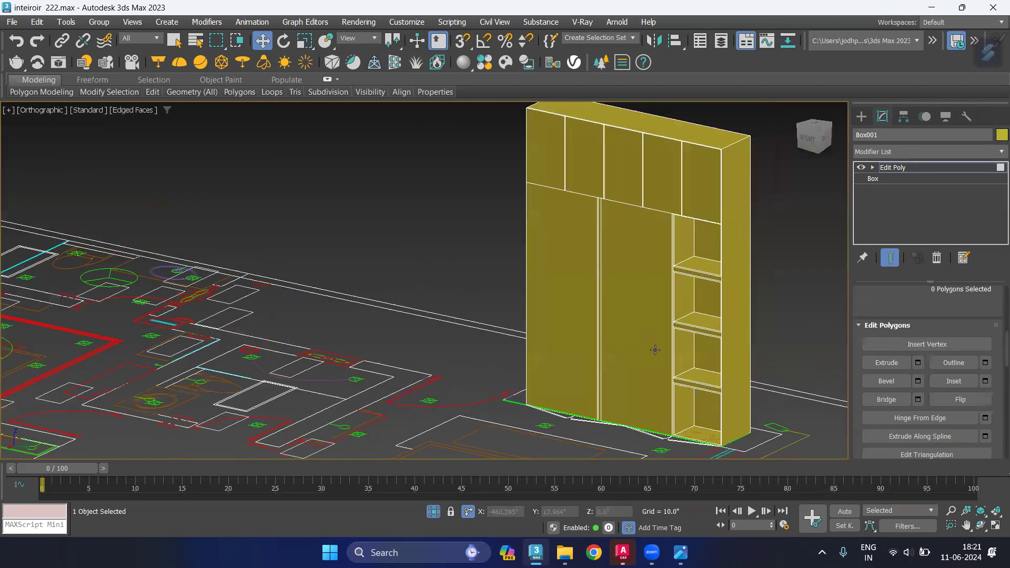
{"action": "scroll", "coordinate": [619, 210], "scroll_direction": "up", "scroll_amount": 2}
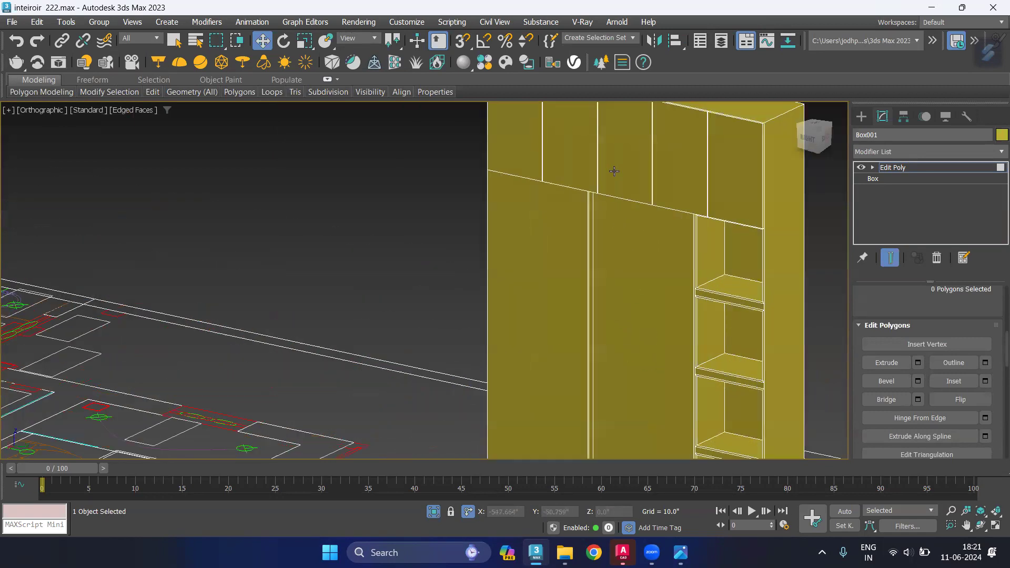
{"action": "scroll", "coordinate": [610, 191], "scroll_direction": "down", "scroll_amount": 3}
{"action": "middle_click_drag", "start_coordinate": [610, 192], "coordinate": [614, 191], "text": "alt"}
{"action": "scroll", "coordinate": [618, 229], "scroll_direction": "up", "scroll_amount": 8}
{"action": "scroll", "coordinate": [617, 229], "scroll_direction": "up", "scroll_amount": 2}
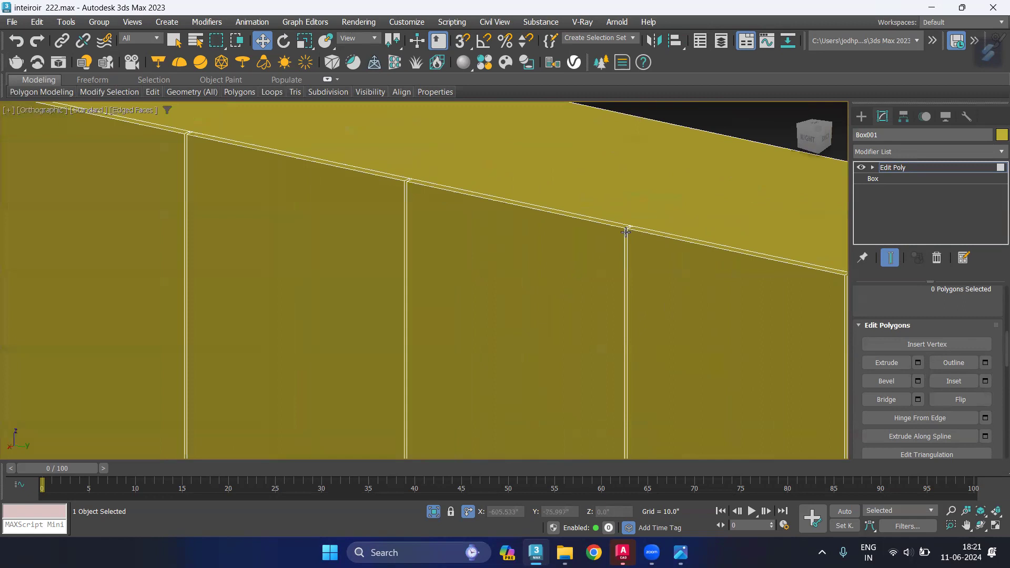
{"action": "scroll", "coordinate": [617, 230], "scroll_direction": "up", "scroll_amount": 2}
{"action": "scroll", "coordinate": [538, 274], "scroll_direction": "up", "scroll_amount": 3}
{"action": "scroll", "coordinate": [538, 274], "scroll_direction": "down", "scroll_amount": 3}
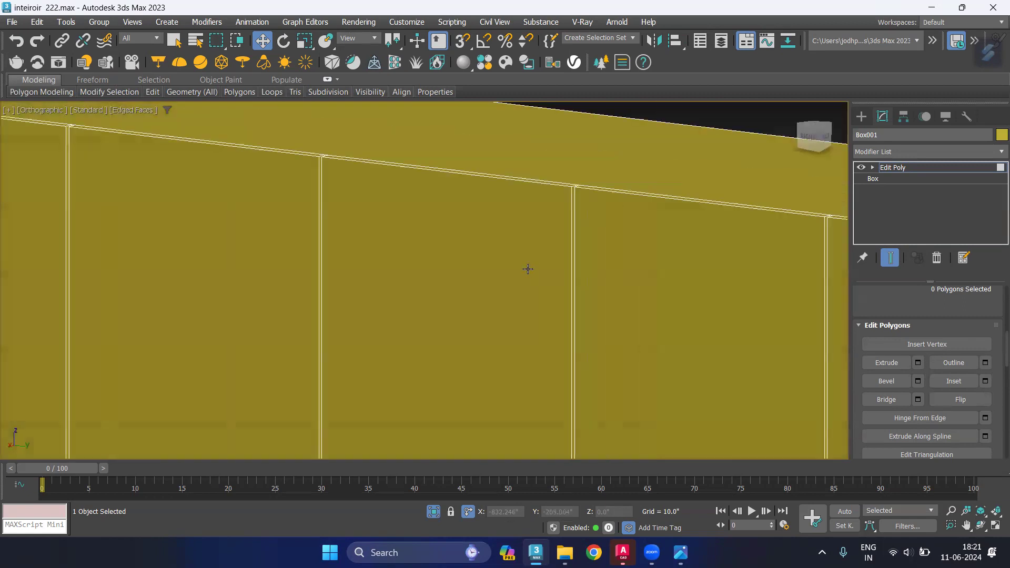
{"action": "scroll", "coordinate": [526, 269], "scroll_direction": "down", "scroll_amount": 3}
{"action": "scroll", "coordinate": [471, 293], "scroll_direction": "down", "scroll_amount": 2}
{"action": "scroll", "coordinate": [463, 316], "scroll_direction": "up", "scroll_amount": 1}
{"action": "scroll", "coordinate": [475, 290], "scroll_direction": "down", "scroll_amount": 2}
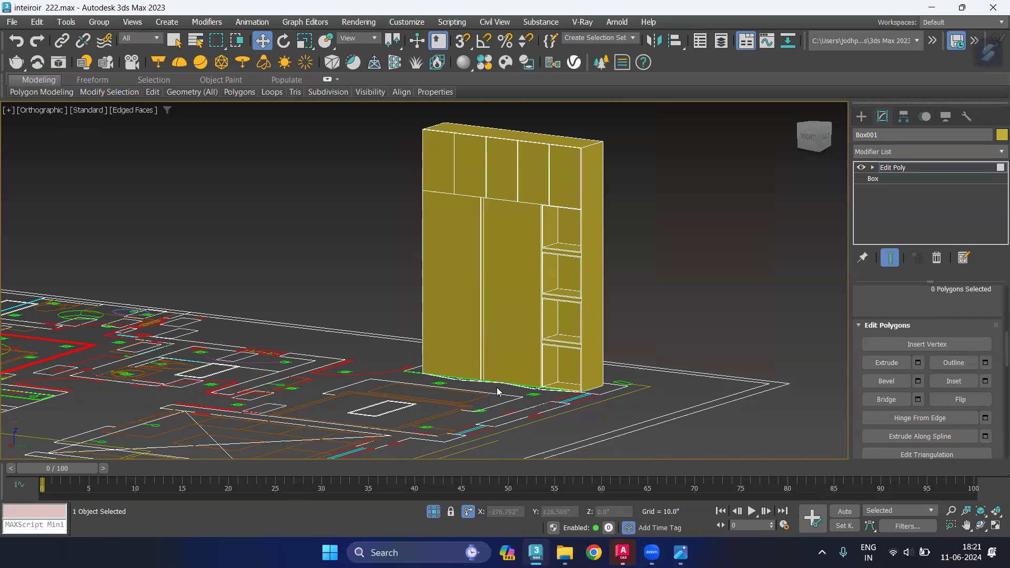
{"action": "right_click", "coordinate": [621, 293]}
Switch to the Right view and frame the wardrobe's base
{"action": "key", "text": "Escape"}
{"action": "right_click", "coordinate": [619, 292]}
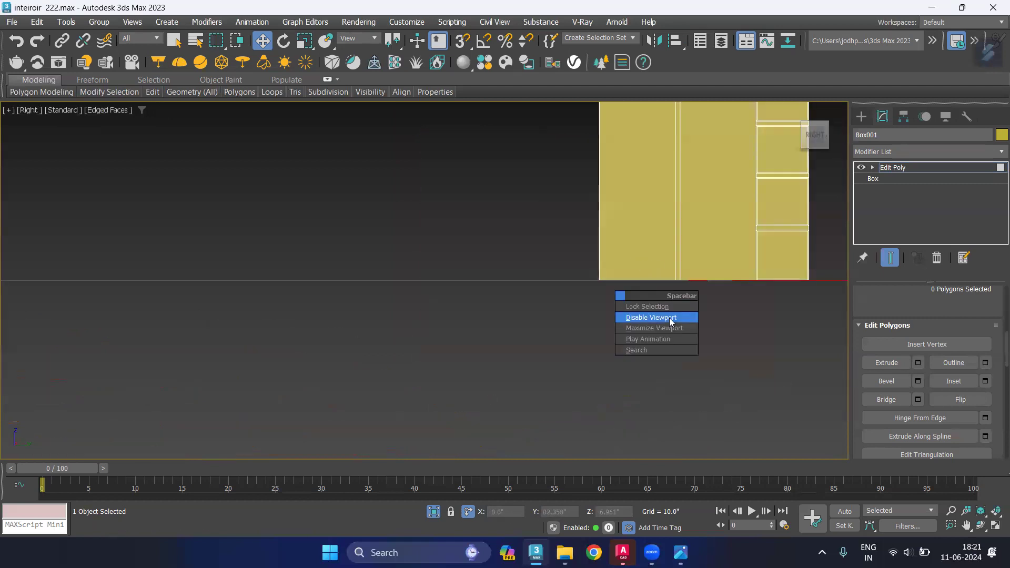
{"action": "middle_click_drag", "start_coordinate": [621, 376], "coordinate": [648, 297]}
{"action": "scroll", "coordinate": [671, 221], "scroll_direction": "down", "scroll_amount": 2}
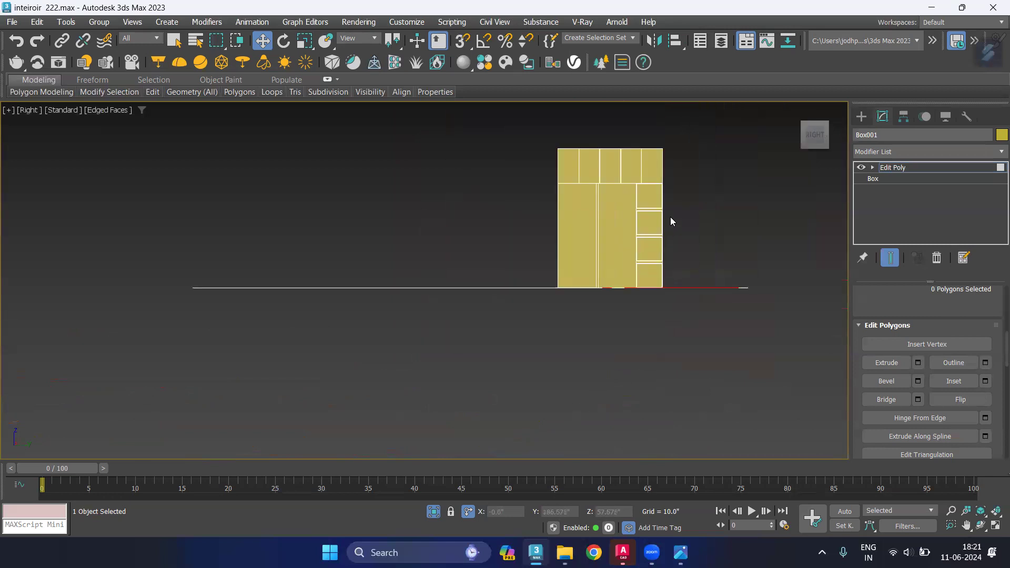
{"action": "key", "text": "ctrl+a"}
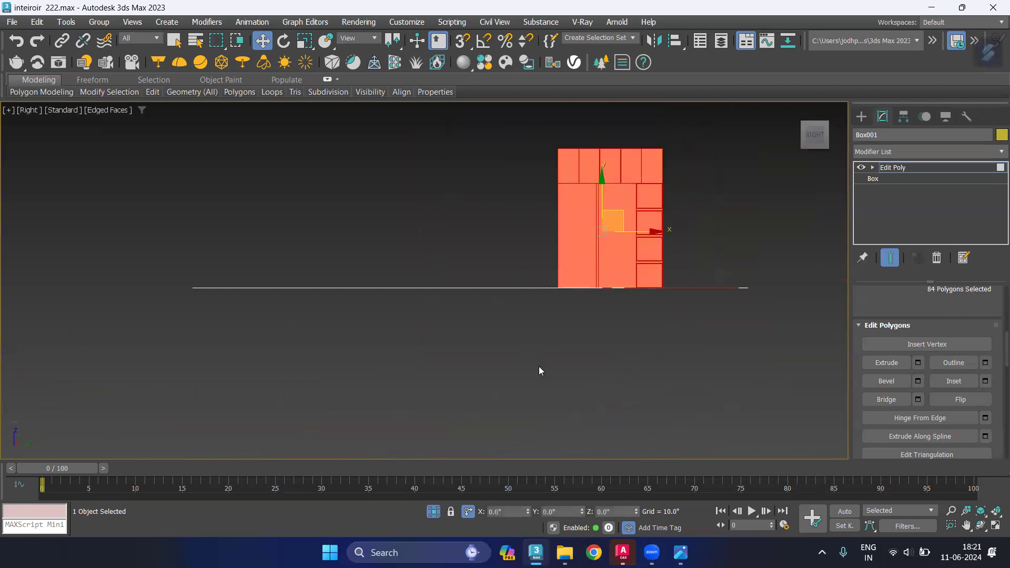
{"action": "left_click", "coordinate": [700, 335]}
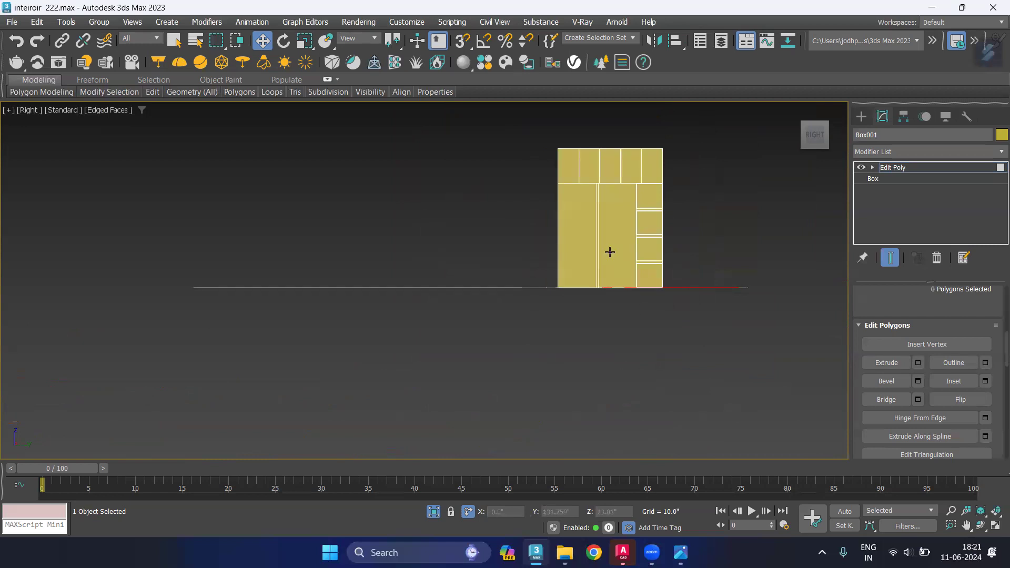
{"action": "scroll", "coordinate": [616, 288], "scroll_direction": "up", "scroll_amount": 2}
{"action": "scroll", "coordinate": [615, 289], "scroll_direction": "up", "scroll_amount": 5}
{"action": "middle_click_drag", "start_coordinate": [661, 317], "coordinate": [521, 345]}
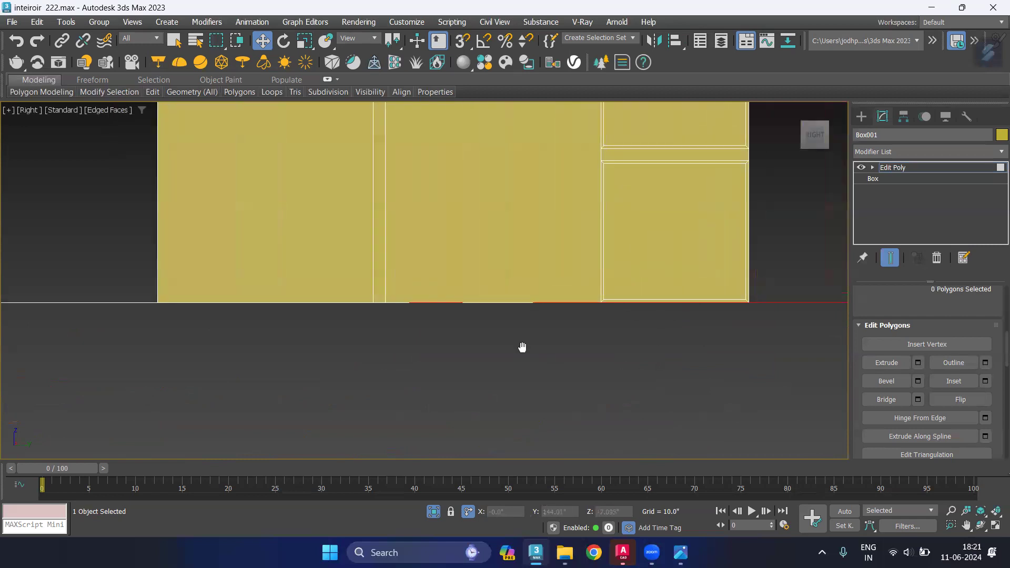
Select the wardrobe's bottom vertices and move them up 4 inches in Y
{"action": "left_click_drag", "start_coordinate": [270, 371], "coordinate": [117, 368]}
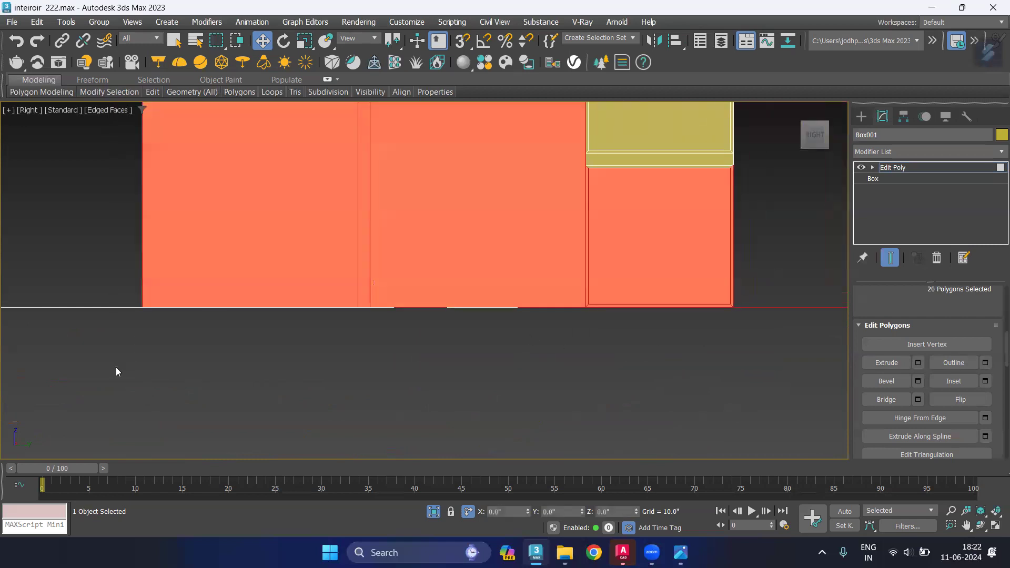
{"action": "key", "text": "1"}
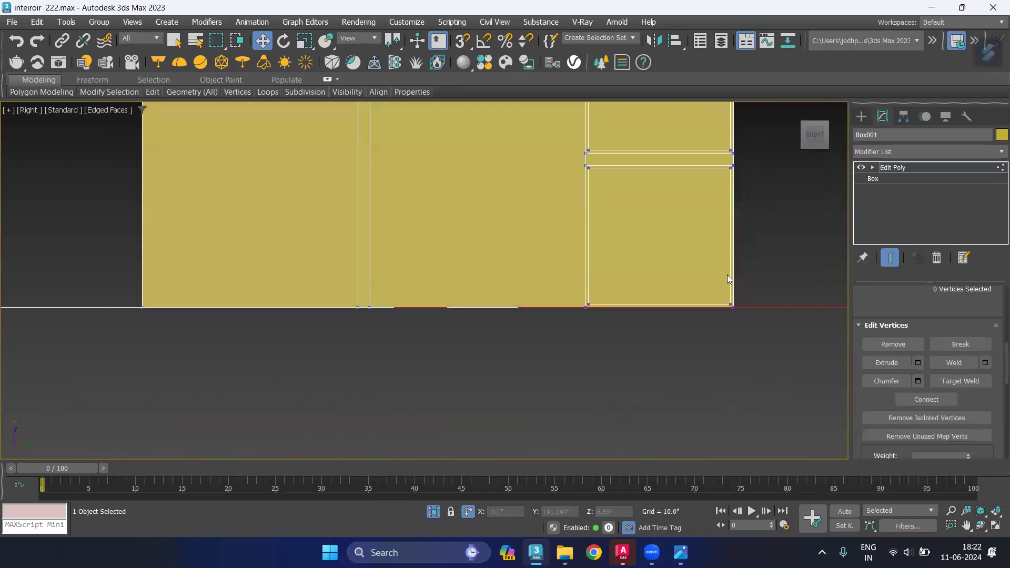
{"action": "left_click_drag", "start_coordinate": [40, 358], "coordinate": [40, 358]}
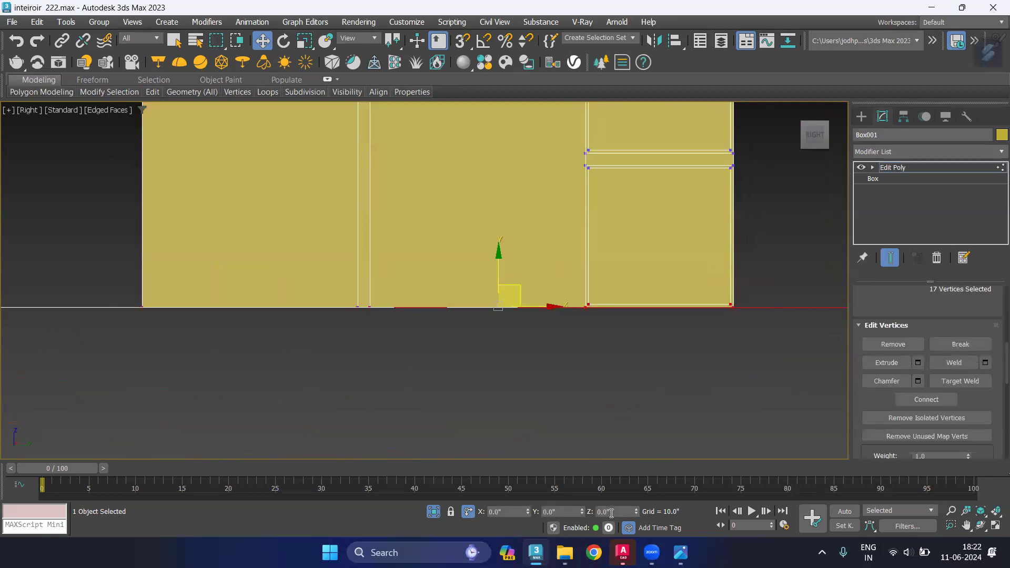
{"action": "left_click", "coordinate": [561, 512]}
{"action": "key", "text": "Return"}
{"action": "left_click", "coordinate": [782, 281]}
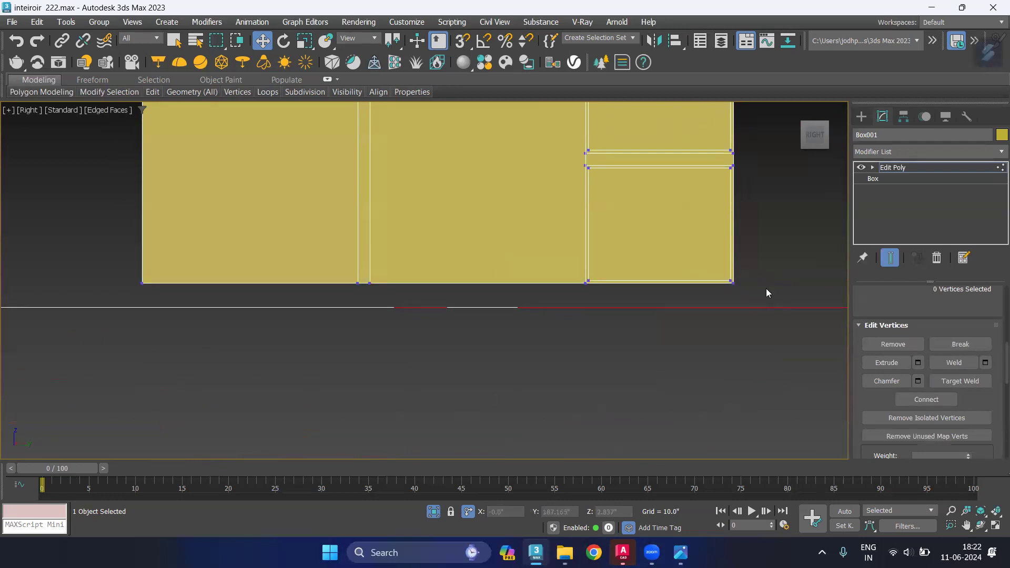
Return to shaded Perspective, exit Vertex mode and orbit around the raised wardrobe
{"action": "key", "text": "shift+z"}
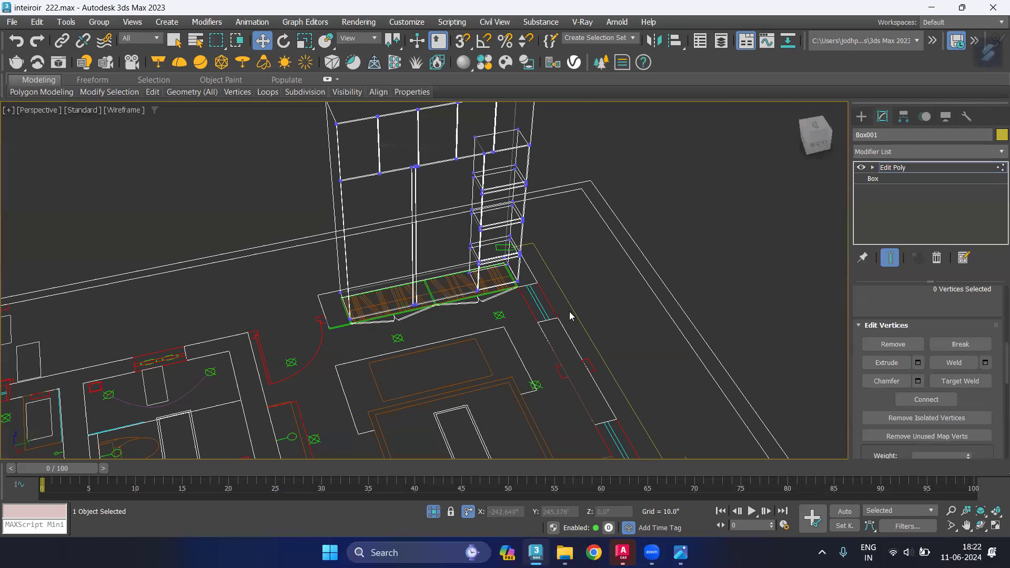
{"action": "key", "text": "F3"}
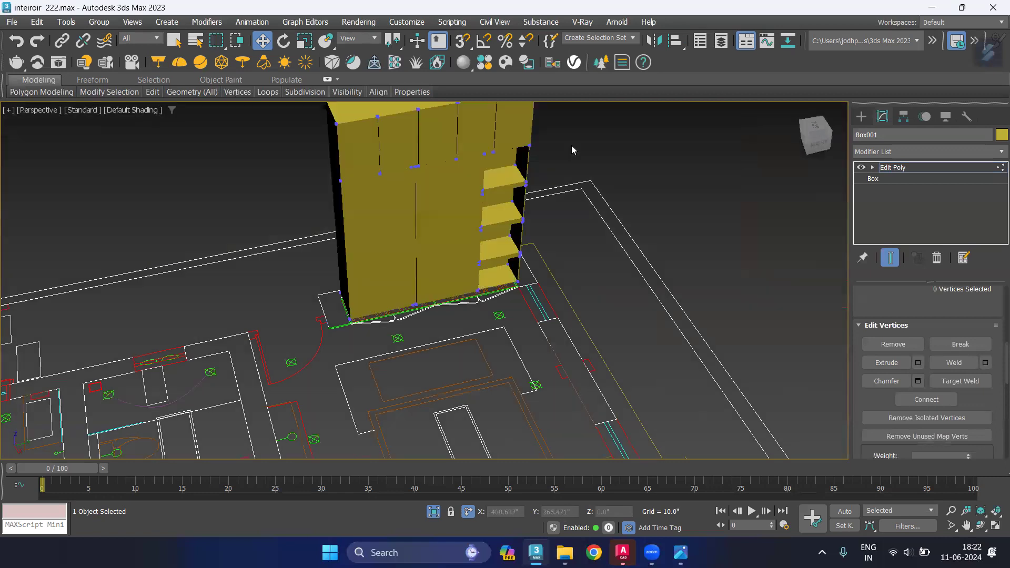
{"action": "key", "text": "1"}
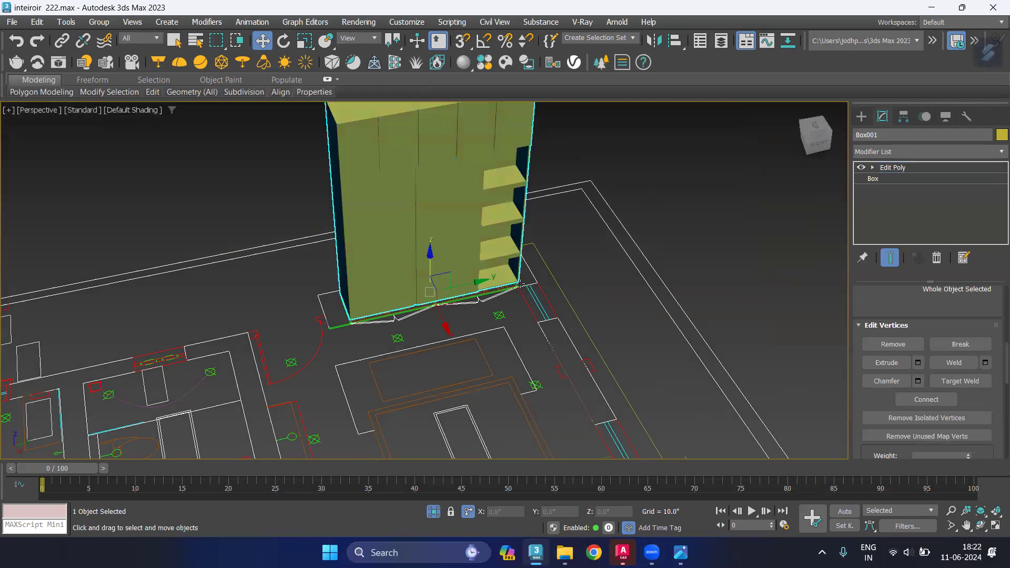
{"action": "left_click", "coordinate": [611, 192]}
{"action": "mouse_move", "coordinate": [586, 338]}
{"action": "middle_mouse_down", "text": "alt"}
{"action": "mouse_move", "coordinate": [522, 314]}
{"action": "mouse_move", "coordinate": [446, 258]}
{"action": "middle_mouse_up", "text": "alt"}
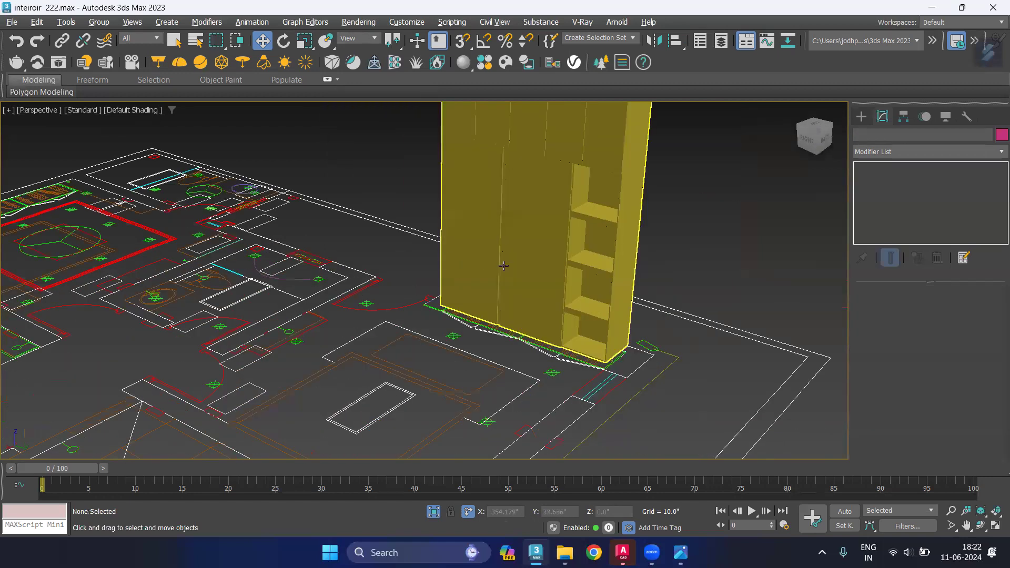
{"action": "scroll", "coordinate": [503, 266], "scroll_direction": "down", "scroll_amount": 2}
{"action": "scroll", "coordinate": [500, 274], "scroll_direction": "down", "scroll_amount": 4}
{"action": "scroll", "coordinate": [489, 277], "scroll_direction": "up", "scroll_amount": 6}
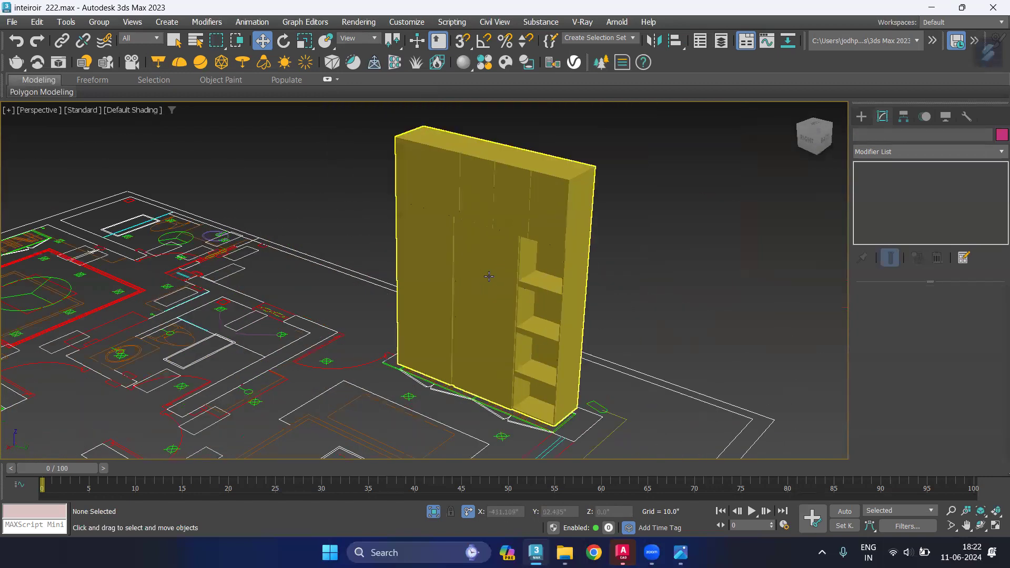
{"action": "scroll", "coordinate": [489, 276], "scroll_direction": "up", "scroll_amount": 2}
{"action": "left_click", "coordinate": [491, 276]}
{"action": "right_click", "coordinate": [485, 272]}
Hide the wardrobe from view
{"action": "left_click", "coordinate": [523, 229]}
{"action": "scroll", "coordinate": [431, 279], "scroll_direction": "down", "scroll_amount": 2}
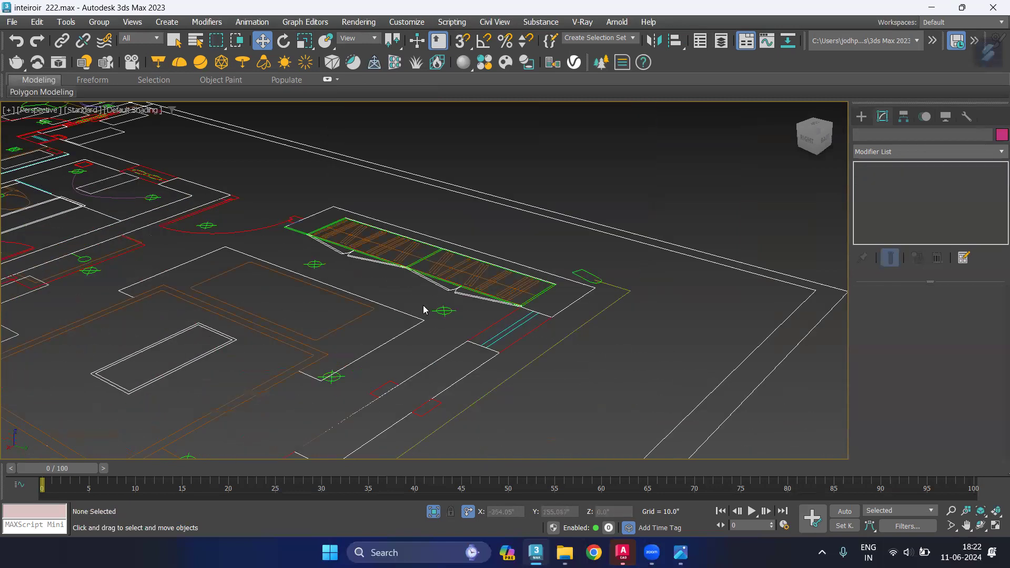
{"action": "scroll", "coordinate": [417, 303], "scroll_direction": "up", "scroll_amount": 2}
{"action": "scroll", "coordinate": [419, 361], "scroll_direction": "down", "scroll_amount": 2}
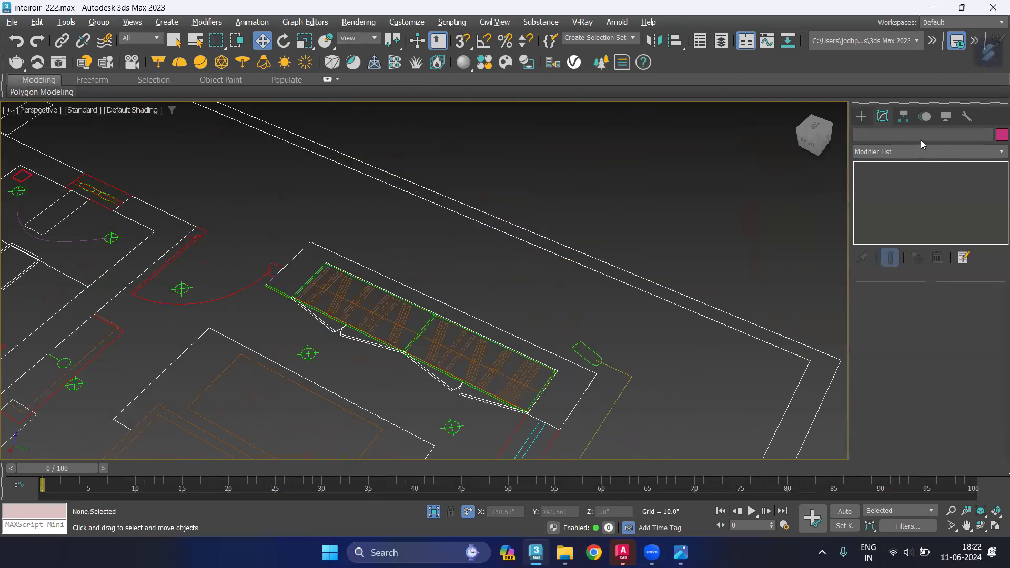
With 3D Snap on, begin a Box from the shelf corner, then cancel that attempt
{"action": "left_click", "coordinate": [862, 116]}
{"action": "left_click", "coordinate": [891, 199]}
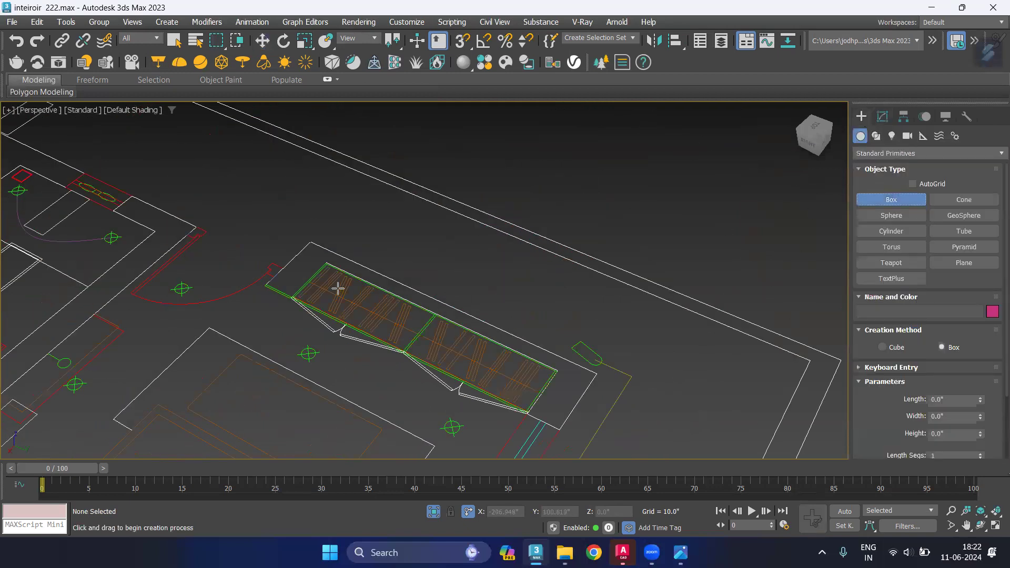
{"action": "scroll", "coordinate": [325, 258], "scroll_direction": "up", "scroll_amount": 2}
{"action": "scroll", "coordinate": [324, 258], "scroll_direction": "up", "scroll_amount": 3}
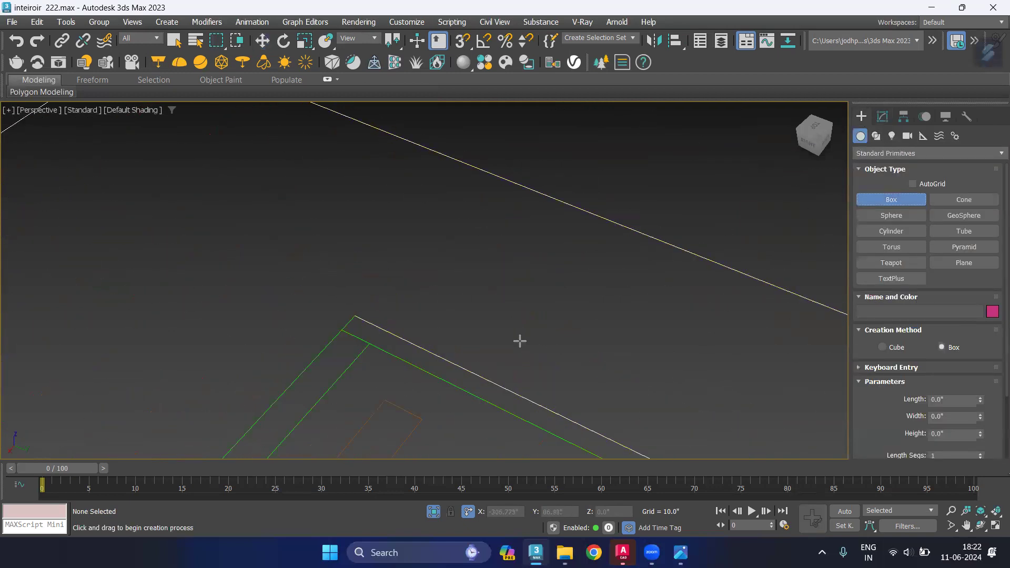
{"action": "key", "text": "s"}
{"action": "mouse_move", "coordinate": [354, 314]}
{"action": "left_mouse_down"}
{"action": "mouse_move", "coordinate": [390, 389]}
{"action": "mouse_move", "coordinate": [433, 293]}
{"action": "left_mouse_up"}
{"action": "scroll", "coordinate": [399, 405], "scroll_direction": "down", "scroll_amount": 2}
{"action": "scroll", "coordinate": [398, 405], "scroll_direction": "down", "scroll_amount": 2}
{"action": "scroll", "coordinate": [342, 197], "scroll_direction": "down", "scroll_amount": 2}
{"action": "scroll", "coordinate": [350, 197], "scroll_direction": "down", "scroll_amount": 2}
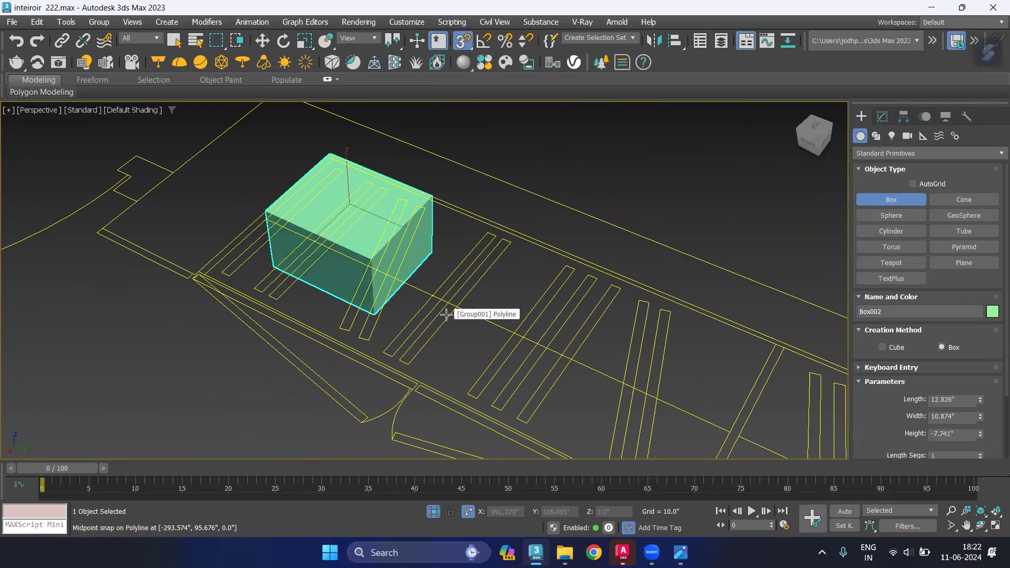
{"action": "right_click", "coordinate": [429, 304]}
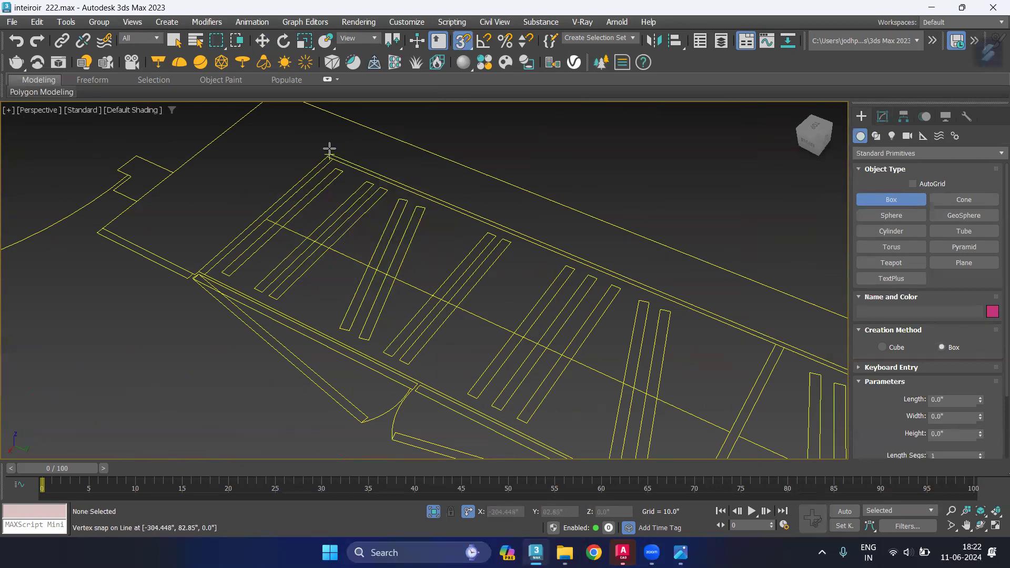
Draw a flat box snapped to the plan corners over the 98.8 × 22.0 wardrobe footprint
{"action": "left_click_drag", "start_coordinate": [329, 149], "coordinate": [523, 332]}
{"action": "left_click", "coordinate": [522, 332]}
{"action": "scroll", "coordinate": [368, 237], "scroll_direction": "down", "scroll_amount": 2}
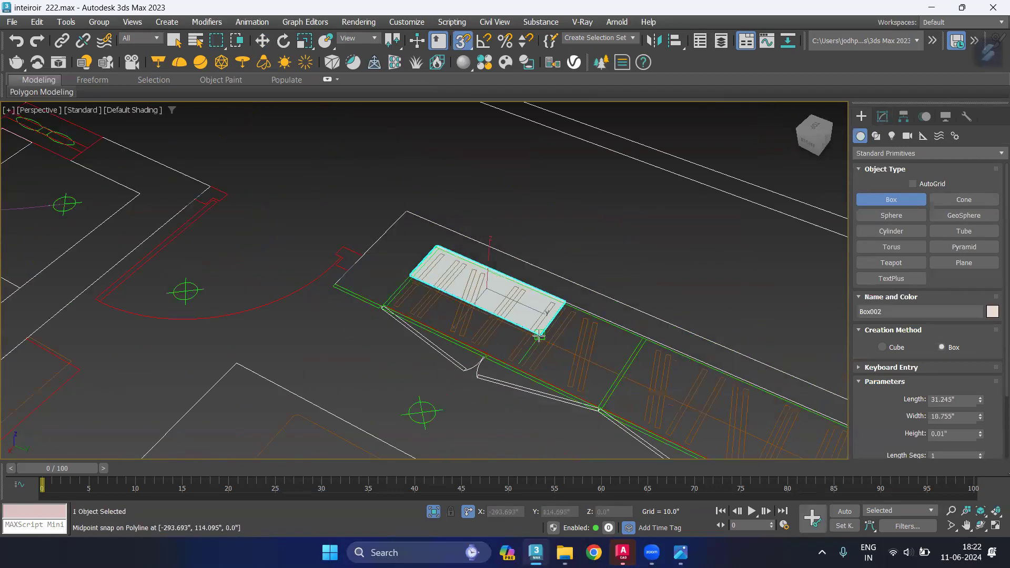
{"action": "scroll", "coordinate": [278, 201], "scroll_direction": "down", "scroll_amount": 2}
{"action": "scroll", "coordinate": [547, 404], "scroll_direction": "up", "scroll_amount": 2}
{"action": "scroll", "coordinate": [521, 350], "scroll_direction": "up", "scroll_amount": 2}
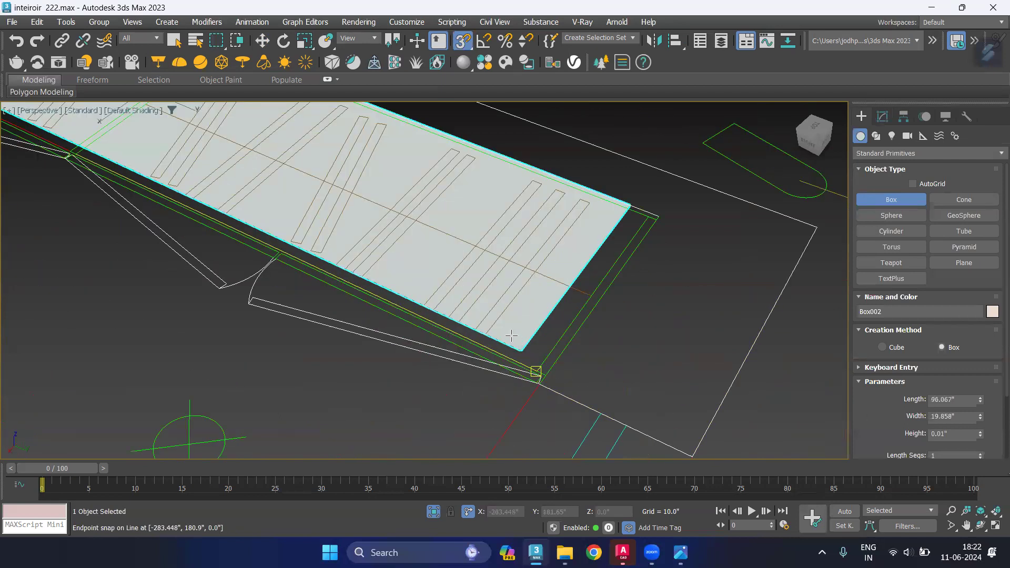
{"action": "scroll", "coordinate": [510, 342], "scroll_direction": "up", "scroll_amount": 2}
{"action": "scroll", "coordinate": [502, 332], "scroll_direction": "up", "scroll_amount": 2}
{"action": "mouse_move", "coordinate": [503, 332]}
{"action": "middle_mouse_down"}
{"action": "mouse_move", "coordinate": [419, 262]}
{"action": "mouse_move", "coordinate": [461, 370]}
{"action": "middle_mouse_up"}
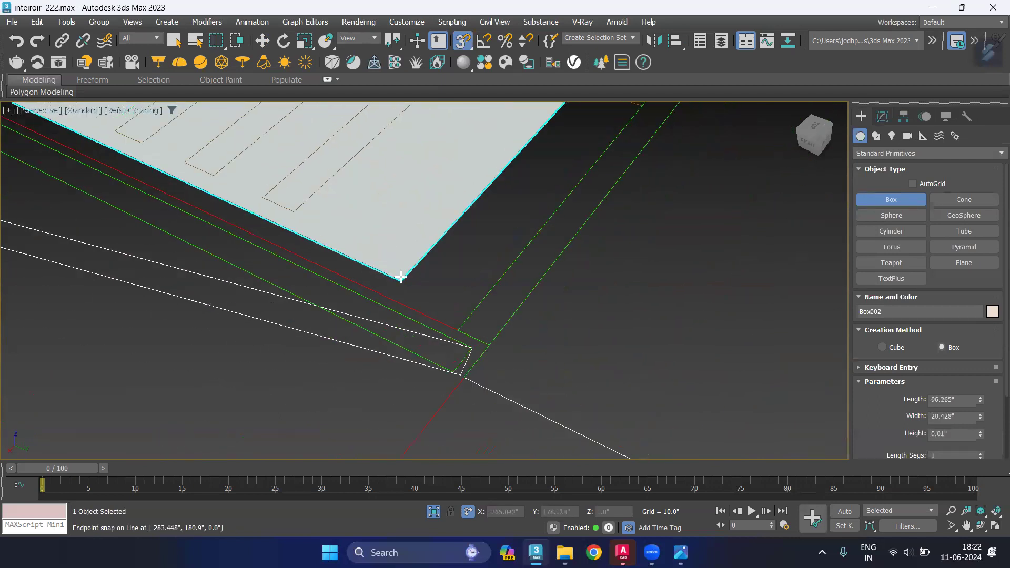
{"action": "left_click_drag", "start_coordinate": [461, 370], "coordinate": [465, 377]}
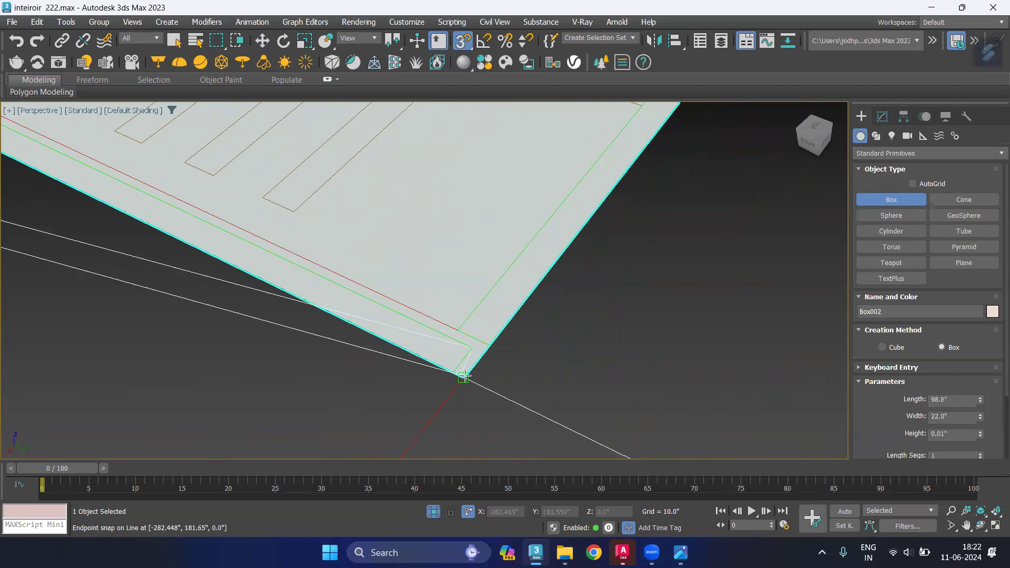
{"action": "middle_click_drag", "start_coordinate": [465, 377], "coordinate": [447, 293]}
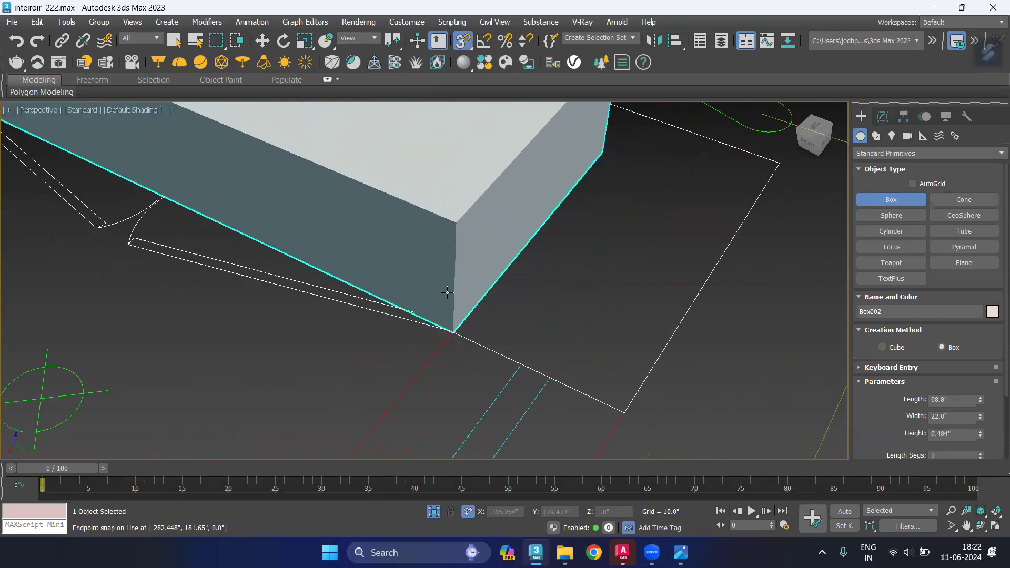
Set the new box's height to 4 inches in the Modify panel
{"action": "left_click", "coordinate": [883, 117]}
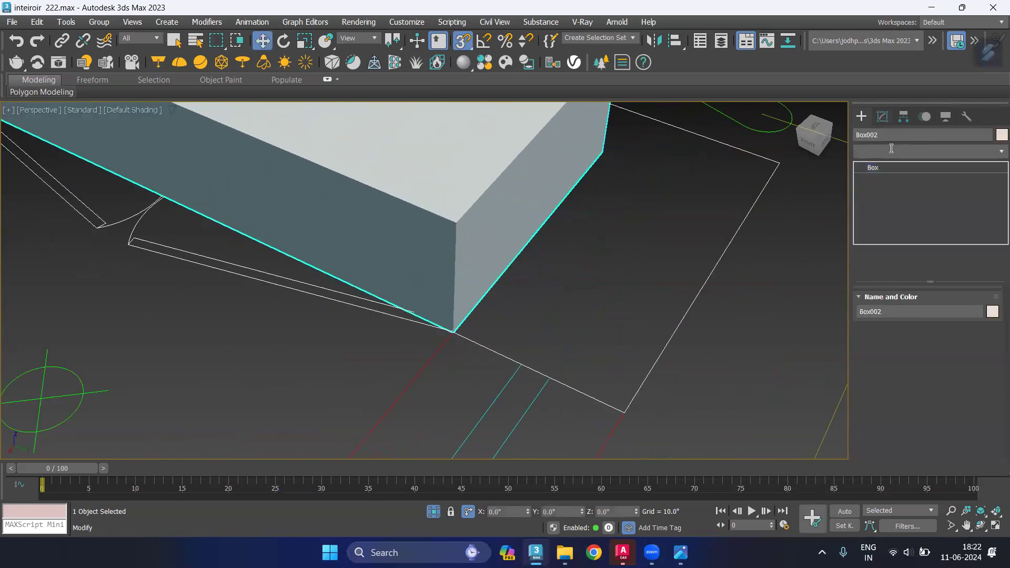
{"action": "double_click", "coordinate": [955, 345]}
{"action": "type", "text": "4"}
{"action": "key", "text": "Return"}
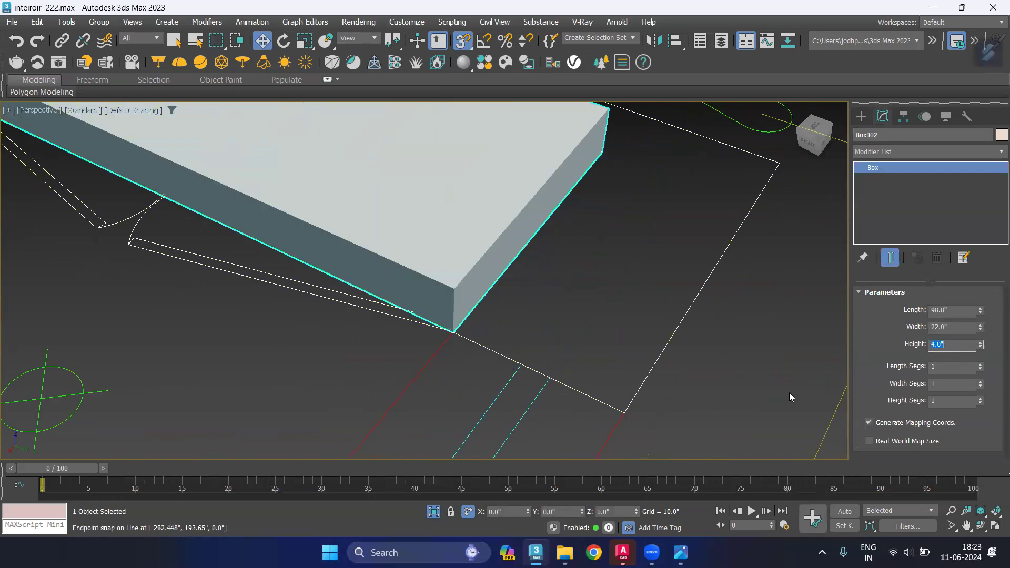
Convert the Box002 slab to an Editable Poly
{"action": "right_click", "coordinate": [435, 262]}
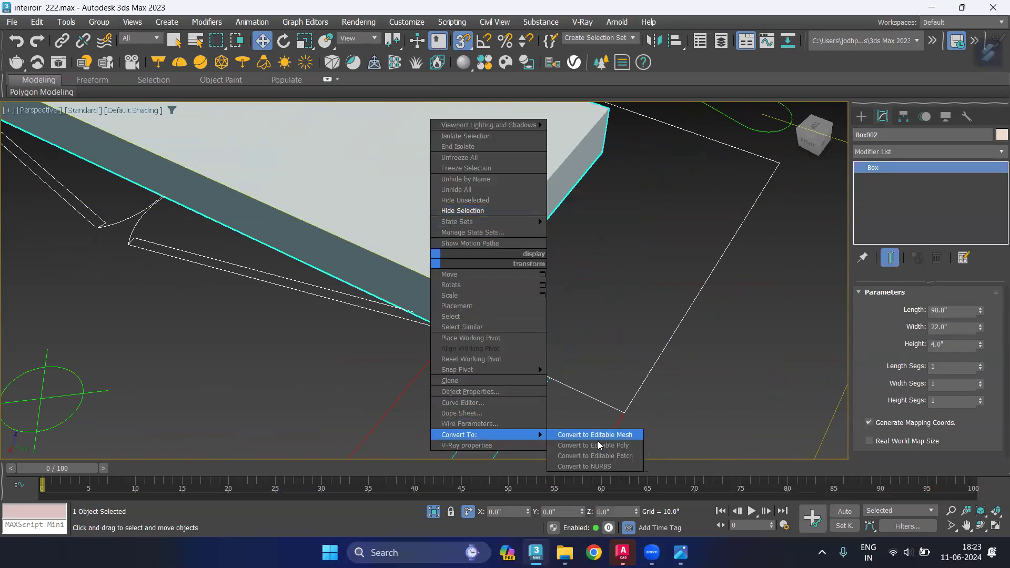
{"action": "left_click", "coordinate": [600, 446]}
{"action": "left_click", "coordinate": [586, 311]}
{"action": "scroll", "coordinate": [586, 311], "scroll_direction": "down", "scroll_amount": 5}
{"action": "scroll", "coordinate": [586, 311], "scroll_direction": "down", "scroll_amount": 3}
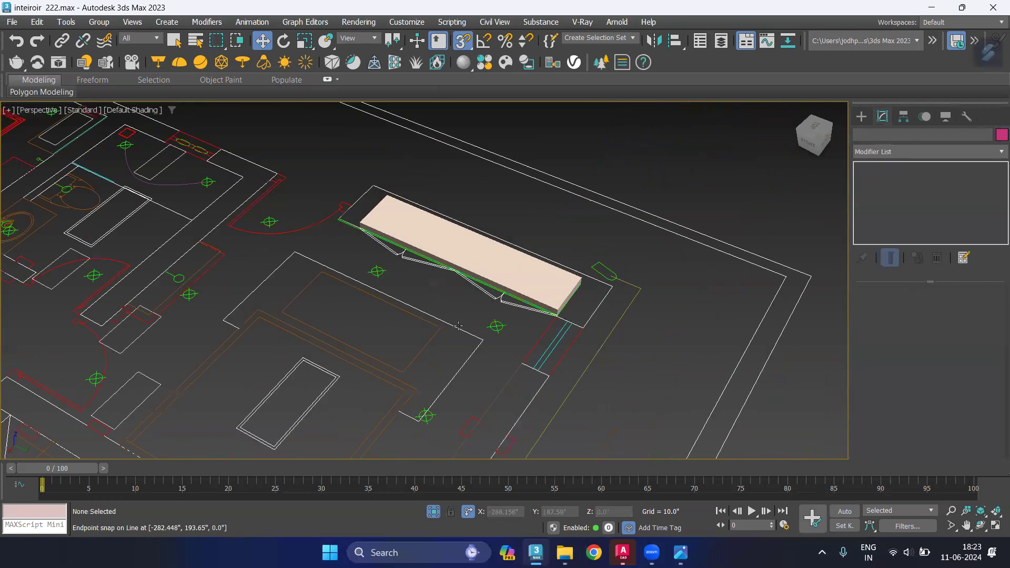
Unhide all hidden walls and objects and pan back to the building
{"action": "right_click", "coordinate": [621, 167]}
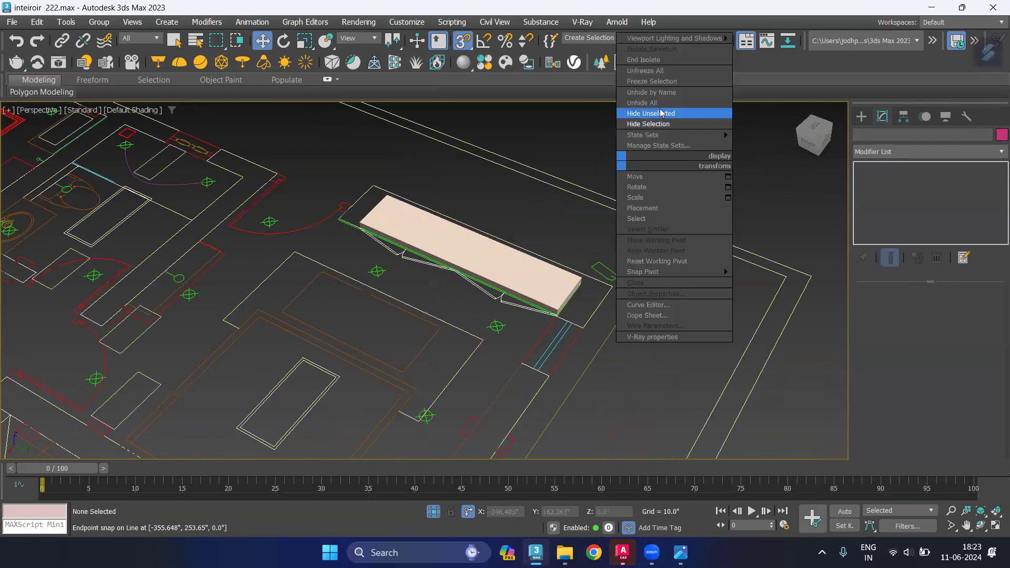
{"action": "left_click", "coordinate": [658, 106]}
{"action": "scroll", "coordinate": [342, 308], "scroll_direction": "down", "scroll_amount": 5}
{"action": "mouse_move", "coordinate": [321, 347]}
{"action": "middle_mouse_down"}
{"action": "mouse_move", "coordinate": [324, 304]}
{"action": "mouse_move", "coordinate": [357, 236]}
{"action": "middle_mouse_up"}
{"action": "mouse_move", "coordinate": [339, 340]}
{"action": "middle_mouse_down"}
{"action": "mouse_move", "coordinate": [290, 327]}
{"action": "mouse_move", "coordinate": [369, 315]}
{"action": "mouse_move", "coordinate": [391, 270]}
{"action": "middle_mouse_up"}
{"action": "scroll", "coordinate": [390, 270], "scroll_direction": "up", "scroll_amount": 3}
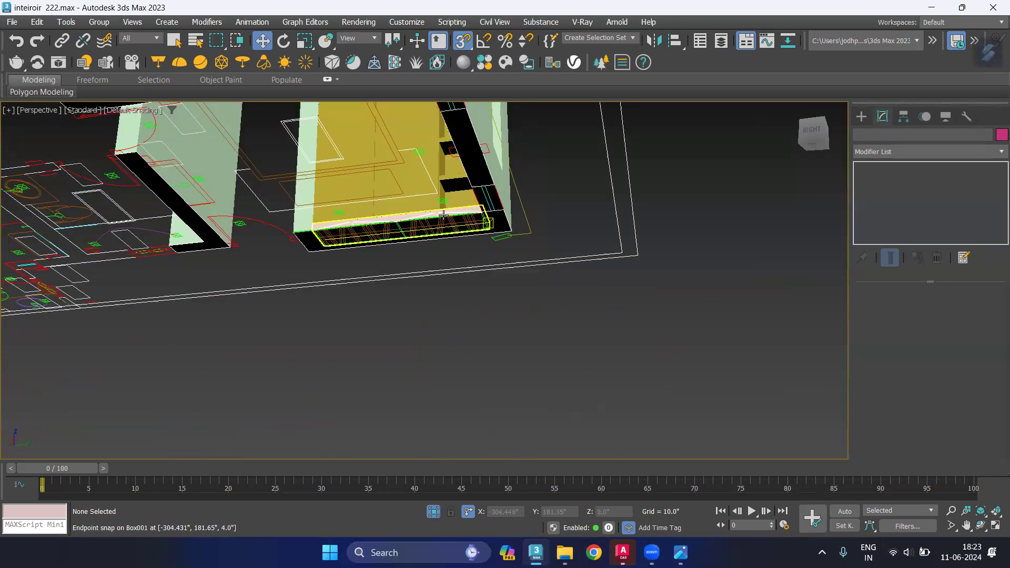
{"action": "scroll", "coordinate": [379, 258], "scroll_direction": "up", "scroll_amount": 3}
{"action": "scroll", "coordinate": [362, 241], "scroll_direction": "up", "scroll_amount": 4}
{"action": "scroll", "coordinate": [362, 240], "scroll_direction": "up", "scroll_amount": 2}
Extrude the slab's large polygon by -2.0 inches
{"action": "left_click", "coordinate": [363, 240]}
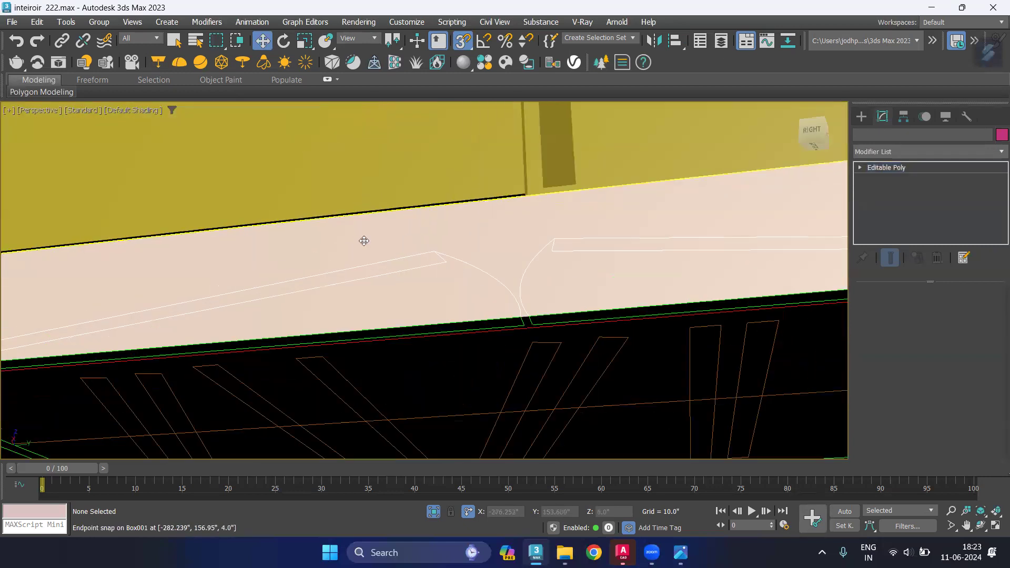
{"action": "left_click", "coordinate": [926, 310]}
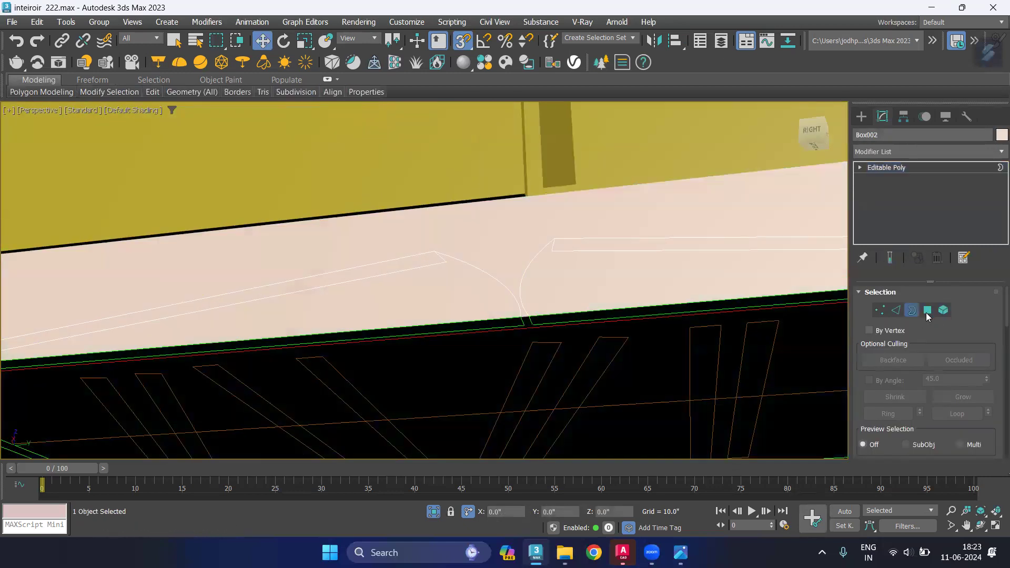
{"action": "left_click", "coordinate": [639, 274]}
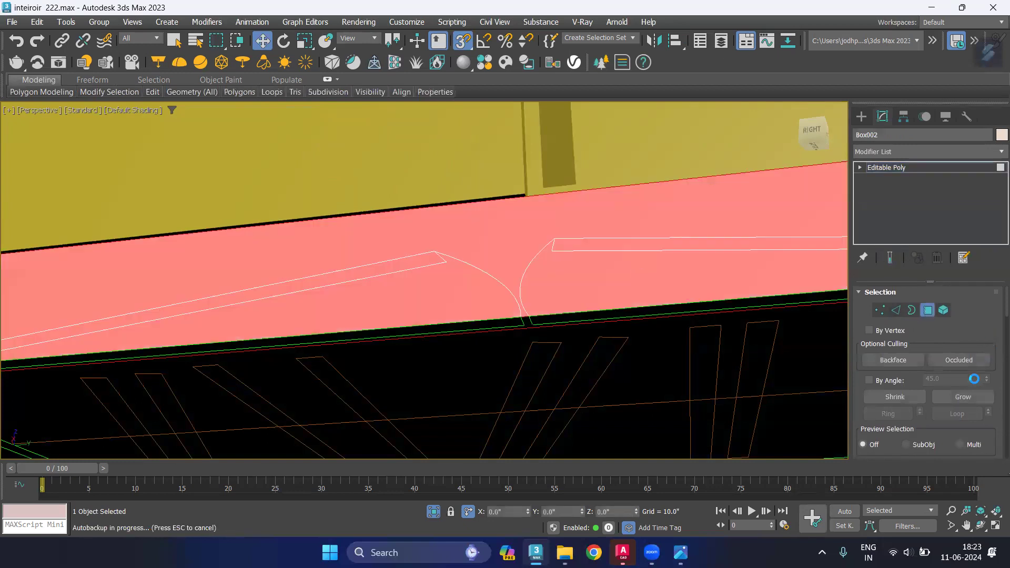
{"action": "scroll", "coordinate": [952, 395], "scroll_direction": "down", "scroll_amount": 5}
{"action": "scroll", "coordinate": [952, 394], "scroll_direction": "down", "scroll_amount": 2}
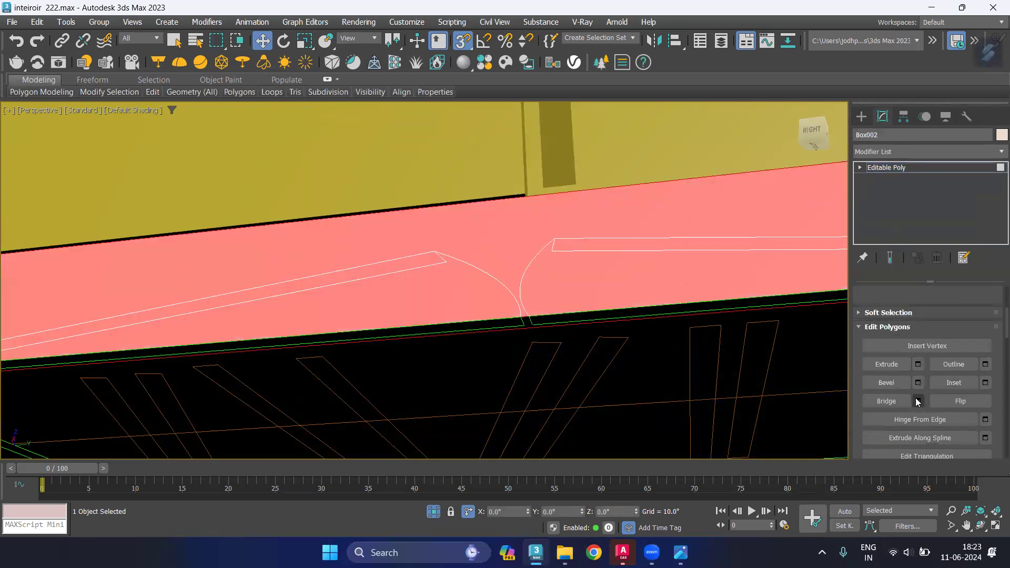
{"action": "left_click", "coordinate": [918, 364]}
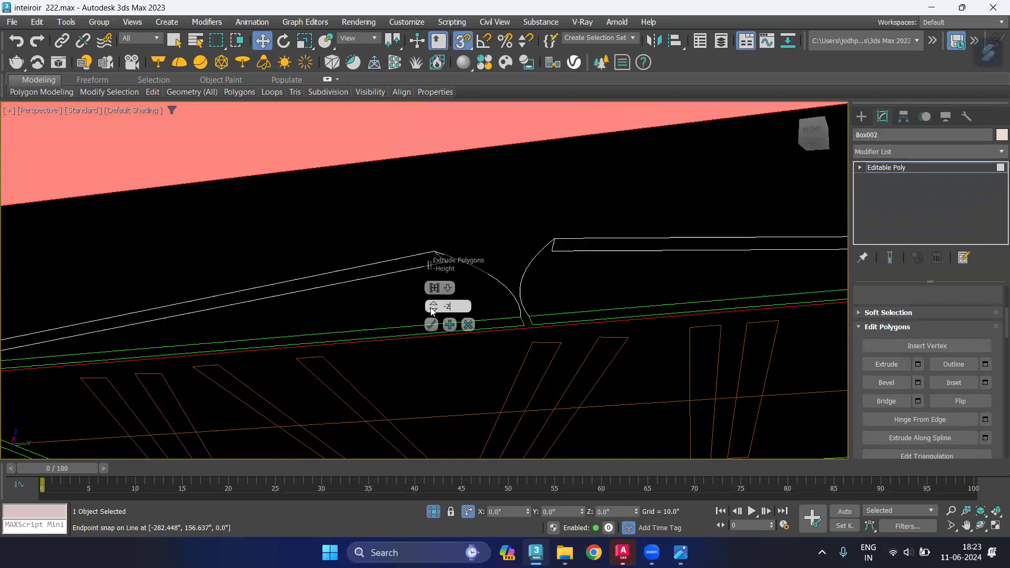
{"action": "key", "text": "Return"}
{"action": "left_click", "coordinate": [431, 325]}
{"action": "mouse_move", "coordinate": [432, 325]}
{"action": "middle_mouse_down", "text": "alt"}
{"action": "mouse_move", "coordinate": [420, 290]}
{"action": "mouse_move", "coordinate": [407, 353]}
{"action": "mouse_move", "coordinate": [424, 327]}
{"action": "mouse_move", "coordinate": [408, 361]}
{"action": "mouse_move", "coordinate": [415, 264]}
{"action": "mouse_move", "coordinate": [404, 202]}
{"action": "mouse_move", "coordinate": [537, 306]}
{"action": "middle_mouse_up", "text": "alt"}
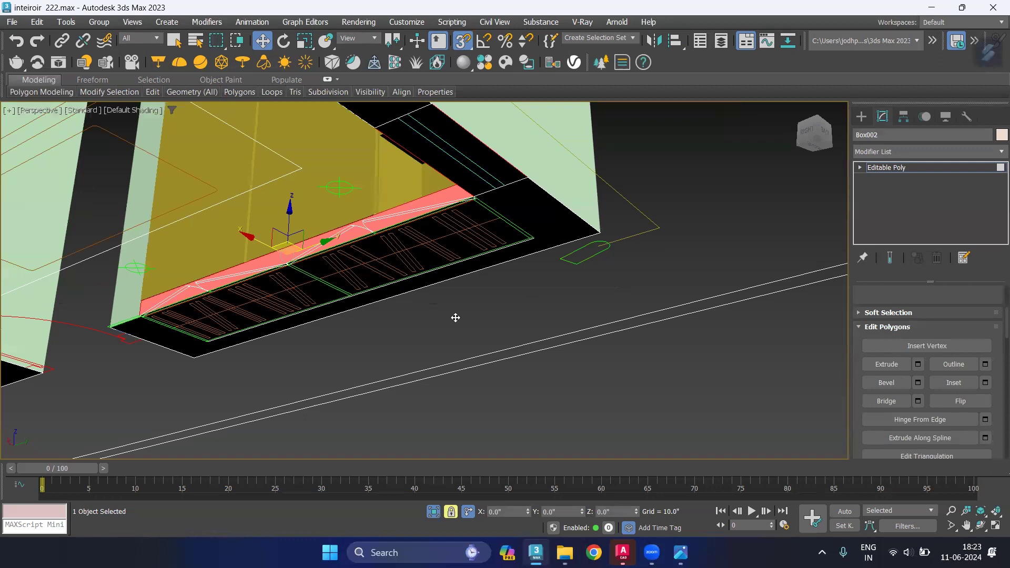
Isolate Box002 at vertex level and view it from the ViewCube's Back face
{"action": "key", "text": "1"}
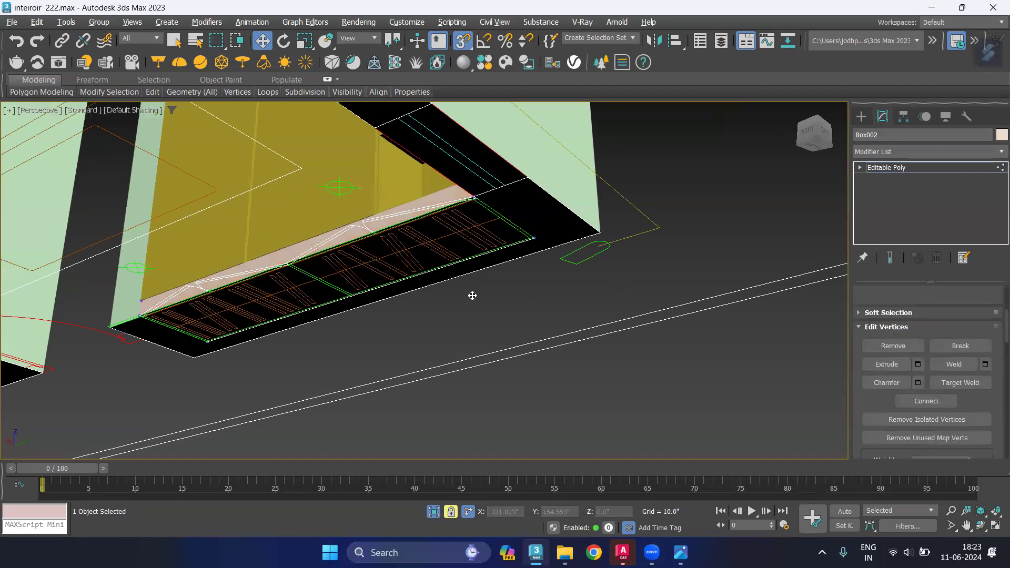
{"action": "key", "text": "alt+q"}
{"action": "middle_click_drag", "start_coordinate": [430, 276], "coordinate": [402, 310], "text": "alt"}
{"action": "left_click", "coordinate": [821, 138]}
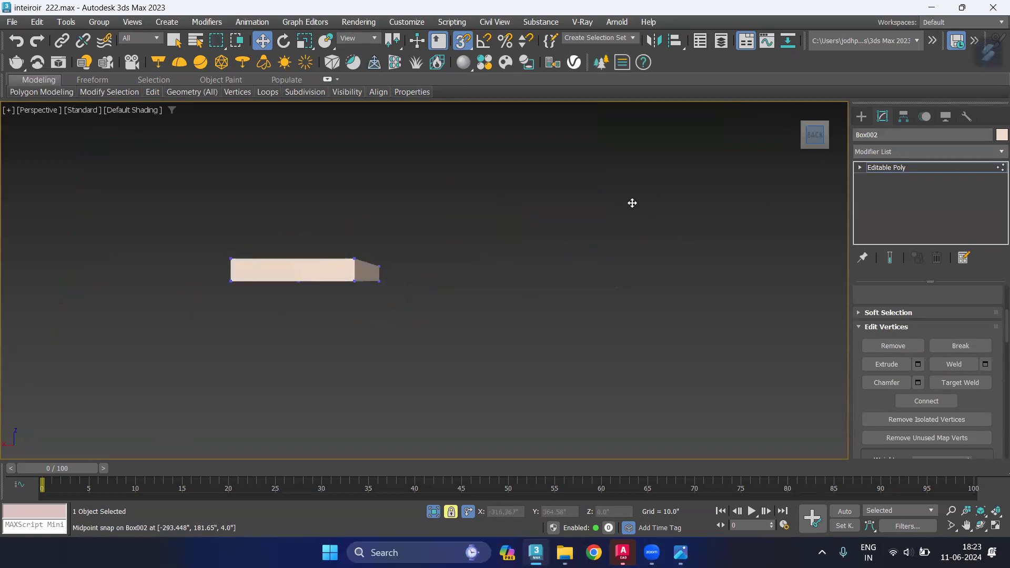
Set the viewport to Back view, frame the slab, and turn 3D Snaps off
{"action": "left_click", "coordinate": [34, 112]}
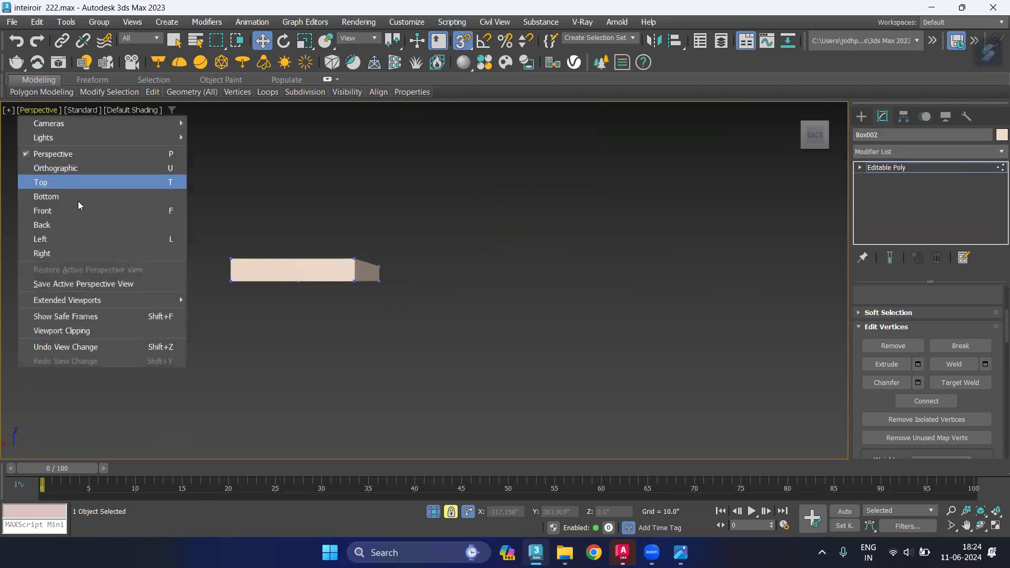
{"action": "left_click", "coordinate": [82, 224]}
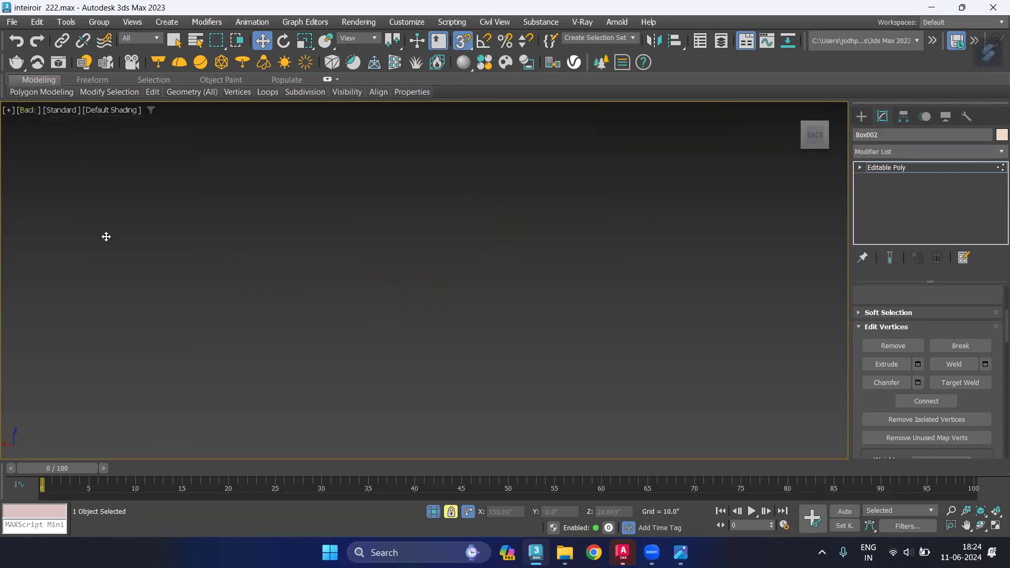
{"action": "key", "text": "z"}
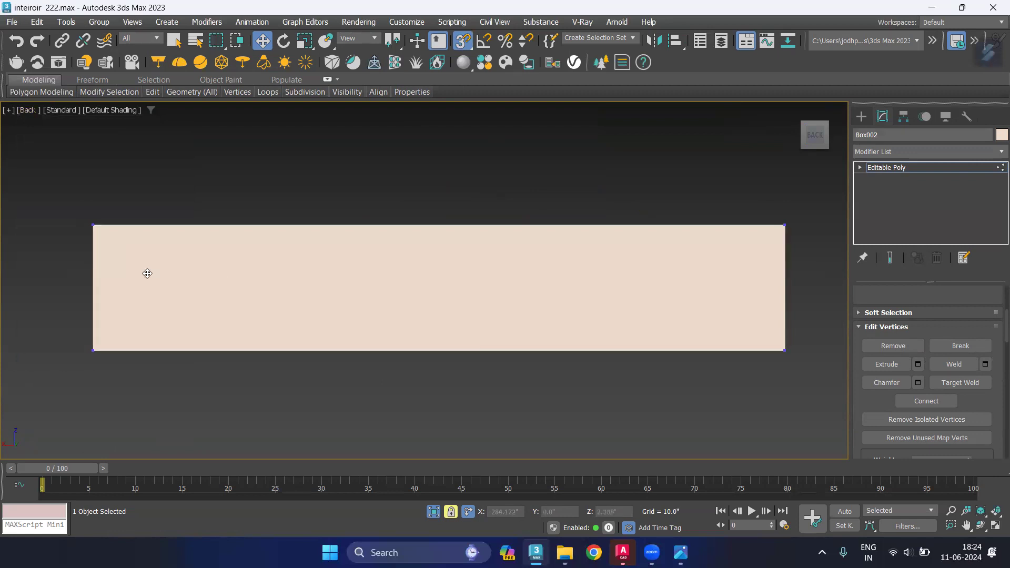
{"action": "scroll", "coordinate": [147, 273], "scroll_direction": "down", "scroll_amount": 2}
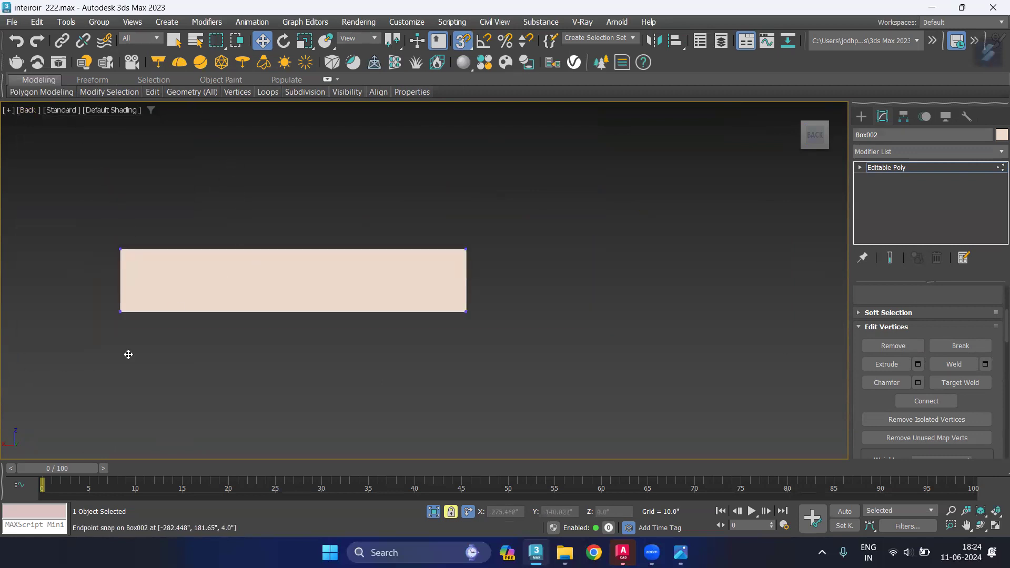
{"action": "key", "text": "s"}
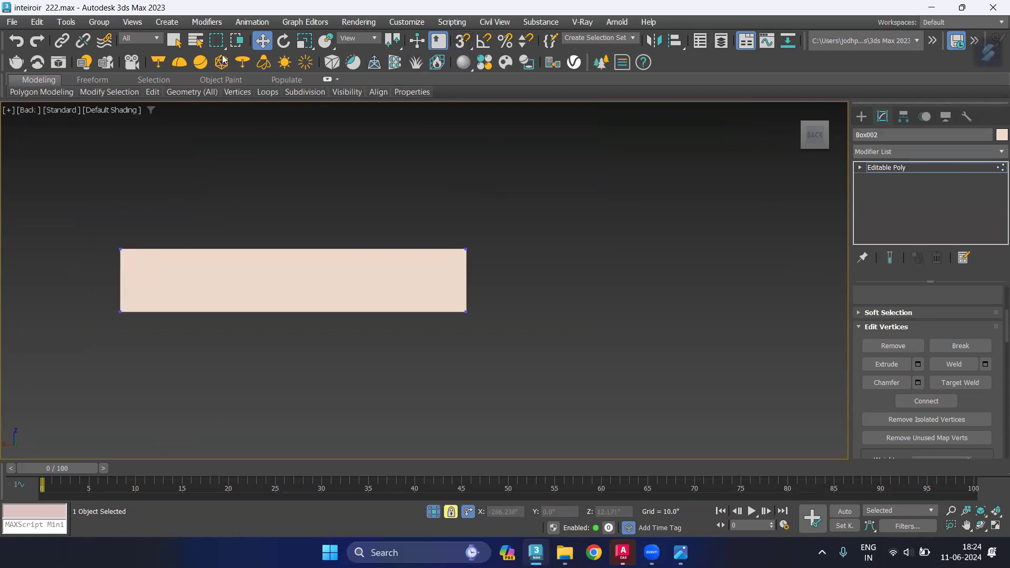
{"action": "left_click", "coordinate": [238, 41]}
{"action": "left_click", "coordinate": [238, 40]}
{"action": "key", "text": "1"}
Show the grid in the Back viewport with the slab at object level
{"action": "right_click", "coordinate": [170, 190]}
{"action": "scroll", "coordinate": [929, 297], "scroll_direction": "up", "scroll_amount": 2}
{"action": "scroll", "coordinate": [929, 298], "scroll_direction": "up", "scroll_amount": 2}
{"action": "scroll", "coordinate": [895, 305], "scroll_direction": "up", "scroll_amount": 2}
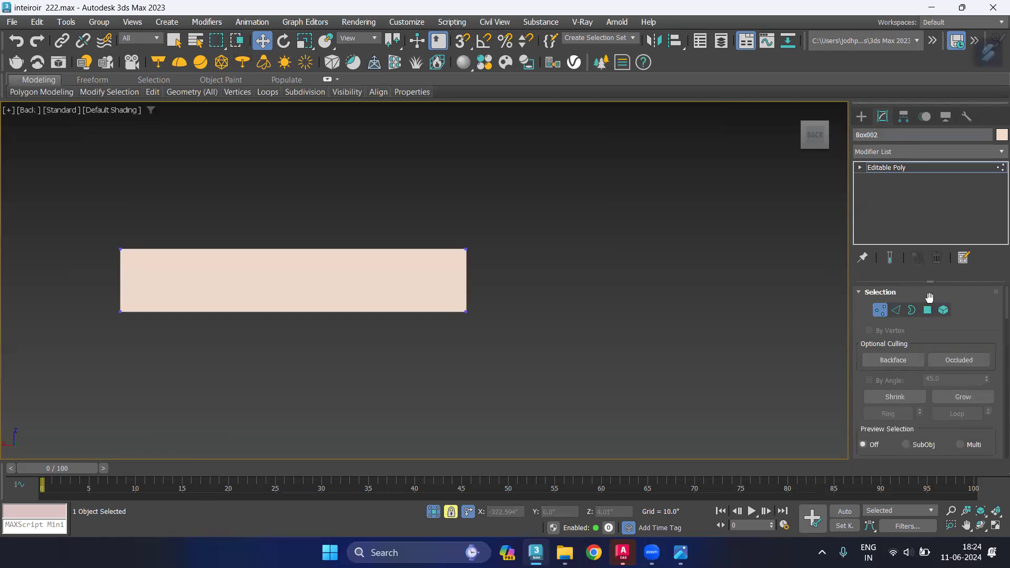
{"action": "left_click", "coordinate": [875, 311]}
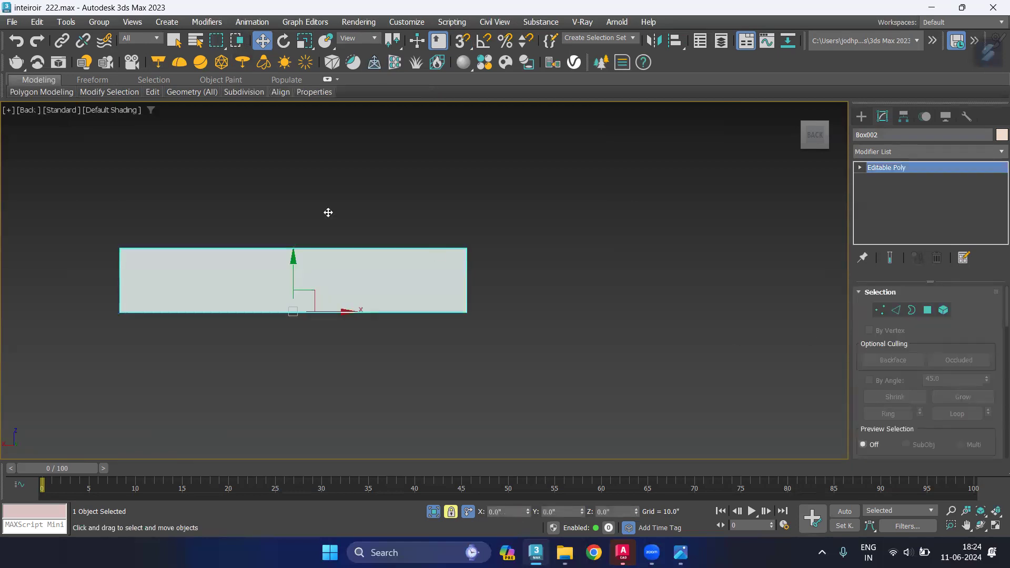
{"action": "right_click", "coordinate": [621, 293]}
{"action": "left_click", "coordinate": [565, 389]}
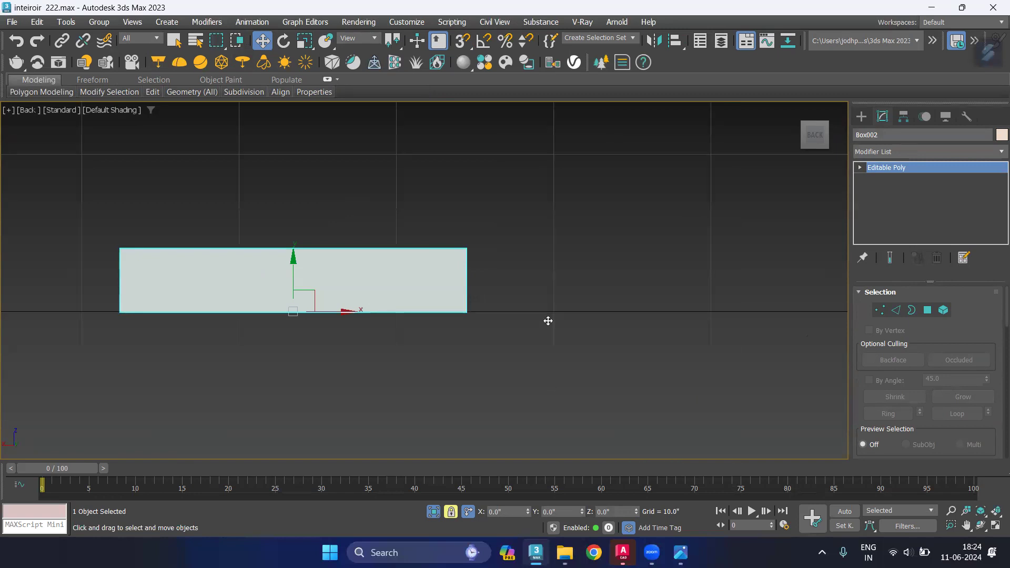
{"action": "scroll", "coordinate": [548, 320], "scroll_direction": "down", "scroll_amount": 5}
{"action": "scroll", "coordinate": [544, 318], "scroll_direction": "down", "scroll_amount": 3}
{"action": "right_click", "coordinate": [398, 325]}
{"action": "left_click", "coordinate": [248, 350]}
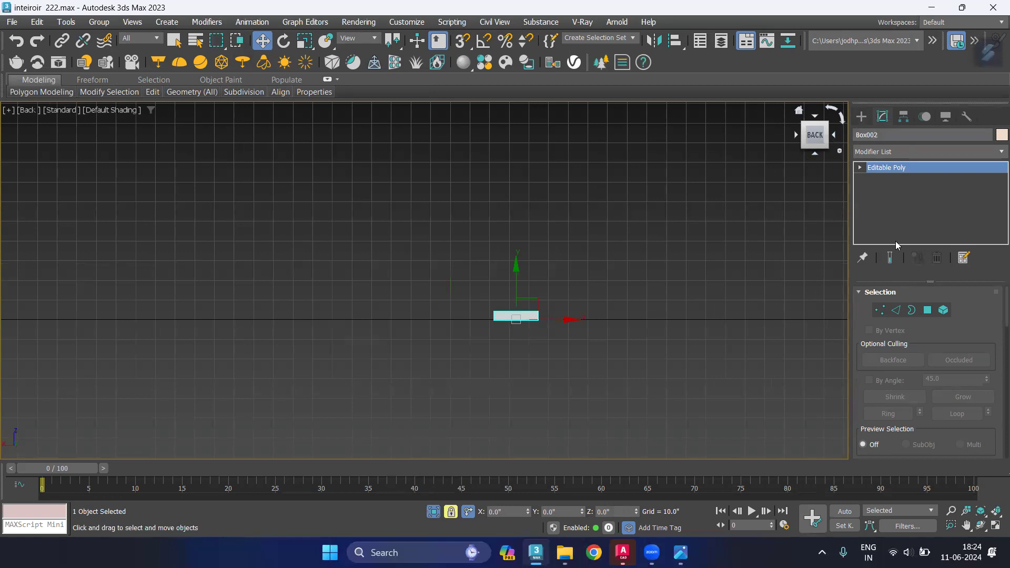
Work at vertex level in wireframe display with the Select and Move tool
{"action": "left_click", "coordinate": [888, 313]}
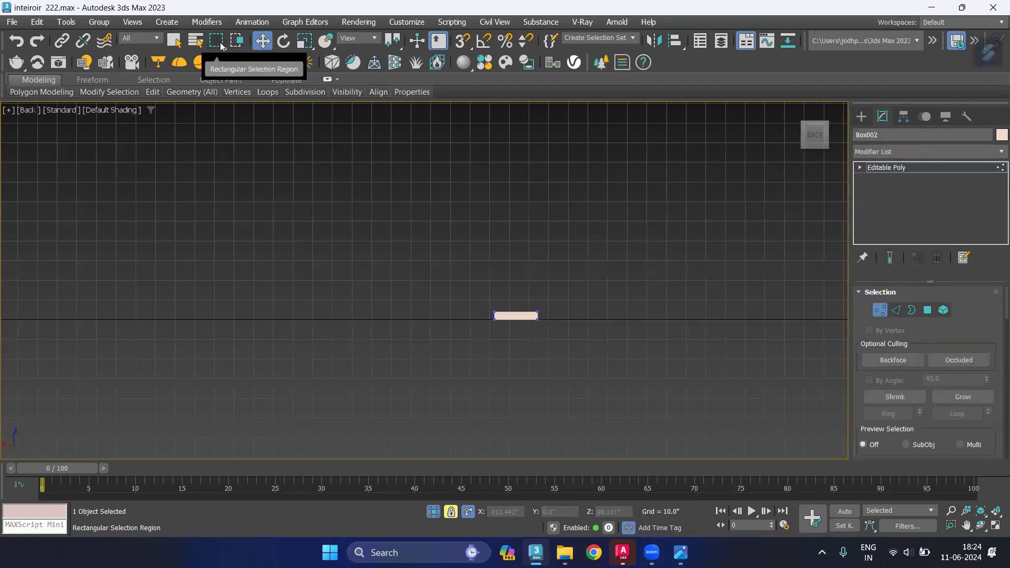
{"action": "left_click_drag", "start_coordinate": [220, 43], "coordinate": [219, 44]}
{"action": "left_click", "coordinate": [175, 41]}
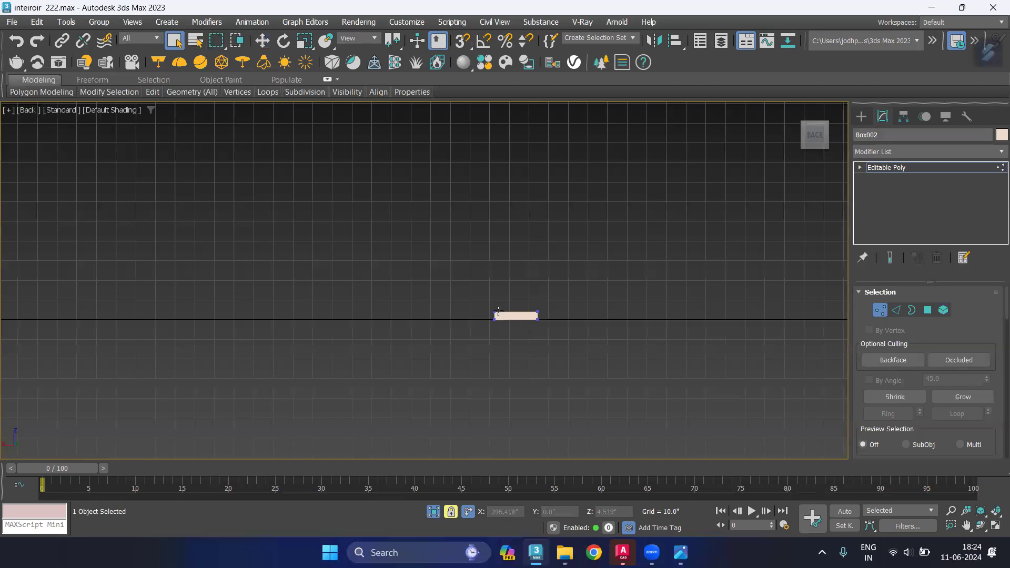
{"action": "scroll", "coordinate": [497, 331], "scroll_direction": "up", "scroll_amount": 3}
{"action": "scroll", "coordinate": [489, 290], "scroll_direction": "up", "scroll_amount": 3}
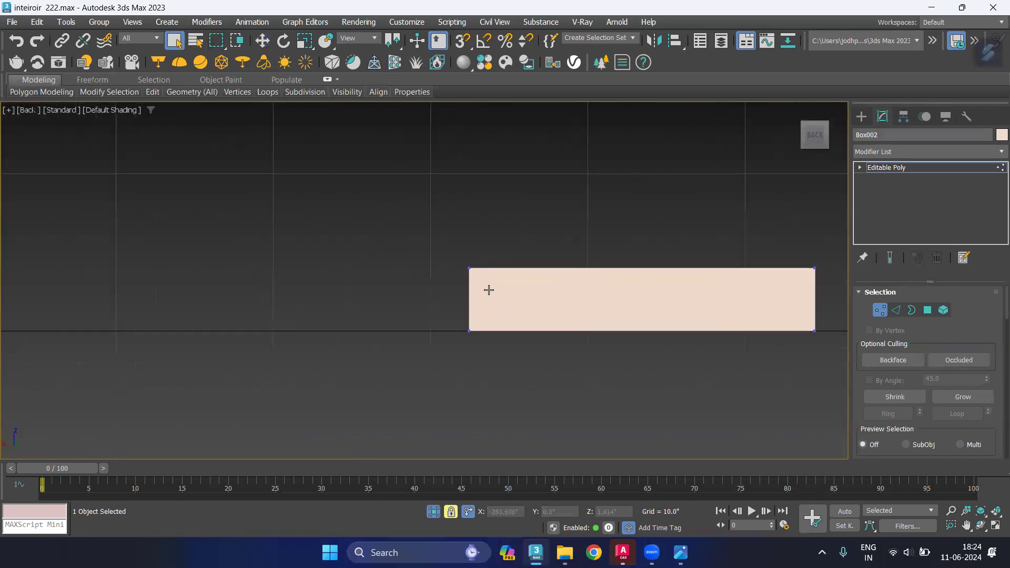
{"action": "key", "text": "F3"}
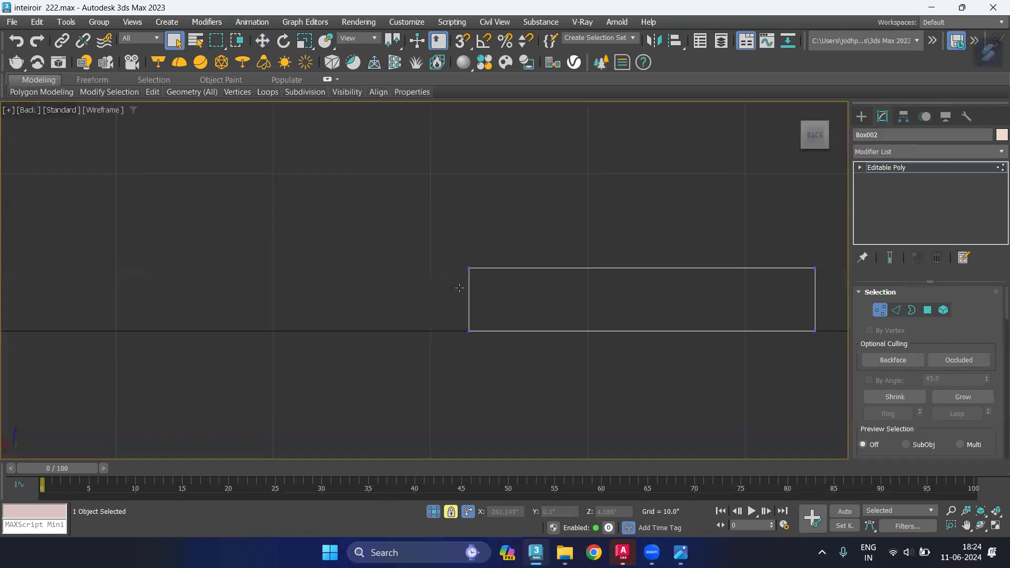
{"action": "left_click", "coordinate": [262, 41]}
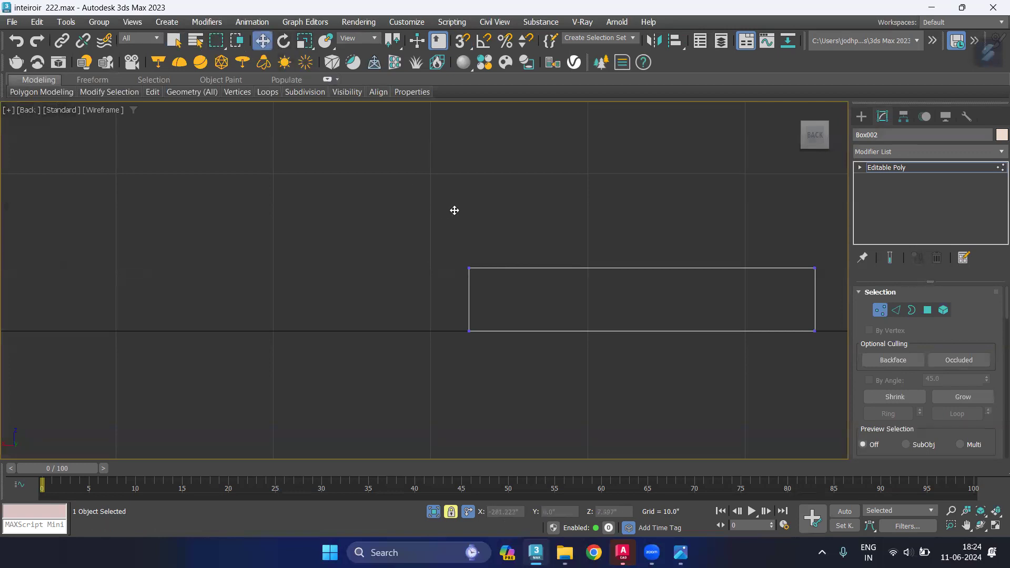
Return to a Perspective view angled above the slab
{"action": "key", "text": "p"}
{"action": "scroll", "coordinate": [449, 287], "scroll_direction": "down", "scroll_amount": 2}
{"action": "scroll", "coordinate": [442, 281], "scroll_direction": "down", "scroll_amount": 3}
{"action": "scroll", "coordinate": [429, 276], "scroll_direction": "down", "scroll_amount": 3}
{"action": "middle_click_drag", "start_coordinate": [423, 274], "coordinate": [418, 285], "text": "alt"}
{"action": "scroll", "coordinate": [456, 296], "scroll_direction": "up", "scroll_amount": 3}
{"action": "scroll", "coordinate": [437, 288], "scroll_direction": "up", "scroll_amount": 2}
{"action": "scroll", "coordinate": [423, 283], "scroll_direction": "up", "scroll_amount": 3}
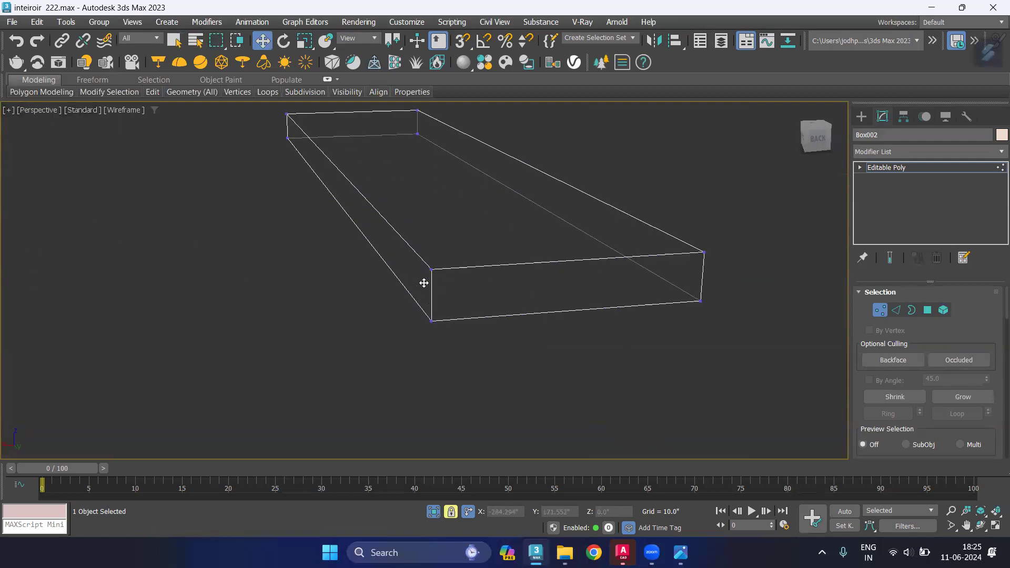
Restore shaded display and Shift-drag the slab's vertices to bring up Clone Part of Mesh
{"action": "left_click", "coordinate": [879, 310]}
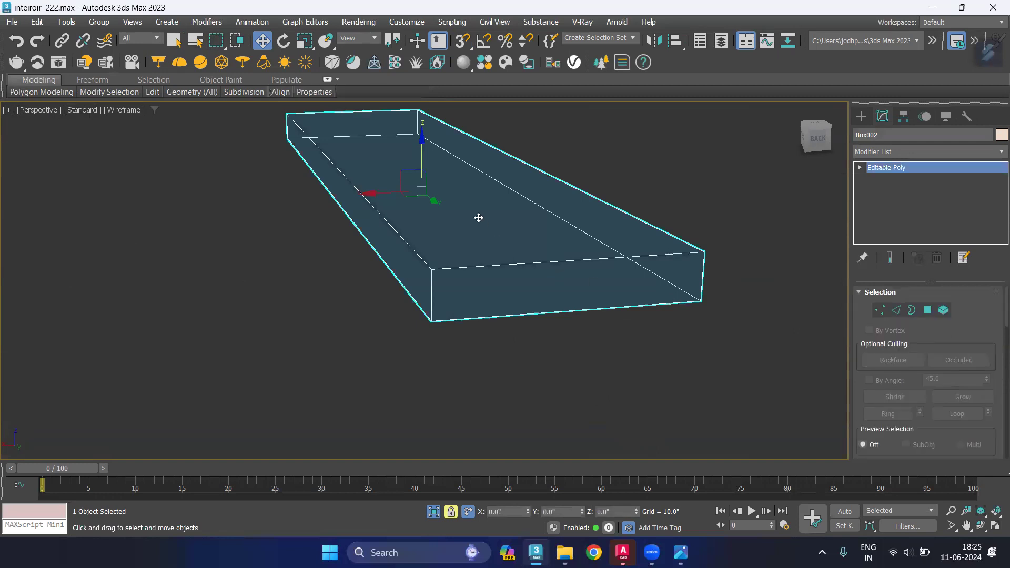
{"action": "key", "text": "F3"}
{"action": "left_click", "coordinate": [879, 312]}
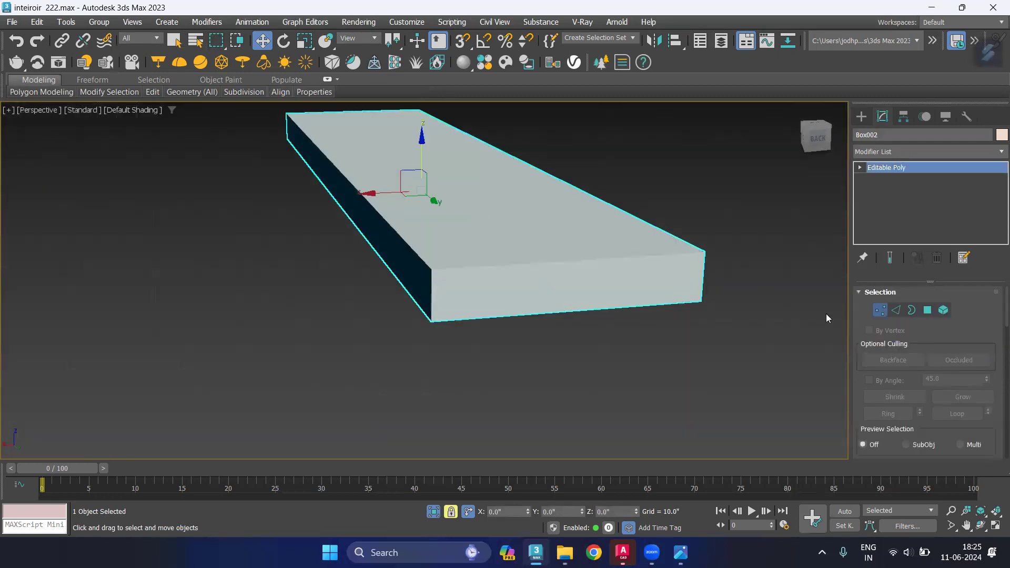
{"action": "left_click_drag", "start_coordinate": [450, 334], "coordinate": [494, 345], "text": "shift"}
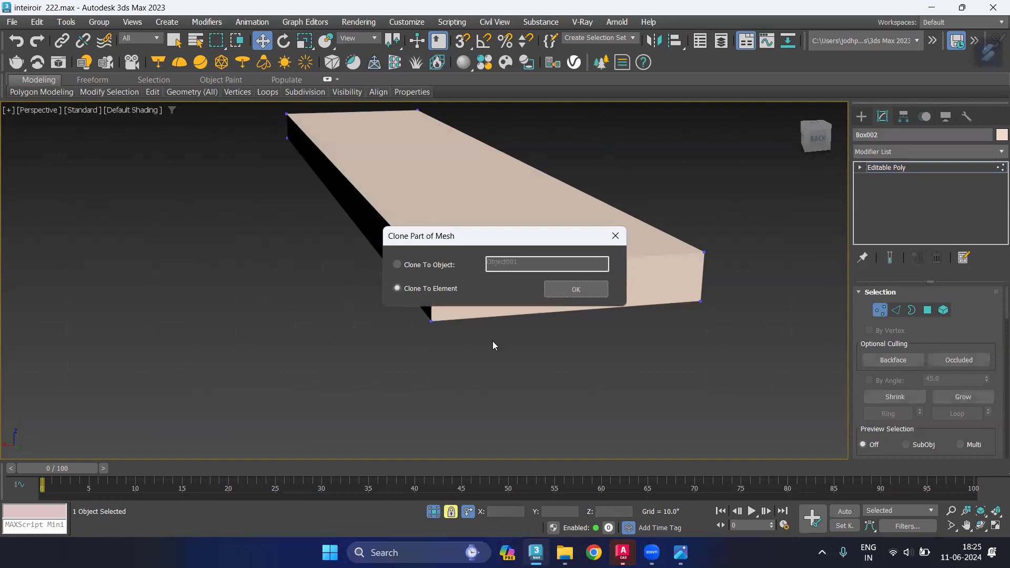
Close Clone Part of Mesh and, with snaps on, slide the plank's left side face
{"action": "left_click", "coordinate": [613, 238]}
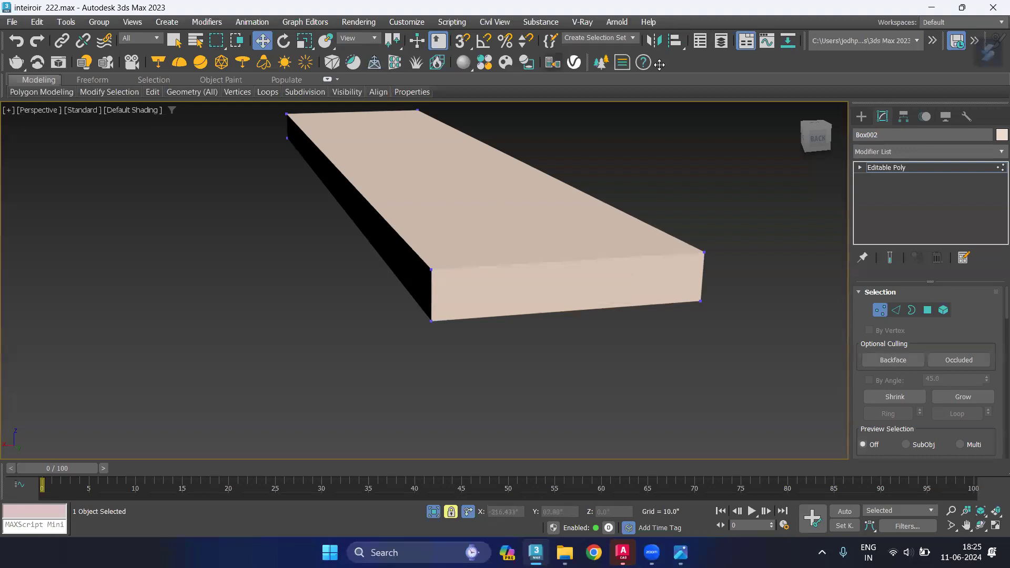
{"action": "key", "text": "s"}
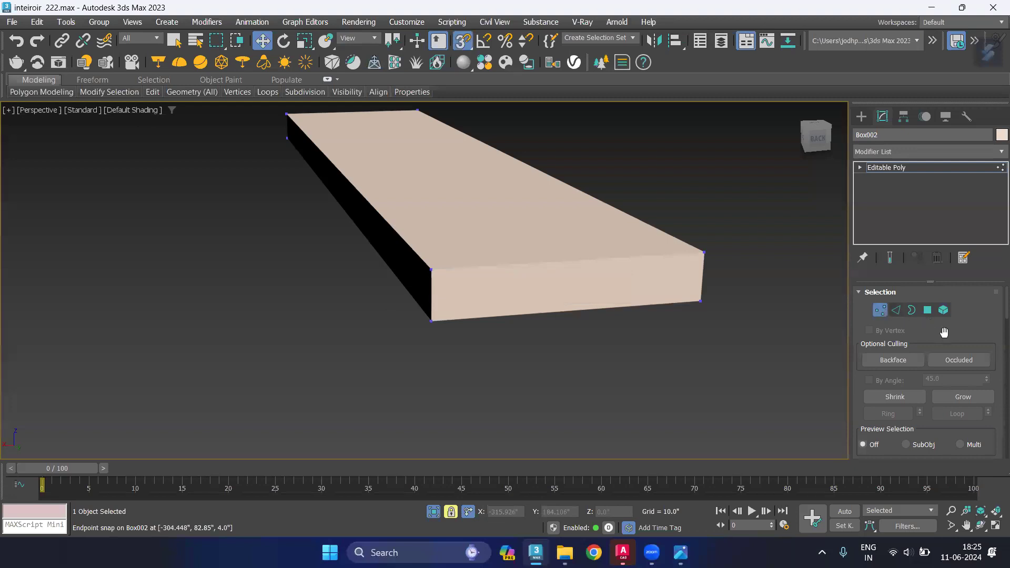
{"action": "left_click", "coordinate": [928, 310]}
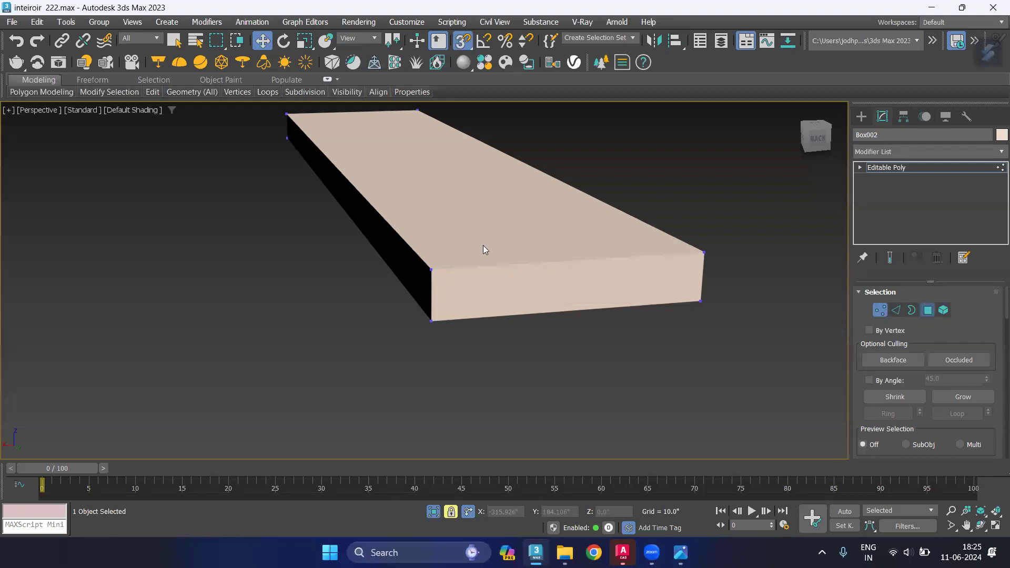
{"action": "left_click", "coordinate": [387, 242]}
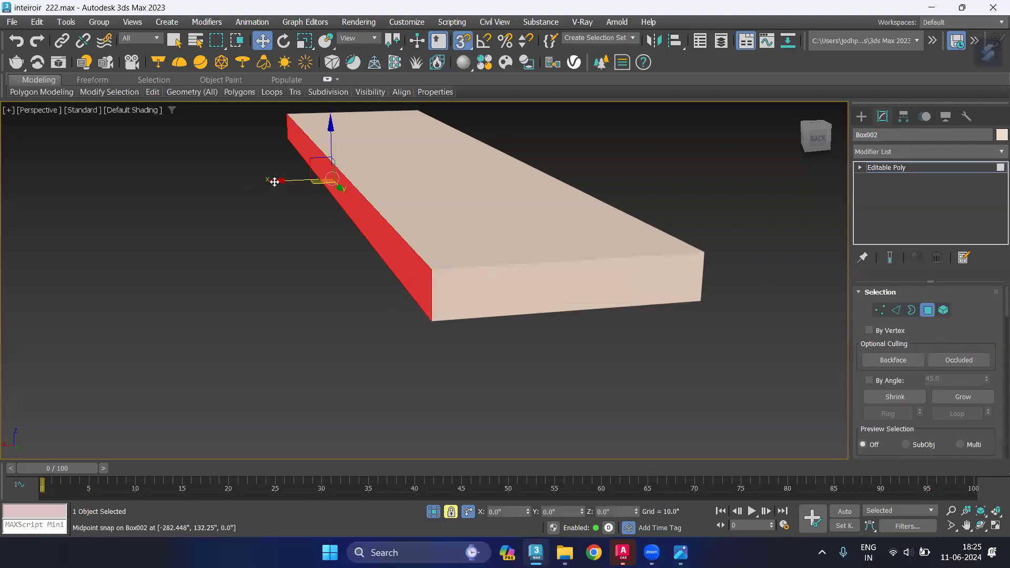
{"action": "mouse_move", "coordinate": [274, 182]}
{"action": "left_mouse_down"}
{"action": "mouse_move", "coordinate": [373, 195]}
{"action": "mouse_move", "coordinate": [288, 208]}
{"action": "left_mouse_up"}
Return to vertex level and dismiss the no-cameras warning triggered by C
{"action": "left_click", "coordinate": [880, 310]}
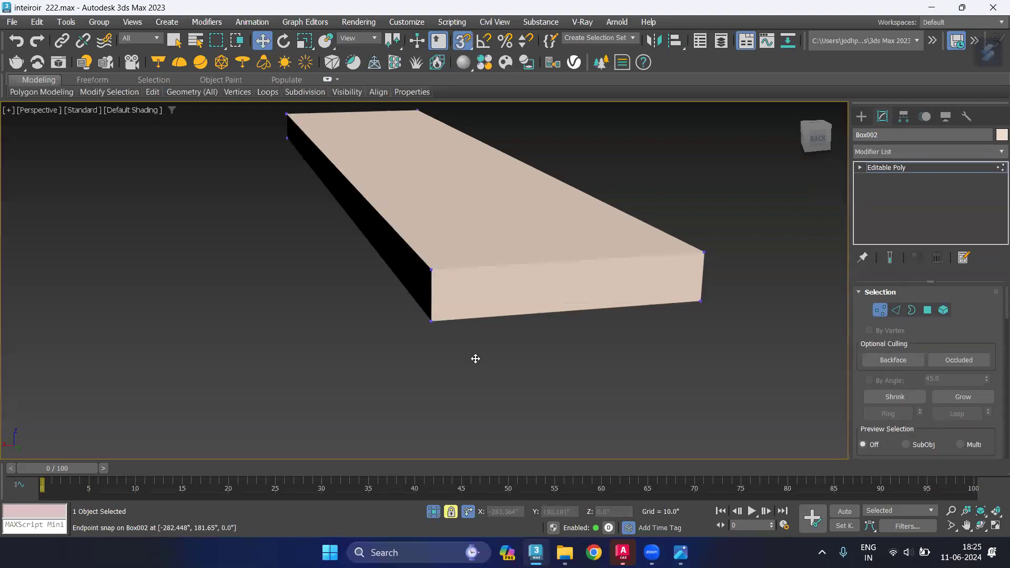
{"action": "key", "text": "c"}
{"action": "left_click", "coordinate": [553, 232]}
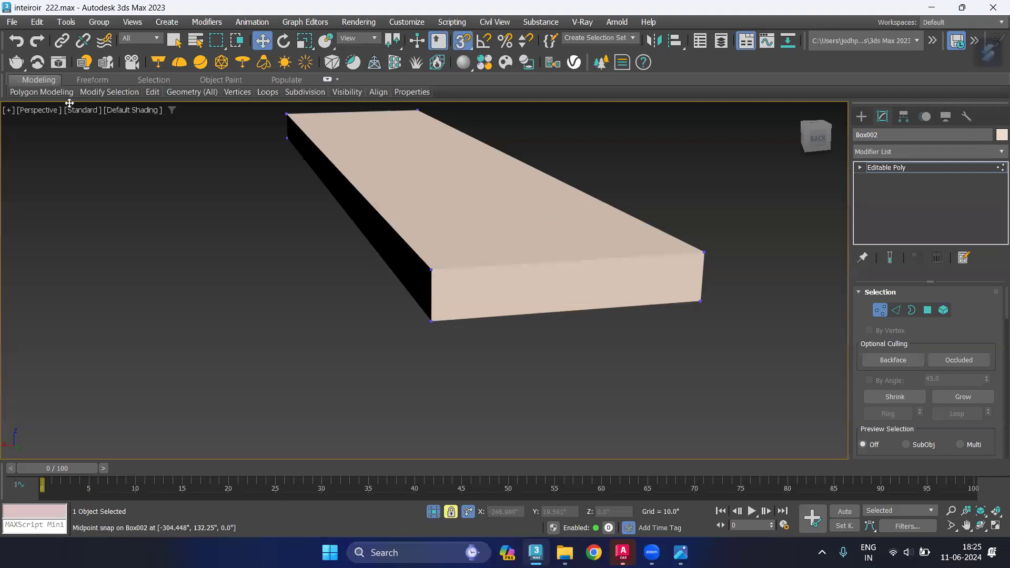
{"action": "left_click", "coordinate": [51, 111]}
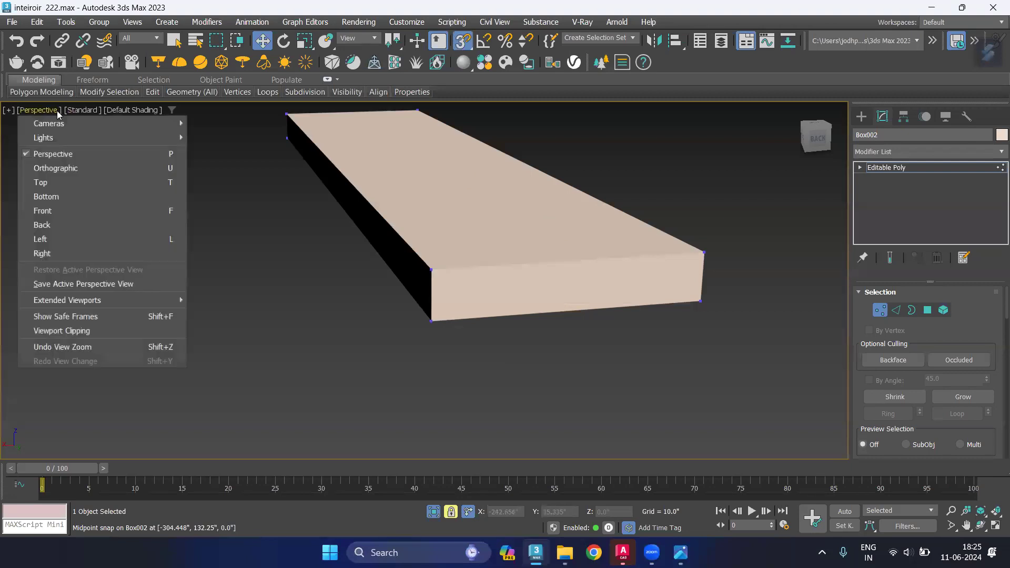
In Front view, scale the plank's X width down to about 80%
{"action": "left_click", "coordinate": [138, 211]}
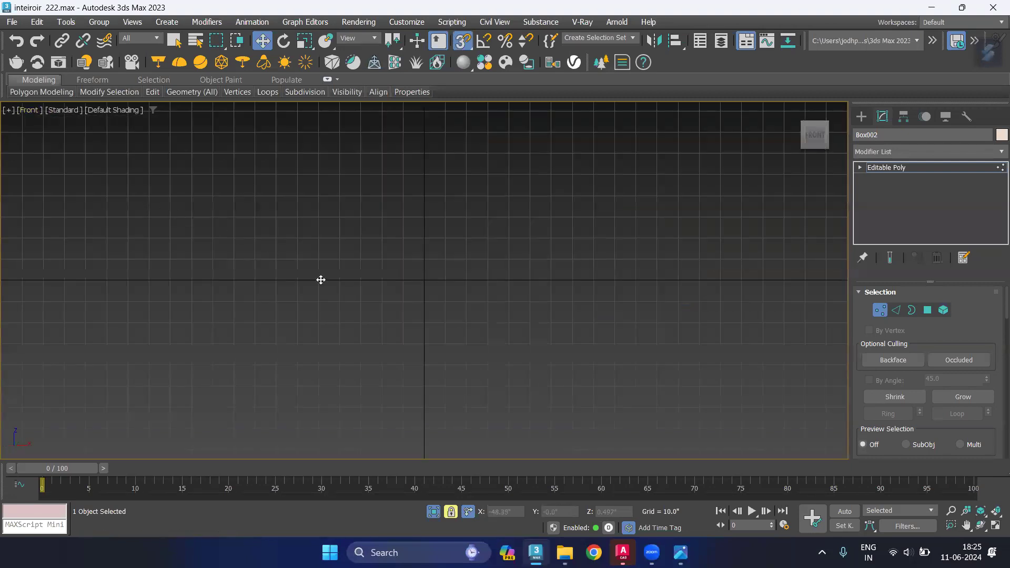
{"action": "key", "text": "z"}
{"action": "scroll", "coordinate": [722, 284], "scroll_direction": "down", "scroll_amount": 3}
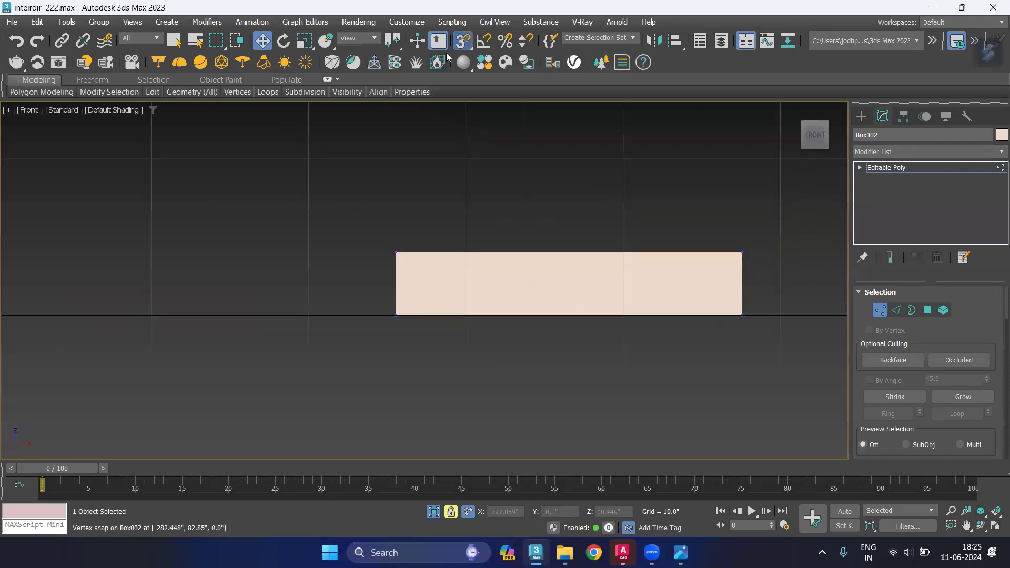
{"action": "scroll", "coordinate": [761, 227], "scroll_direction": "down", "scroll_amount": 3}
{"action": "scroll", "coordinate": [761, 228], "scroll_direction": "down", "scroll_amount": 3}
{"action": "middle_click_drag", "start_coordinate": [756, 230], "coordinate": [624, 273]}
{"action": "scroll", "coordinate": [608, 277], "scroll_direction": "up", "scroll_amount": 2}
{"action": "scroll", "coordinate": [665, 278], "scroll_direction": "up", "scroll_amount": 1}
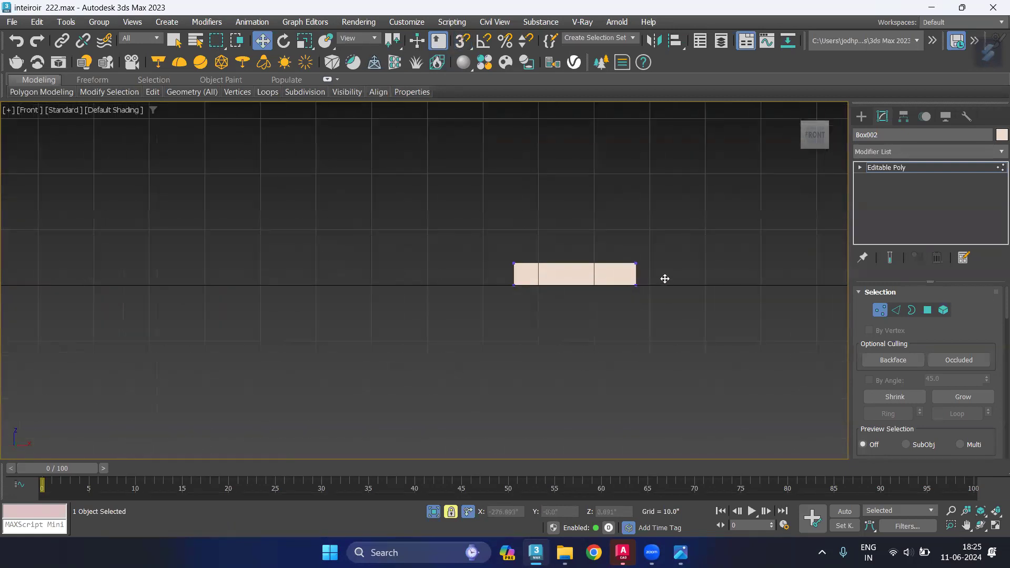
{"action": "left_click", "coordinate": [880, 310]}
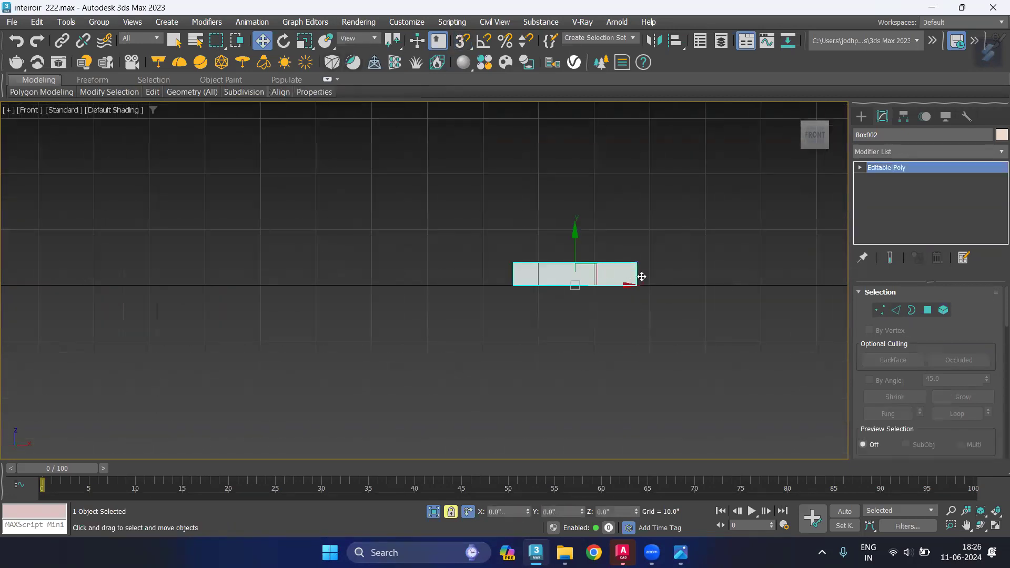
{"action": "left_click", "coordinate": [305, 41]}
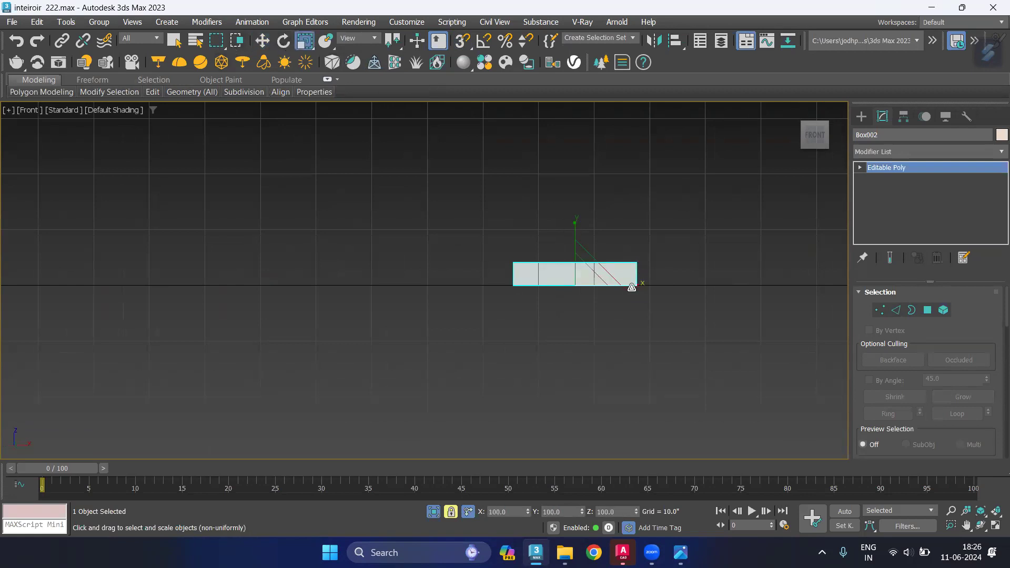
{"action": "left_click_drag", "start_coordinate": [622, 287], "coordinate": [611, 284]}
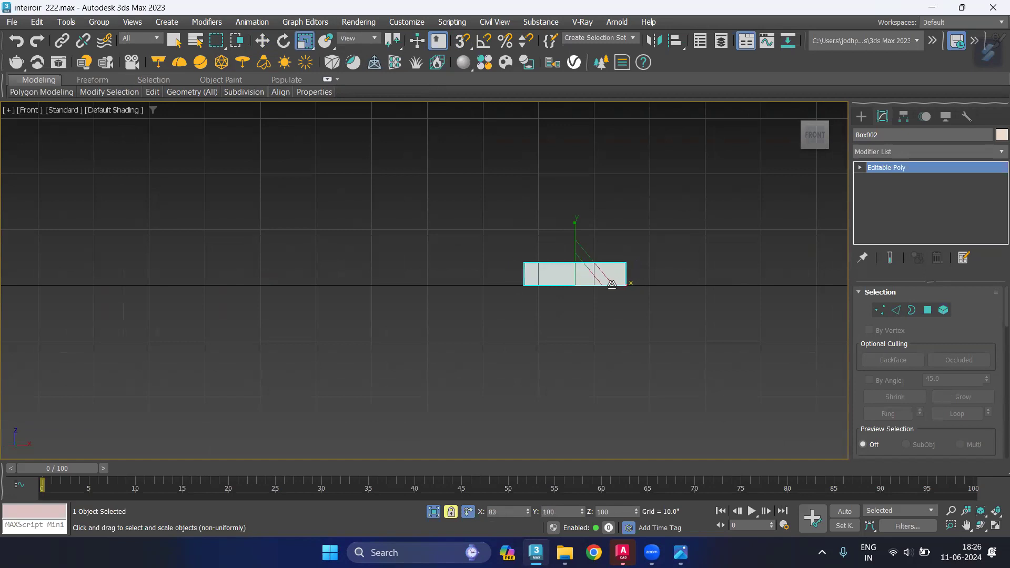
Unhide all objects and nudge the plank slightly left in wireframe
{"action": "right_click", "coordinate": [649, 241]}
{"action": "left_click", "coordinate": [685, 173]}
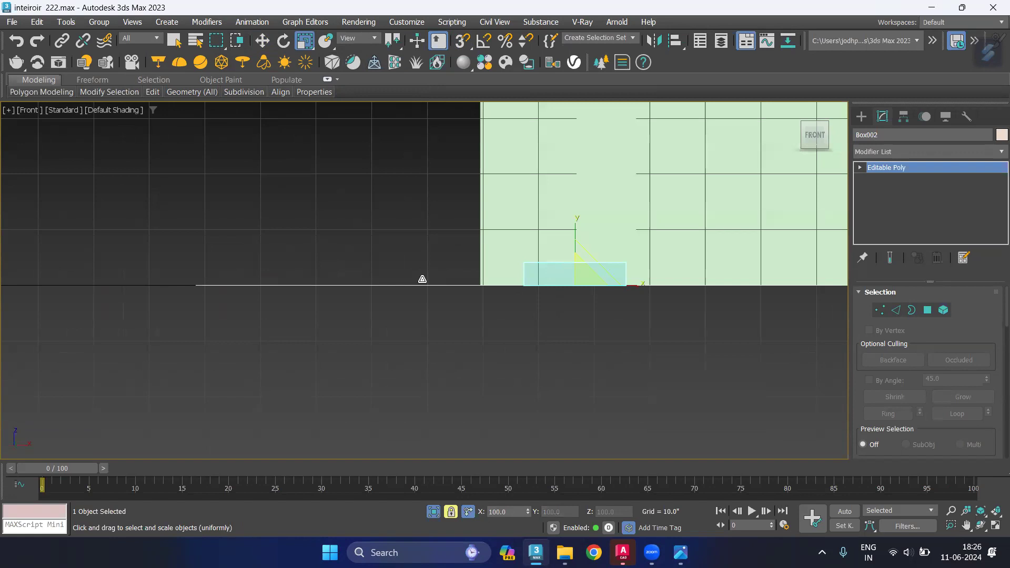
{"action": "key", "text": "F3"}
{"action": "scroll", "coordinate": [551, 261], "scroll_direction": "up", "scroll_amount": 2}
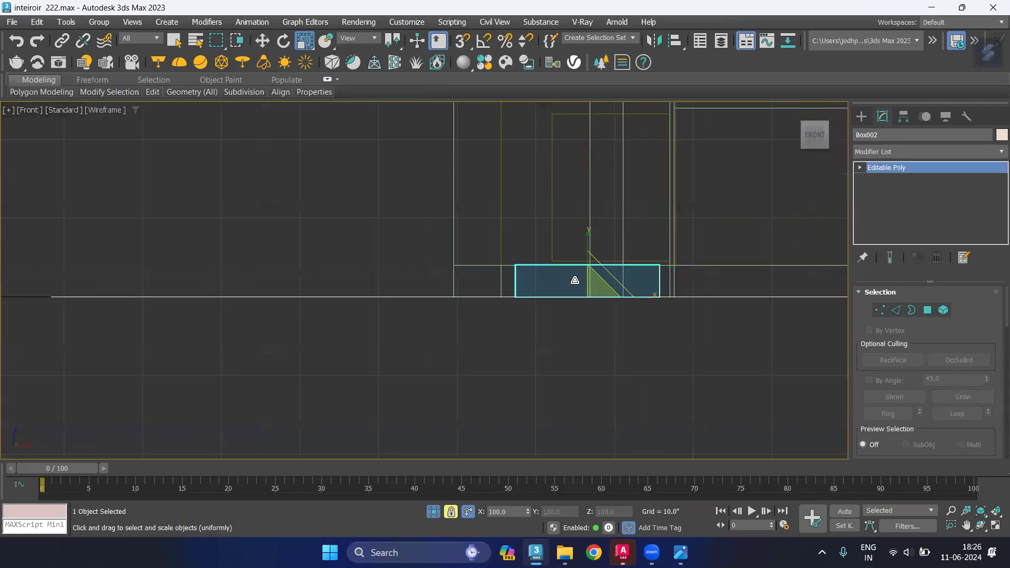
{"action": "key", "text": "w"}
{"action": "left_click_drag", "start_coordinate": [638, 298], "coordinate": [625, 299]}
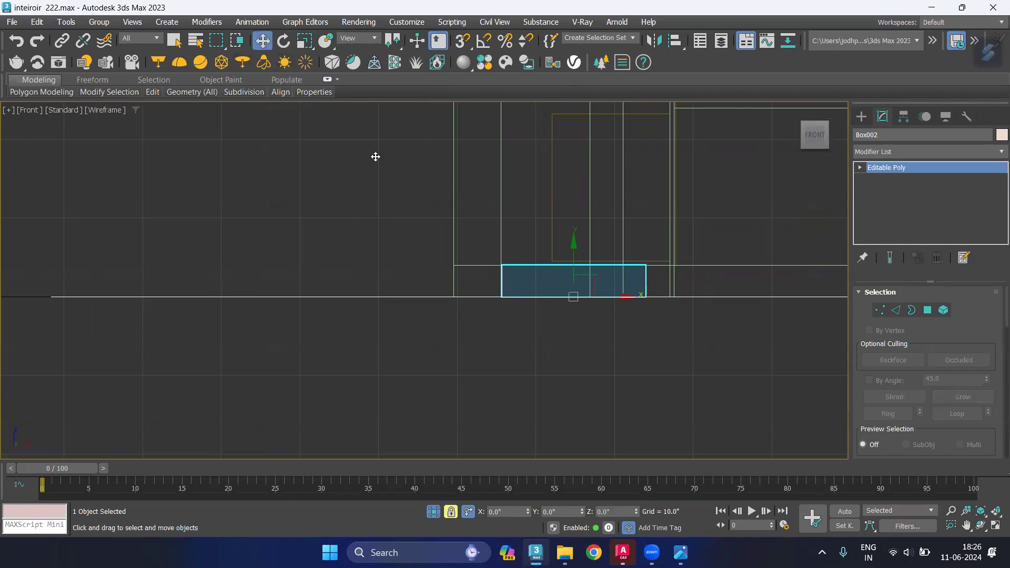
Return to a shaded Perspective view orbited to show the plank in 3D
{"action": "right_click", "coordinate": [307, 203]}
{"action": "key", "text": "p"}
{"action": "mouse_move", "coordinate": [430, 255]}
{"action": "middle_mouse_down", "text": "alt"}
{"action": "mouse_move", "coordinate": [397, 246]}
{"action": "mouse_move", "coordinate": [397, 219]}
{"action": "mouse_move", "coordinate": [286, 253]}
{"action": "mouse_move", "coordinate": [279, 238]}
{"action": "mouse_move", "coordinate": [326, 270]}
{"action": "middle_mouse_up", "text": "alt"}
{"action": "key", "text": "F3"}
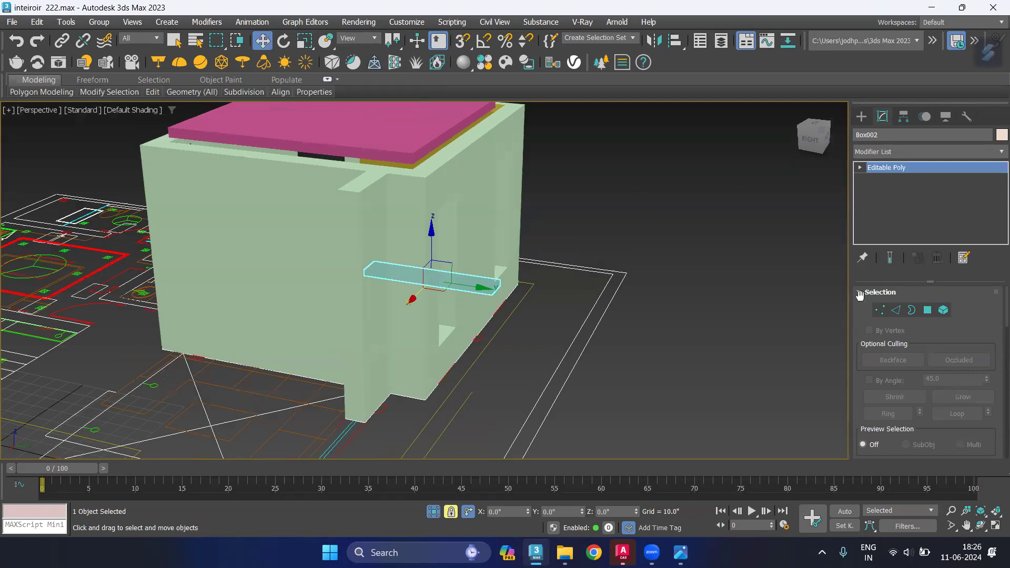
Exit vertex editing on the plank, turn snapping off and deselect it
{"action": "left_click", "coordinate": [174, 41]}
{"action": "left_click", "coordinate": [157, 38]}
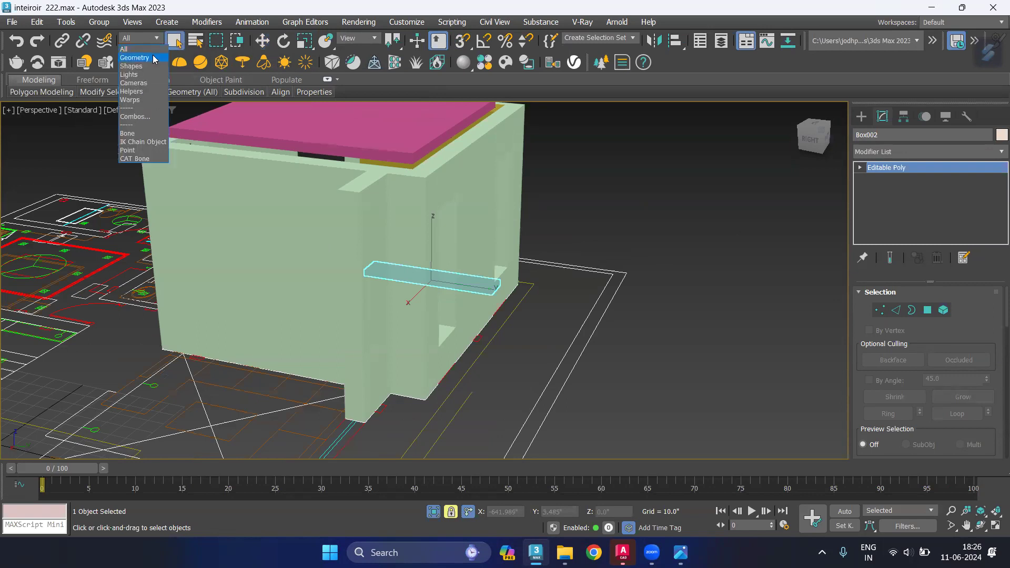
{"action": "left_click", "coordinate": [154, 49]}
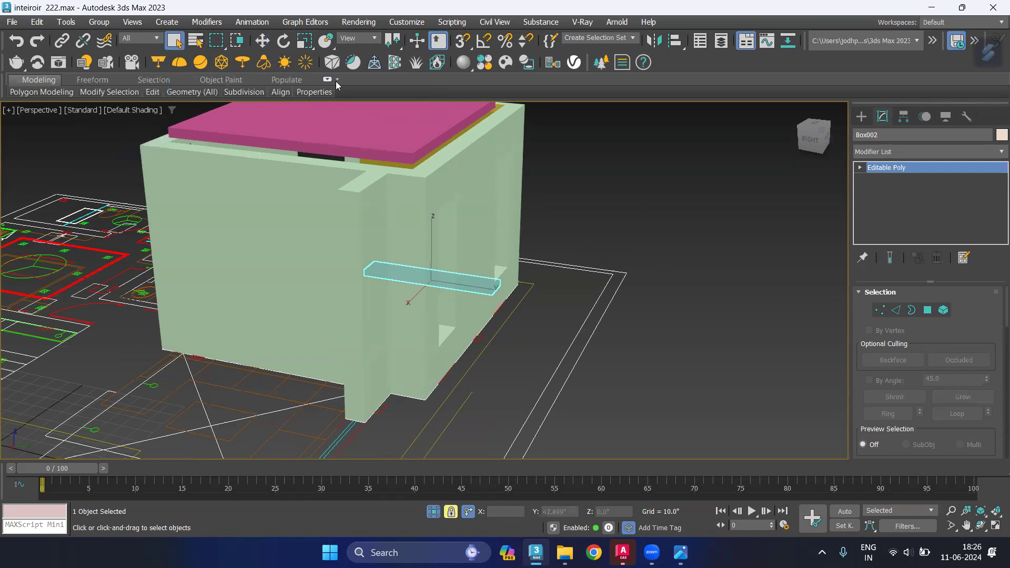
{"action": "key", "text": "w"}
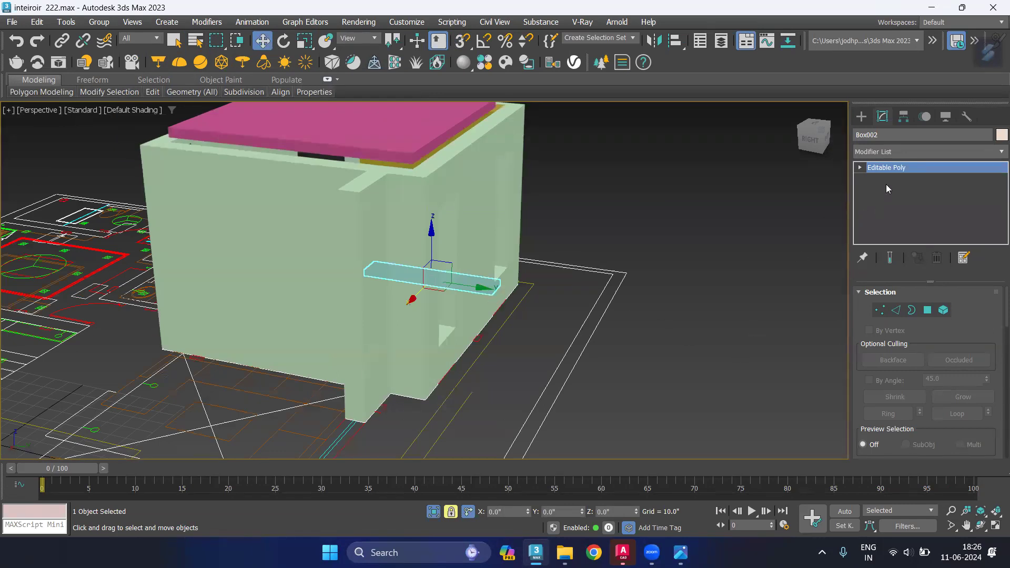
{"action": "key", "text": "1"}
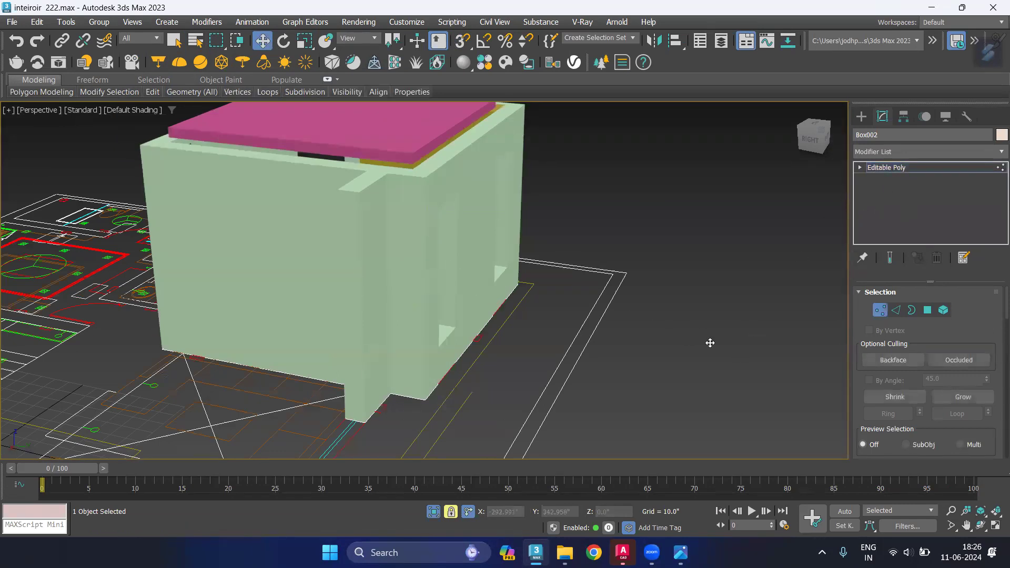
{"action": "left_click", "coordinate": [879, 310]}
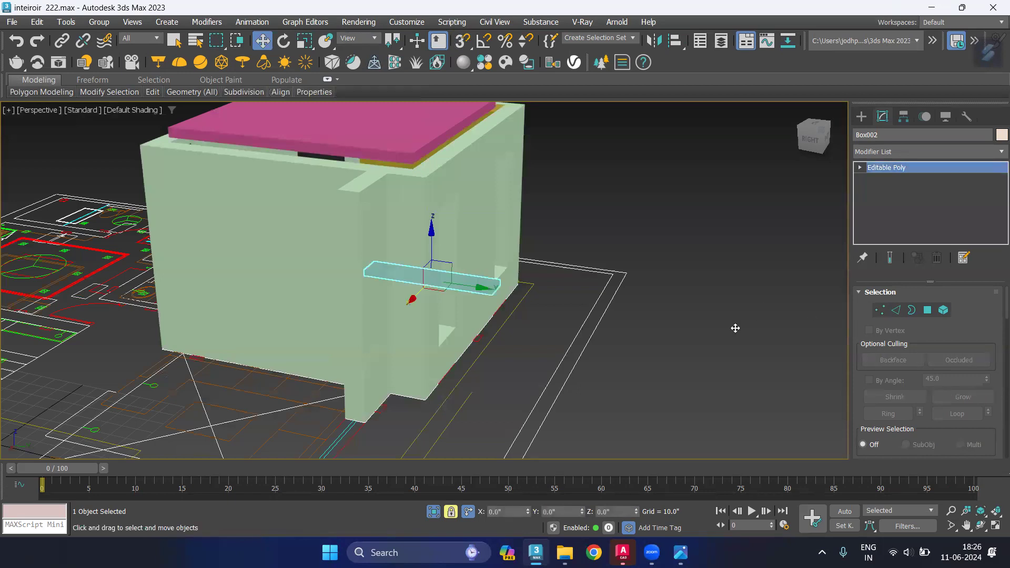
{"action": "middle_click_drag", "start_coordinate": [674, 379], "coordinate": [682, 368]}
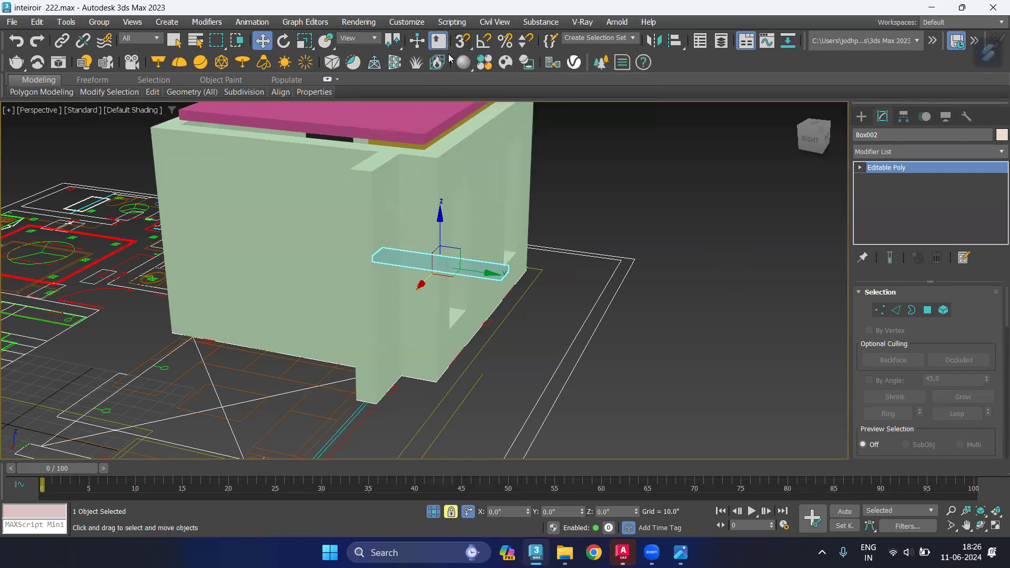
{"action": "left_click", "coordinate": [463, 40]}
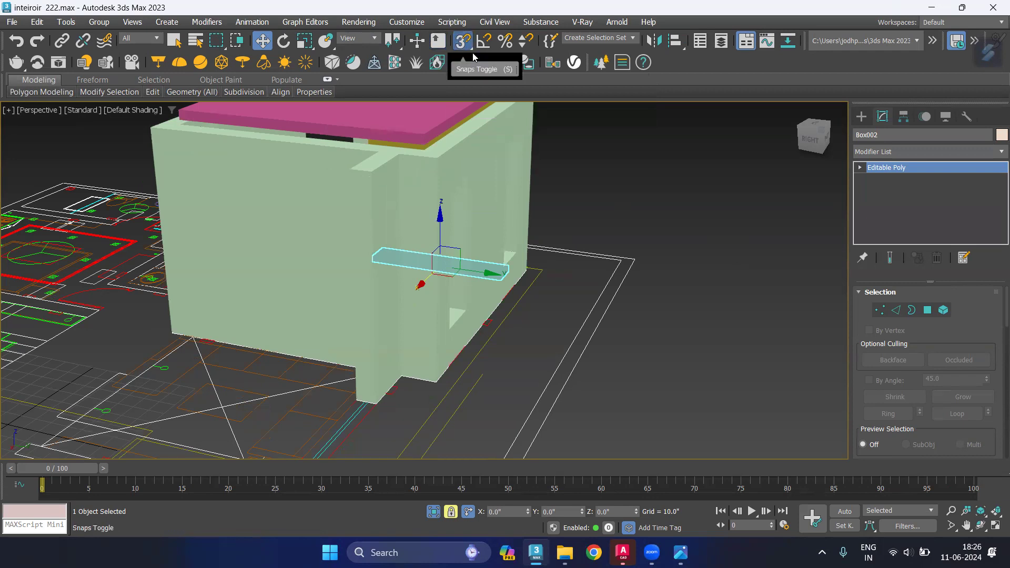
{"action": "left_click", "coordinate": [559, 230]}
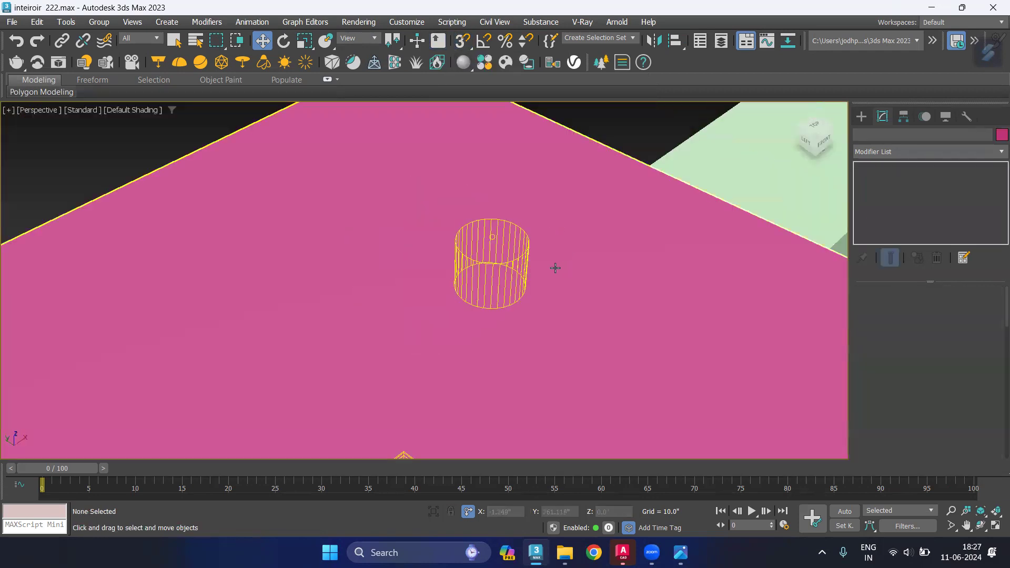
Orbit and zoom around the building to inspect the pink ceiling, then bring up the bedroom reference image
{"action": "middle_click_drag", "start_coordinate": [569, 264], "coordinate": [533, 268], "text": "alt"}
{"action": "scroll", "coordinate": [463, 327], "scroll_direction": "down", "scroll_amount": 2}
{"action": "mouse_move", "coordinate": [463, 327]}
{"action": "middle_mouse_down", "text": "alt"}
{"action": "mouse_move", "coordinate": [460, 282]}
{"action": "mouse_move", "coordinate": [426, 209]}
{"action": "middle_mouse_up", "text": "alt"}
{"action": "scroll", "coordinate": [456, 262], "scroll_direction": "down", "scroll_amount": 5}
{"action": "scroll", "coordinate": [453, 261], "scroll_direction": "down", "scroll_amount": 3}
{"action": "scroll", "coordinate": [453, 260], "scroll_direction": "down", "scroll_amount": 2}
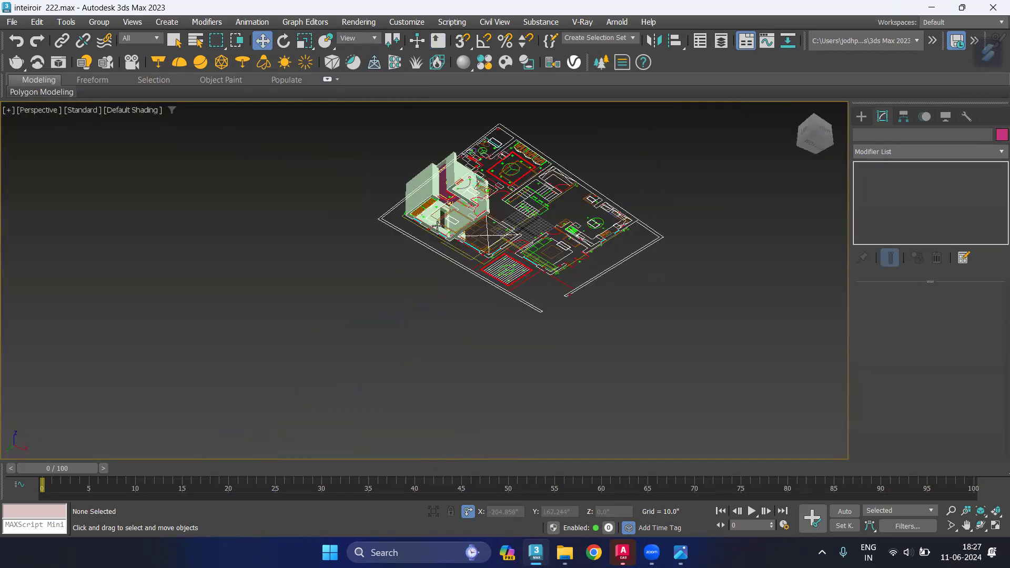
{"action": "scroll", "coordinate": [426, 210], "scroll_direction": "up", "scroll_amount": 3}
{"action": "scroll", "coordinate": [424, 175], "scroll_direction": "up", "scroll_amount": 2}
{"action": "scroll", "coordinate": [444, 192], "scroll_direction": "up", "scroll_amount": 3}
{"action": "mouse_move", "coordinate": [449, 268]}
{"action": "middle_mouse_down", "text": "alt"}
{"action": "mouse_move", "coordinate": [379, 323]}
{"action": "mouse_move", "coordinate": [298, 341]}
{"action": "middle_mouse_up", "text": "alt"}
{"action": "scroll", "coordinate": [538, 284], "scroll_direction": "down", "scroll_amount": 3}
{"action": "mouse_move", "coordinate": [538, 283]}
{"action": "middle_mouse_down", "text": "alt"}
{"action": "mouse_move", "coordinate": [444, 286]}
{"action": "mouse_move", "coordinate": [420, 302]}
{"action": "middle_mouse_up", "text": "alt"}
{"action": "scroll", "coordinate": [421, 303], "scroll_direction": "up", "scroll_amount": 4}
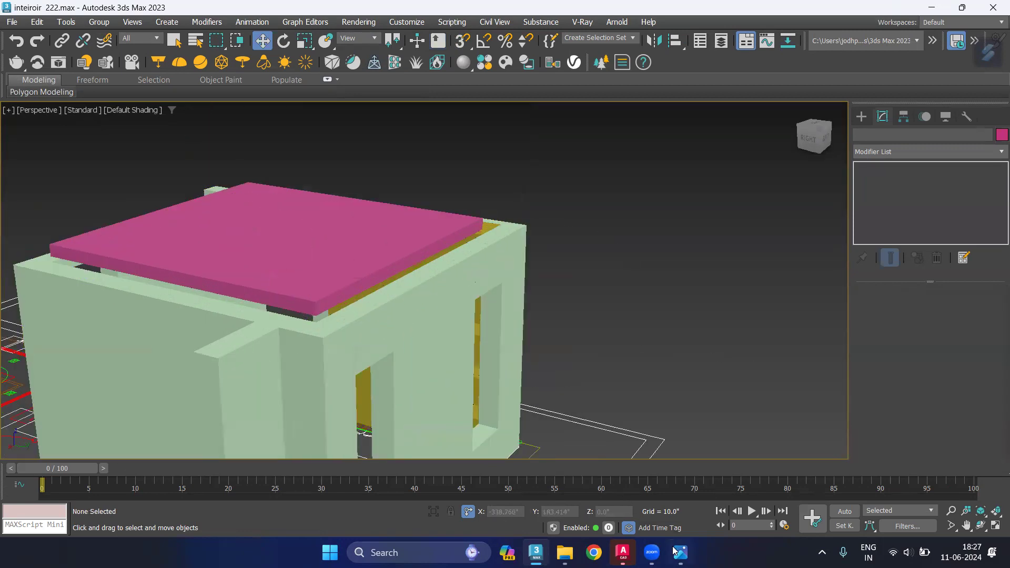
{"action": "left_click", "coordinate": [681, 553]}
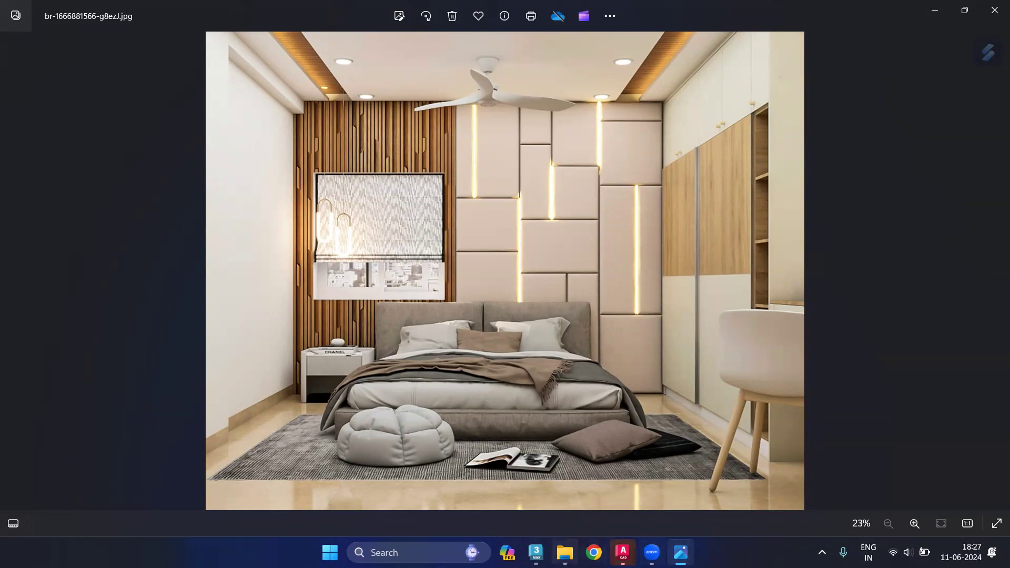
{"action": "left_click", "coordinate": [536, 552]}
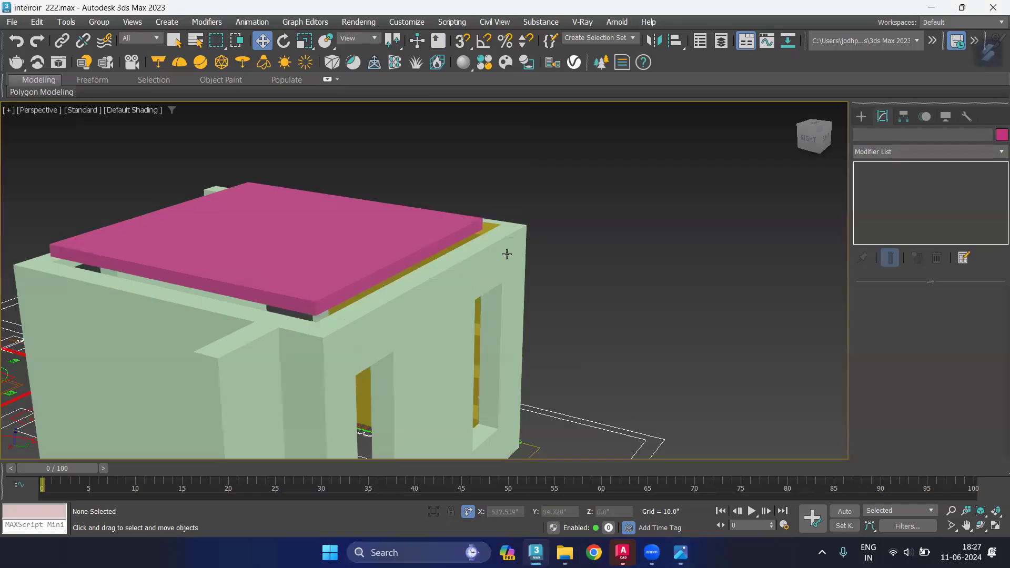
Select the yellow wardrobe box and isolate it with Alt+Q
{"action": "left_click", "coordinate": [456, 245]}
{"action": "key", "text": "alt+q"}
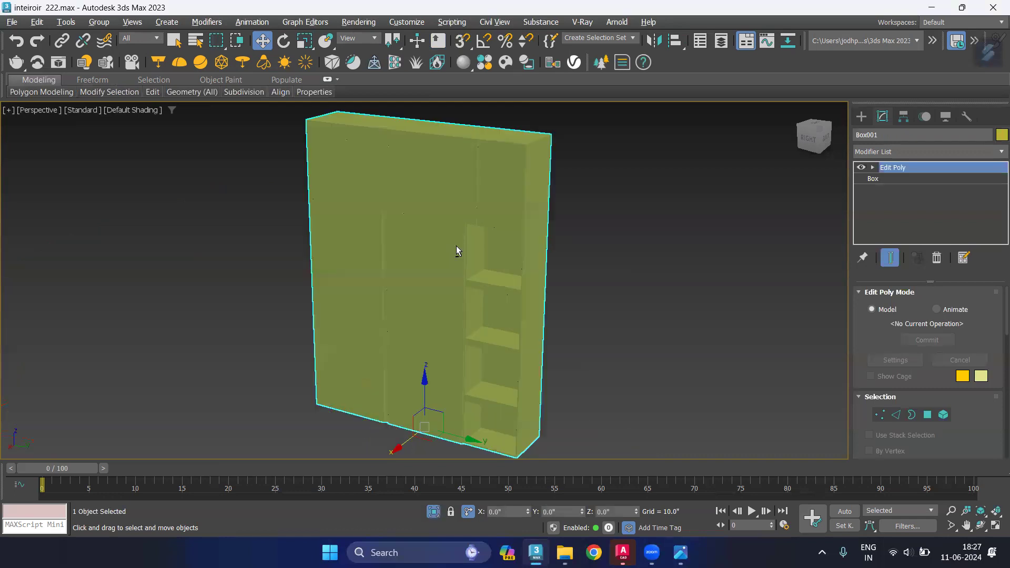
{"action": "middle_click_drag", "start_coordinate": [441, 178], "coordinate": [495, 219]}
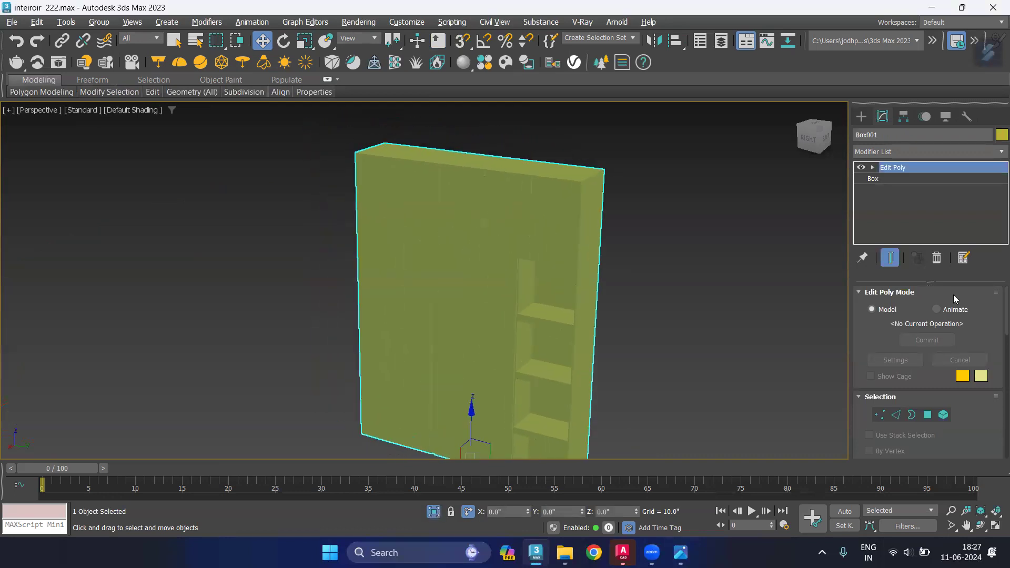
Switch to Right view with the grid hidden and Edged Faces on, framed on the wardrobe
{"action": "right_click", "coordinate": [804, 145]}
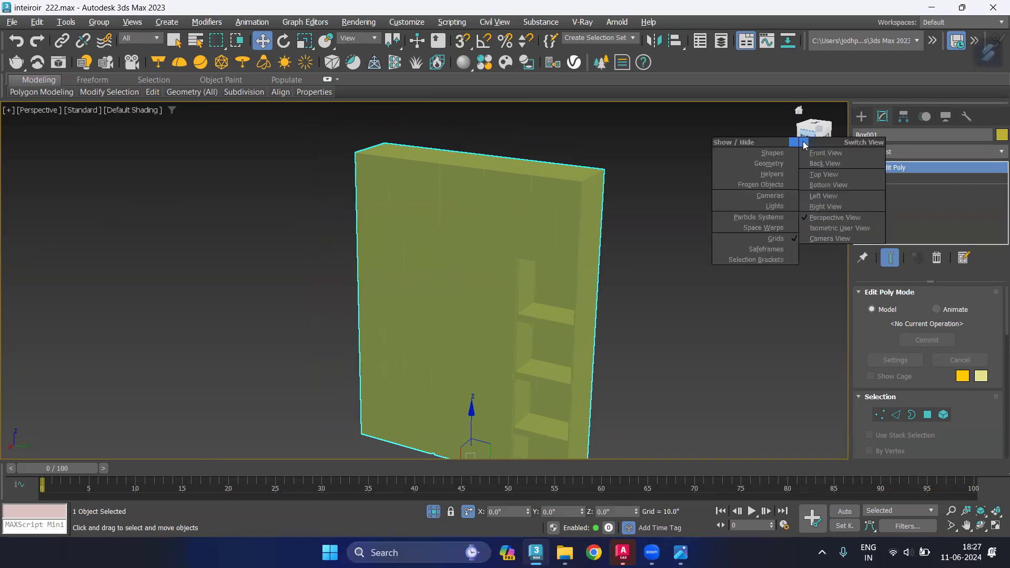
{"action": "left_click", "coordinate": [803, 144]}
{"action": "scroll", "coordinate": [494, 260], "scroll_direction": "down", "scroll_amount": 2}
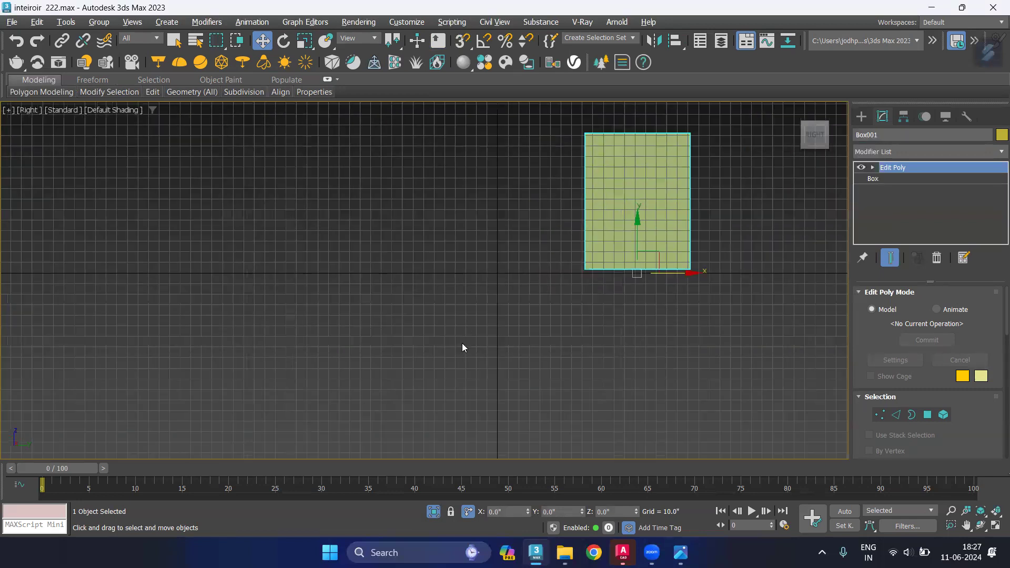
{"action": "key", "text": "g"}
{"action": "scroll", "coordinate": [656, 189], "scroll_direction": "up", "scroll_amount": 4}
{"action": "key", "text": "F4"}
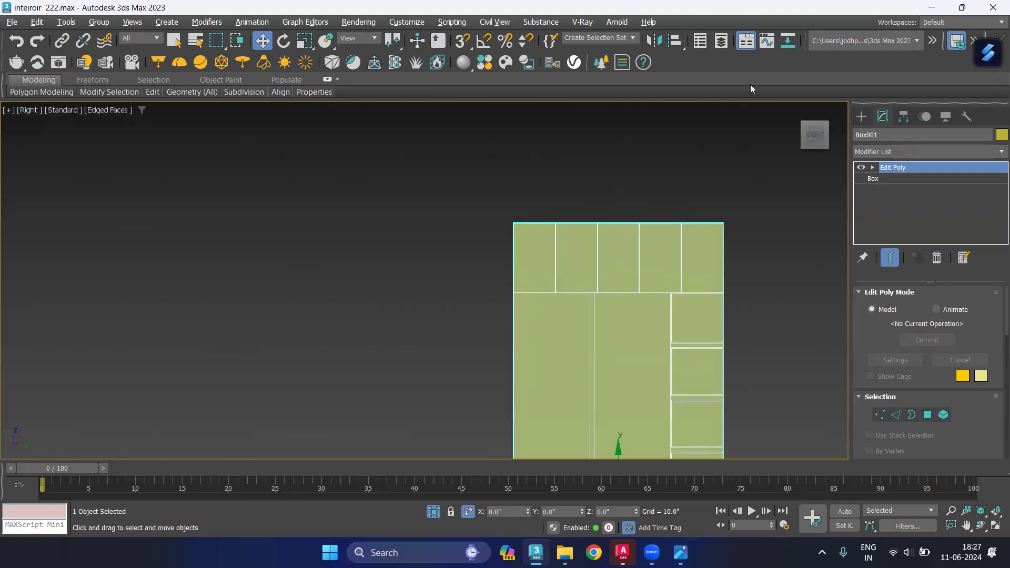
{"action": "scroll", "coordinate": [616, 337], "scroll_direction": "up", "scroll_amount": 4}
{"action": "middle_click_drag", "start_coordinate": [680, 314], "coordinate": [594, 328]}
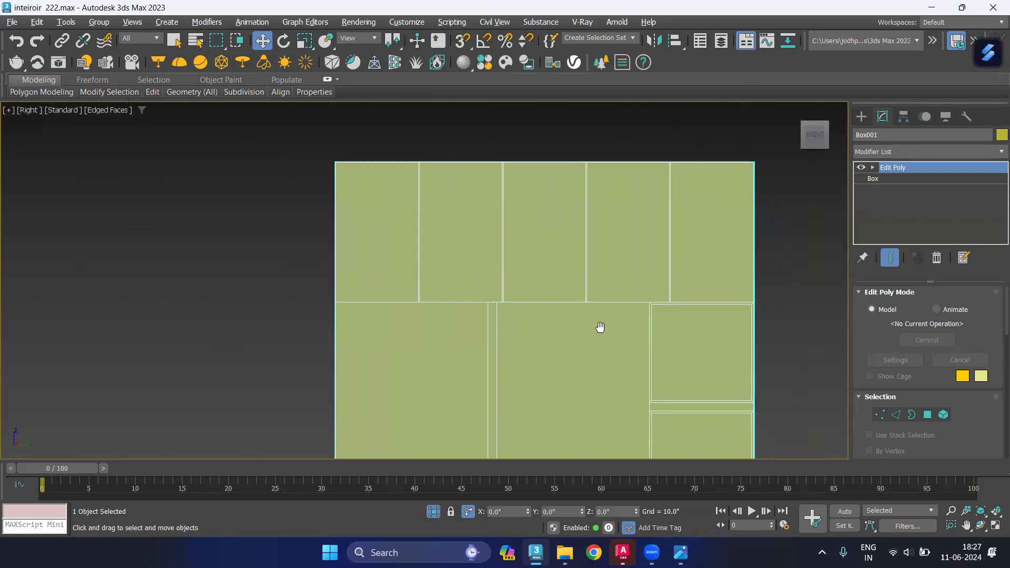
Draw a snapped cylinder starting from the wardrobe cabinet corner
{"action": "left_click", "coordinate": [861, 115]}
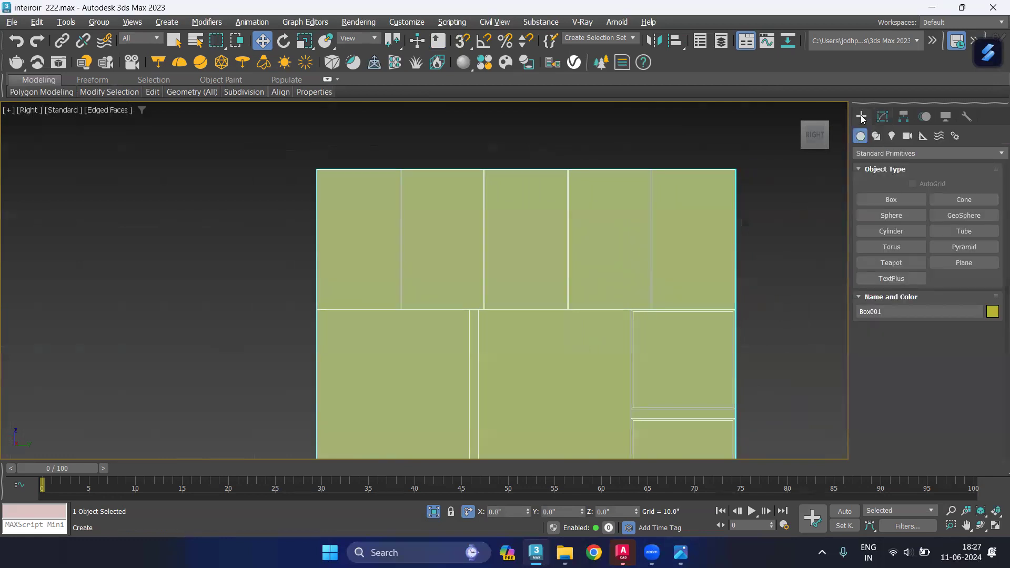
{"action": "left_click", "coordinate": [907, 235]}
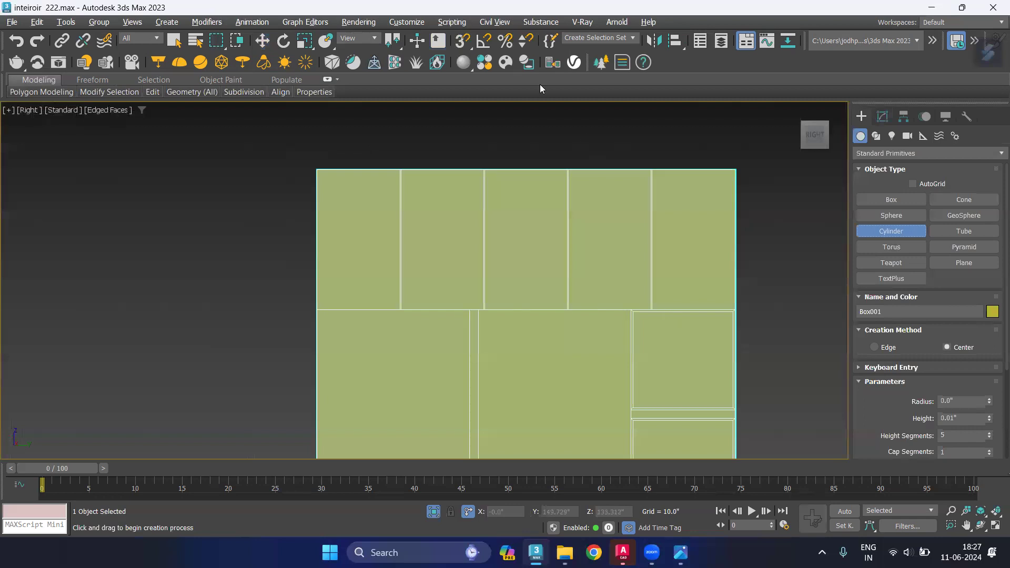
{"action": "key", "text": "s"}
{"action": "scroll", "coordinate": [653, 315], "scroll_direction": "up", "scroll_amount": 4}
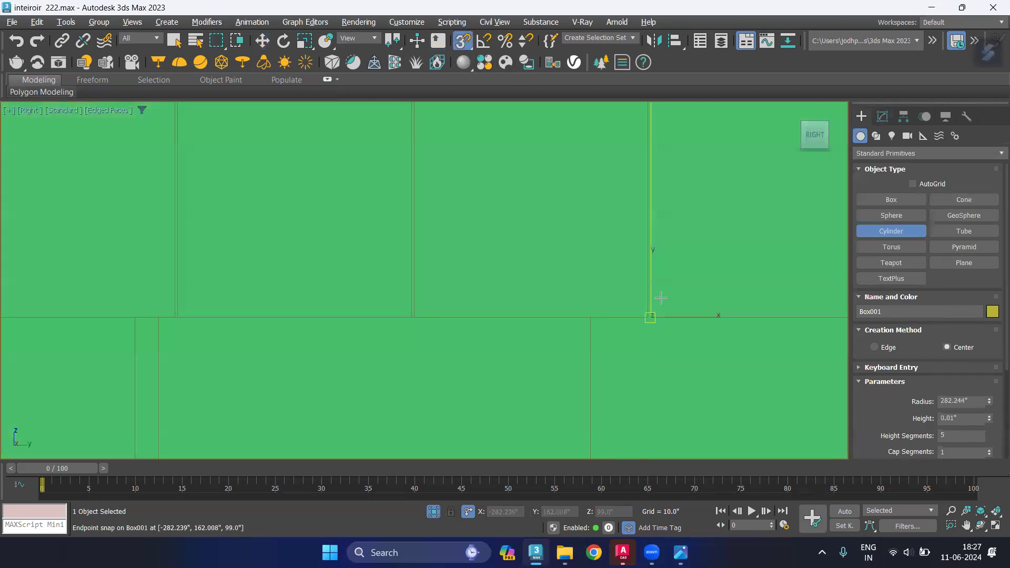
{"action": "left_click_drag", "start_coordinate": [654, 315], "coordinate": [455, 296]}
{"action": "scroll", "coordinate": [626, 308], "scroll_direction": "down", "scroll_amount": 4}
{"action": "scroll", "coordinate": [623, 299], "scroll_direction": "down", "scroll_amount": 3}
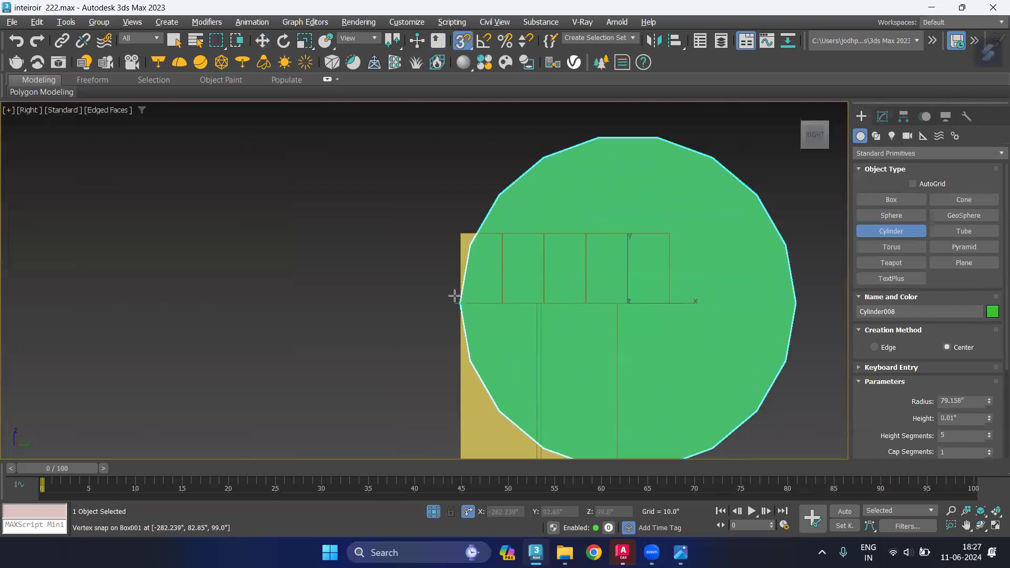
{"action": "left_click", "coordinate": [395, 250]}
{"action": "key", "text": "w"}
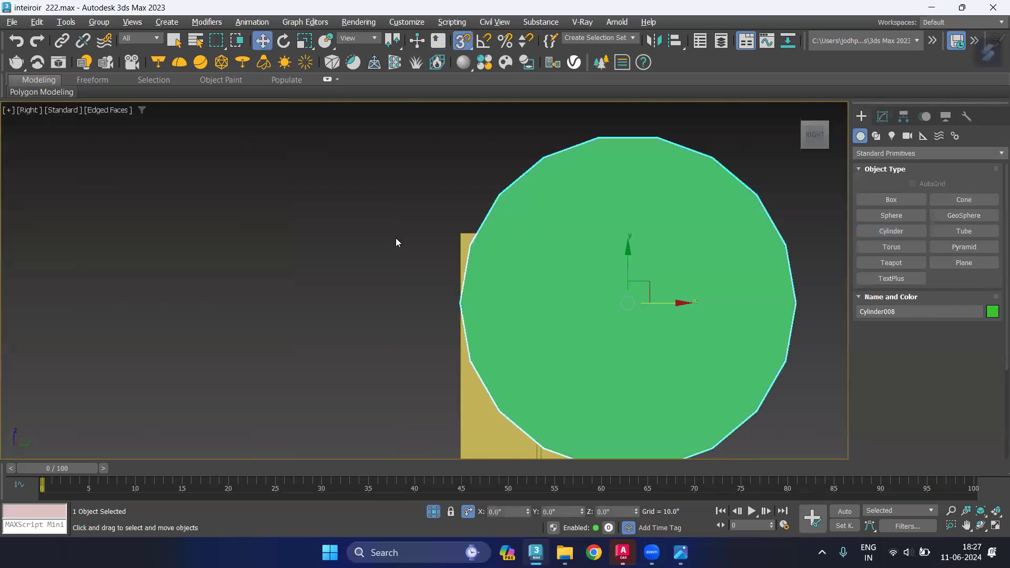
Set the cylinder to radius 1.5", 71 sides and height 2.0"
{"action": "left_click", "coordinate": [882, 118]}
{"action": "left_click_drag", "start_coordinate": [972, 314], "coordinate": [900, 316]}
{"action": "type", "text": "1"}
{"action": "key", "text": "Return"}
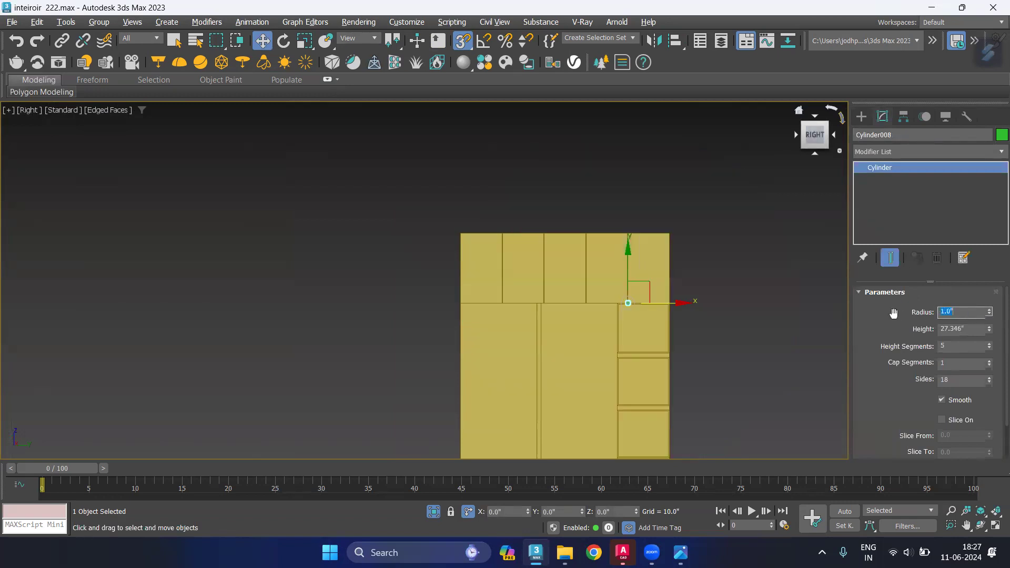
{"action": "scroll", "coordinate": [622, 304], "scroll_direction": "up", "scroll_amount": 5}
{"action": "scroll", "coordinate": [622, 304], "scroll_direction": "up", "scroll_amount": 2}
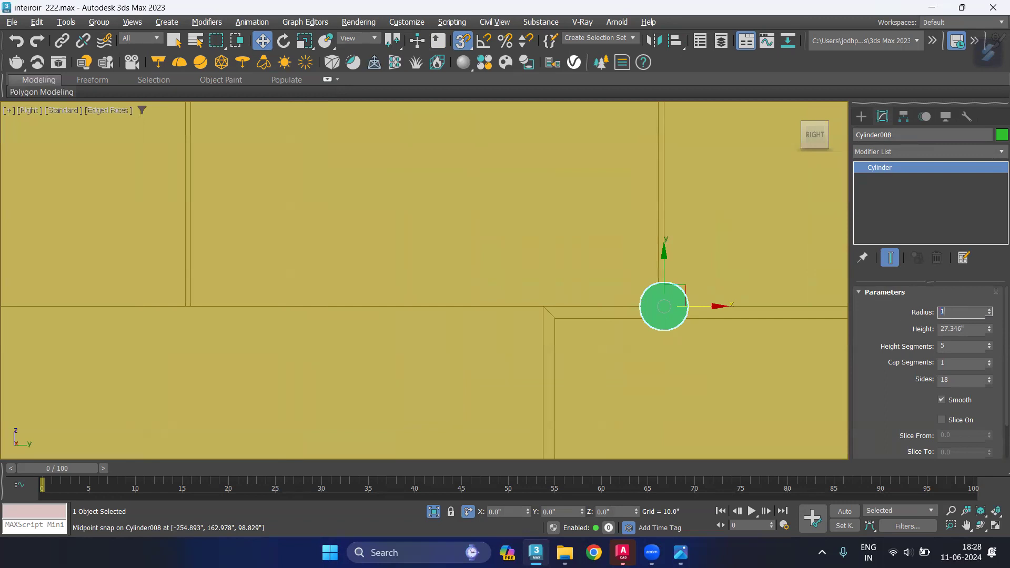
{"action": "type", "text": ".5"}
{"action": "key", "text": "Return"}
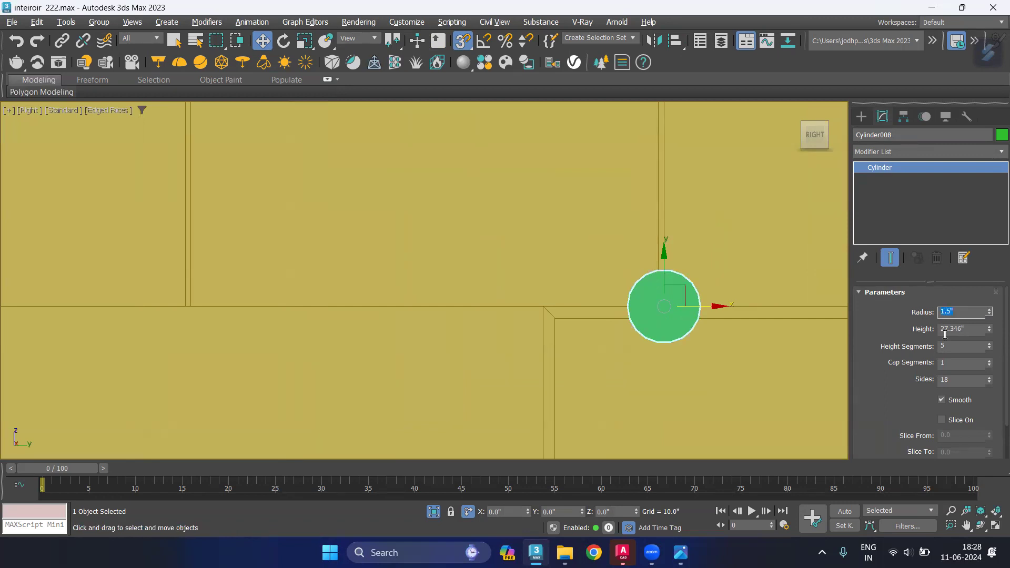
{"action": "left_click_drag", "start_coordinate": [991, 381], "coordinate": [950, 354]}
{"action": "left_click", "coordinate": [965, 328]}
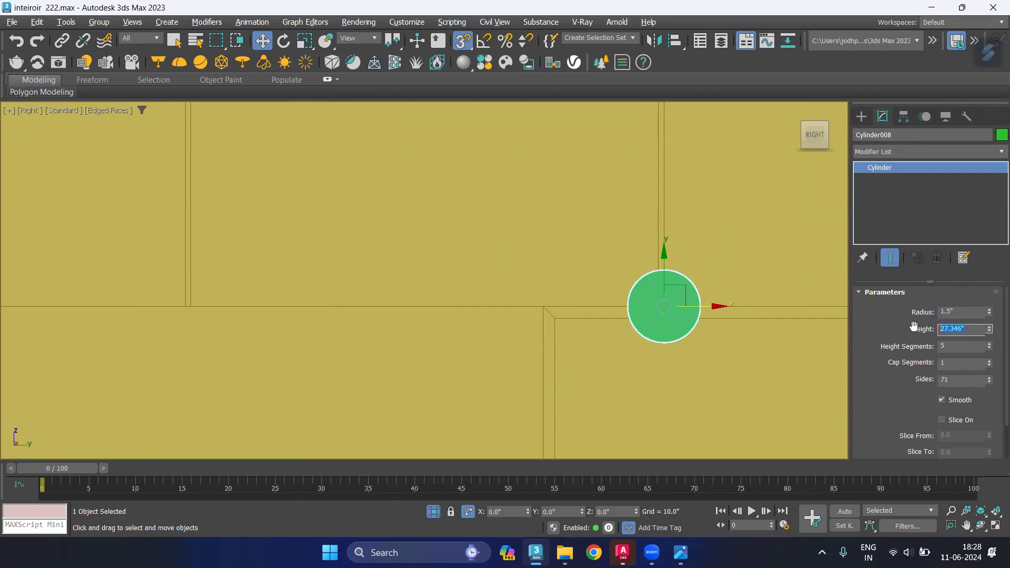
{"action": "type", "text": "1"}
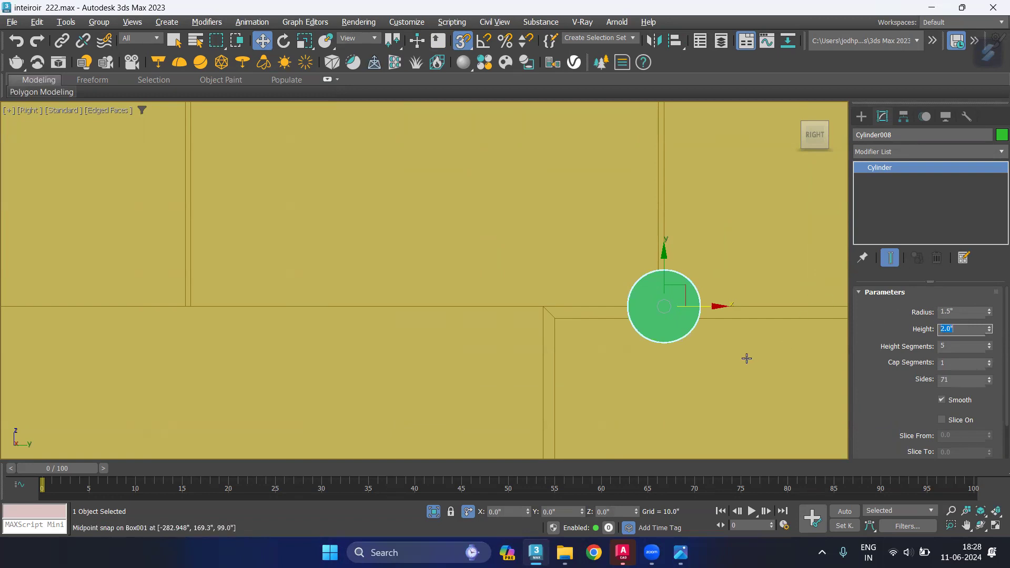
{"action": "scroll", "coordinate": [696, 331], "scroll_direction": "down", "scroll_amount": 1}
{"action": "scroll", "coordinate": [697, 332], "scroll_direction": "down", "scroll_amount": 1}
{"action": "scroll", "coordinate": [696, 331], "scroll_direction": "down", "scroll_amount": 1}
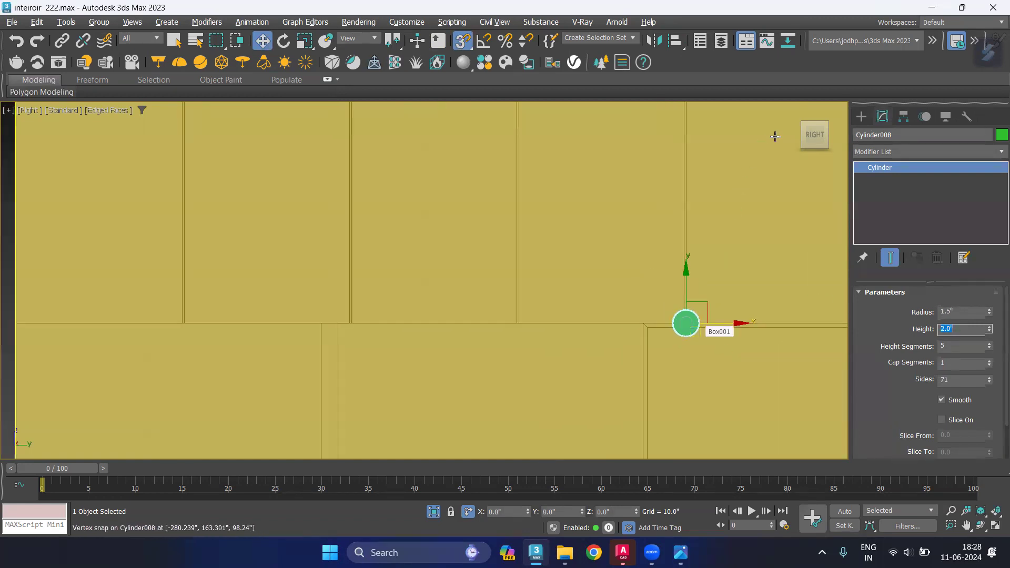
Select the cylinder and change its height to 2.5"
{"action": "left_click", "coordinate": [837, 135]}
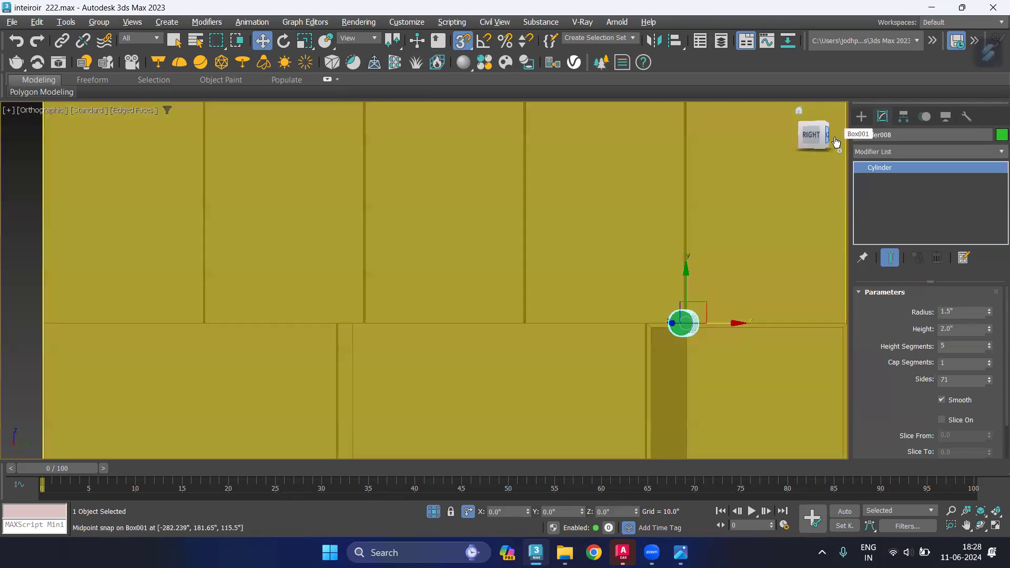
{"action": "left_click", "coordinate": [652, 350]}
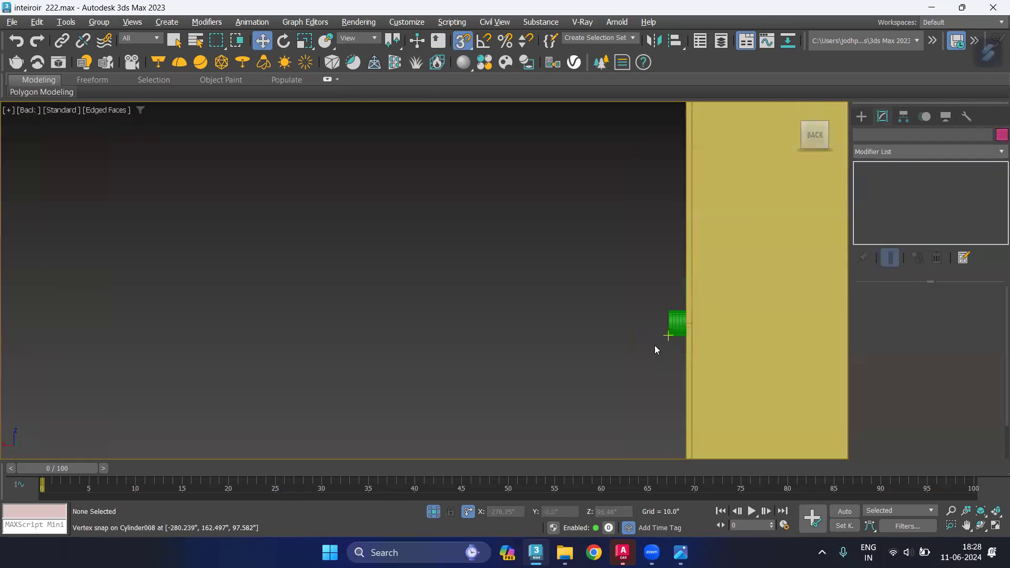
{"action": "middle_click_drag", "start_coordinate": [654, 345], "coordinate": [419, 339]}
{"action": "scroll", "coordinate": [434, 313], "scroll_direction": "up", "scroll_amount": 2}
{"action": "left_click", "coordinate": [439, 318]}
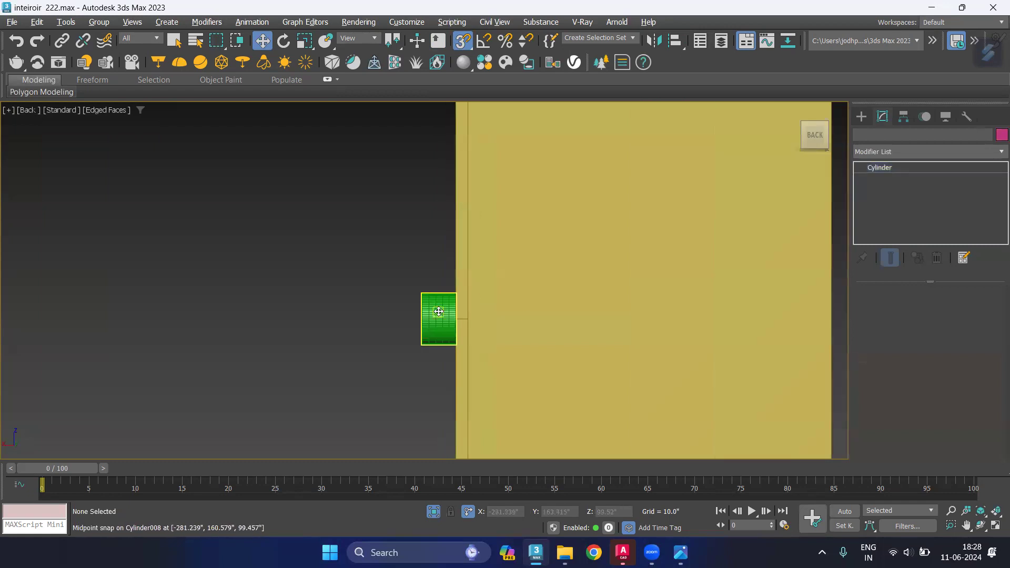
{"action": "double_click", "coordinate": [958, 330]}
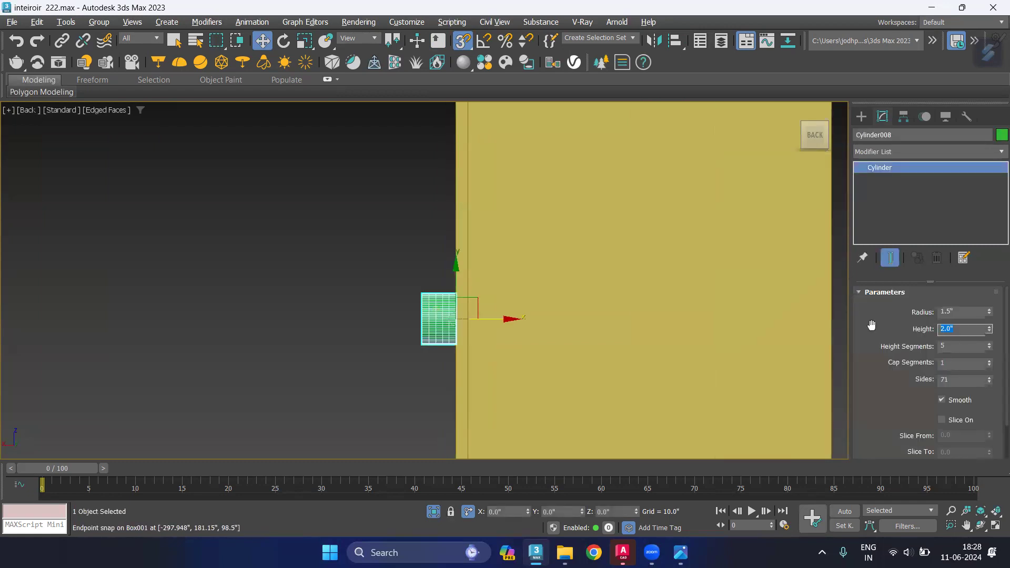
{"action": "type", "text": "5"}
{"action": "key", "text": "Return"}
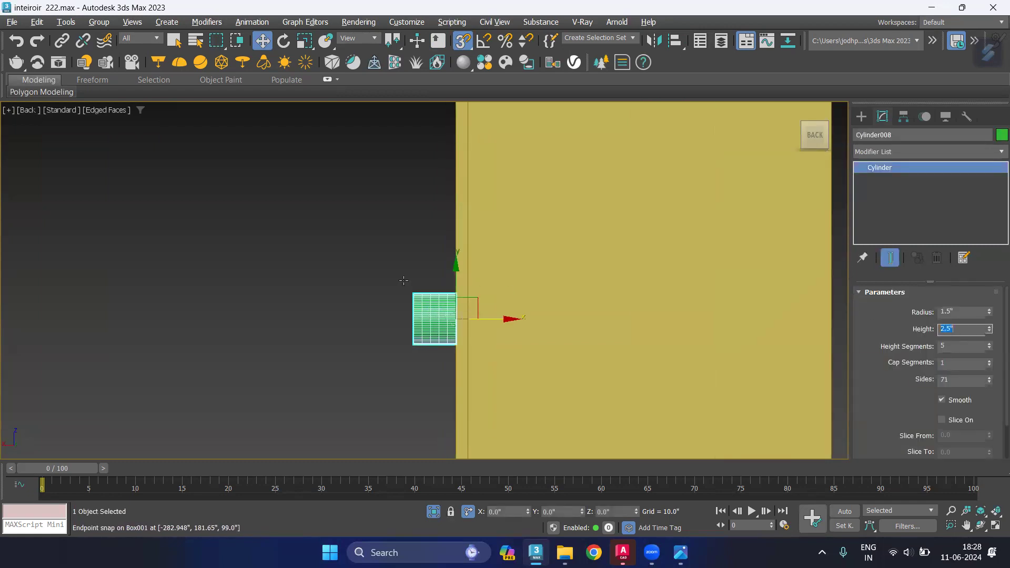
{"action": "left_click", "coordinate": [404, 281]}
{"action": "left_click", "coordinate": [421, 322]}
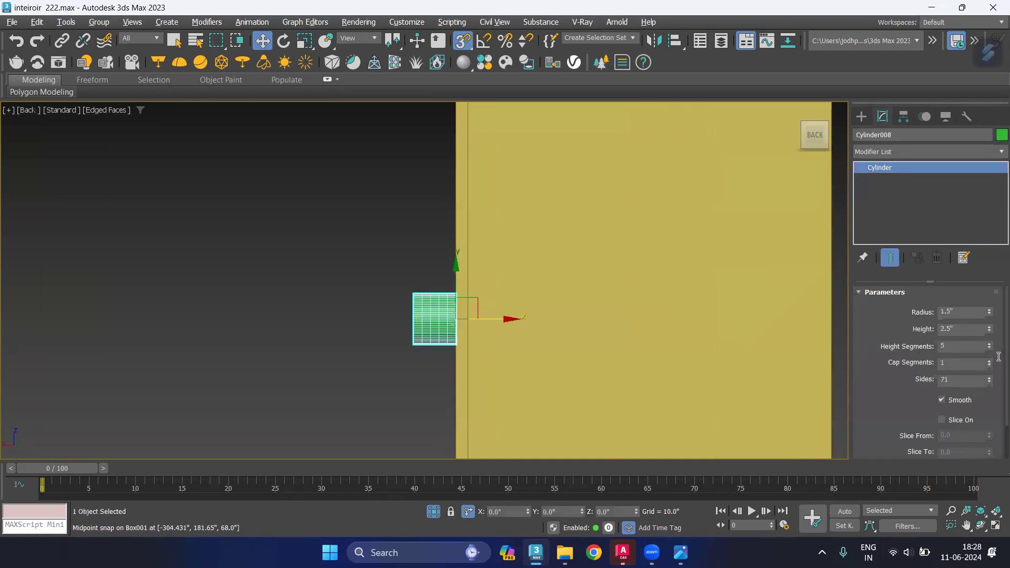
{"action": "left_click", "coordinate": [392, 361]}
Turn snapping off and move the cylinder up and sideways along the wardrobe door
{"action": "mouse_move", "coordinate": [348, 345]}
{"action": "middle_mouse_down", "text": "alt"}
{"action": "mouse_move", "coordinate": [338, 337]}
{"action": "mouse_move", "coordinate": [380, 350]}
{"action": "middle_mouse_up", "text": "alt"}
{"action": "scroll", "coordinate": [334, 279], "scroll_direction": "down", "scroll_amount": 5}
{"action": "scroll", "coordinate": [334, 279], "scroll_direction": "down", "scroll_amount": 2}
{"action": "middle_click_drag", "start_coordinate": [378, 304], "coordinate": [531, 400]}
{"action": "scroll", "coordinate": [384, 308], "scroll_direction": "up", "scroll_amount": 5}
{"action": "scroll", "coordinate": [384, 308], "scroll_direction": "up", "scroll_amount": 5}
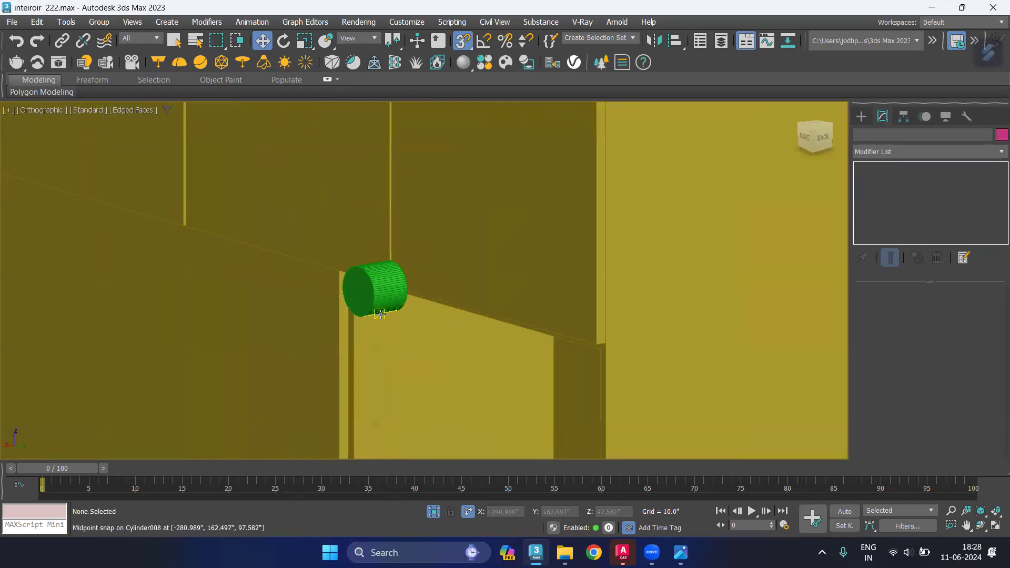
{"action": "key", "text": "s"}
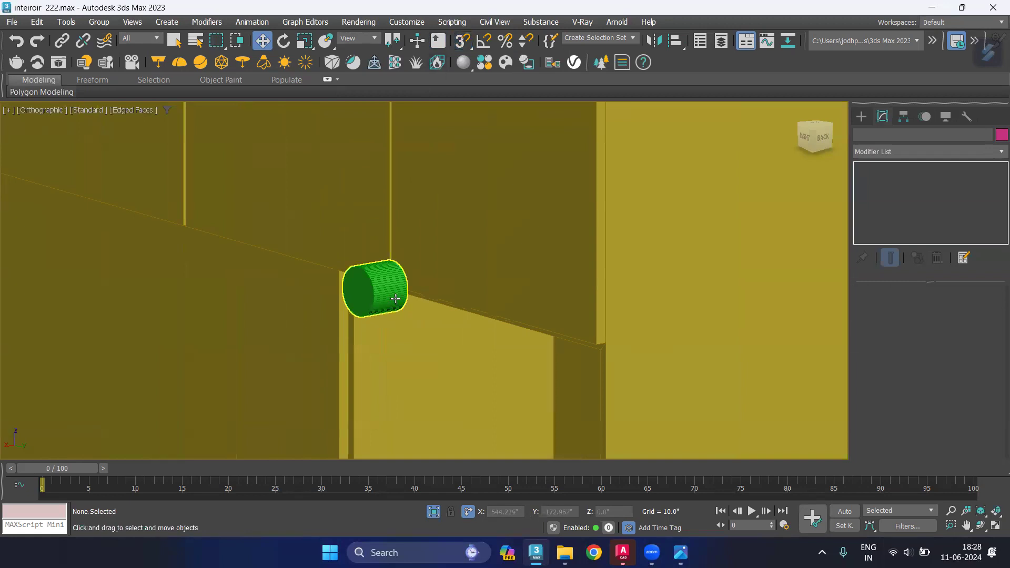
{"action": "left_click", "coordinate": [374, 287]}
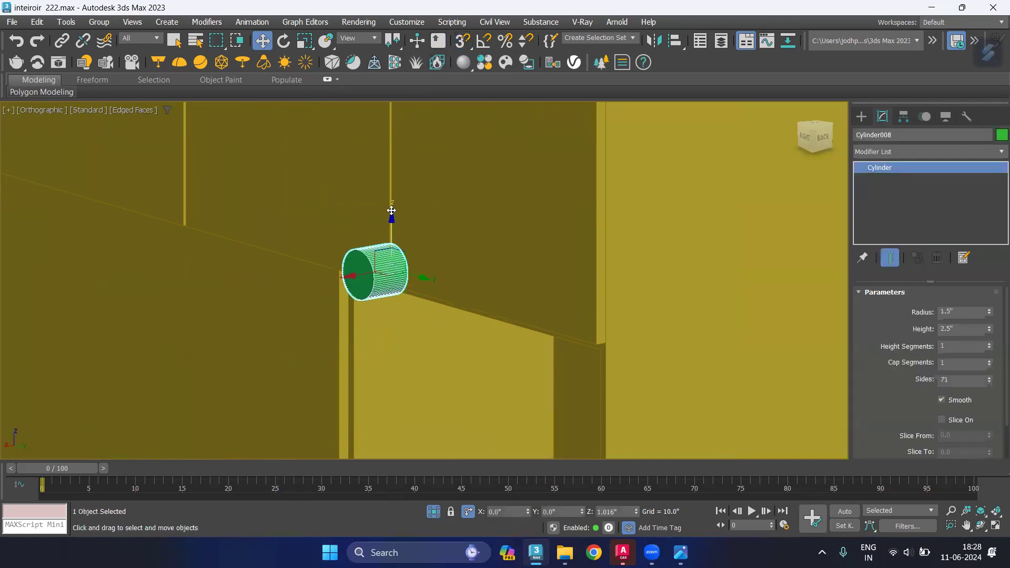
{"action": "left_click_drag", "start_coordinate": [392, 231], "coordinate": [393, 186]}
{"action": "left_click_drag", "start_coordinate": [420, 247], "coordinate": [443, 258]}
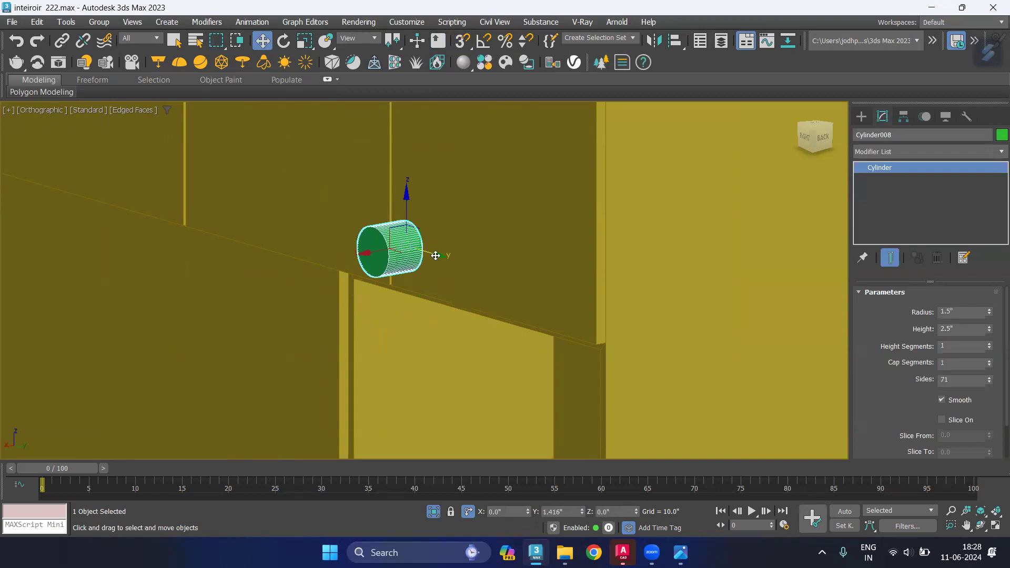
Reduce the cylinder's radius to 1.0"
{"action": "scroll", "coordinate": [252, 266], "scroll_direction": "down", "scroll_amount": 1}
{"action": "scroll", "coordinate": [300, 277], "scroll_direction": "down", "scroll_amount": 1}
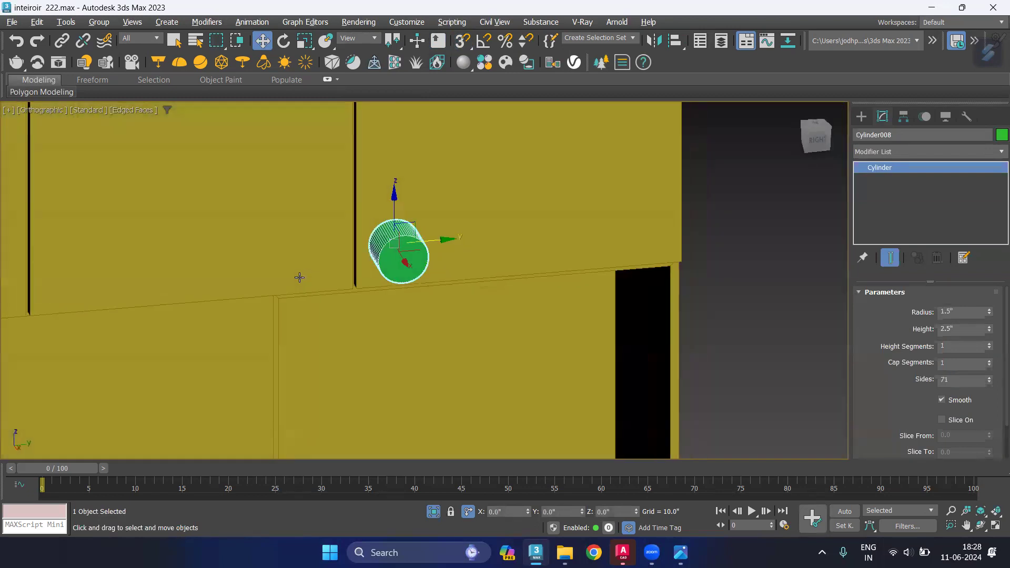
{"action": "scroll", "coordinate": [292, 255], "scroll_direction": "down", "scroll_amount": 3}
{"action": "scroll", "coordinate": [285, 253], "scroll_direction": "up", "scroll_amount": 1}
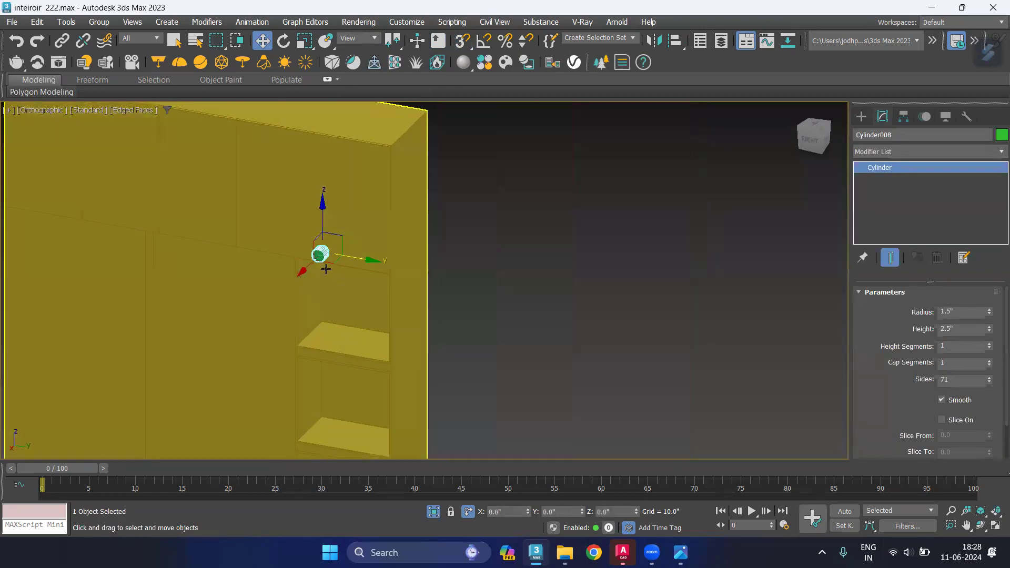
{"action": "scroll", "coordinate": [316, 260], "scroll_direction": "up", "scroll_amount": 4}
{"action": "double_click", "coordinate": [967, 311]}
{"action": "type", "text": "1"}
{"action": "key", "text": "Return"}
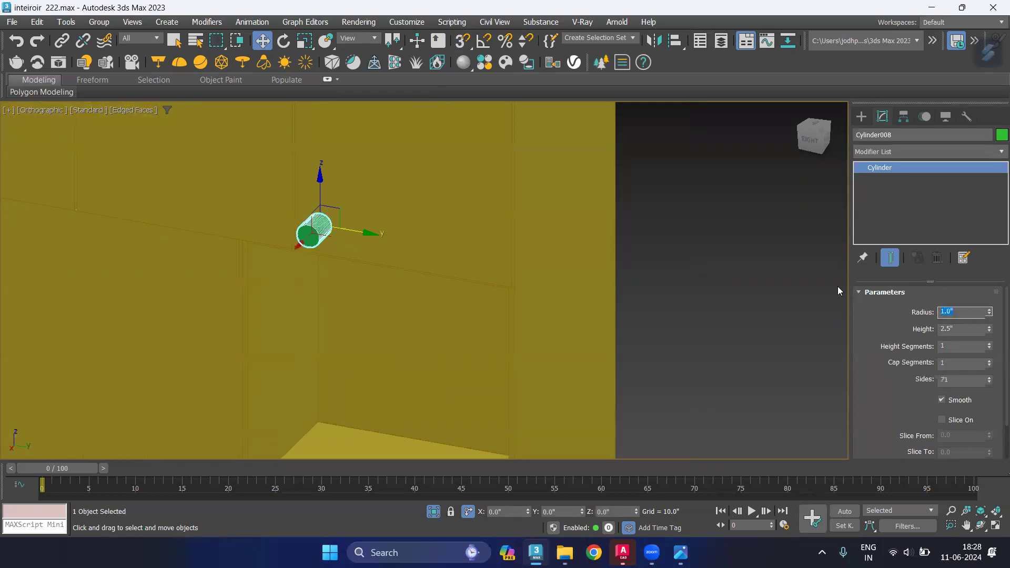
Switch to a straight-on Right view framed on the cylinder handle
{"action": "scroll", "coordinate": [299, 270], "scroll_direction": "up", "scroll_amount": 4}
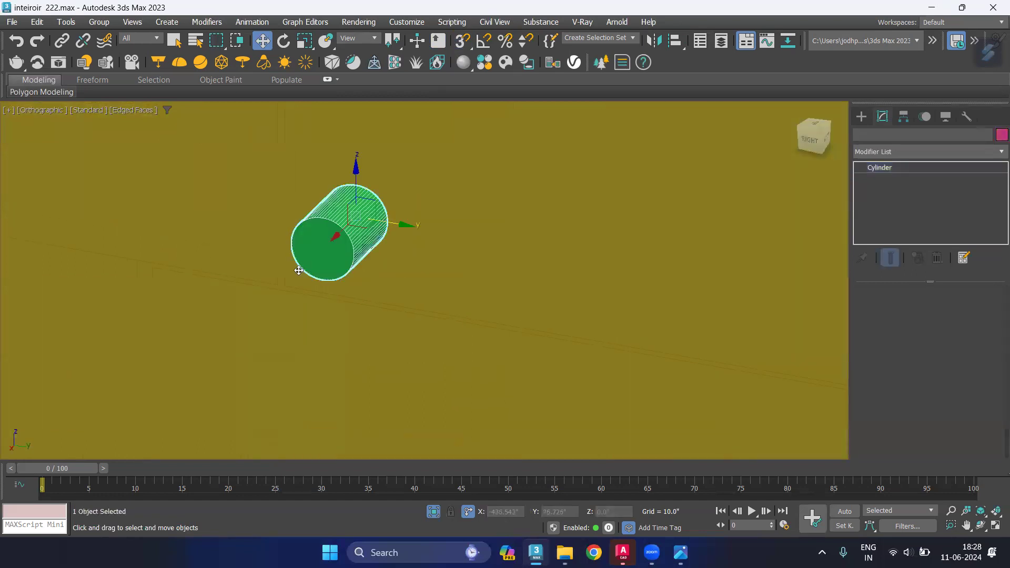
{"action": "middle_click_drag", "start_coordinate": [299, 271], "coordinate": [497, 370]}
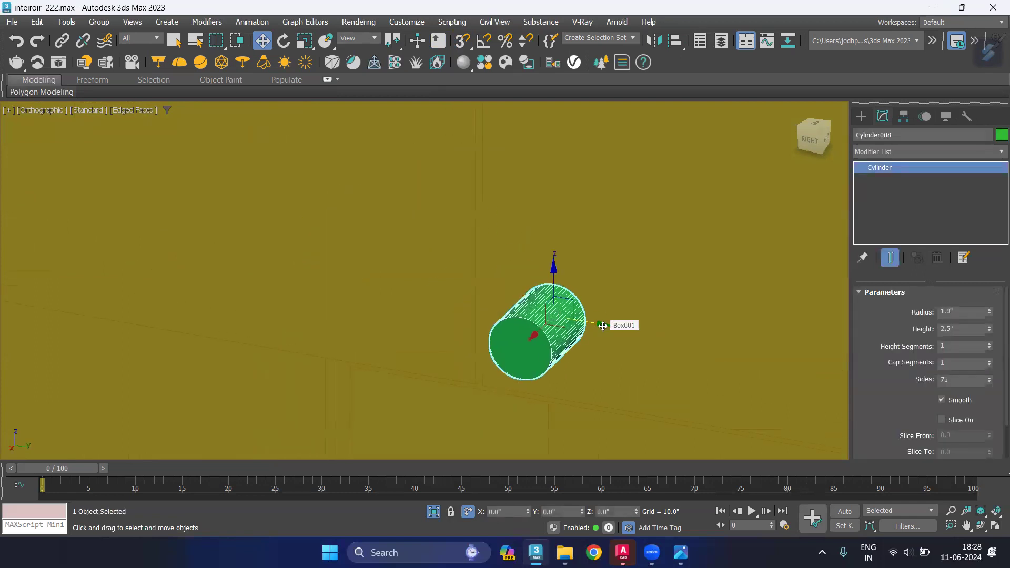
{"action": "key", "text": "b"}
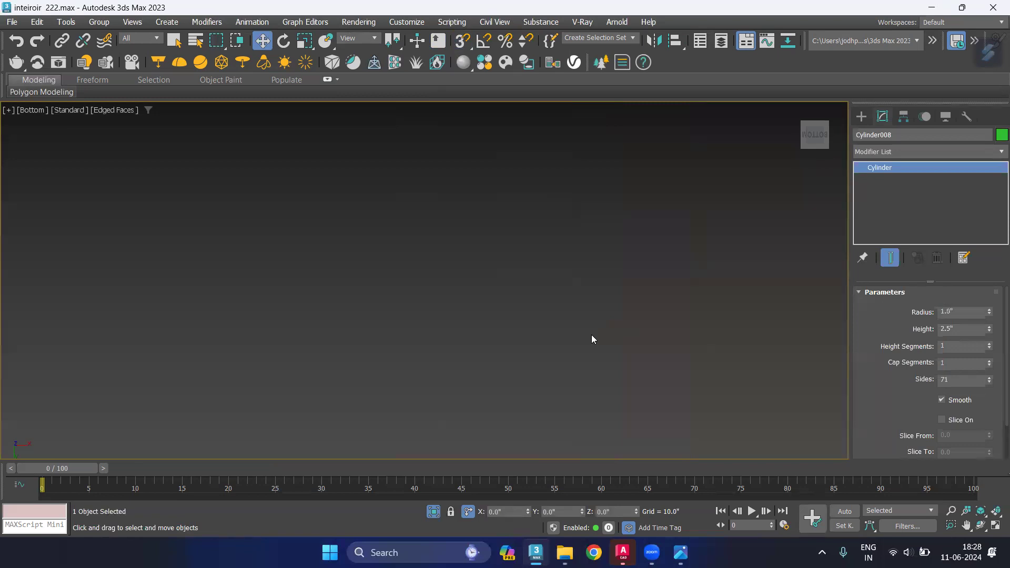
{"action": "key", "text": "p"}
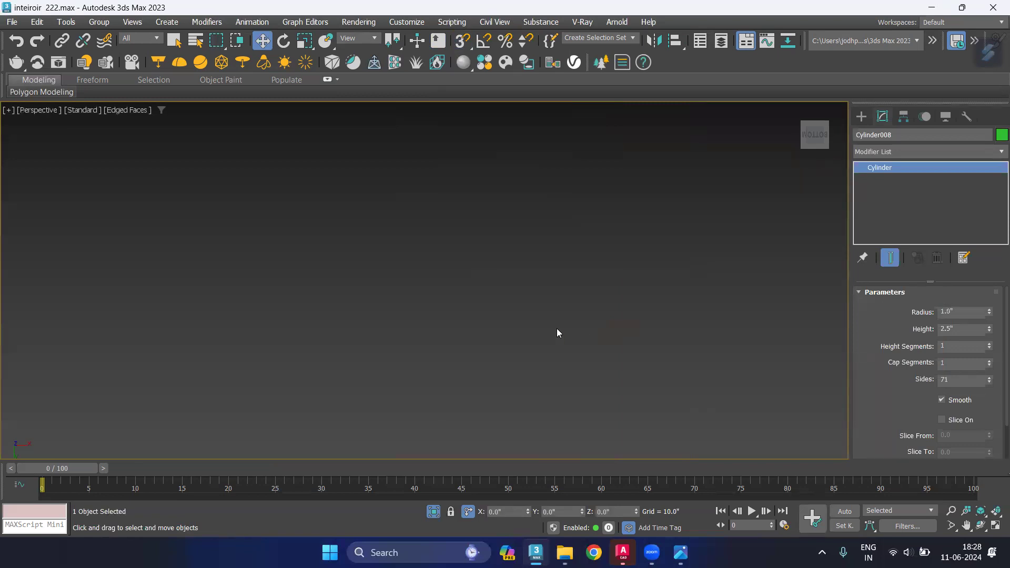
{"action": "scroll", "coordinate": [558, 342], "scroll_direction": "down", "scroll_amount": 5}
{"action": "scroll", "coordinate": [527, 307], "scroll_direction": "down", "scroll_amount": 3}
{"action": "scroll", "coordinate": [661, 330], "scroll_direction": "down", "scroll_amount": 3}
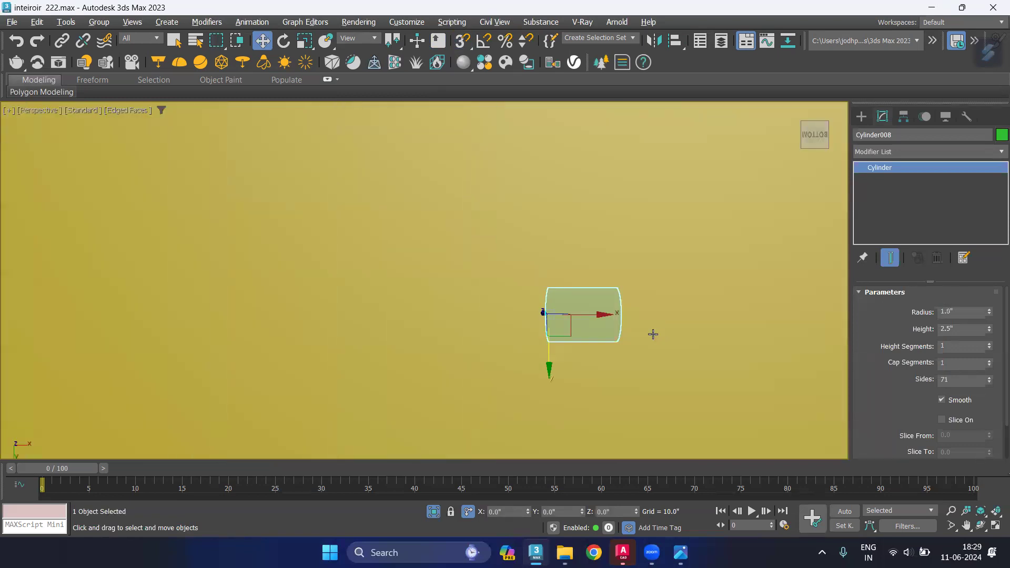
{"action": "middle_click_drag", "start_coordinate": [652, 334], "coordinate": [535, 425], "text": "alt"}
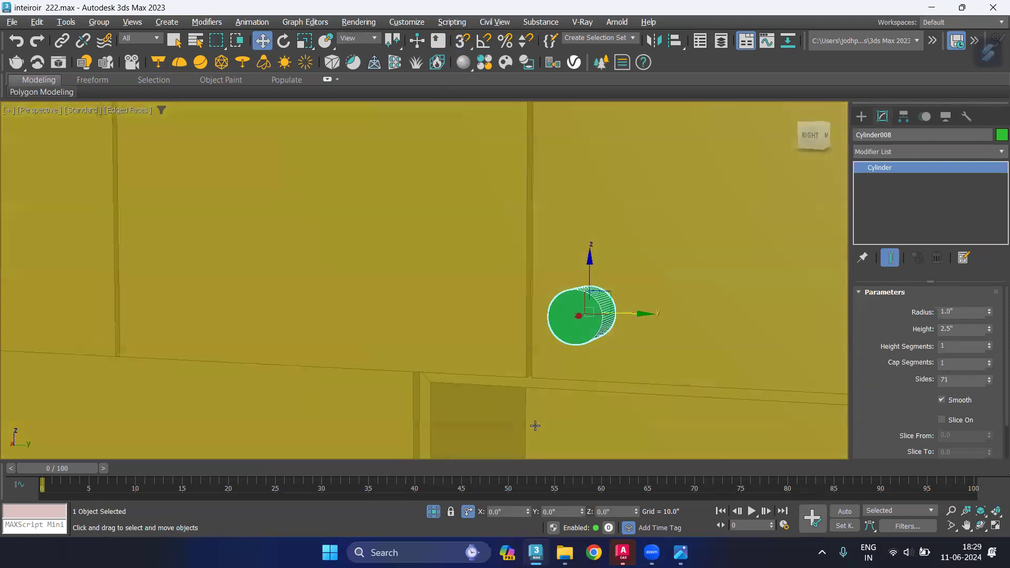
{"action": "mouse_move", "coordinate": [813, 135]}
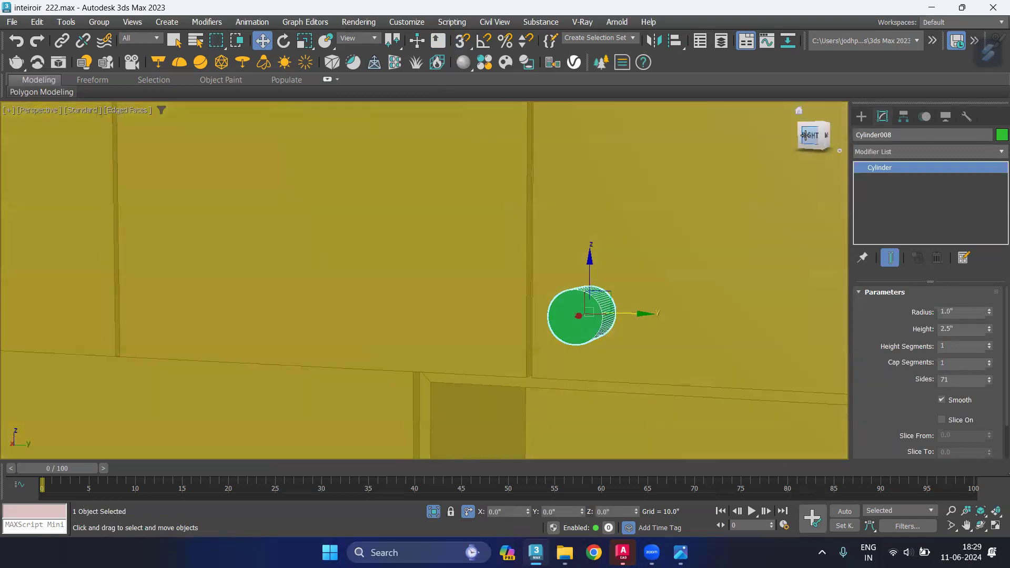
{"action": "left_click", "coordinate": [805, 135]}
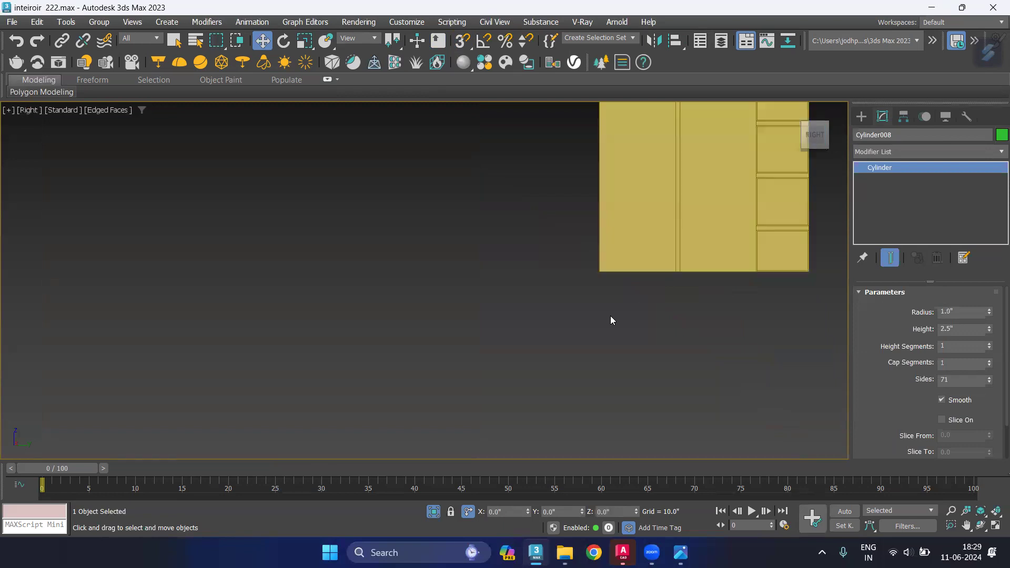
{"action": "key", "text": "z"}
{"action": "scroll", "coordinate": [577, 271], "scroll_direction": "down", "scroll_amount": 3}
{"action": "scroll", "coordinate": [577, 272], "scroll_direction": "down", "scroll_amount": 2}
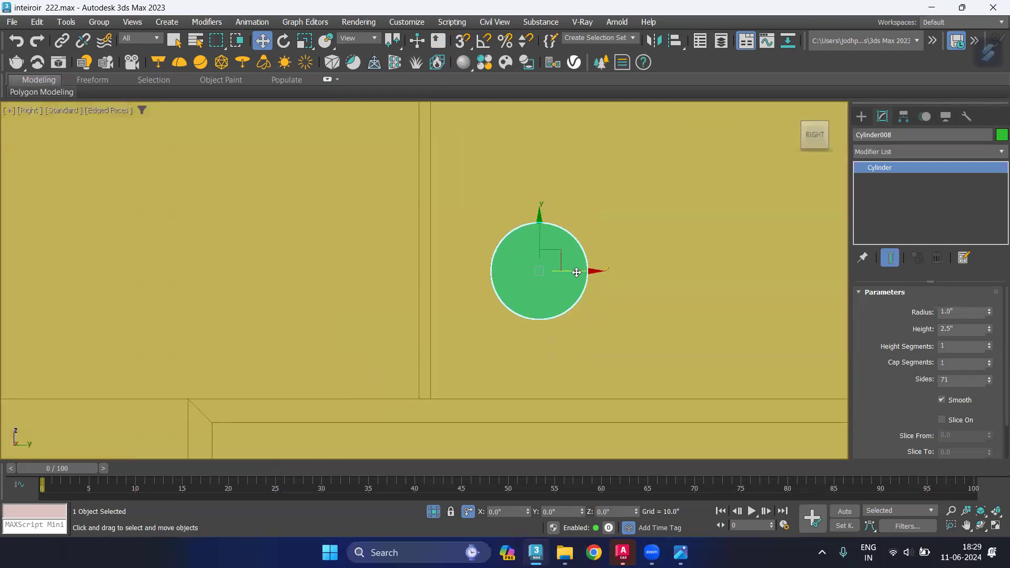
{"action": "scroll", "coordinate": [576, 273], "scroll_direction": "down", "scroll_amount": 4}
{"action": "scroll", "coordinate": [577, 311], "scroll_direction": "down", "scroll_amount": 1}
Switch to wireframe and start shift-dragging a handle copy left, then cancel it
{"action": "key", "text": "F3"}
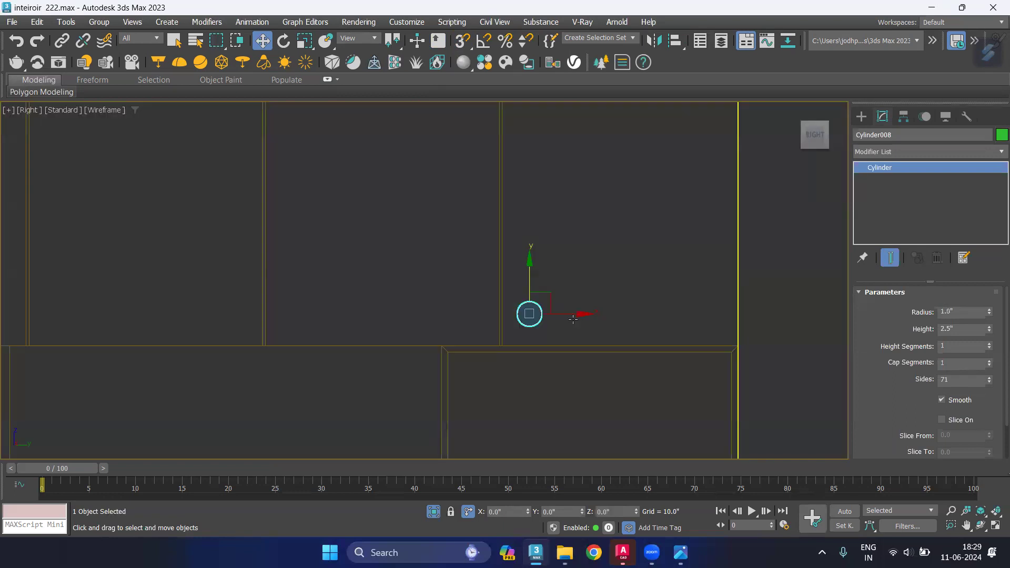
{"action": "left_click_drag", "start_coordinate": [582, 315], "coordinate": [537, 314], "text": "shift"}
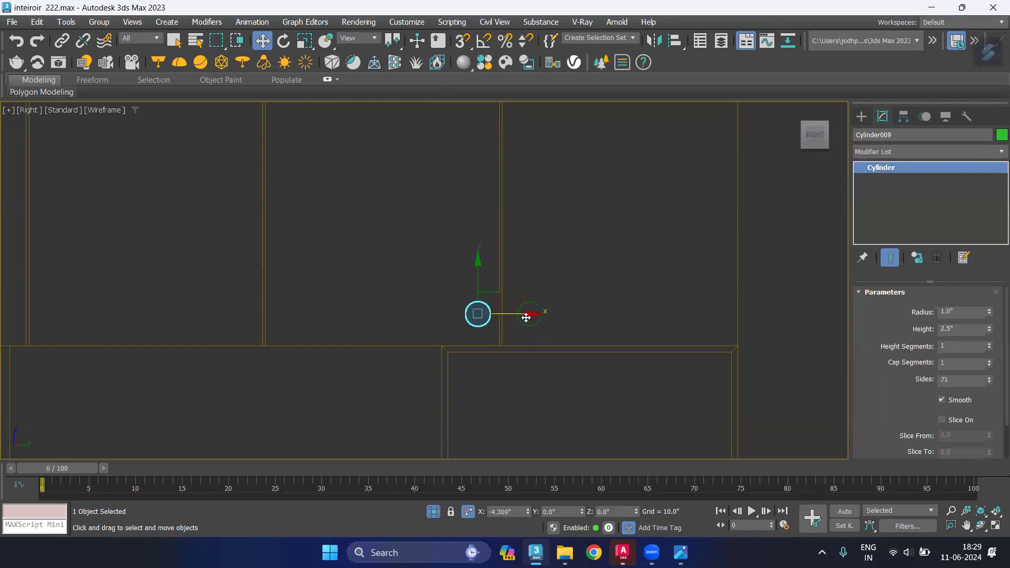
{"action": "left_click_drag", "start_coordinate": [537, 313], "coordinate": [519, 336], "text": "shift"}
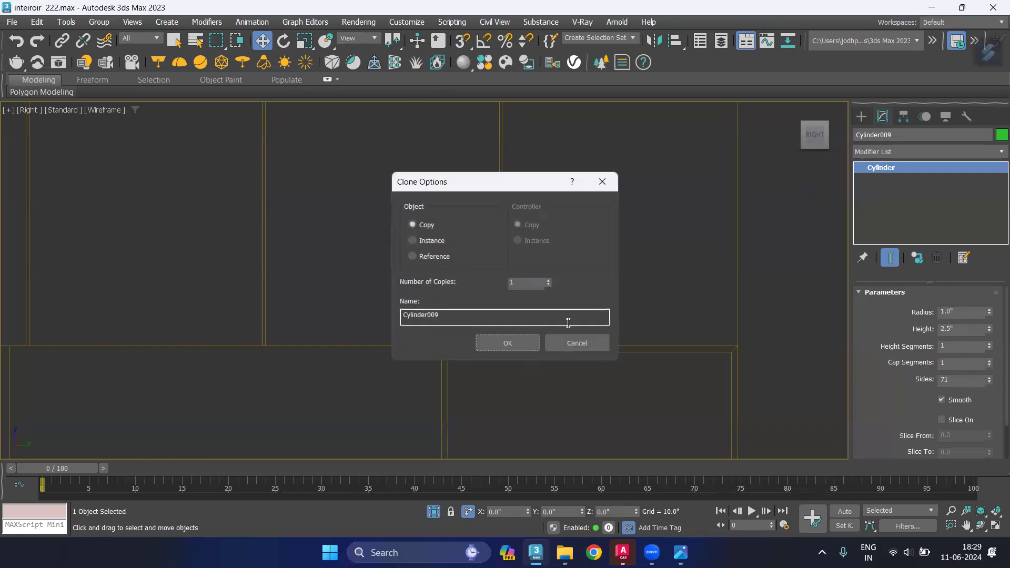
{"action": "left_click", "coordinate": [601, 185]}
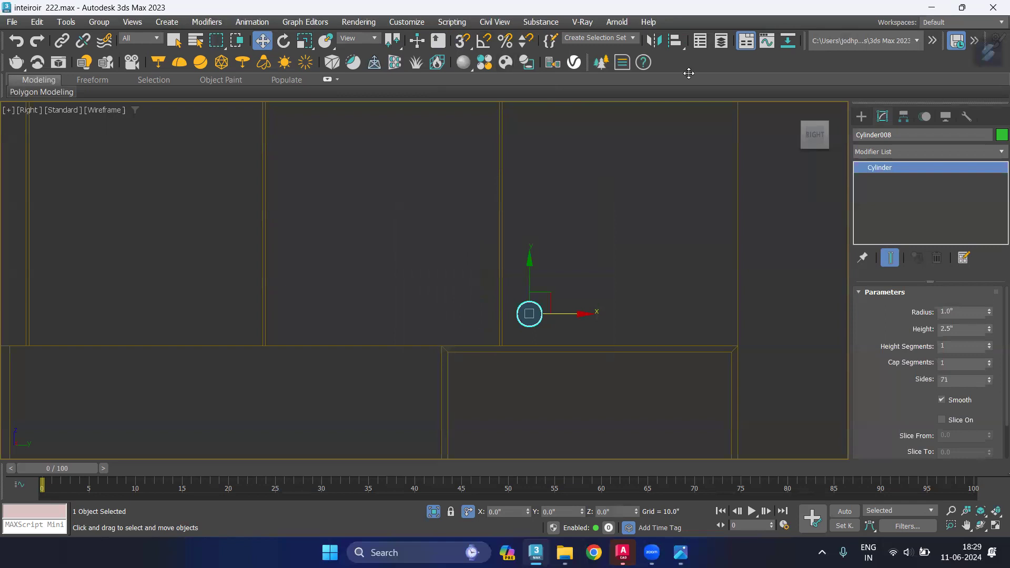
Mirror a copy of the handle across X with a -4.61" offset
{"action": "left_click", "coordinate": [661, 41]}
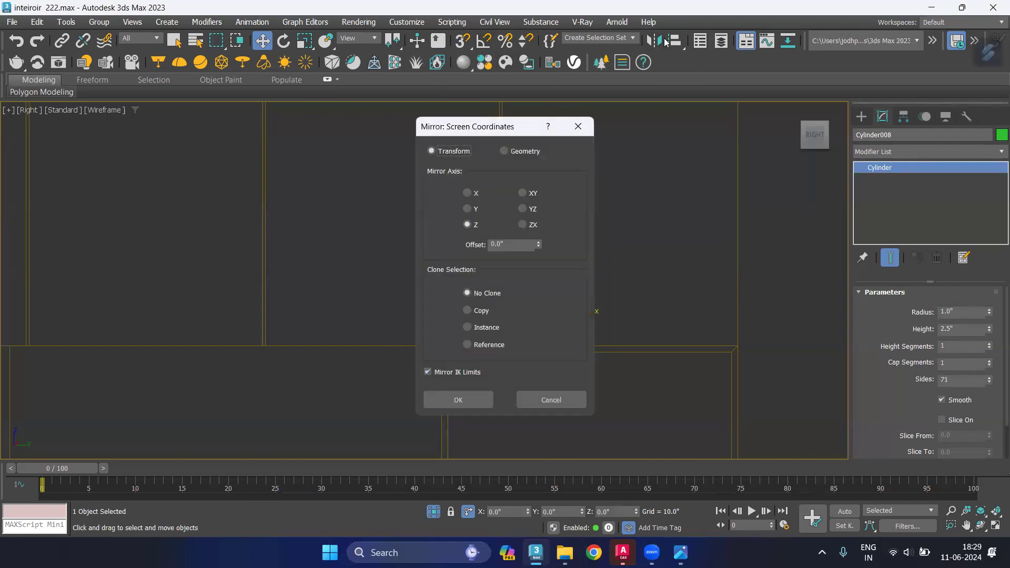
{"action": "left_click_drag", "start_coordinate": [501, 122], "coordinate": [276, 111]}
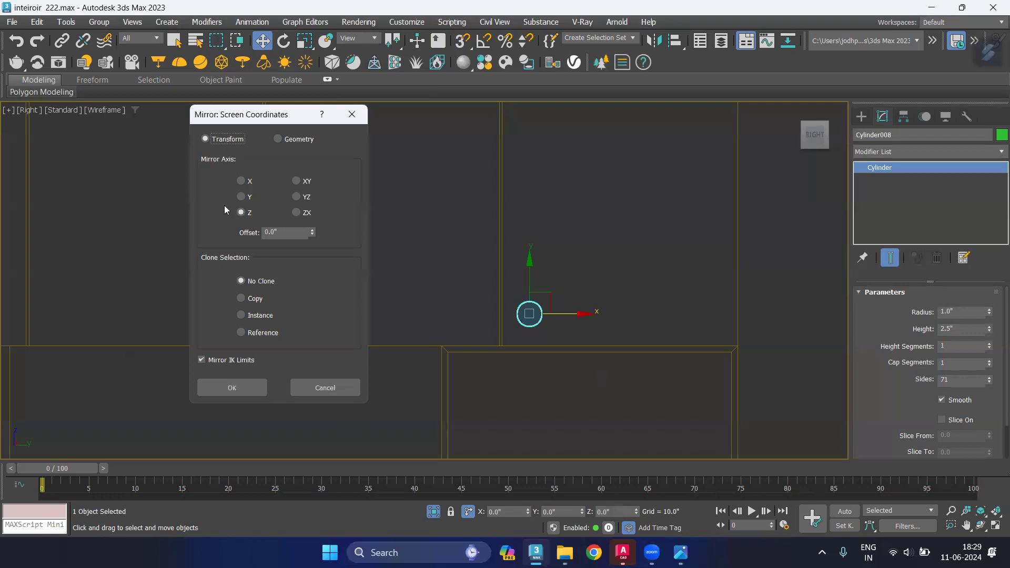
{"action": "left_click", "coordinate": [241, 181]}
{"action": "left_click", "coordinate": [253, 298]}
{"action": "left_click_drag", "start_coordinate": [313, 228], "coordinate": [327, 470]}
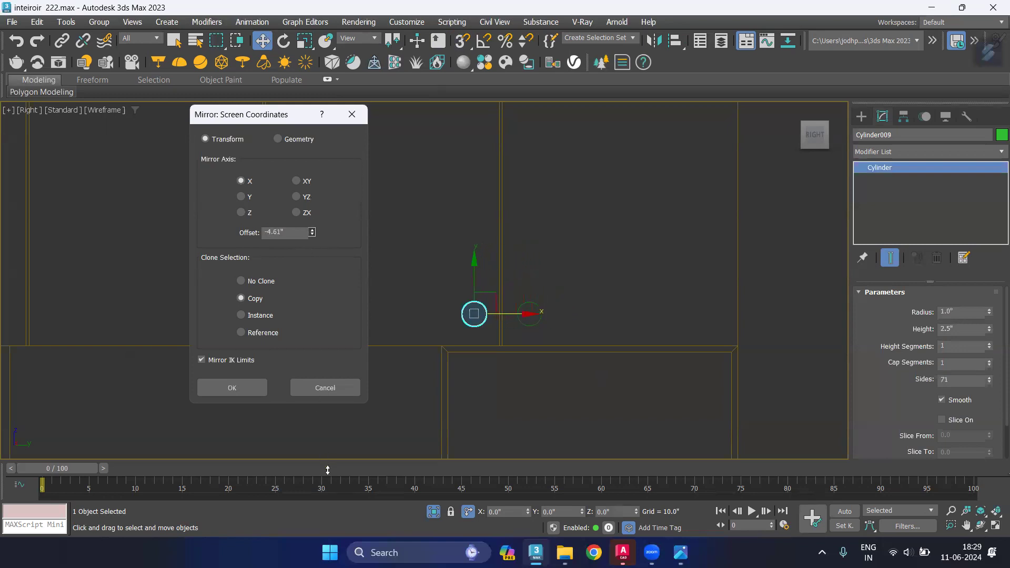
{"action": "left_click", "coordinate": [232, 388]}
{"action": "left_click", "coordinate": [595, 275]}
Switch to window selection and select both cylinder handles together
{"action": "left_click_drag", "start_coordinate": [596, 275], "coordinate": [432, 342]}
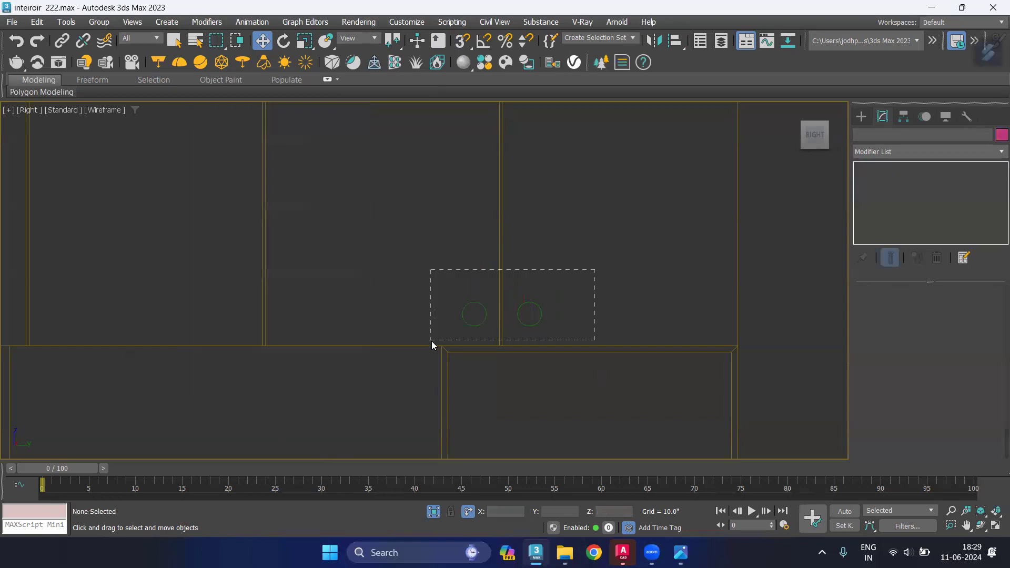
{"action": "left_click", "coordinate": [776, 286]}
{"action": "left_click_drag", "start_coordinate": [576, 335], "coordinate": [582, 332]}
{"action": "left_click", "coordinate": [674, 254]}
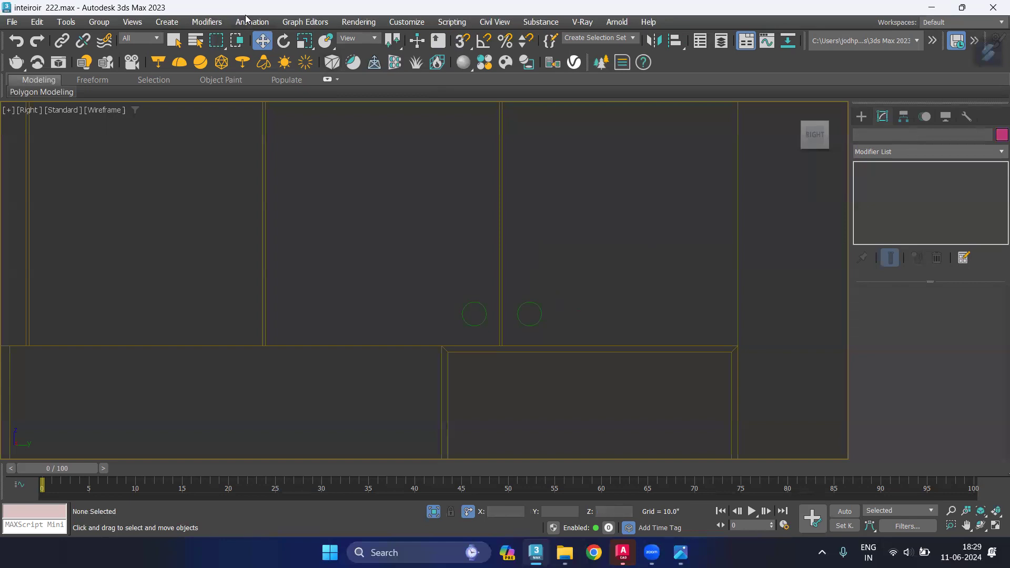
{"action": "left_click", "coordinate": [237, 42]}
{"action": "left_click_drag", "start_coordinate": [504, 325], "coordinate": [580, 332]}
{"action": "scroll", "coordinate": [452, 311], "scroll_direction": "down", "scroll_amount": 3}
{"action": "middle_click_drag", "start_coordinate": [380, 295], "coordinate": [551, 309]}
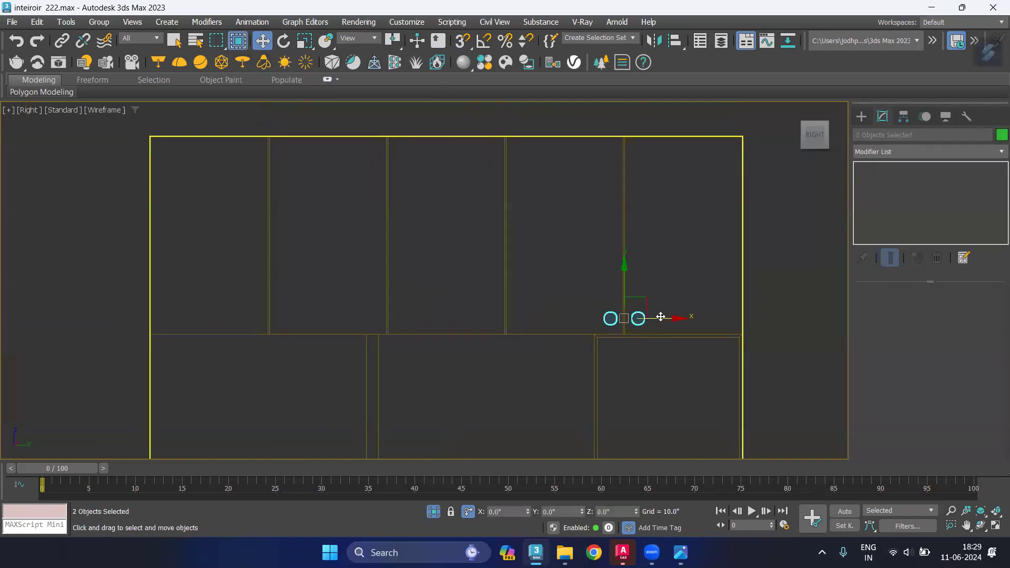
Shift-drag the handle pair left as instanced copies
{"action": "left_click_drag", "start_coordinate": [674, 319], "coordinate": [437, 311]}
{"action": "left_click", "coordinate": [433, 241]}
{"action": "left_click", "coordinate": [503, 342]}
{"action": "left_click", "coordinate": [360, 290]}
Instance one more handle further left, then return to a perspective view
{"action": "scroll", "coordinate": [367, 323], "scroll_direction": "up", "scroll_amount": 3}
{"action": "left_click", "coordinate": [369, 328]}
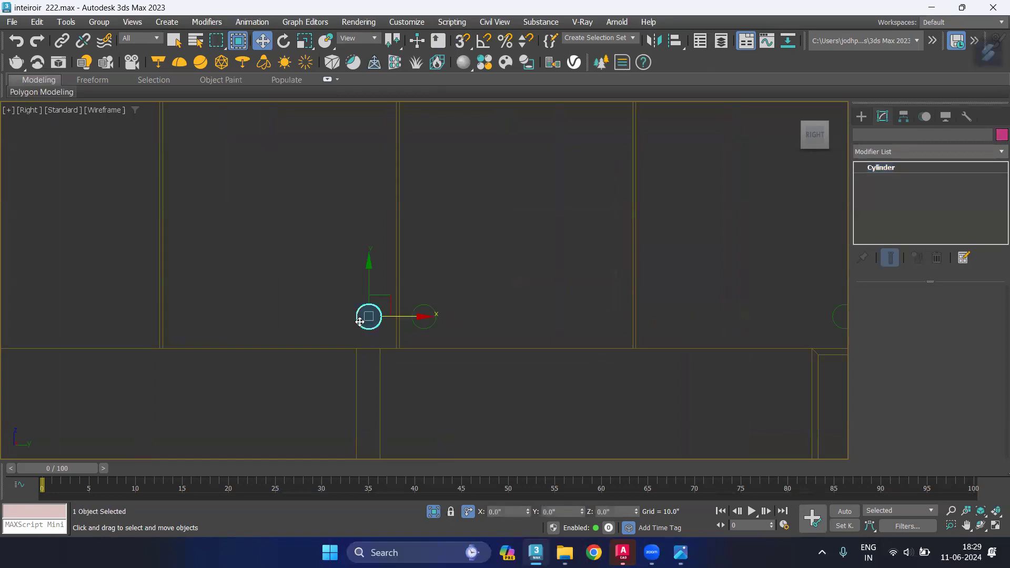
{"action": "left_click_drag", "start_coordinate": [413, 316], "coordinate": [176, 284]}
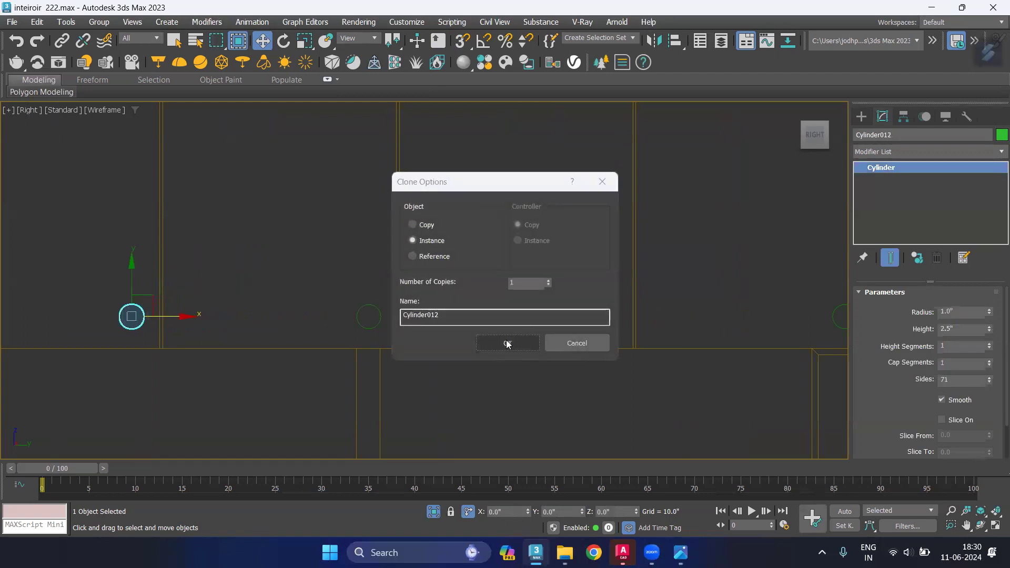
{"action": "left_click", "coordinate": [508, 342]}
{"action": "left_click", "coordinate": [533, 271]}
{"action": "scroll", "coordinate": [533, 256], "scroll_direction": "down", "scroll_amount": 3}
{"action": "key", "text": "p"}
{"action": "mouse_move", "coordinate": [679, 280]}
{"action": "middle_mouse_down", "text": "alt"}
{"action": "mouse_move", "coordinate": [578, 297]}
{"action": "mouse_move", "coordinate": [658, 292]}
{"action": "middle_mouse_up", "text": "alt"}
Return to shaded Edged Faces, select the Box001 wardrobe body and frame its front
{"action": "scroll", "coordinate": [657, 291], "scroll_direction": "up", "scroll_amount": 5}
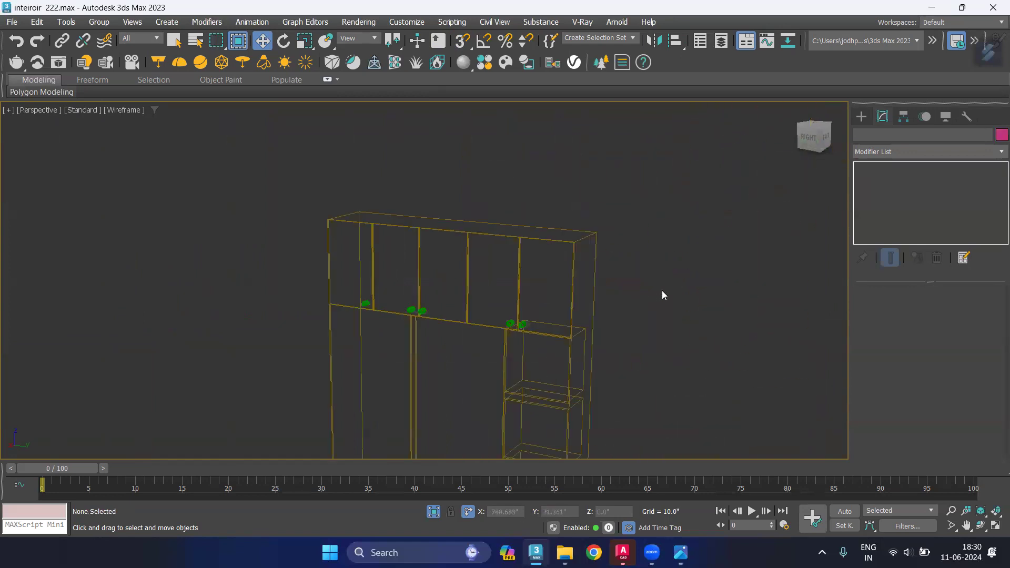
{"action": "key", "text": "F3"}
{"action": "left_click", "coordinate": [541, 269]}
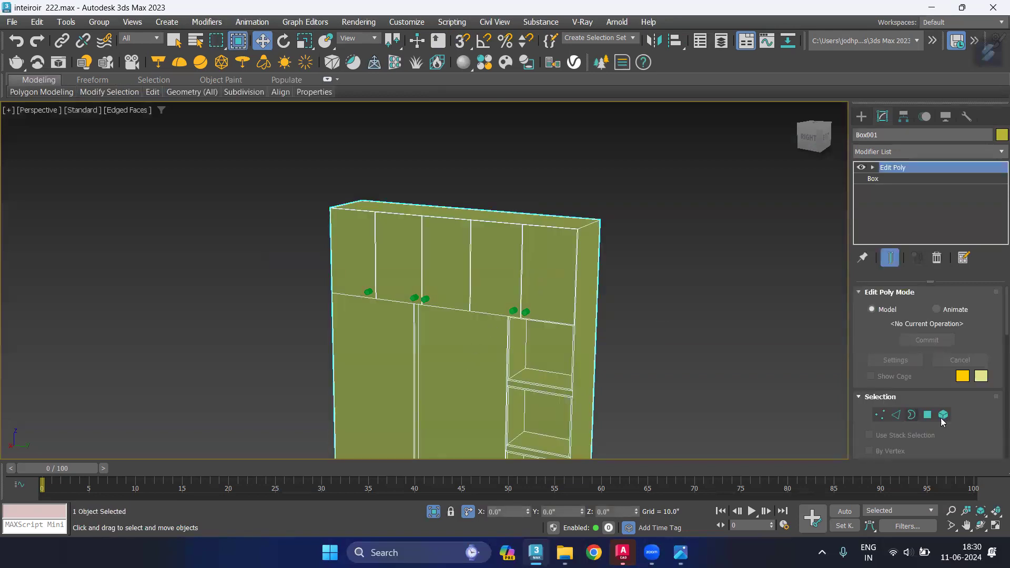
{"action": "scroll", "coordinate": [476, 289], "scroll_direction": "up", "scroll_amount": 6}
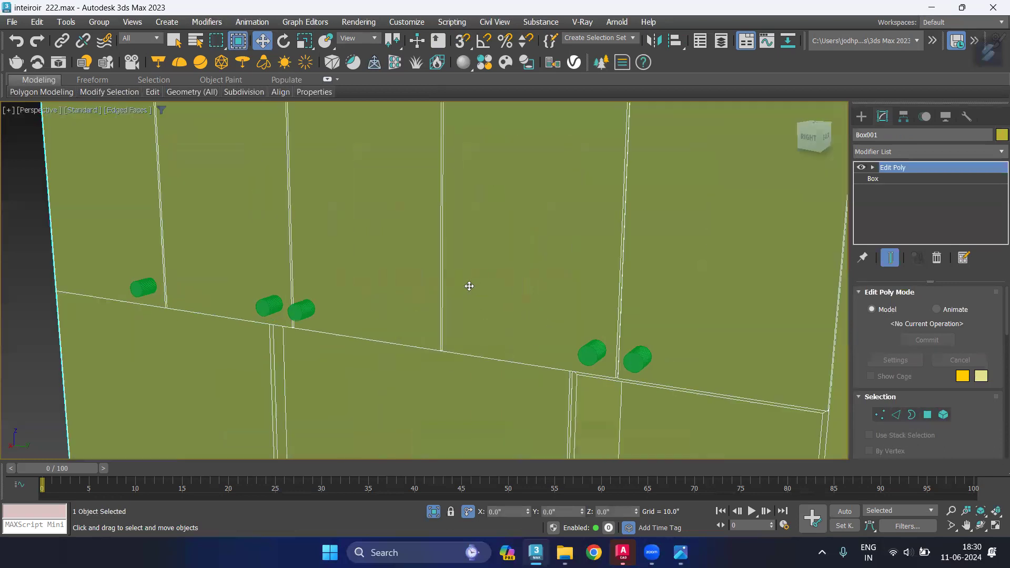
{"action": "middle_click_drag", "start_coordinate": [468, 382], "coordinate": [587, 214]}
{"action": "scroll", "coordinate": [505, 243], "scroll_direction": "down", "scroll_amount": 3}
In Edge mode, connect the first door's two vertical edges with a new horizontal edge
{"action": "scroll", "coordinate": [487, 320], "scroll_direction": "down", "scroll_amount": 3}
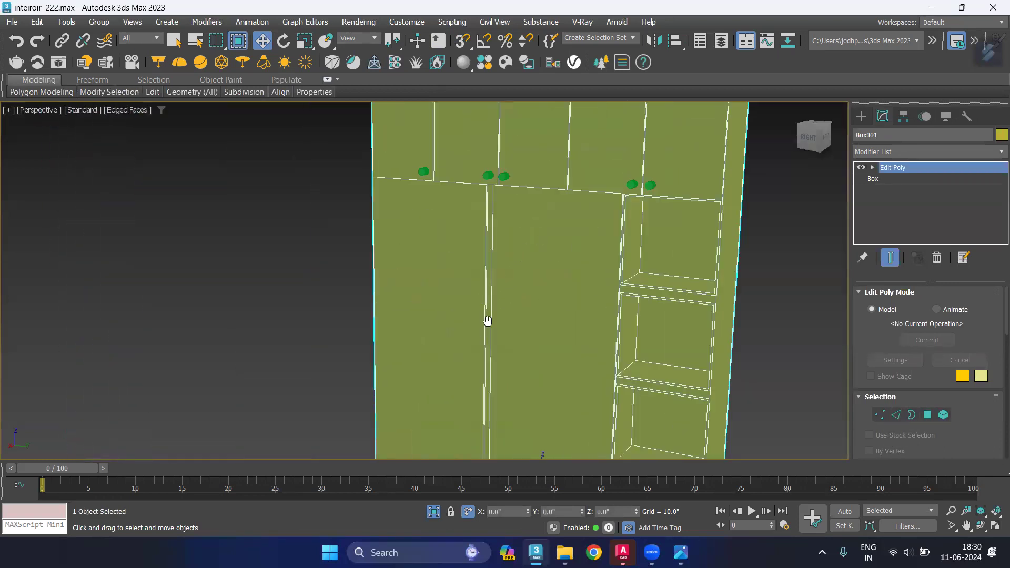
{"action": "scroll", "coordinate": [488, 289], "scroll_direction": "down", "scroll_amount": 2}
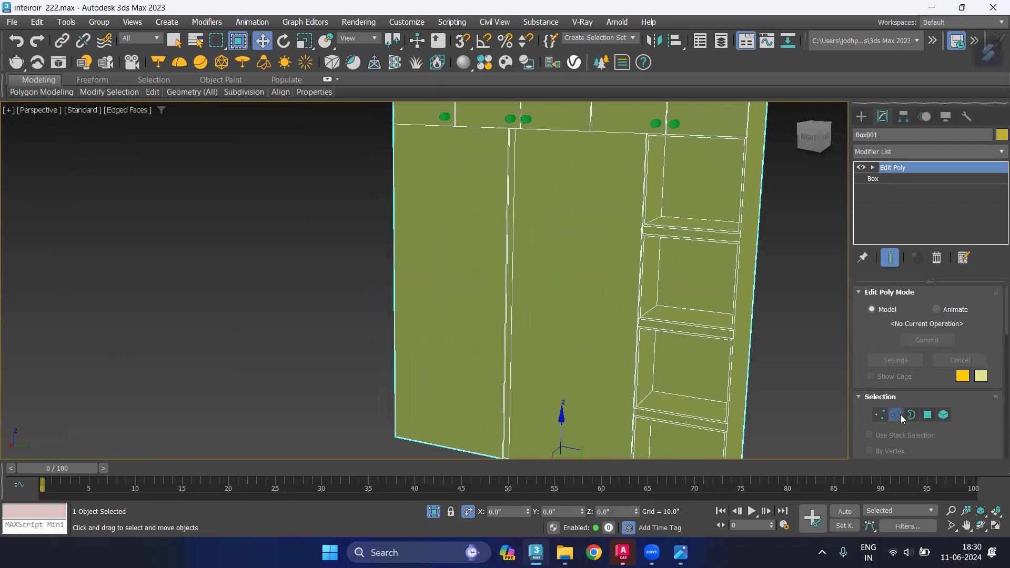
{"action": "left_click", "coordinate": [897, 415]}
{"action": "scroll", "coordinate": [500, 229], "scroll_direction": "up", "scroll_amount": 5}
{"action": "left_click", "coordinate": [501, 241]}
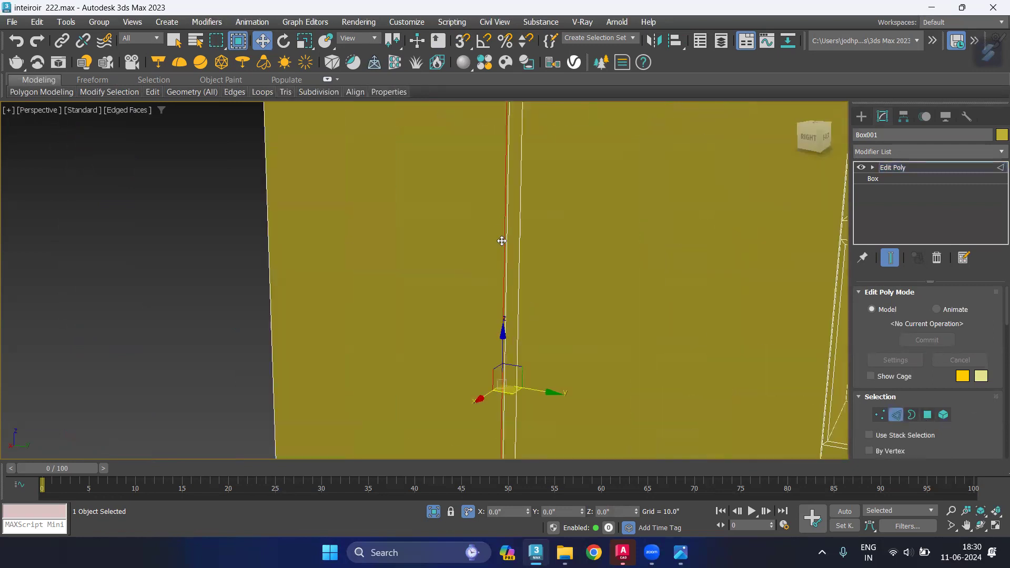
{"action": "left_click", "coordinate": [263, 216]}
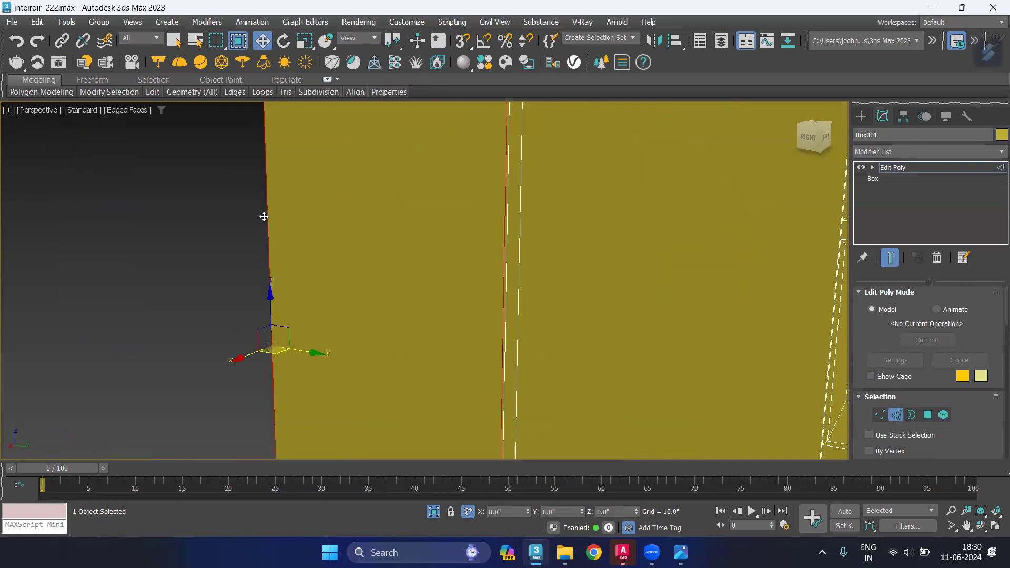
{"action": "scroll", "coordinate": [982, 418], "scroll_direction": "down", "scroll_amount": 1}
{"action": "scroll", "coordinate": [982, 418], "scroll_direction": "down", "scroll_amount": 3}
{"action": "scroll", "coordinate": [982, 418], "scroll_direction": "down", "scroll_amount": 3}
{"action": "scroll", "coordinate": [982, 418], "scroll_direction": "down", "scroll_amount": 2}
{"action": "scroll", "coordinate": [987, 421], "scroll_direction": "down", "scroll_amount": 2}
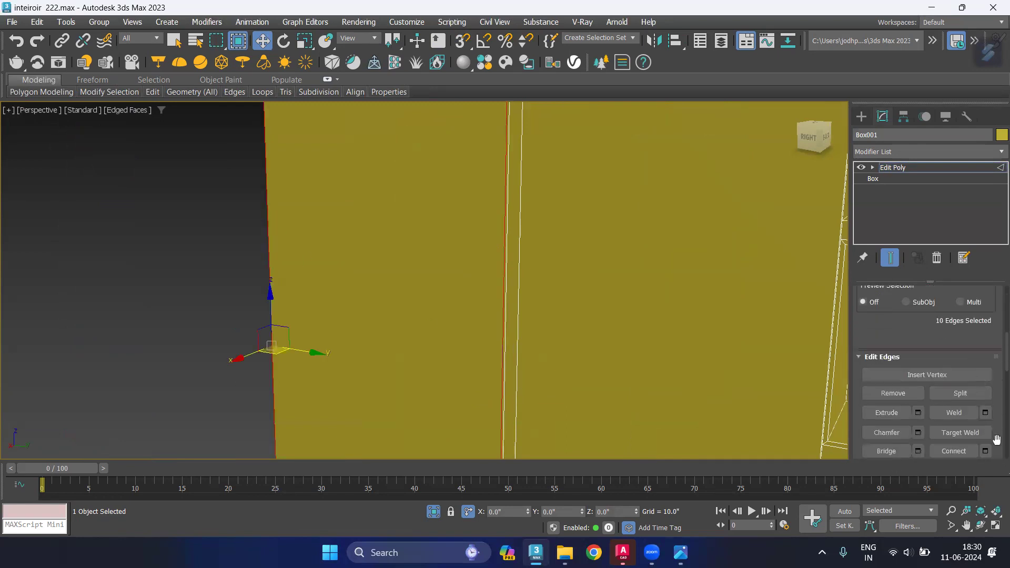
{"action": "scroll", "coordinate": [993, 427], "scroll_direction": "down", "scroll_amount": 1}
{"action": "left_click", "coordinate": [985, 420]}
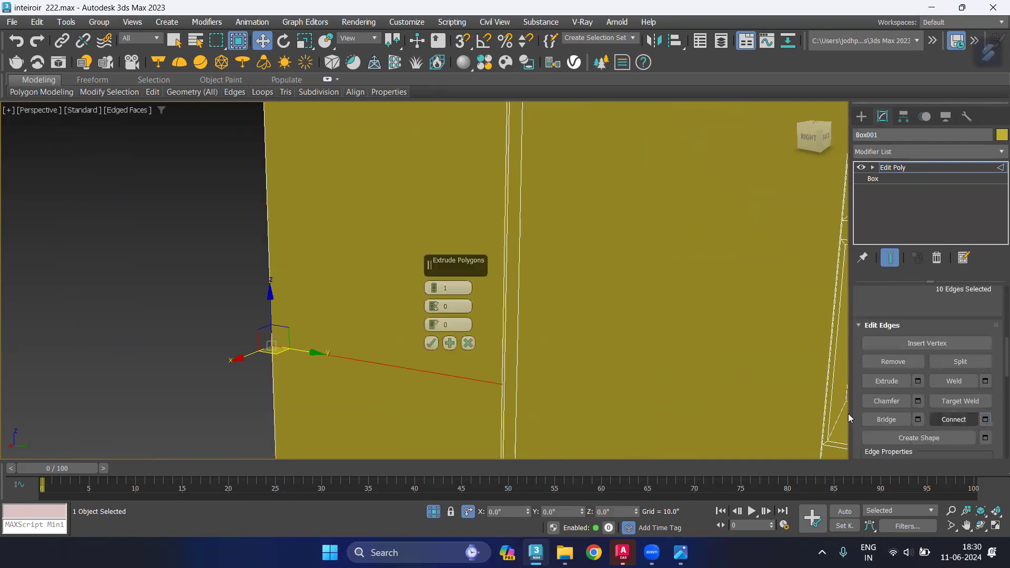
{"action": "left_click", "coordinate": [431, 343]}
{"action": "left_click", "coordinate": [50, 303]}
Connect the middle door's two vertical edges with a horizontal edge, then recentre the wardrobe
{"action": "scroll", "coordinate": [113, 299], "scroll_direction": "down", "scroll_amount": 3}
{"action": "scroll", "coordinate": [345, 317], "scroll_direction": "up", "scroll_amount": 2}
{"action": "scroll", "coordinate": [360, 301], "scroll_direction": "up", "scroll_amount": 2}
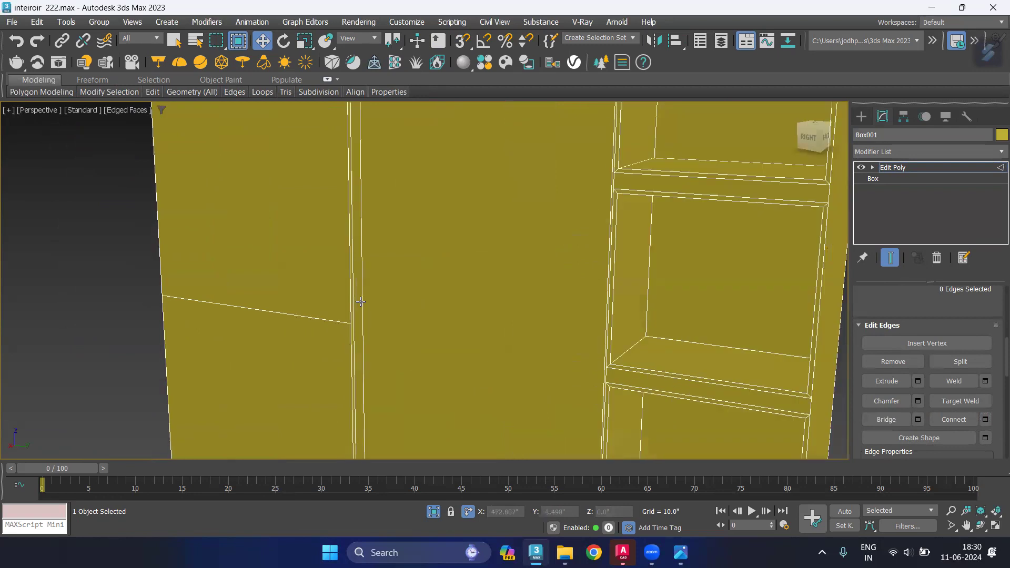
{"action": "left_click", "coordinate": [362, 302]}
{"action": "left_click", "coordinate": [606, 333], "text": "ctrl"}
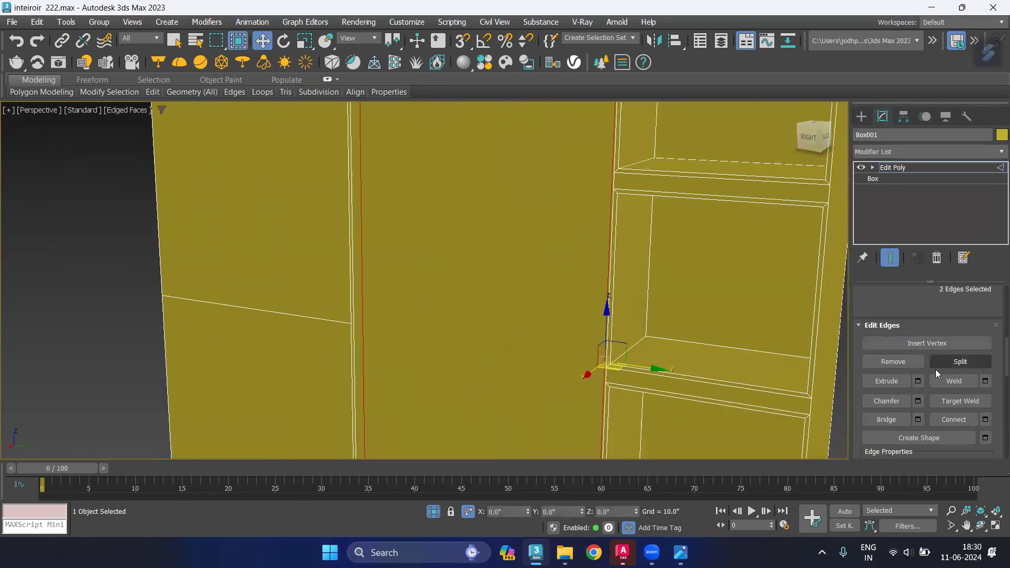
{"action": "left_click", "coordinate": [985, 420]}
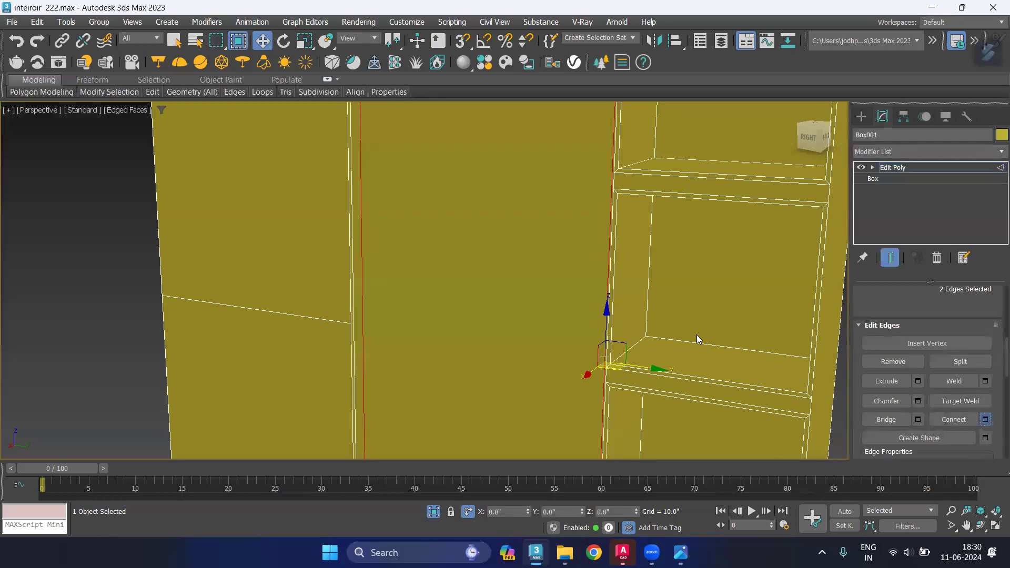
{"action": "left_click", "coordinate": [432, 345]}
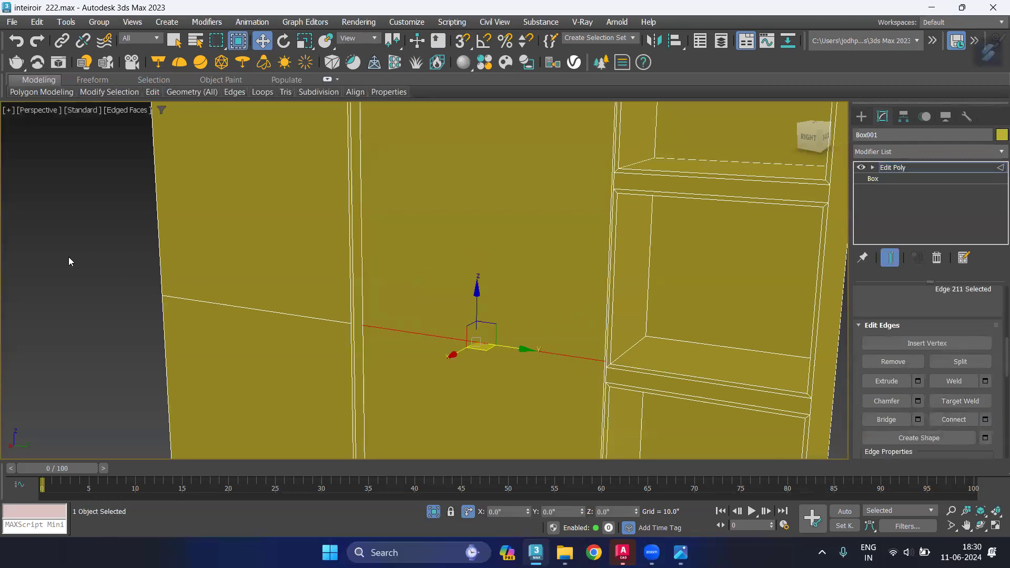
{"action": "left_click", "coordinate": [68, 257]}
{"action": "scroll", "coordinate": [73, 263], "scroll_direction": "down", "scroll_amount": 3}
{"action": "scroll", "coordinate": [61, 286], "scroll_direction": "down", "scroll_amount": 4}
{"action": "mouse_move", "coordinate": [61, 287]}
{"action": "middle_mouse_down"}
{"action": "mouse_move", "coordinate": [300, 325]}
{"action": "mouse_move", "coordinate": [214, 314]}
{"action": "mouse_move", "coordinate": [218, 350]}
{"action": "mouse_move", "coordinate": [226, 341]}
{"action": "mouse_move", "coordinate": [324, 339]}
{"action": "middle_mouse_up"}
Frame the whole cabinet and scroll the Edit Poly panel down to Edit Geometry
{"action": "mouse_move", "coordinate": [239, 345]}
{"action": "middle_mouse_down", "text": "alt"}
{"action": "mouse_move", "coordinate": [226, 366]}
{"action": "mouse_move", "coordinate": [235, 333]}
{"action": "middle_mouse_up", "text": "alt"}
{"action": "scroll", "coordinate": [475, 283], "scroll_direction": "up", "scroll_amount": 3}
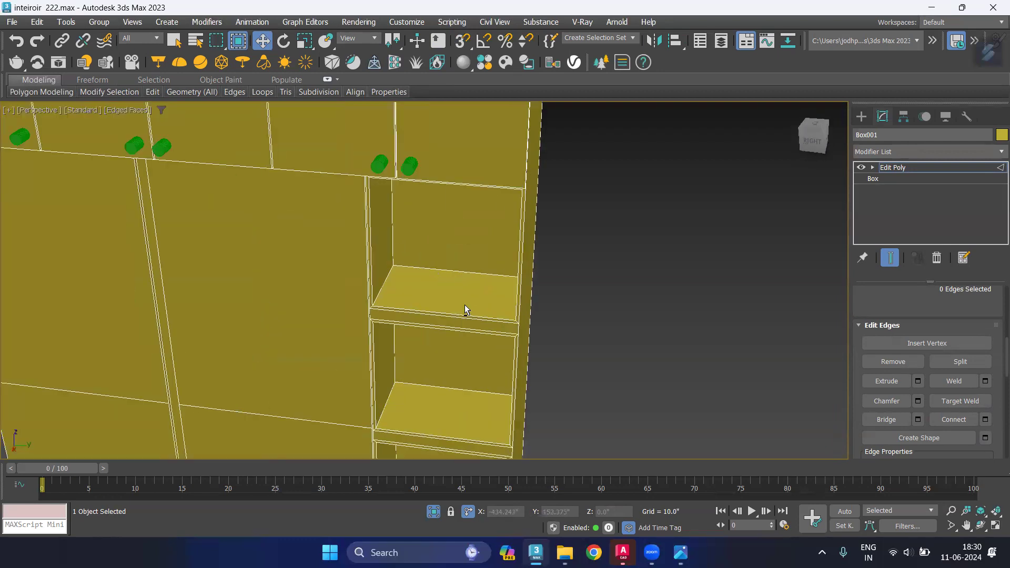
{"action": "scroll", "coordinate": [465, 304], "scroll_direction": "up", "scroll_amount": 3}
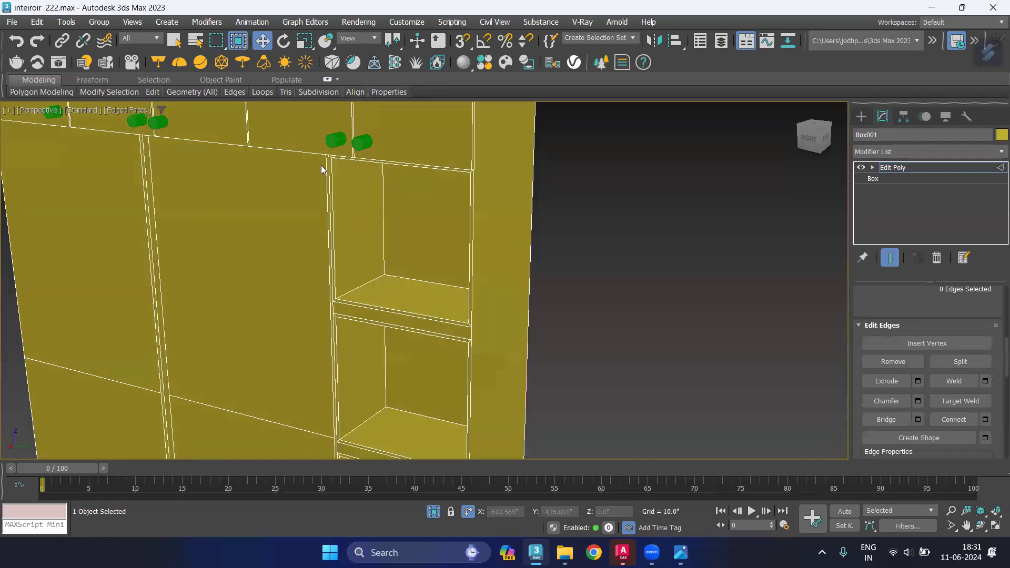
{"action": "scroll", "coordinate": [321, 168], "scroll_direction": "up", "scroll_amount": 2}
{"action": "scroll", "coordinate": [336, 158], "scroll_direction": "up", "scroll_amount": 1}
{"action": "scroll", "coordinate": [355, 172], "scroll_direction": "up", "scroll_amount": 1}
{"action": "scroll", "coordinate": [356, 172], "scroll_direction": "up", "scroll_amount": 1}
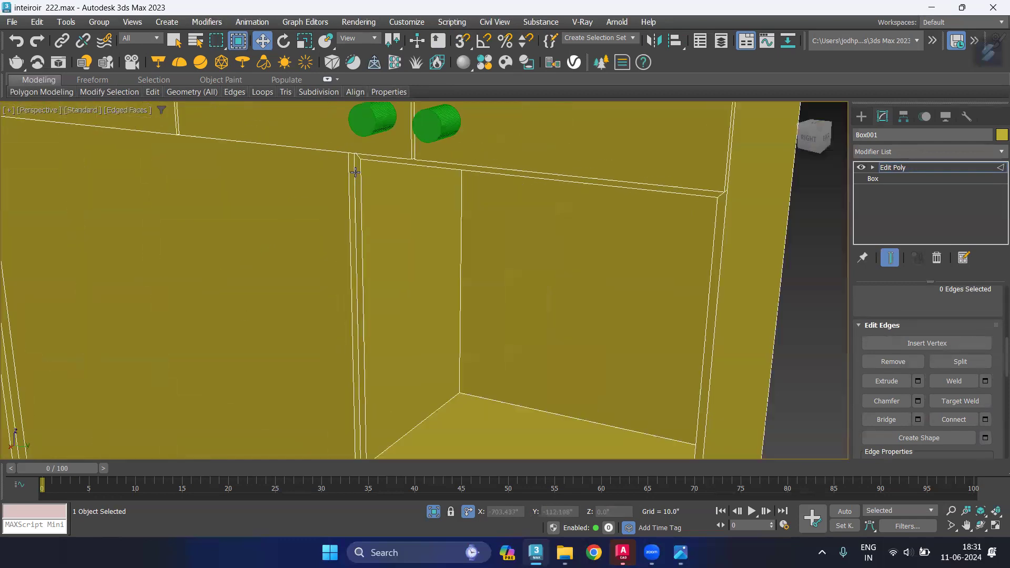
{"action": "scroll", "coordinate": [355, 172], "scroll_direction": "down", "scroll_amount": 4}
{"action": "scroll", "coordinate": [345, 247], "scroll_direction": "down", "scroll_amount": 1}
{"action": "scroll", "coordinate": [309, 239], "scroll_direction": "down", "scroll_amount": 1}
{"action": "middle_click_drag", "start_coordinate": [309, 239], "coordinate": [315, 308]}
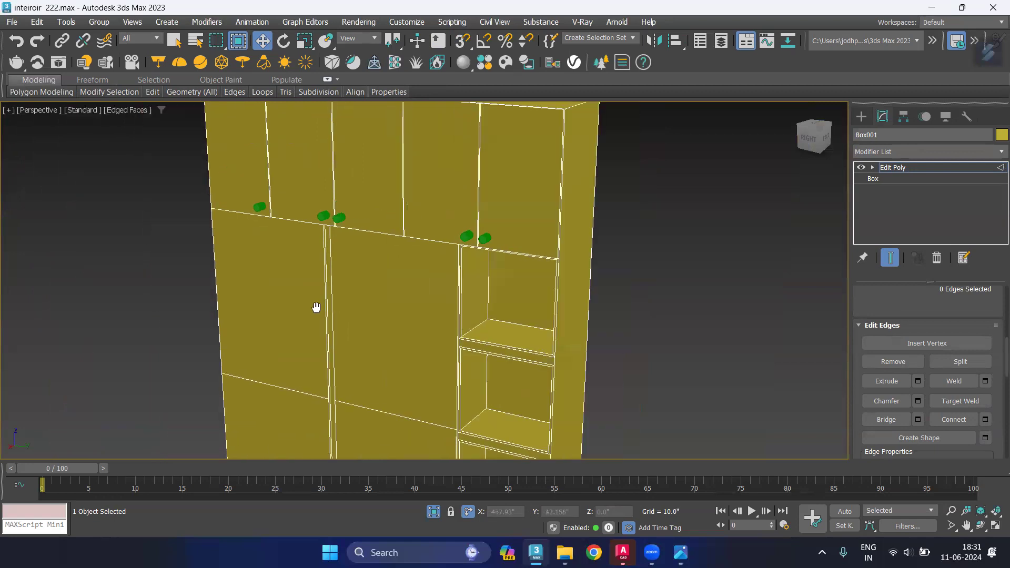
{"action": "scroll", "coordinate": [284, 291], "scroll_direction": "up", "scroll_amount": 2}
{"action": "scroll", "coordinate": [300, 300], "scroll_direction": "down", "scroll_amount": 2}
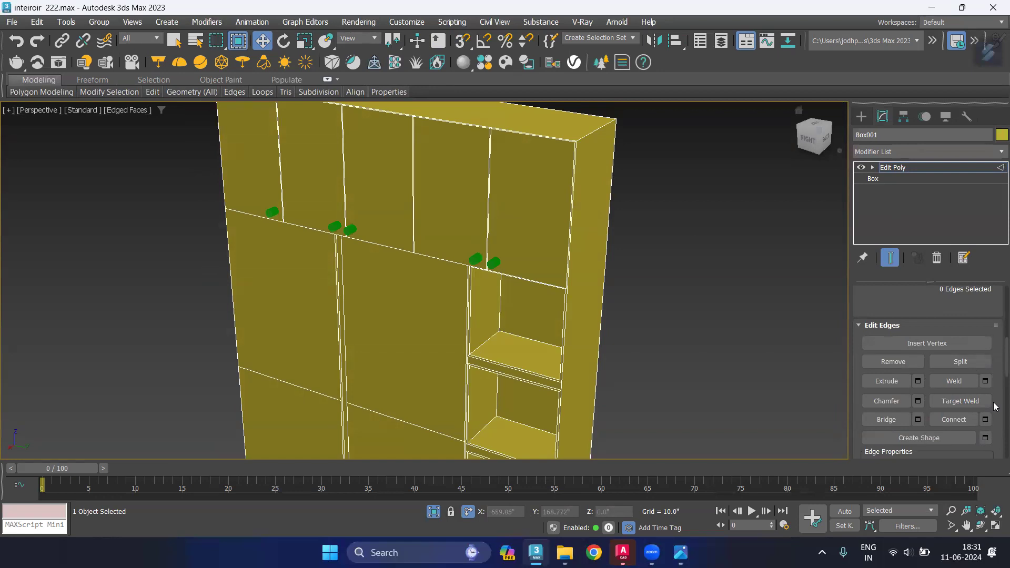
{"action": "scroll", "coordinate": [993, 420], "scroll_direction": "down", "scroll_amount": 2}
{"action": "scroll", "coordinate": [994, 420], "scroll_direction": "down", "scroll_amount": 2}
{"action": "scroll", "coordinate": [993, 421], "scroll_direction": "down", "scroll_amount": 2}
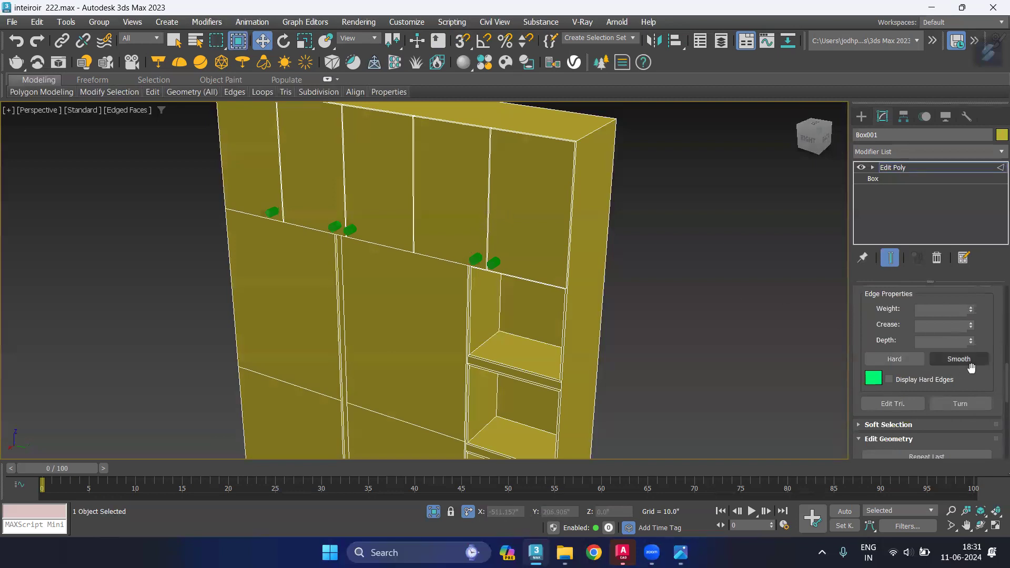
{"action": "scroll", "coordinate": [991, 380], "scroll_direction": "down", "scroll_amount": 1}
{"action": "scroll", "coordinate": [991, 381], "scroll_direction": "down", "scroll_amount": 2}
{"action": "scroll", "coordinate": [993, 379], "scroll_direction": "down", "scroll_amount": 2}
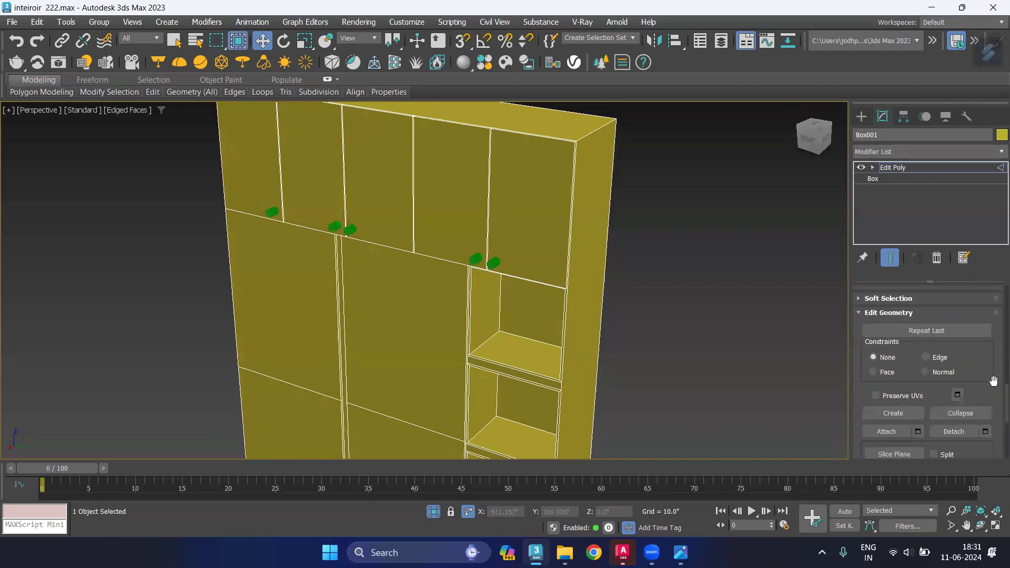
{"action": "scroll", "coordinate": [993, 379], "scroll_direction": "down", "scroll_amount": 2}
Attach the green knobs to Box001, leave Attach mode, and inspect the result
{"action": "left_click", "coordinate": [898, 383]}
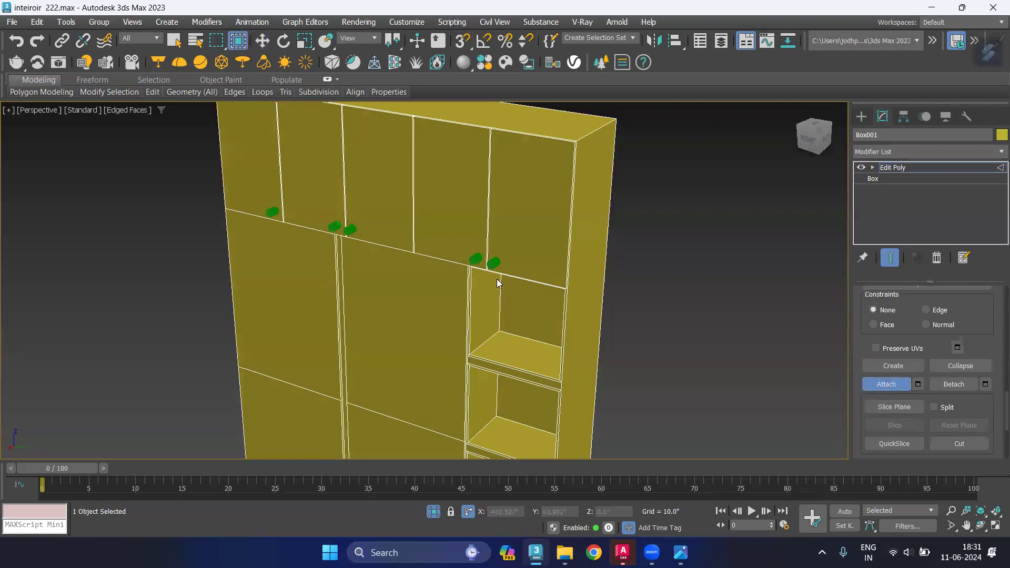
{"action": "scroll", "coordinate": [510, 261], "scroll_direction": "up", "scroll_amount": 3}
{"action": "left_click", "coordinate": [493, 262]}
{"action": "left_click", "coordinate": [466, 258]}
{"action": "left_click", "coordinate": [287, 215]}
{"action": "left_click", "coordinate": [180, 191]}
{"action": "key", "text": "w"}
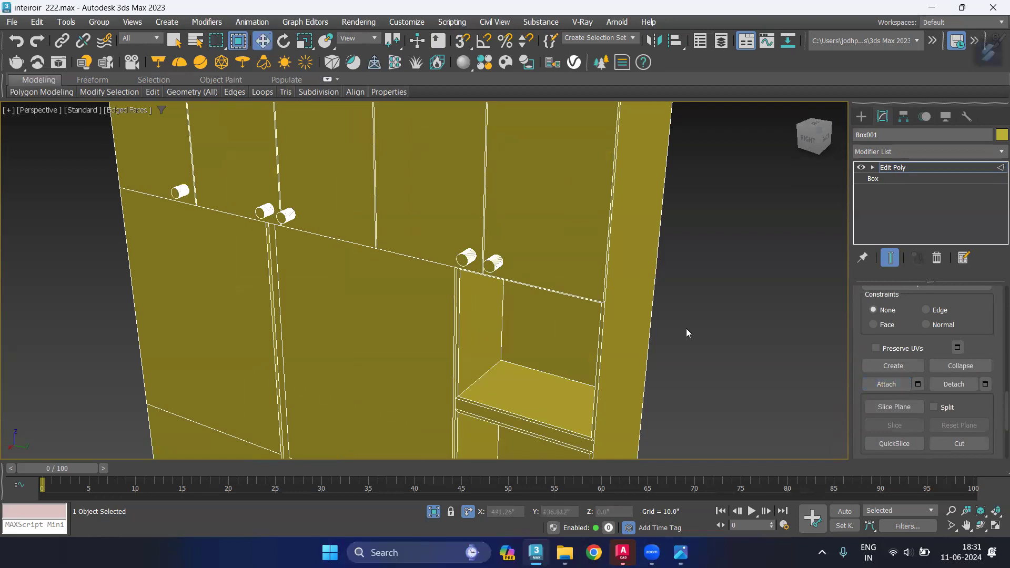
{"action": "scroll", "coordinate": [490, 263], "scroll_direction": "up", "scroll_amount": 2}
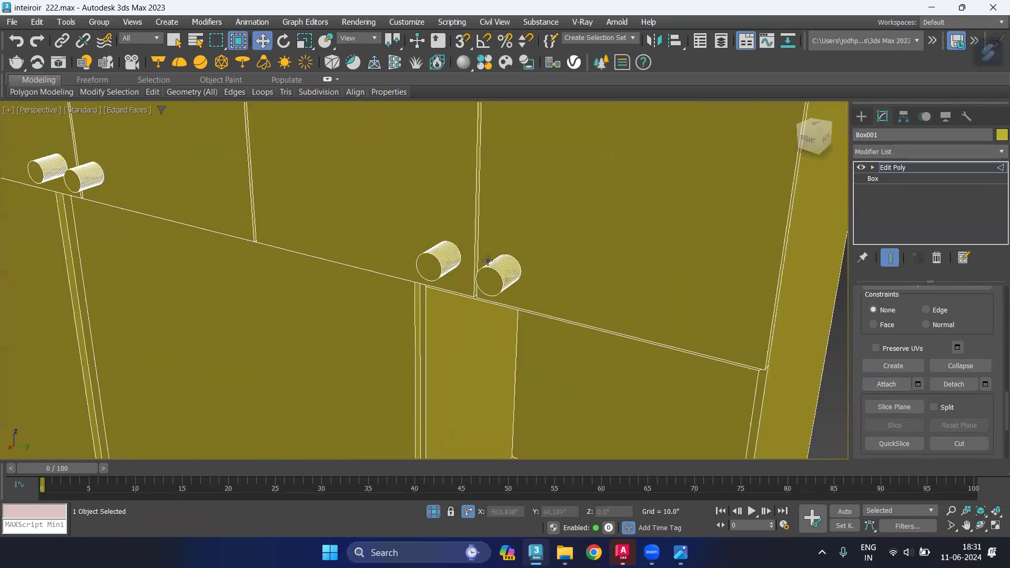
{"action": "scroll", "coordinate": [489, 263], "scroll_direction": "up", "scroll_amount": 3}
{"action": "scroll", "coordinate": [489, 263], "scroll_direction": "up", "scroll_amount": 2}
{"action": "scroll", "coordinate": [513, 327], "scroll_direction": "down", "scroll_amount": 3}
{"action": "scroll", "coordinate": [473, 305], "scroll_direction": "down", "scroll_amount": 1}
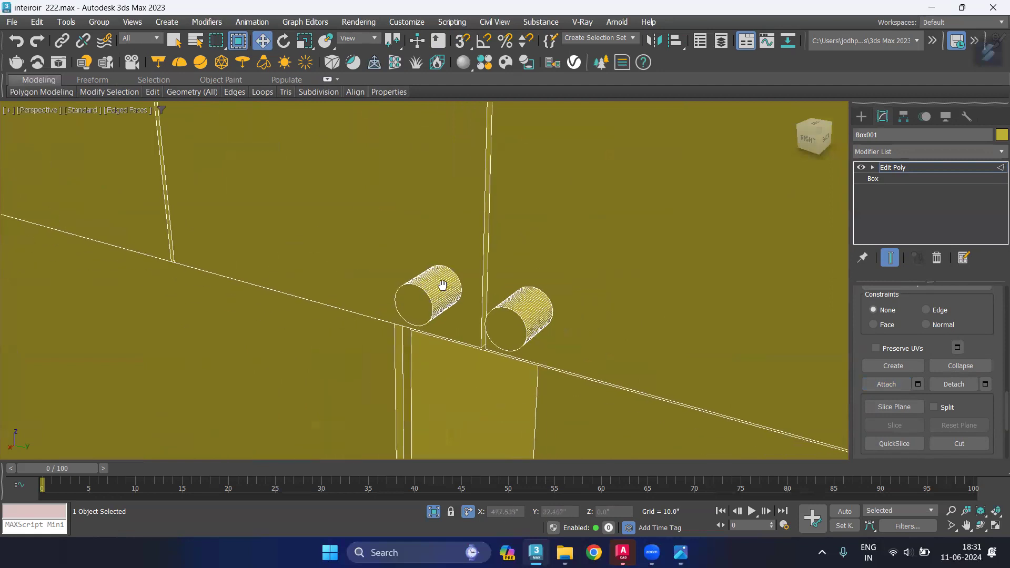
{"action": "scroll", "coordinate": [444, 282], "scroll_direction": "down", "scroll_amount": 2}
{"action": "scroll", "coordinate": [412, 291], "scroll_direction": "down", "scroll_amount": 2}
{"action": "mouse_move", "coordinate": [301, 270]}
{"action": "middle_mouse_down", "text": "alt"}
{"action": "mouse_move", "coordinate": [399, 258]}
{"action": "mouse_move", "coordinate": [294, 255]}
{"action": "mouse_move", "coordinate": [287, 282]}
{"action": "mouse_move", "coordinate": [338, 263]}
{"action": "mouse_move", "coordinate": [330, 249]}
{"action": "middle_mouse_up", "text": "alt"}
{"action": "scroll", "coordinate": [397, 184], "scroll_direction": "down", "scroll_amount": 5}
{"action": "scroll", "coordinate": [363, 253], "scroll_direction": "down", "scroll_amount": 1}
Unhide all objects, restoring the walls and pink ceiling slab, and frame the building
{"action": "right_click", "coordinate": [638, 265]}
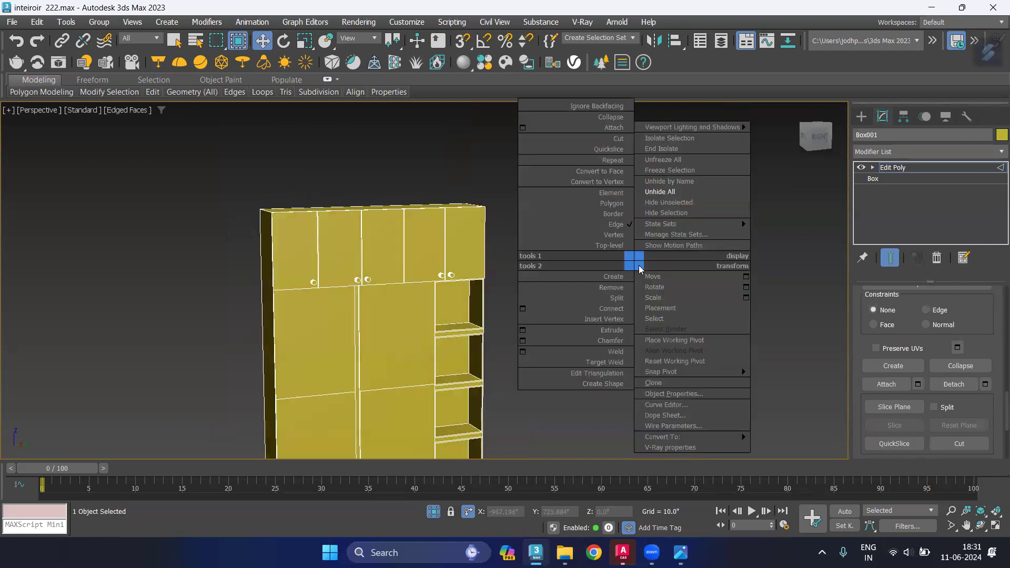
{"action": "left_click", "coordinate": [678, 202]}
{"action": "mouse_move", "coordinate": [532, 327]}
{"action": "middle_mouse_down", "text": "alt"}
{"action": "mouse_move", "coordinate": [472, 320]}
{"action": "mouse_move", "coordinate": [447, 349]}
{"action": "middle_mouse_up", "text": "alt"}
{"action": "scroll", "coordinate": [409, 365], "scroll_direction": "up", "scroll_amount": 2}
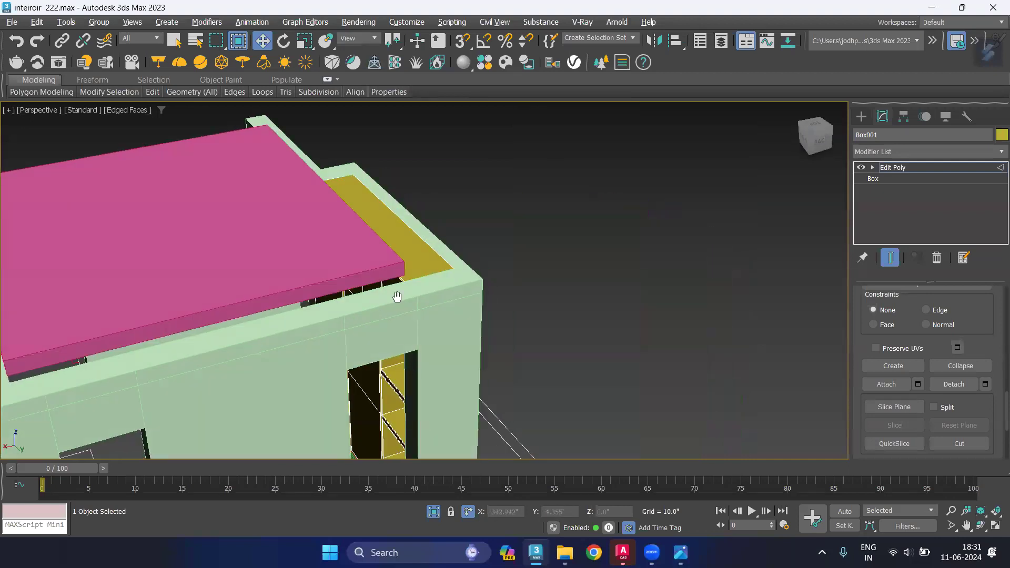
{"action": "scroll", "coordinate": [394, 288], "scroll_direction": "down", "scroll_amount": 3}
{"action": "middle_click_drag", "start_coordinate": [625, 284], "coordinate": [549, 284]}
{"action": "middle_click_drag", "start_coordinate": [488, 318], "coordinate": [466, 280]}
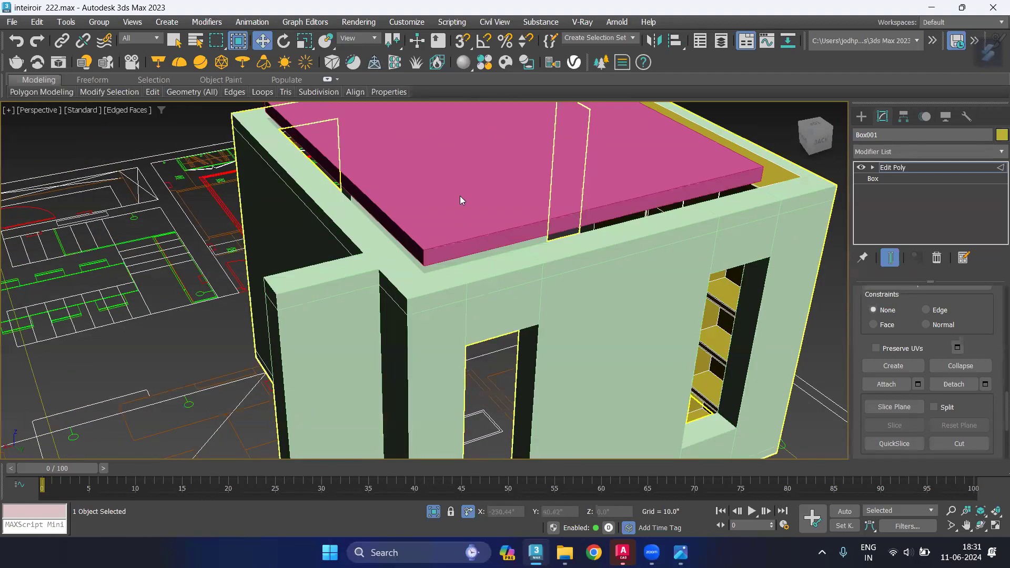
{"action": "middle_click_drag", "start_coordinate": [627, 290], "coordinate": [549, 342]}
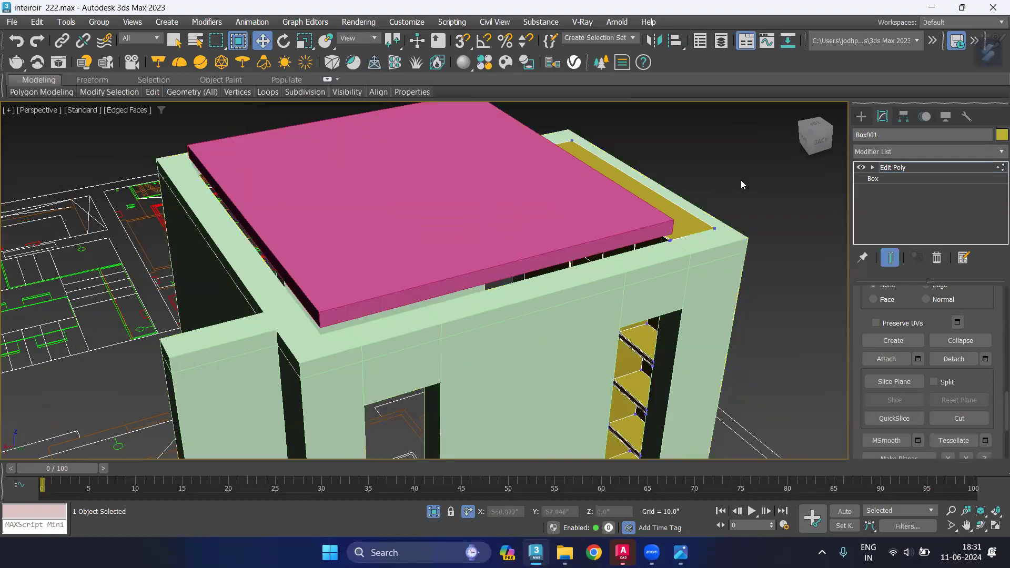
Select the pink slab Group002 and move it slightly down in Front view
{"action": "left_click", "coordinate": [542, 197]}
{"action": "left_click", "coordinate": [476, 198]}
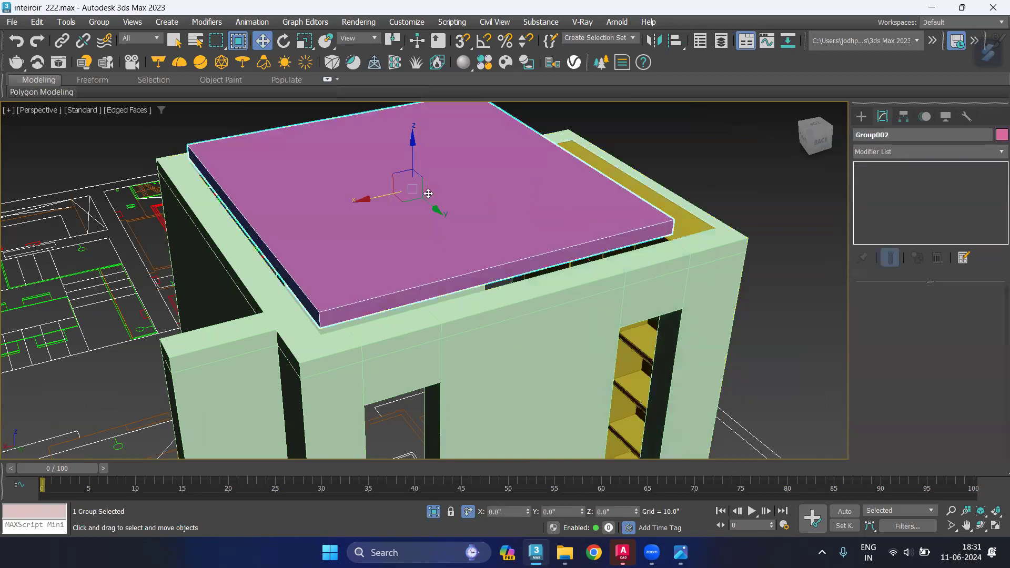
{"action": "key", "text": "f"}
{"action": "scroll", "coordinate": [479, 201], "scroll_direction": "down", "scroll_amount": 3}
{"action": "scroll", "coordinate": [539, 195], "scroll_direction": "down", "scroll_amount": 5}
{"action": "middle_click_drag", "start_coordinate": [538, 194], "coordinate": [746, 237]}
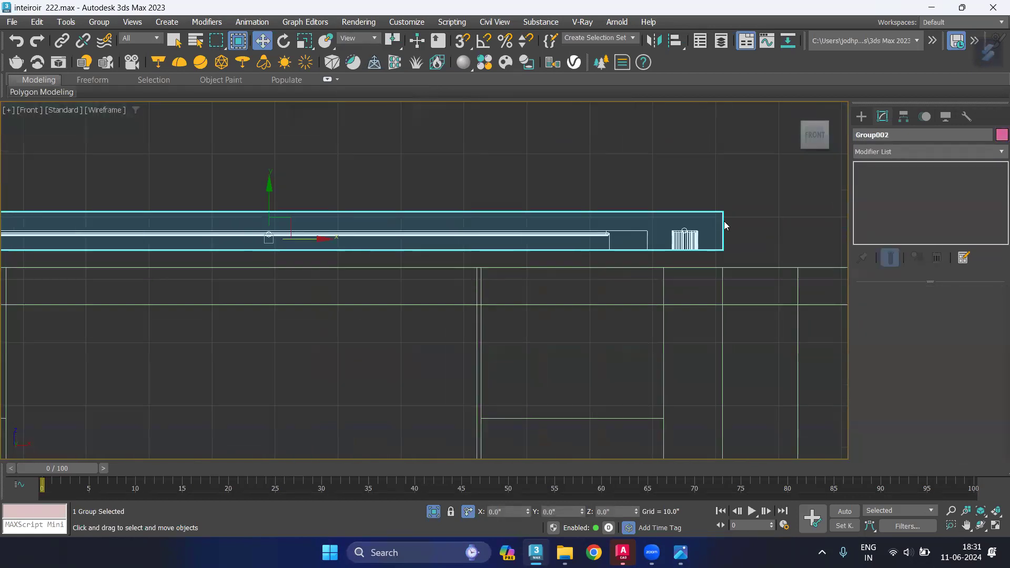
{"action": "left_click_drag", "start_coordinate": [269, 182], "coordinate": [266, 238]}
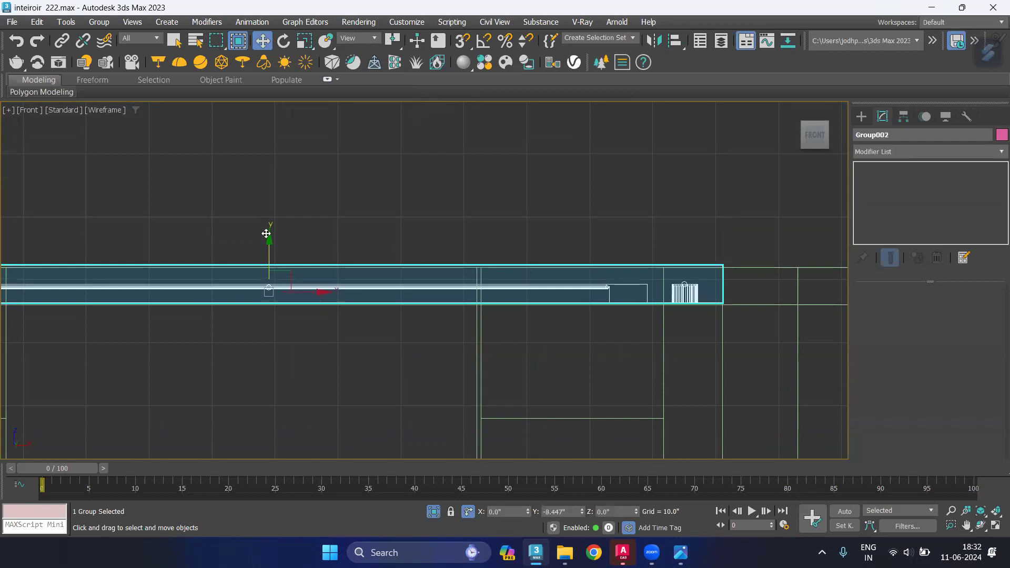
Reselect Group002 and nudge it further down, about 8.4 inches in total
{"action": "left_click", "coordinate": [522, 154]}
{"action": "scroll", "coordinate": [721, 261], "scroll_direction": "up", "scroll_amount": 2}
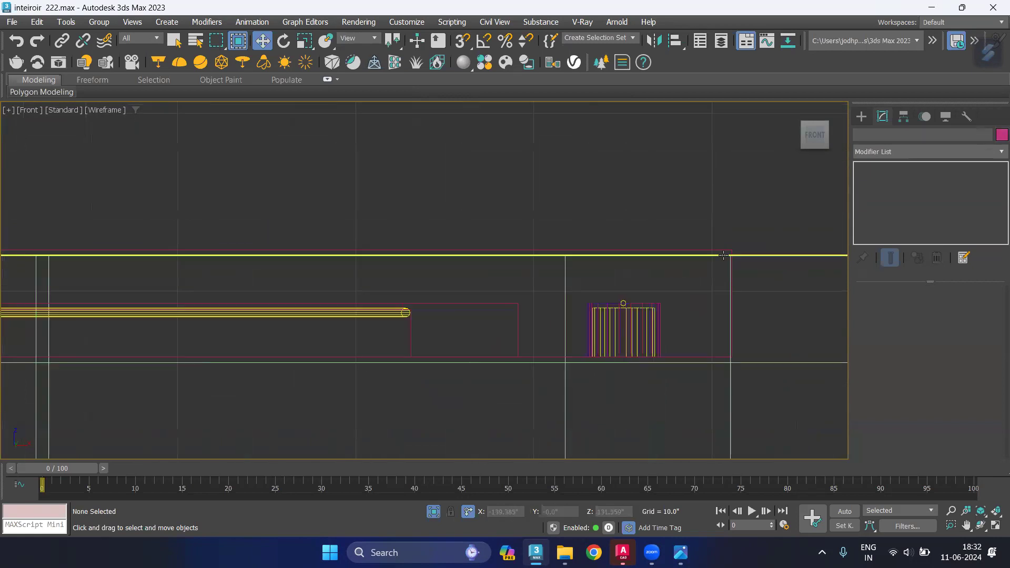
{"action": "scroll", "coordinate": [726, 251], "scroll_direction": "up", "scroll_amount": 3}
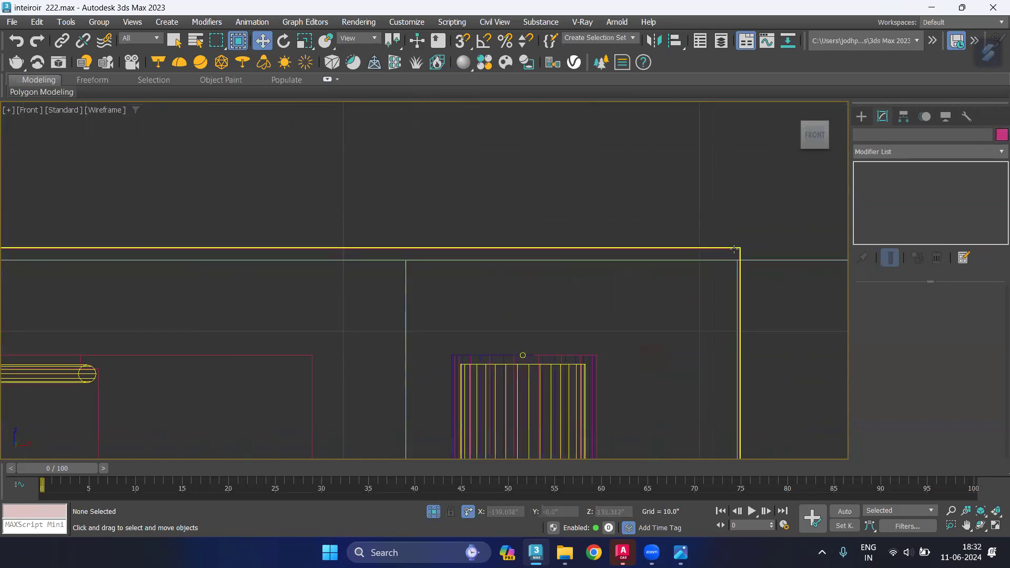
{"action": "left_click", "coordinate": [737, 248]}
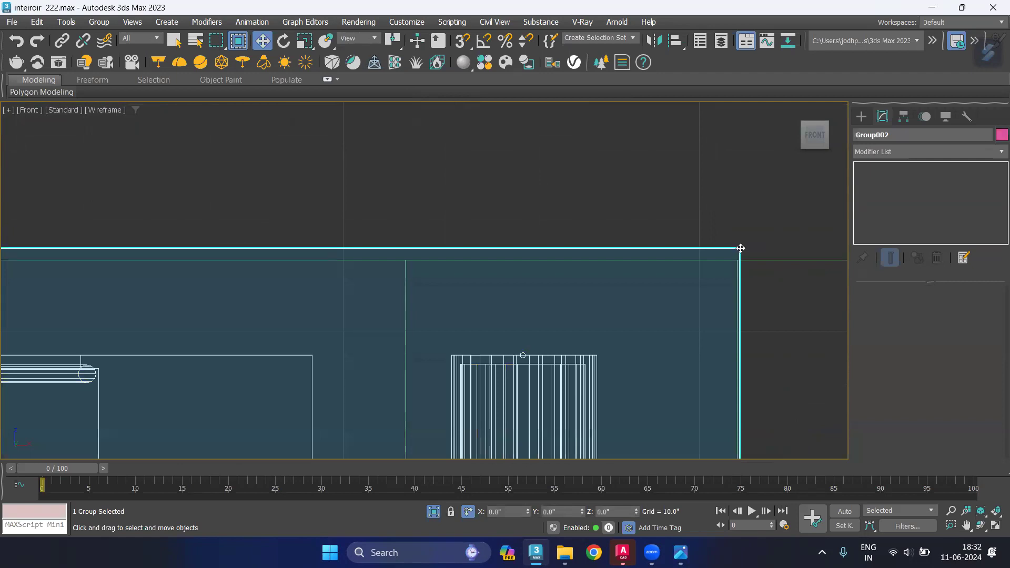
{"action": "left_click_drag", "start_coordinate": [741, 248], "coordinate": [741, 261]}
{"action": "left_click", "coordinate": [725, 238]}
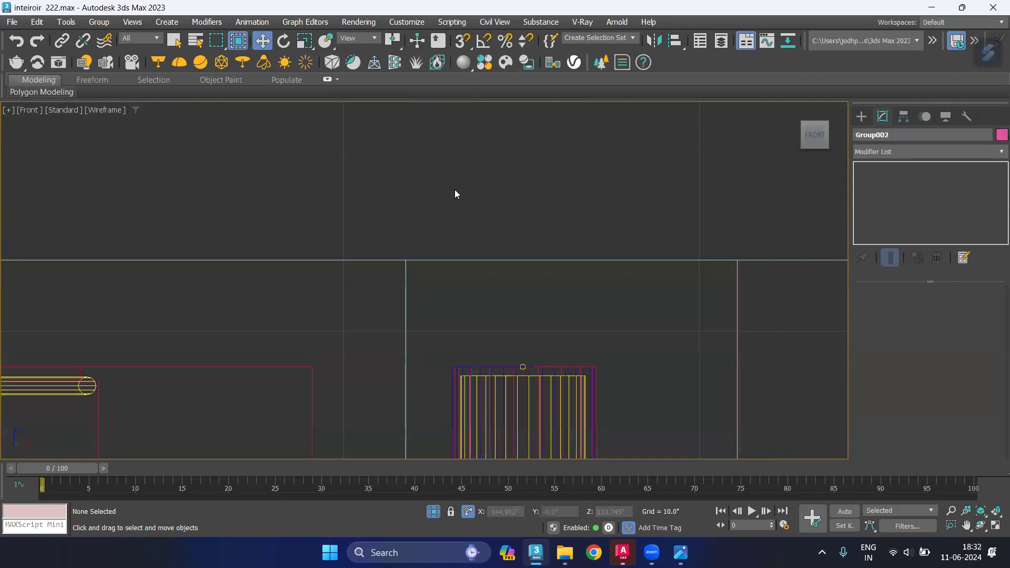
Return to Perspective, orbit beneath the building and hide the floor plan linework
{"action": "key", "text": "p"}
{"action": "scroll", "coordinate": [471, 234], "scroll_direction": "down", "scroll_amount": 2}
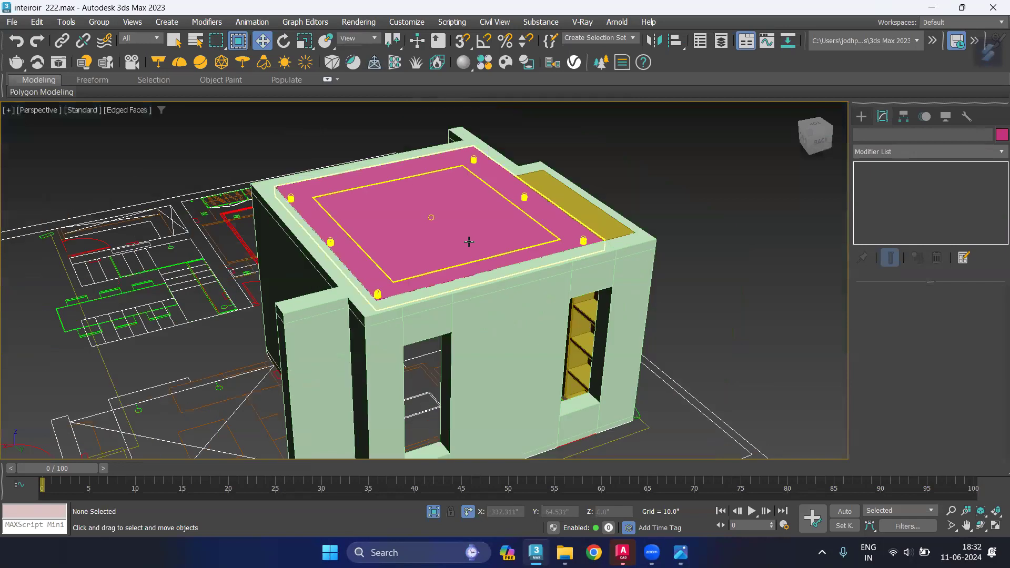
{"action": "scroll", "coordinate": [463, 245], "scroll_direction": "down", "scroll_amount": 2}
{"action": "mouse_move", "coordinate": [441, 253]}
{"action": "middle_mouse_down", "text": "alt"}
{"action": "mouse_move", "coordinate": [456, 219]}
{"action": "mouse_move", "coordinate": [392, 277]}
{"action": "mouse_move", "coordinate": [415, 276]}
{"action": "middle_mouse_up", "text": "alt"}
{"action": "mouse_move", "coordinate": [418, 229]}
{"action": "middle_mouse_down", "text": "alt"}
{"action": "mouse_move", "coordinate": [398, 208]}
{"action": "mouse_move", "coordinate": [374, 223]}
{"action": "mouse_move", "coordinate": [333, 290]}
{"action": "middle_mouse_up", "text": "alt"}
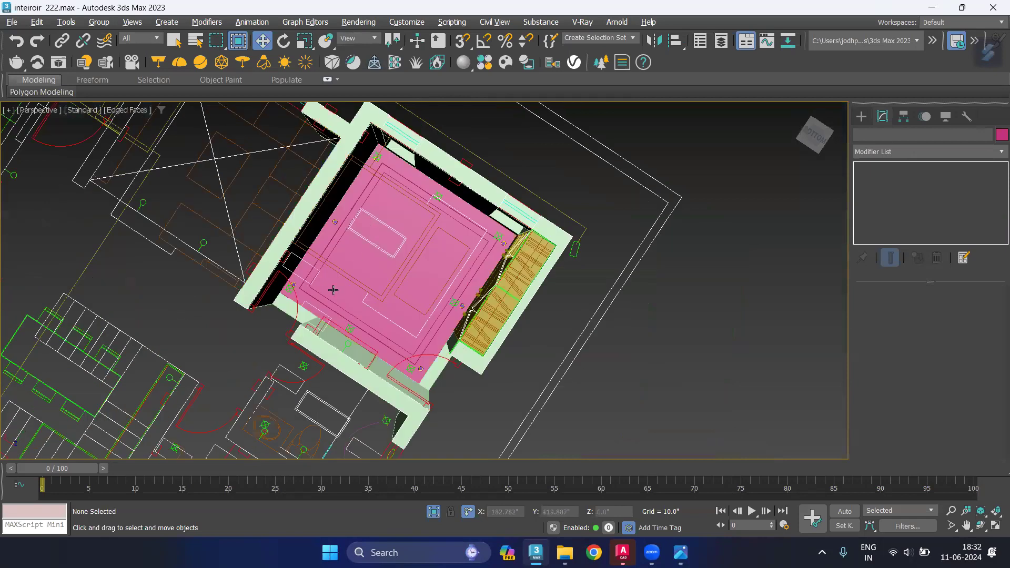
{"action": "scroll", "coordinate": [333, 290], "scroll_direction": "up", "scroll_amount": 4}
{"action": "scroll", "coordinate": [191, 213], "scroll_direction": "down", "scroll_amount": 4}
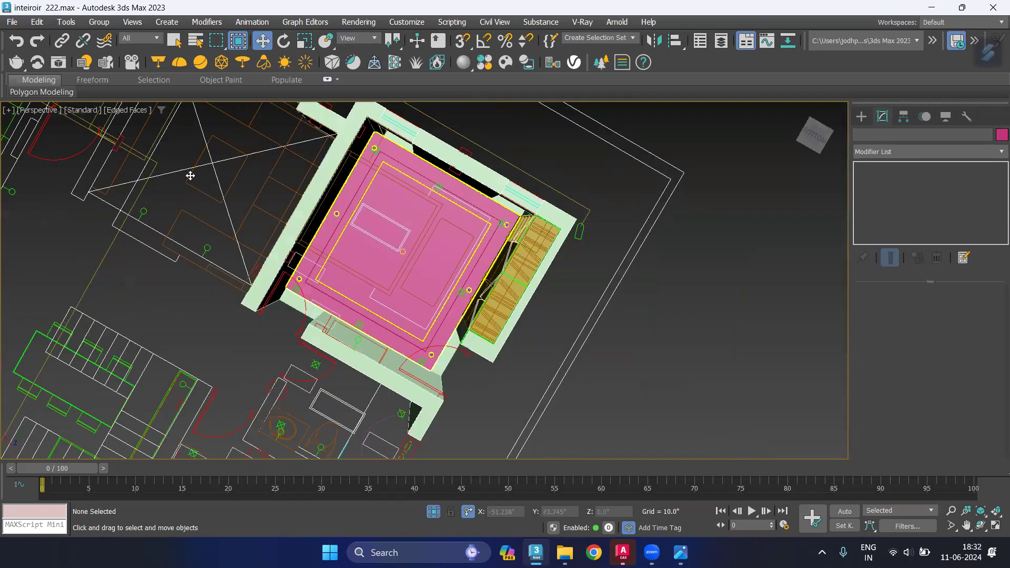
{"action": "right_click", "coordinate": [190, 176]}
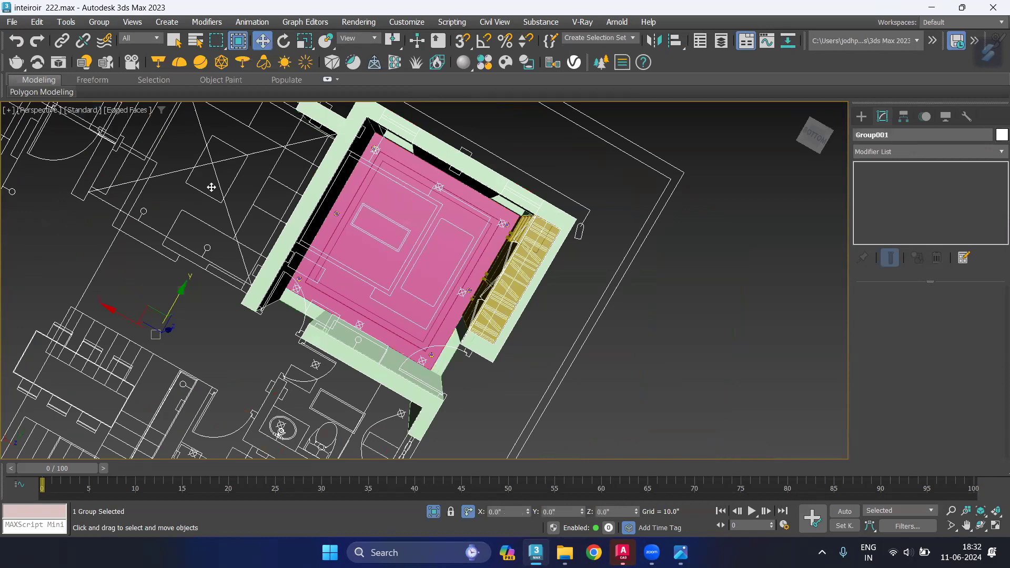
Pan and zoom so the pink false ceiling fills the viewport
{"action": "scroll", "coordinate": [368, 248], "scroll_direction": "up", "scroll_amount": 3}
{"action": "scroll", "coordinate": [373, 290], "scroll_direction": "up", "scroll_amount": 3}
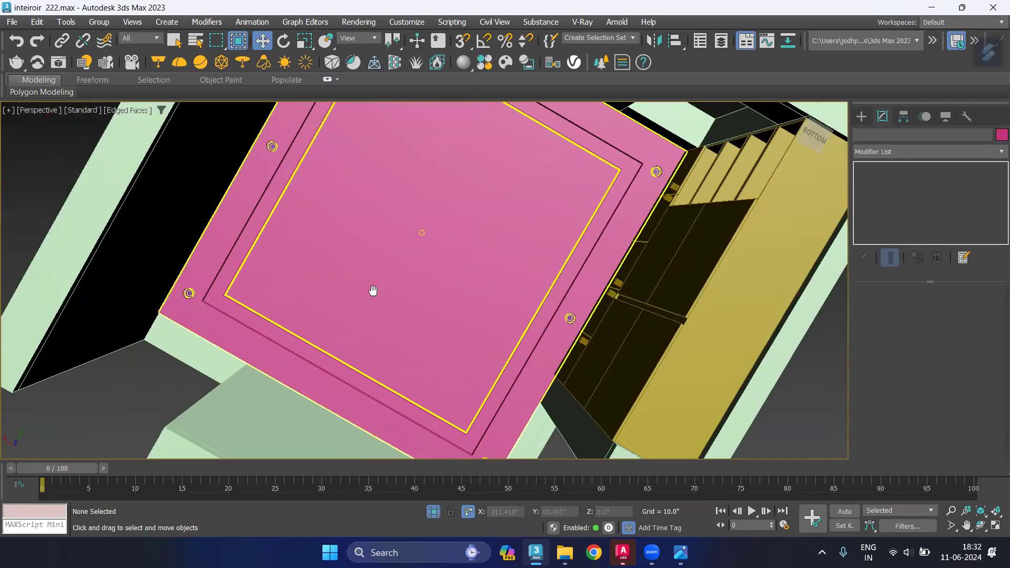
{"action": "middle_click_drag", "start_coordinate": [373, 290], "coordinate": [314, 330]}
{"action": "scroll", "coordinate": [272, 331], "scroll_direction": "down", "scroll_amount": 3}
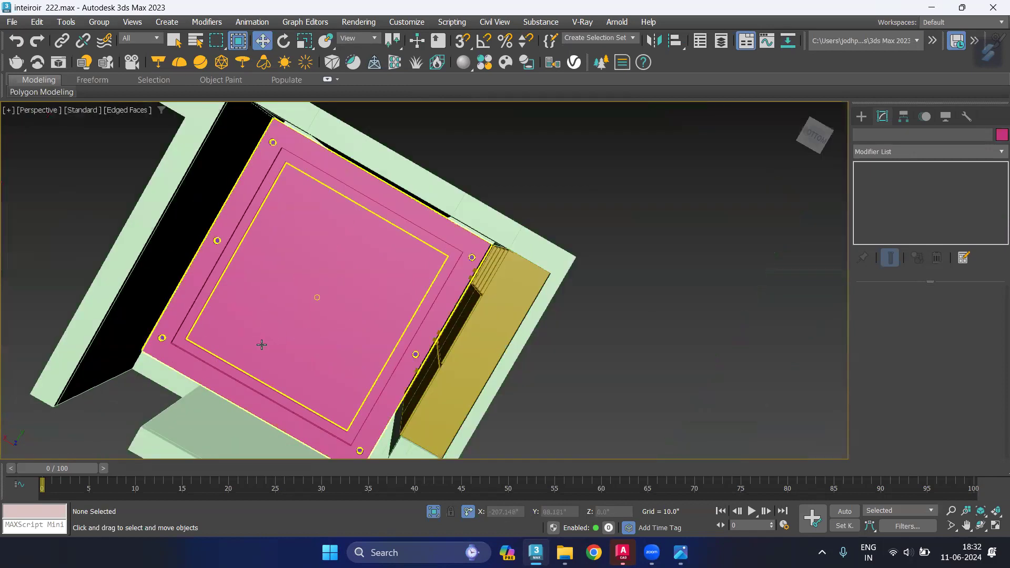
{"action": "scroll", "coordinate": [284, 312], "scroll_direction": "up", "scroll_amount": 1}
Render the ceiling view at 1280 x 720 with V-Ray and maximize the frame buffer
{"action": "key", "text": "shift+q"}
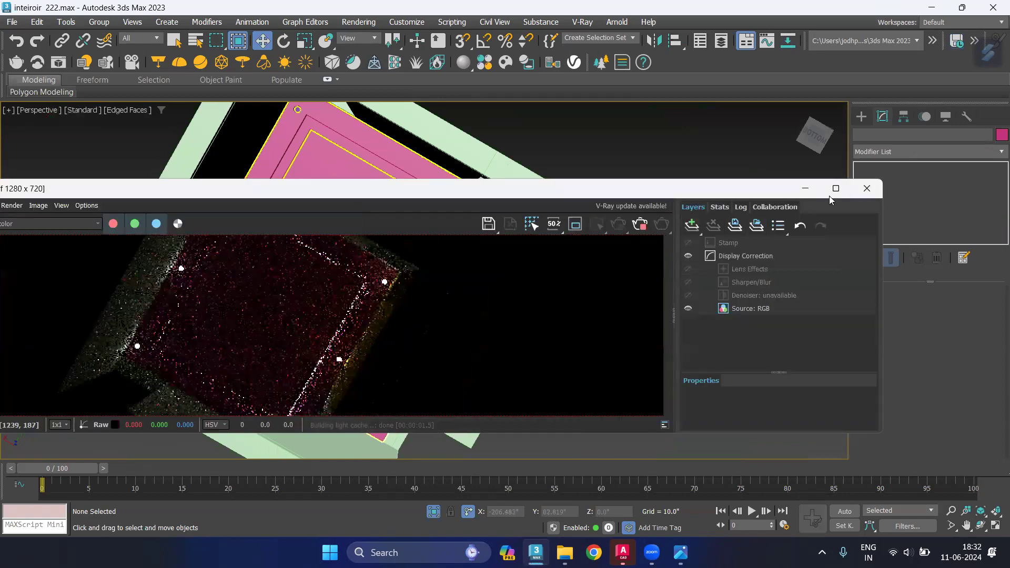
{"action": "double_click", "coordinate": [400, 188]}
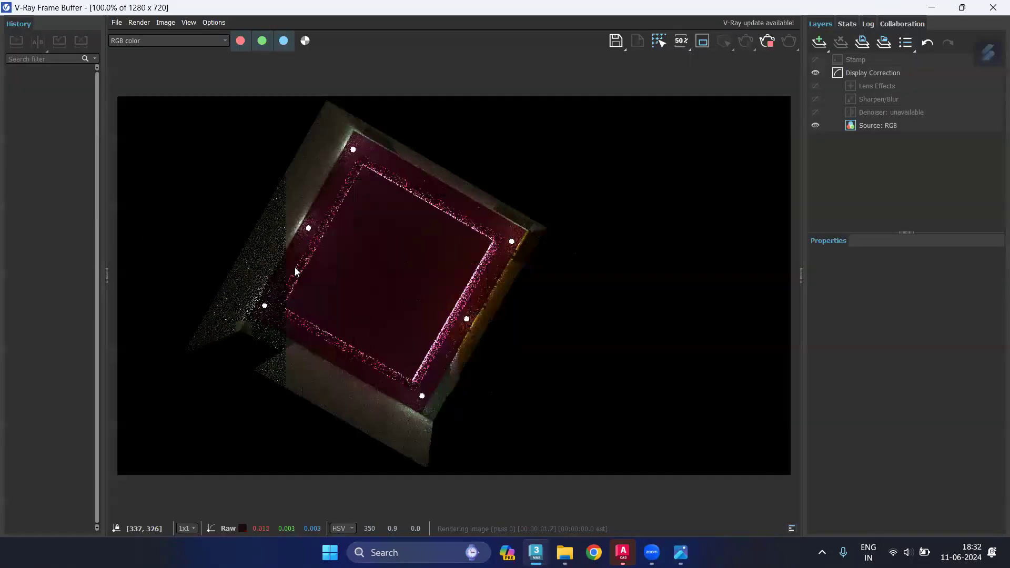
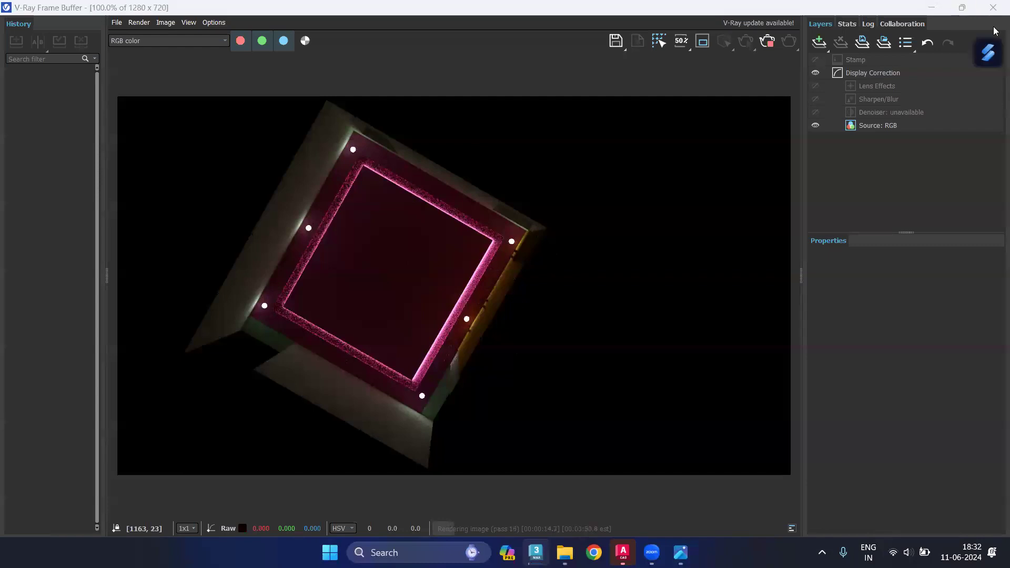
Re-render the room in the V-Ray Frame Buffer, then close the render window
{"action": "left_click", "coordinate": [776, 43]}
{"action": "left_click", "coordinate": [744, 47]}
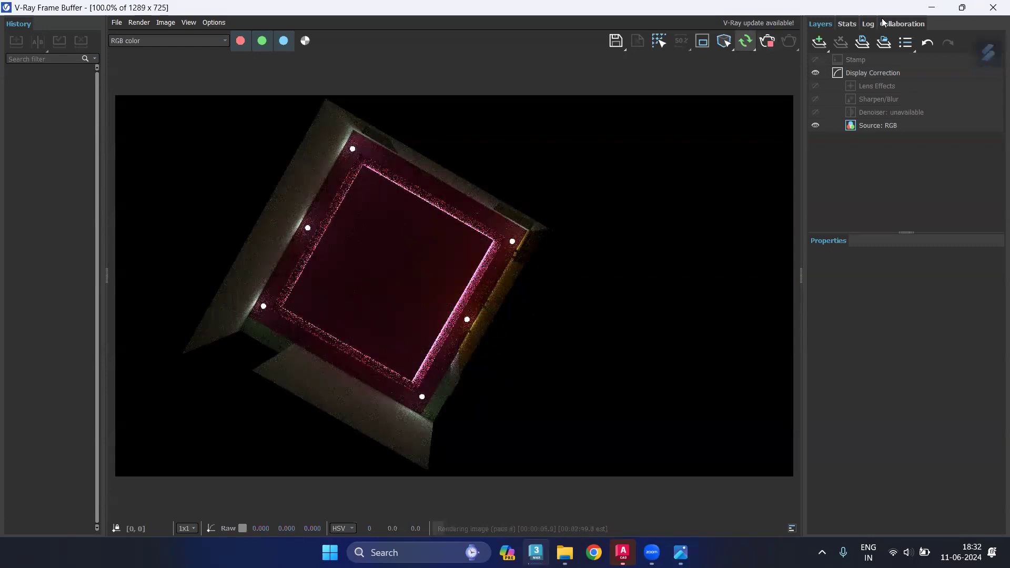
{"action": "left_click", "coordinate": [993, 8]}
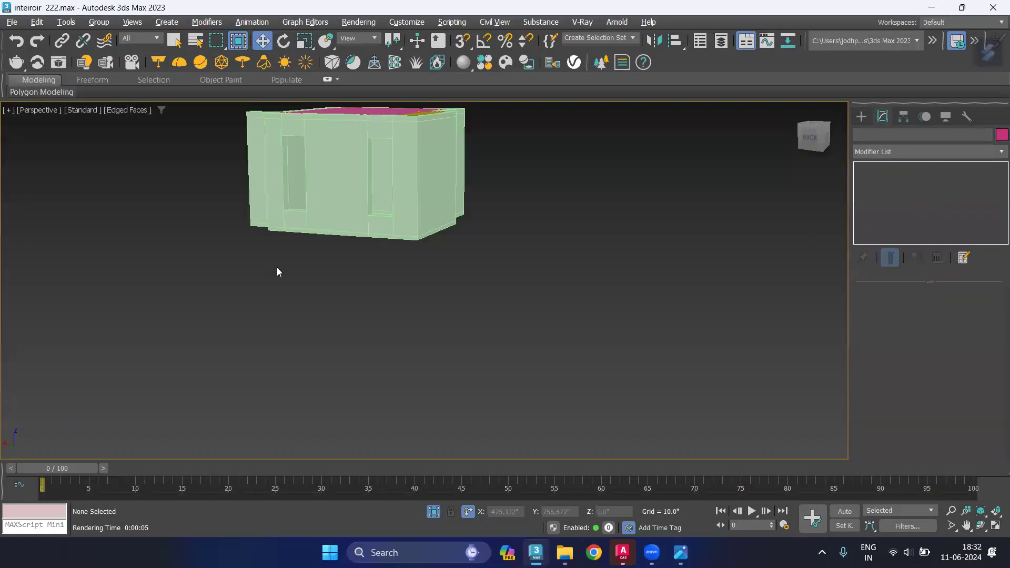
Orbit above the room and choose the Sliding window type under Windows
{"action": "mouse_move", "coordinate": [277, 271]}
{"action": "middle_mouse_down", "text": "alt"}
{"action": "mouse_move", "coordinate": [293, 331]}
{"action": "mouse_move", "coordinate": [344, 339]}
{"action": "middle_mouse_up", "text": "alt"}
{"action": "scroll", "coordinate": [300, 330], "scroll_direction": "up", "scroll_amount": 5}
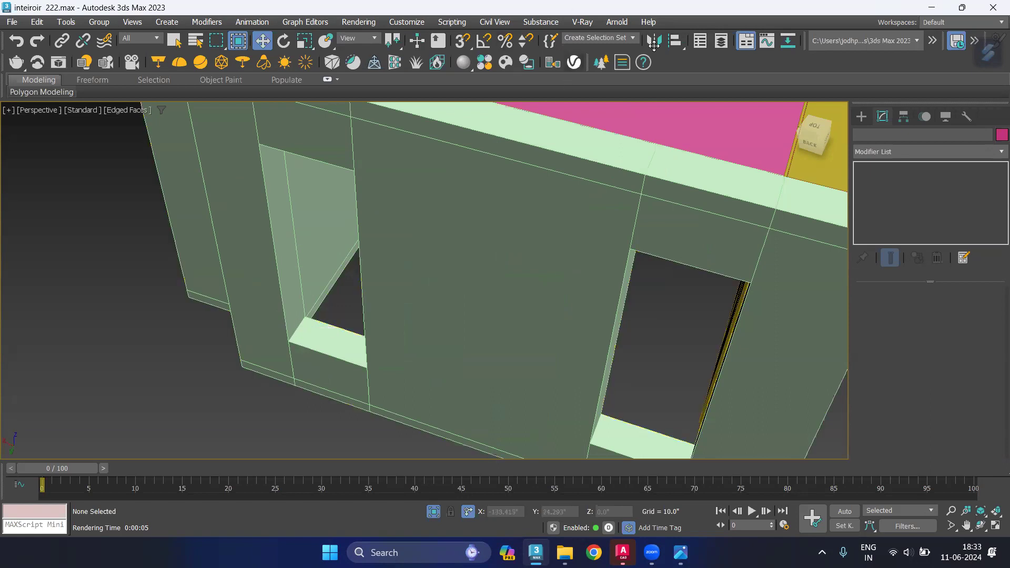
{"action": "left_click", "coordinate": [861, 117]}
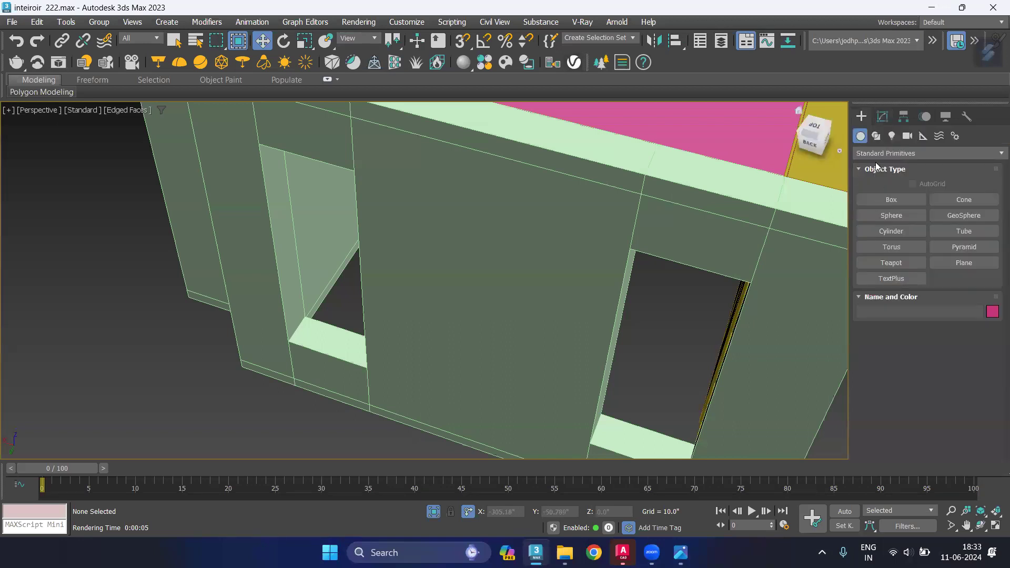
{"action": "left_click", "coordinate": [873, 152]}
{"action": "left_click", "coordinate": [888, 258]}
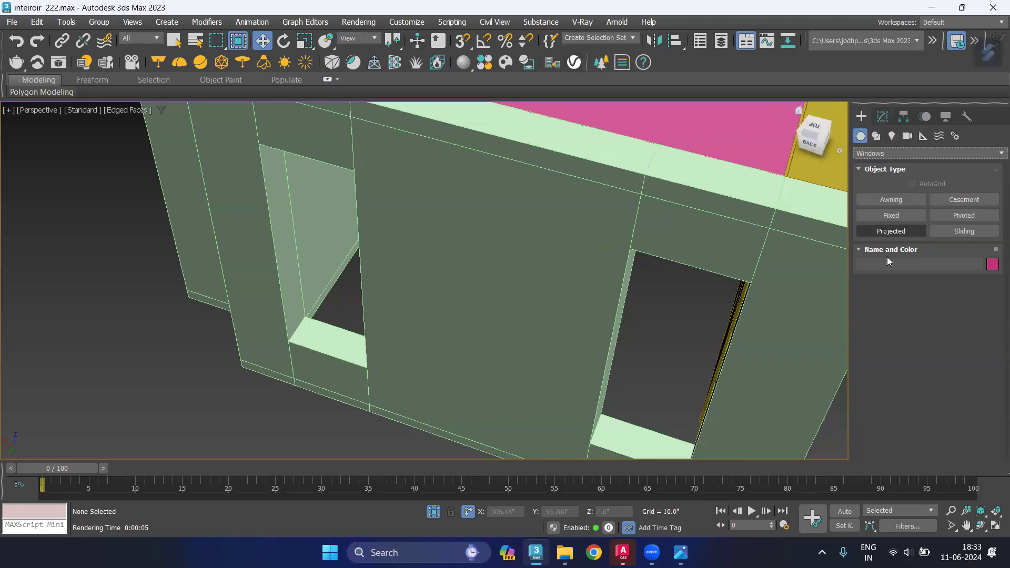
{"action": "left_click", "coordinate": [979, 231]}
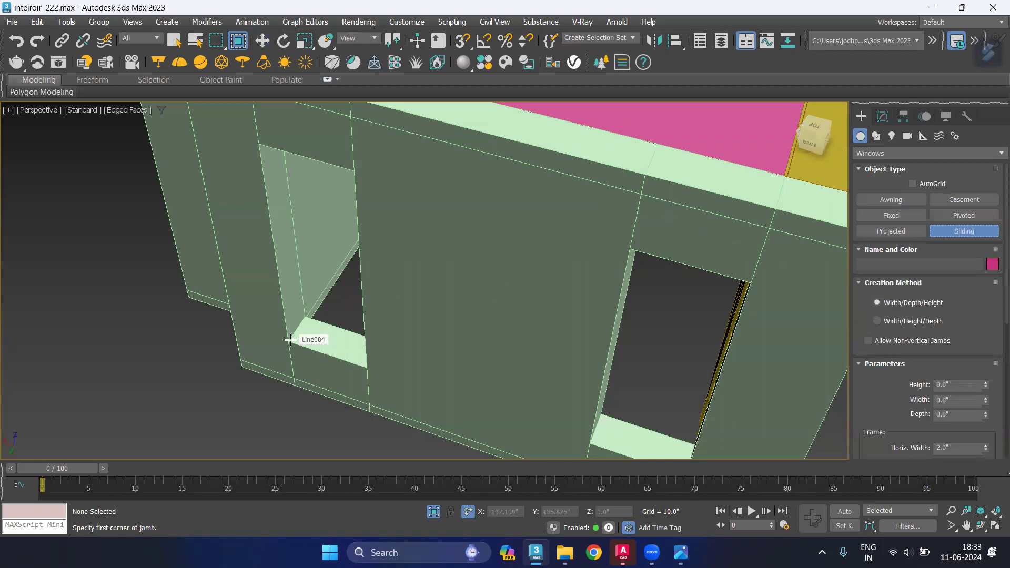
With snaps on, draw a window 29" wide and 84" tall in the left opening
{"action": "key", "text": "s"}
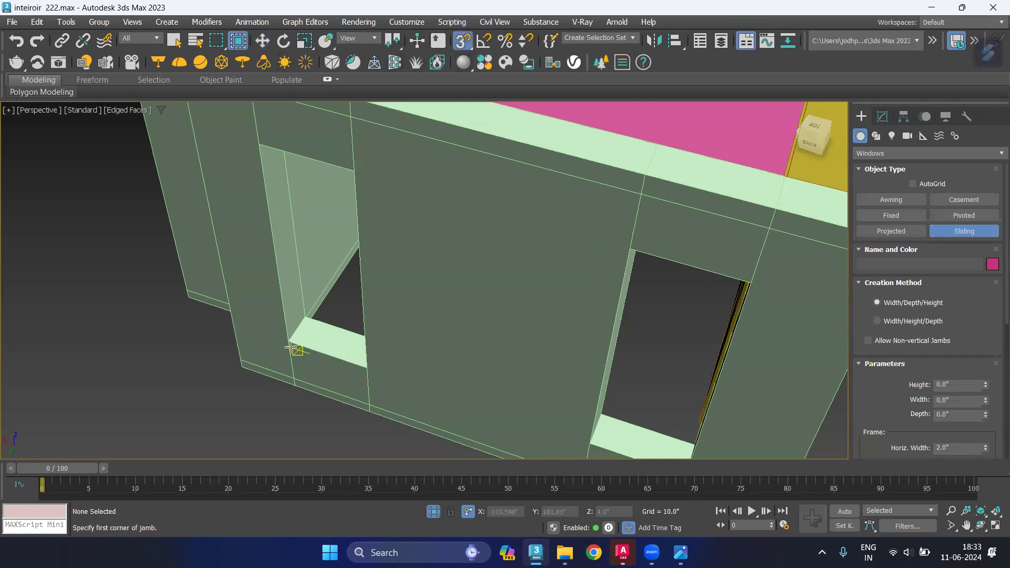
{"action": "left_click", "coordinate": [297, 338]}
{"action": "left_click_drag", "start_coordinate": [297, 337], "coordinate": [364, 369]}
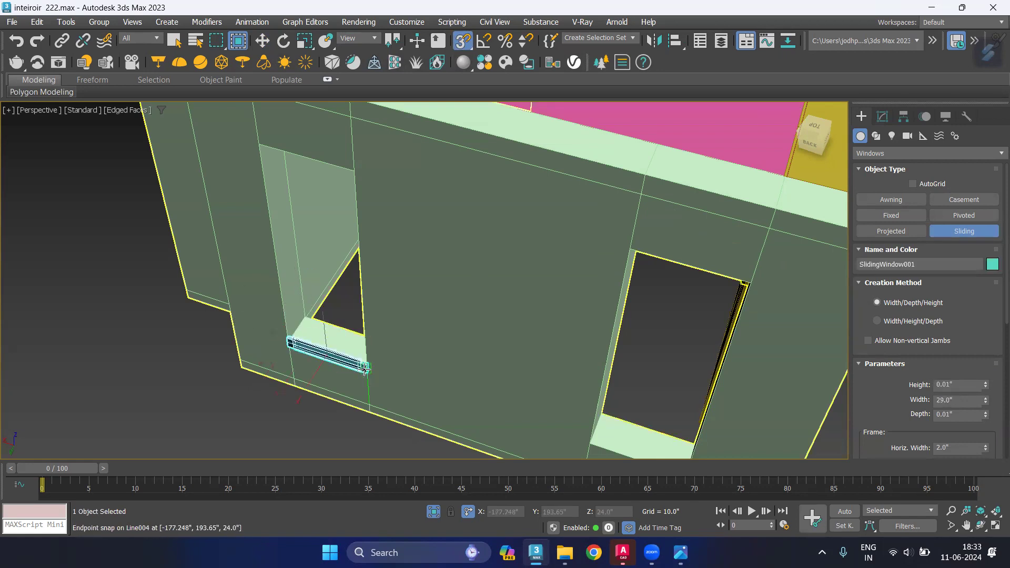
{"action": "left_click", "coordinate": [280, 165]}
{"action": "middle_click_drag", "start_coordinate": [292, 286], "coordinate": [307, 263], "text": "alt"}
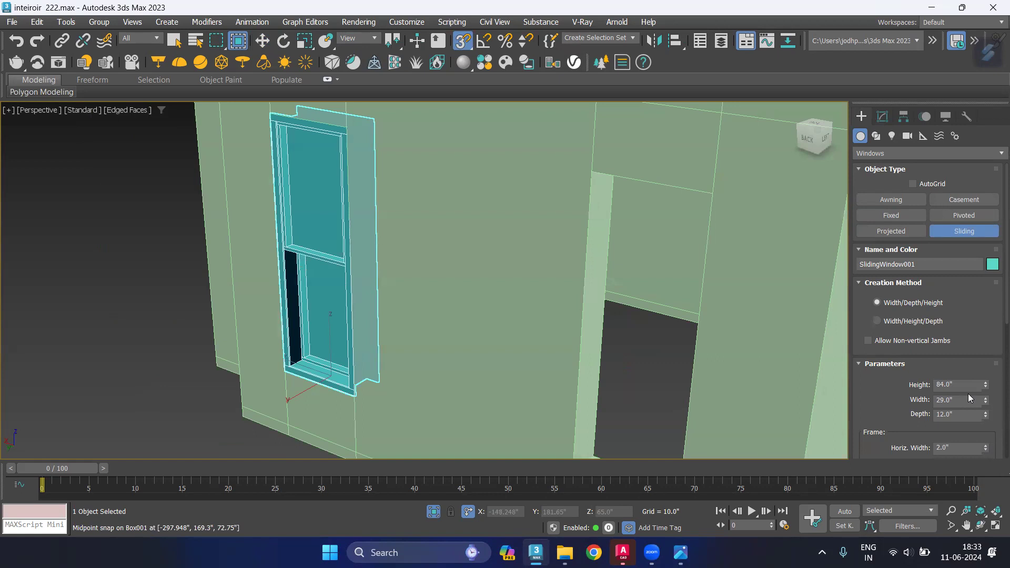
Change the sliding window's depth from 12" to 3"
{"action": "double_click", "coordinate": [974, 416]}
{"action": "type", "text": "3"}
{"action": "key", "text": "Return"}
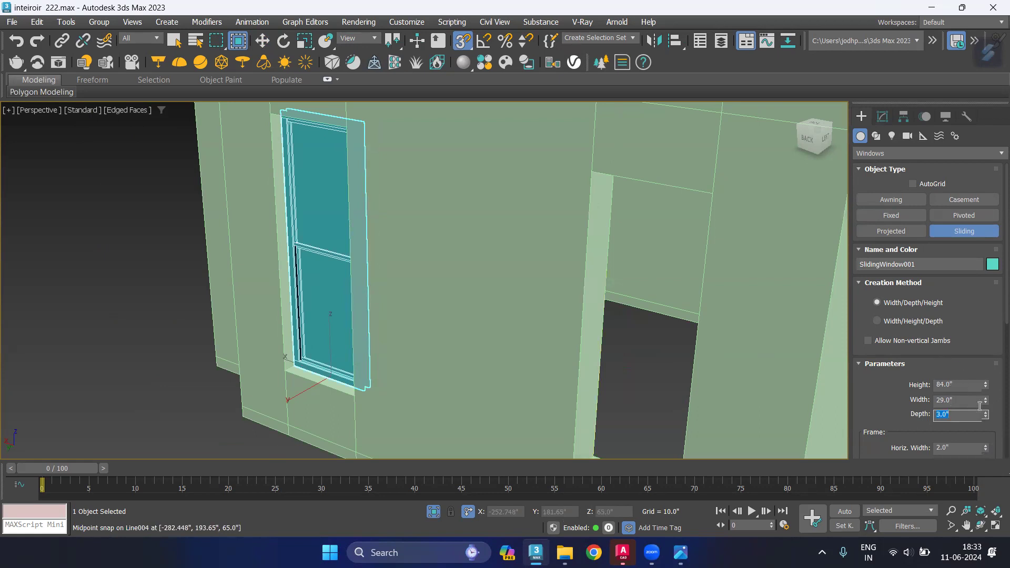
{"action": "scroll", "coordinate": [996, 419], "scroll_direction": "down", "scroll_amount": 1}
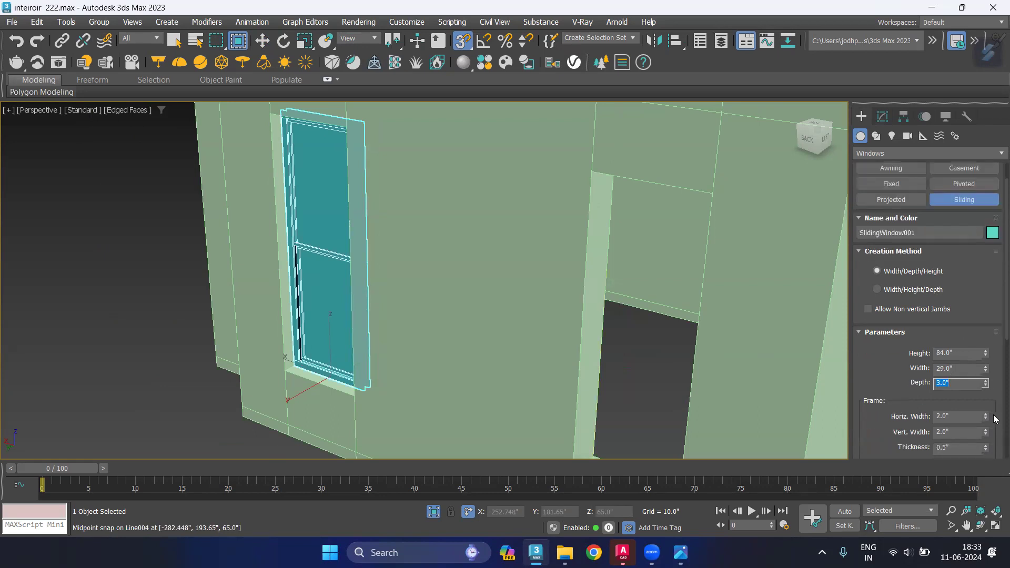
{"action": "scroll", "coordinate": [996, 416], "scroll_direction": "down", "scroll_amount": 2}
{"action": "scroll", "coordinate": [997, 411], "scroll_direction": "down", "scroll_amount": 1}
{"action": "scroll", "coordinate": [998, 405], "scroll_direction": "down", "scroll_amount": 2}
{"action": "scroll", "coordinate": [998, 405], "scroll_direction": "down", "scroll_amount": 2}
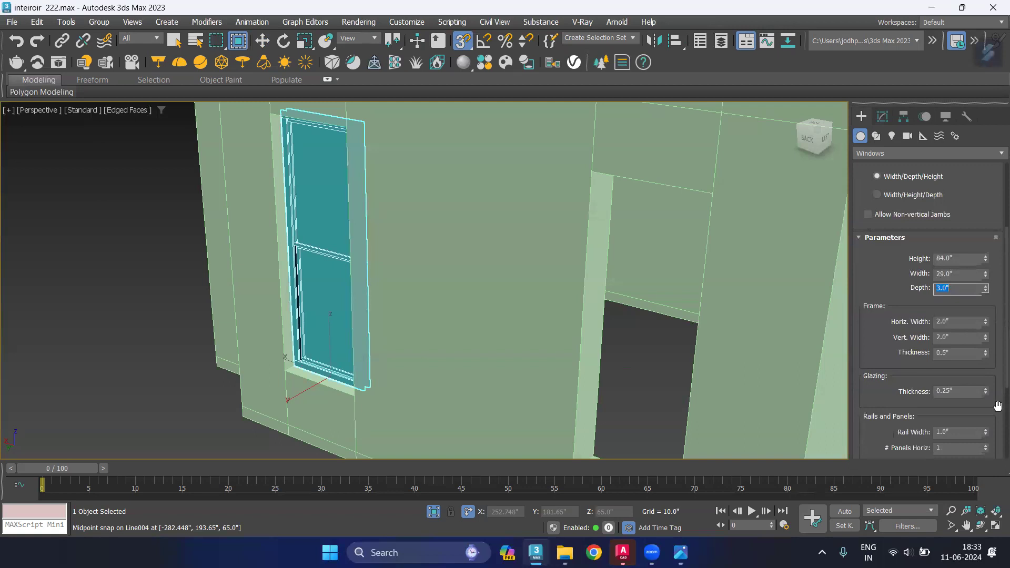
{"action": "scroll", "coordinate": [998, 406], "scroll_direction": "down", "scroll_amount": 1}
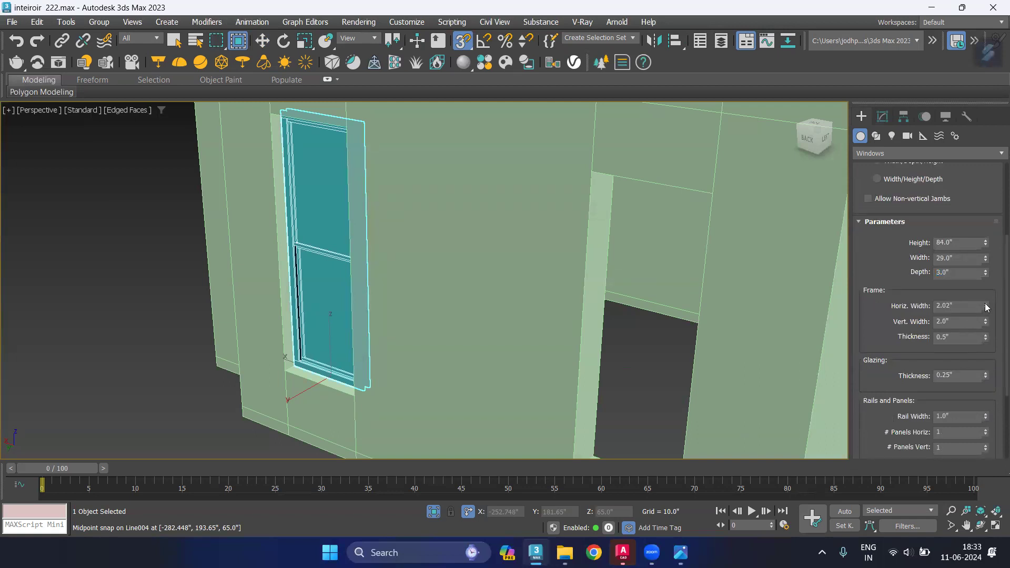
Keep the window's Frame Horiz. Width at 2"
{"action": "left_click_drag", "start_coordinate": [987, 312], "coordinate": [987, 323]}
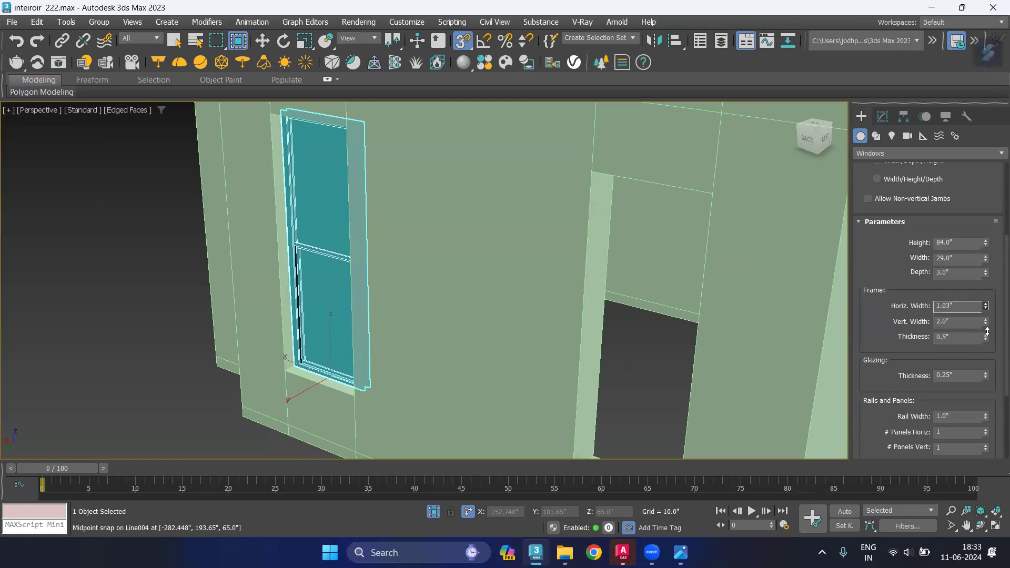
{"action": "double_click", "coordinate": [972, 310]}
{"action": "type", "text": "2"}
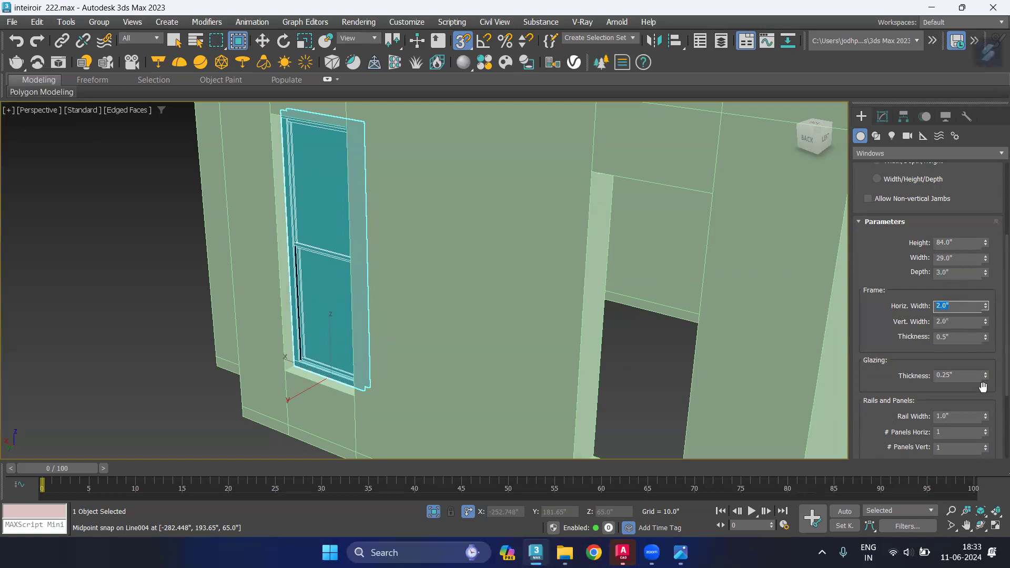
{"action": "scroll", "coordinate": [982, 387], "scroll_direction": "down", "scroll_amount": 1}
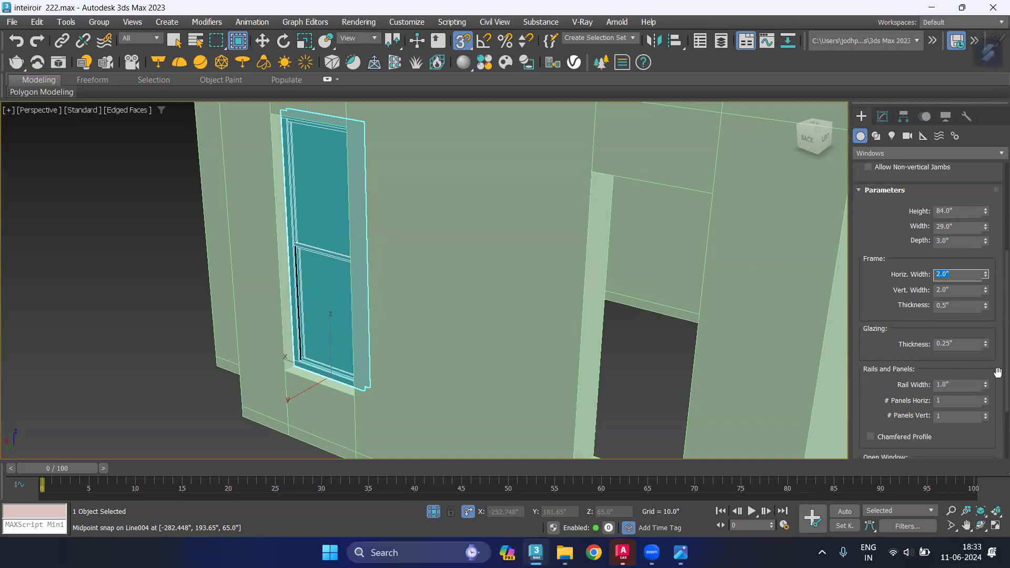
{"action": "scroll", "coordinate": [991, 405], "scroll_direction": "down", "scroll_amount": 2}
{"action": "scroll", "coordinate": [991, 405], "scroll_direction": "down", "scroll_amount": 1}
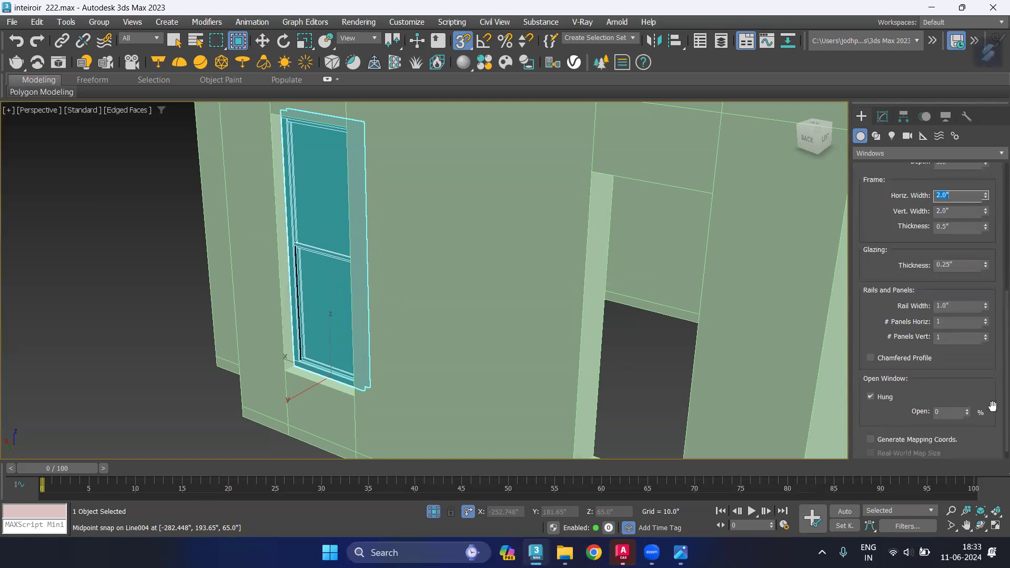
{"action": "scroll", "coordinate": [991, 405], "scroll_direction": "down", "scroll_amount": 1}
{"action": "scroll", "coordinate": [992, 389], "scroll_direction": "up", "scroll_amount": 1}
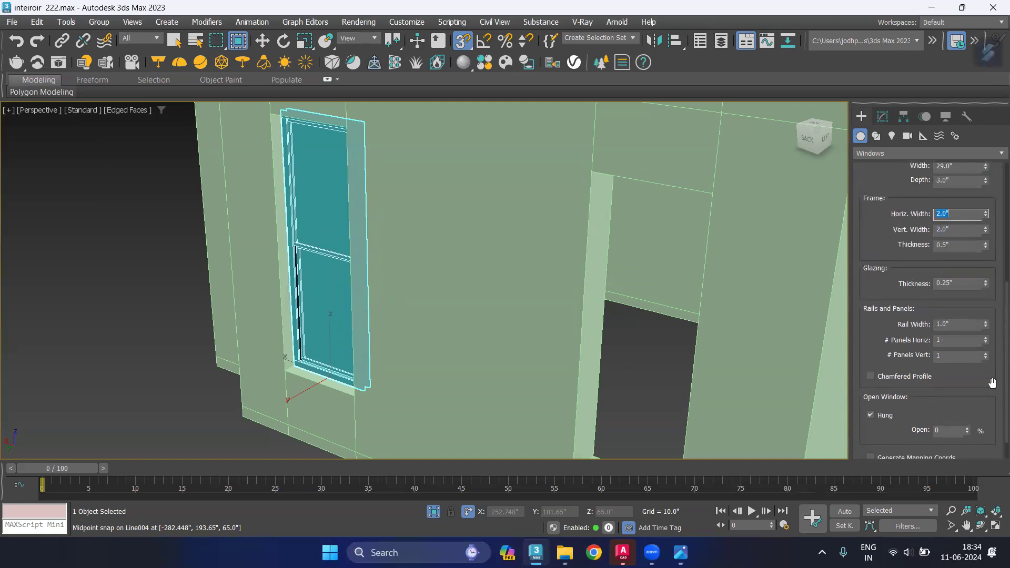
{"action": "scroll", "coordinate": [992, 384], "scroll_direction": "up", "scroll_amount": 4}
{"action": "scroll", "coordinate": [992, 377], "scroll_direction": "up", "scroll_amount": 2}
{"action": "scroll", "coordinate": [993, 374], "scroll_direction": "up", "scroll_amount": 2}
{"action": "scroll", "coordinate": [994, 371], "scroll_direction": "down", "scroll_amount": 1}
{"action": "scroll", "coordinate": [994, 373], "scroll_direction": "down", "scroll_amount": 1}
{"action": "scroll", "coordinate": [989, 375], "scroll_direction": "down", "scroll_amount": 2}
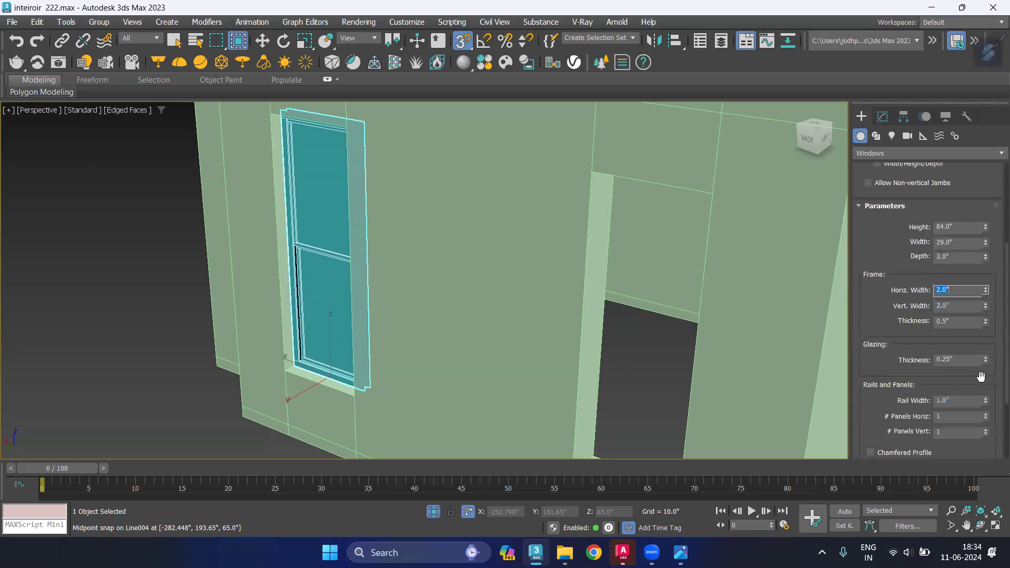
Set the window's # Panels Horiz to 3
{"action": "left_click", "coordinate": [985, 415]}
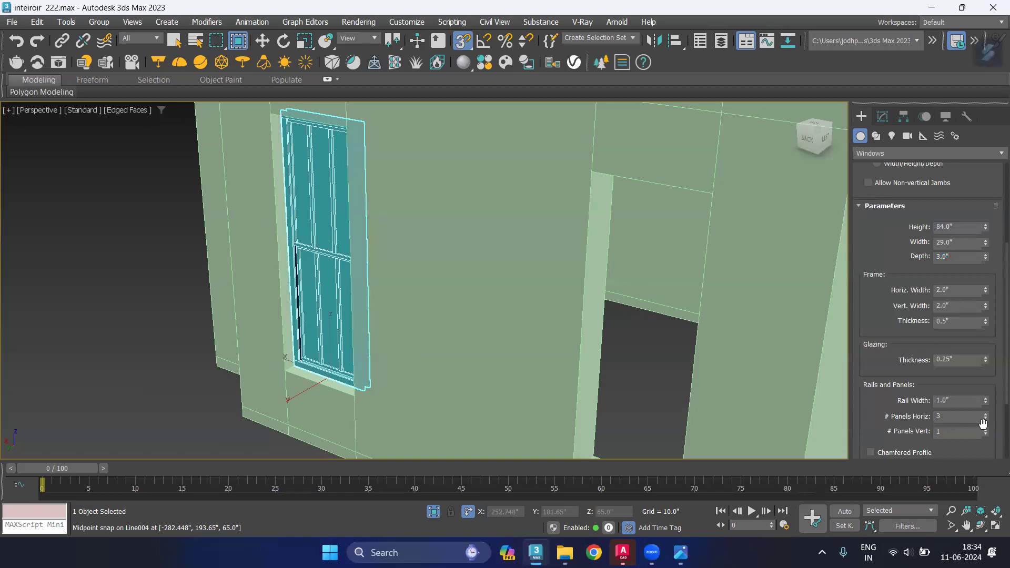
{"action": "scroll", "coordinate": [997, 301], "scroll_direction": "up", "scroll_amount": 2}
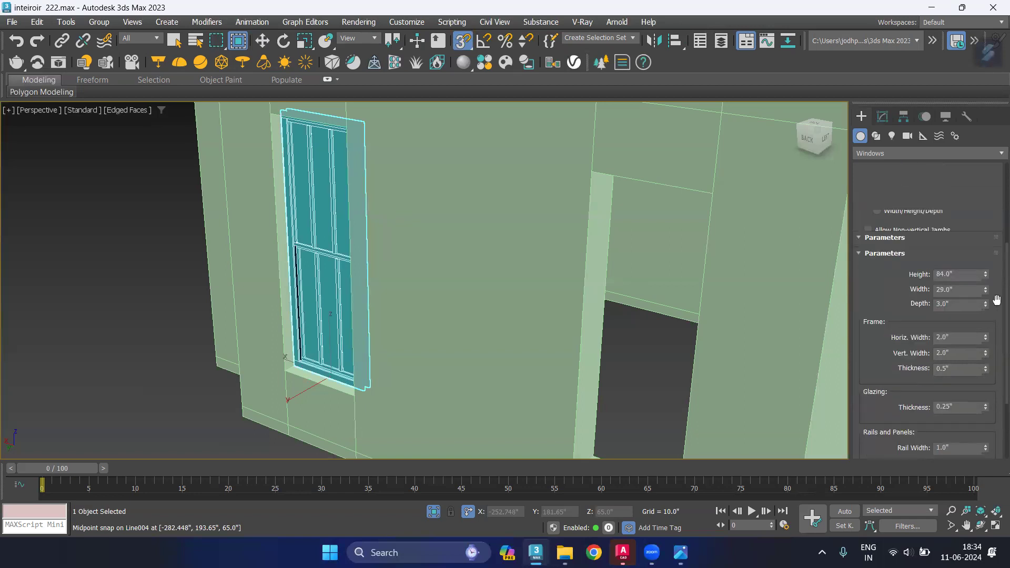
{"action": "scroll", "coordinate": [997, 300], "scroll_direction": "up", "scroll_amount": 4}
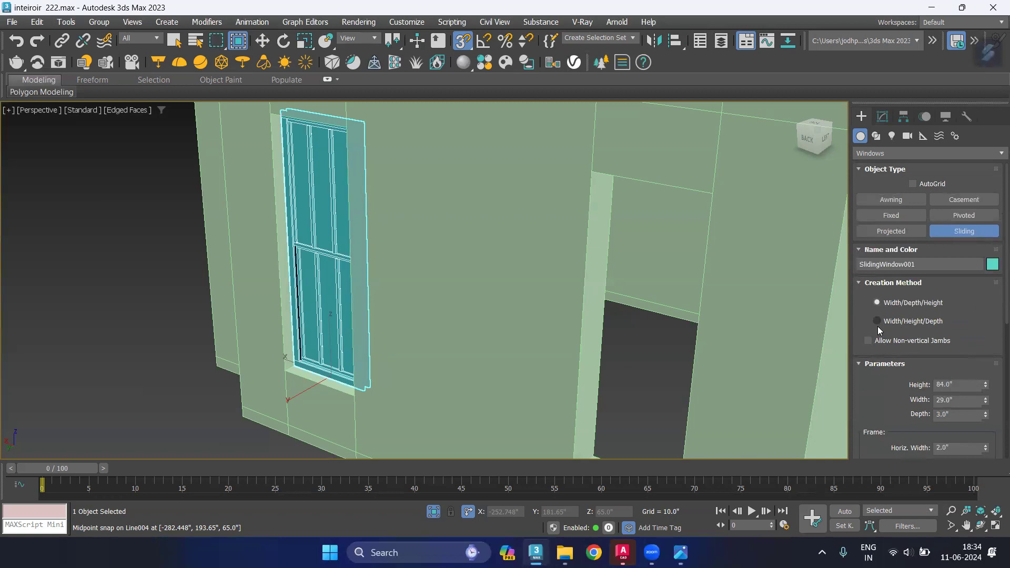
Turn off Hung so the sash slides sideways, previewing it at 94% open
{"action": "scroll", "coordinate": [888, 358], "scroll_direction": "down", "scroll_amount": 2}
{"action": "scroll", "coordinate": [888, 359], "scroll_direction": "down", "scroll_amount": 2}
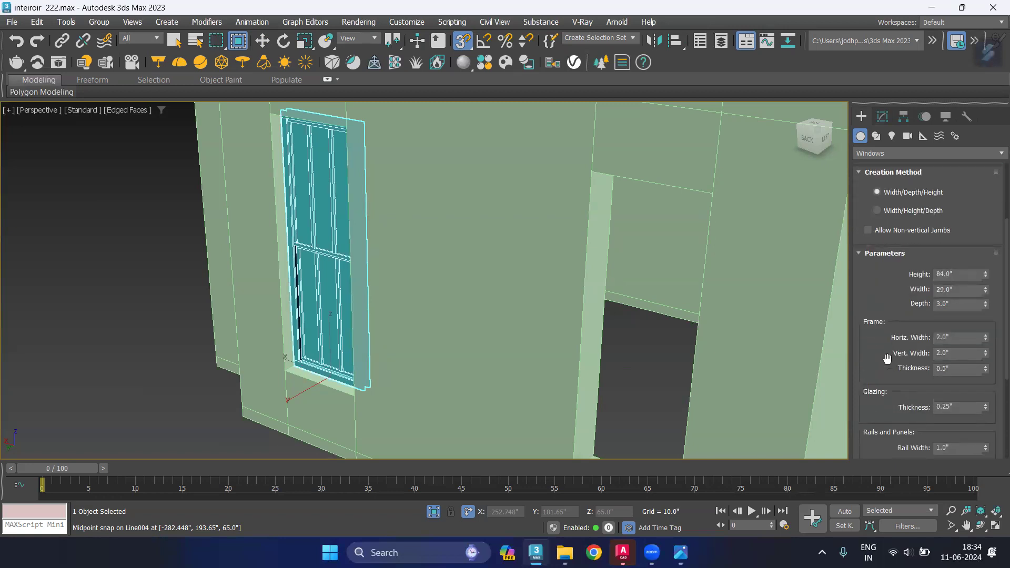
{"action": "scroll", "coordinate": [887, 359], "scroll_direction": "down", "scroll_amount": 1}
{"action": "scroll", "coordinate": [887, 359], "scroll_direction": "down", "scroll_amount": 2}
{"action": "scroll", "coordinate": [887, 359], "scroll_direction": "down", "scroll_amount": 2}
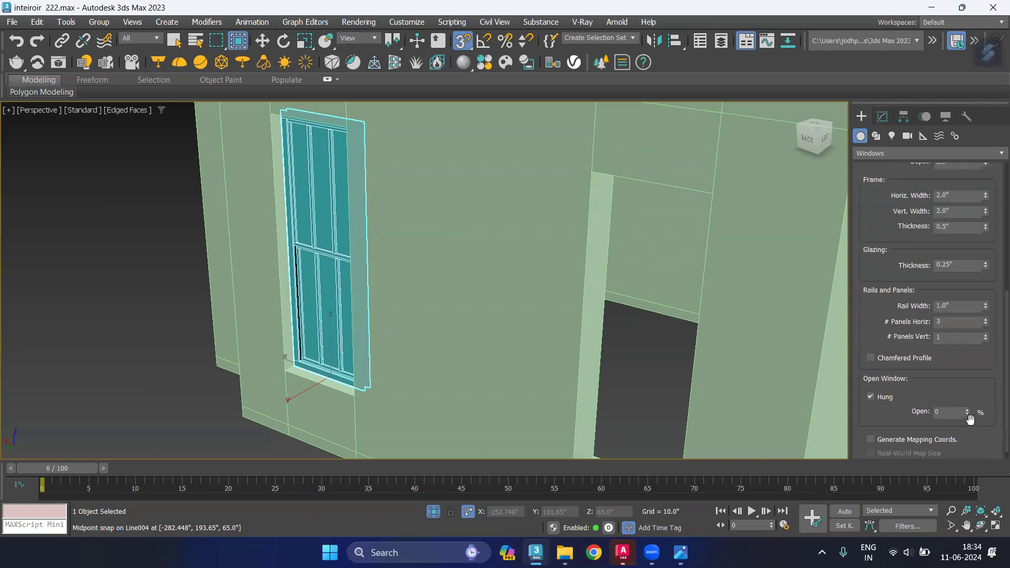
{"action": "left_click_drag", "start_coordinate": [966, 411], "coordinate": [959, 442]}
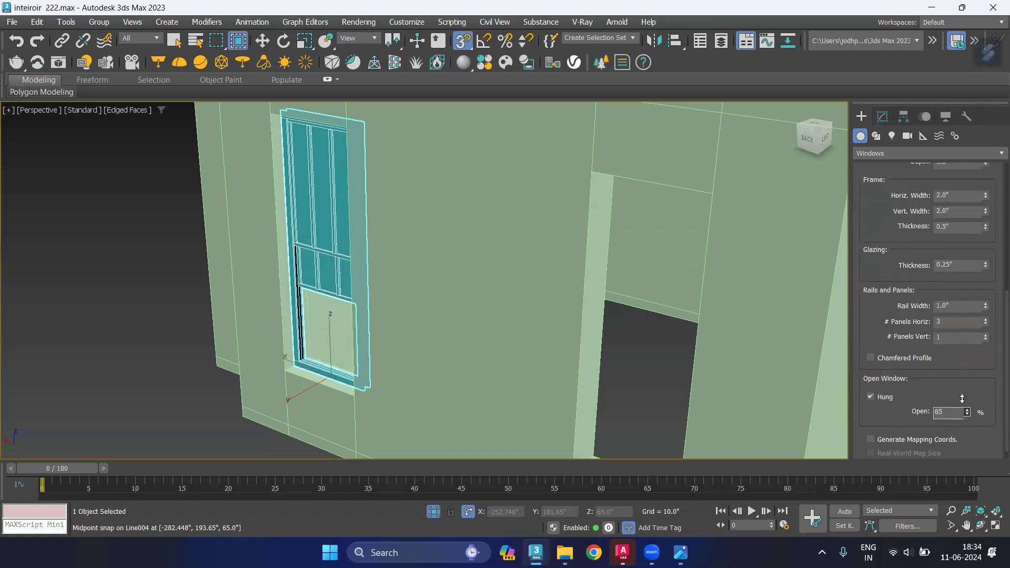
{"action": "left_click", "coordinate": [876, 399]}
{"action": "mouse_move", "coordinate": [966, 411]}
{"action": "left_mouse_down"}
{"action": "mouse_move", "coordinate": [980, 416]}
{"action": "mouse_move", "coordinate": [939, 411]}
{"action": "left_mouse_up"}
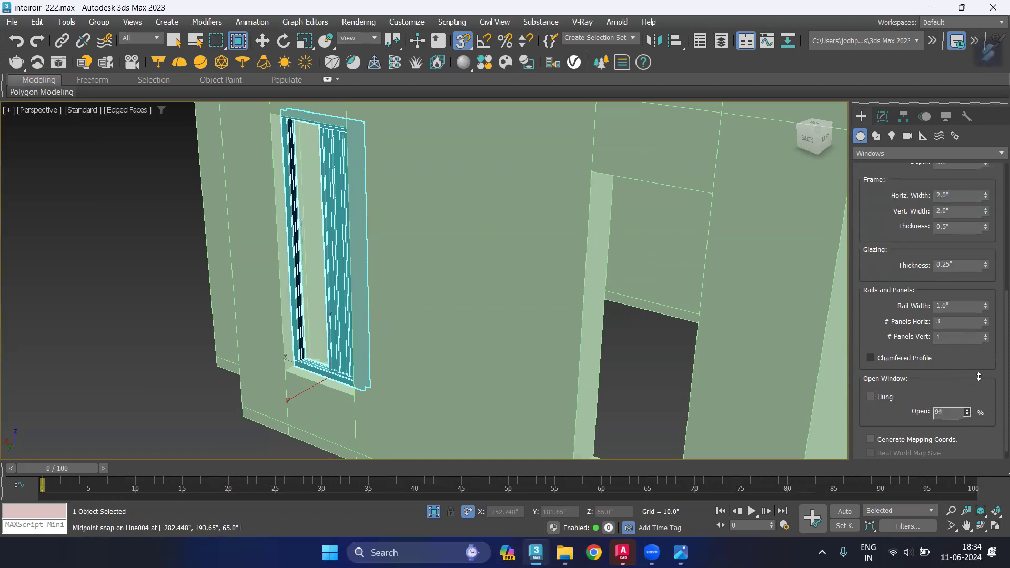
In a shaded view, preview then reset the Open amount to 0% and use one horizontal panel
{"action": "middle_click_drag", "start_coordinate": [509, 272], "coordinate": [566, 274], "text": "alt"}
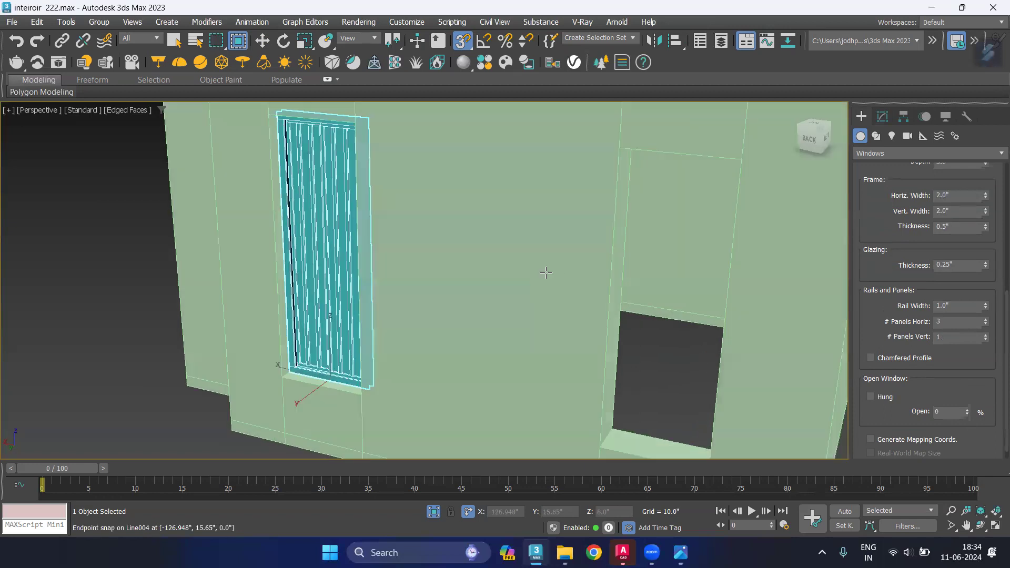
{"action": "key", "text": "F4"}
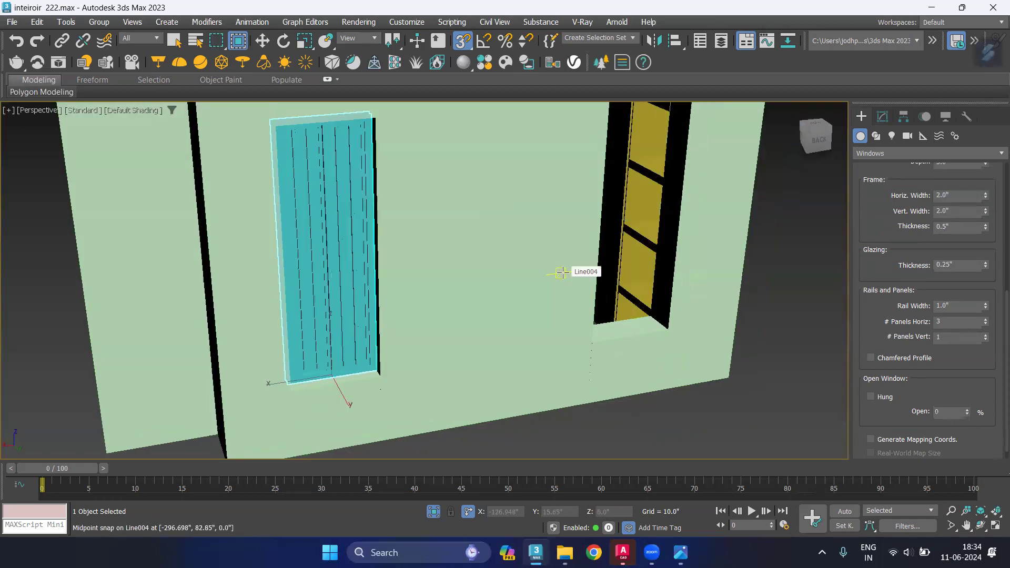
{"action": "scroll", "coordinate": [300, 164], "scroll_direction": "up", "scroll_amount": 5}
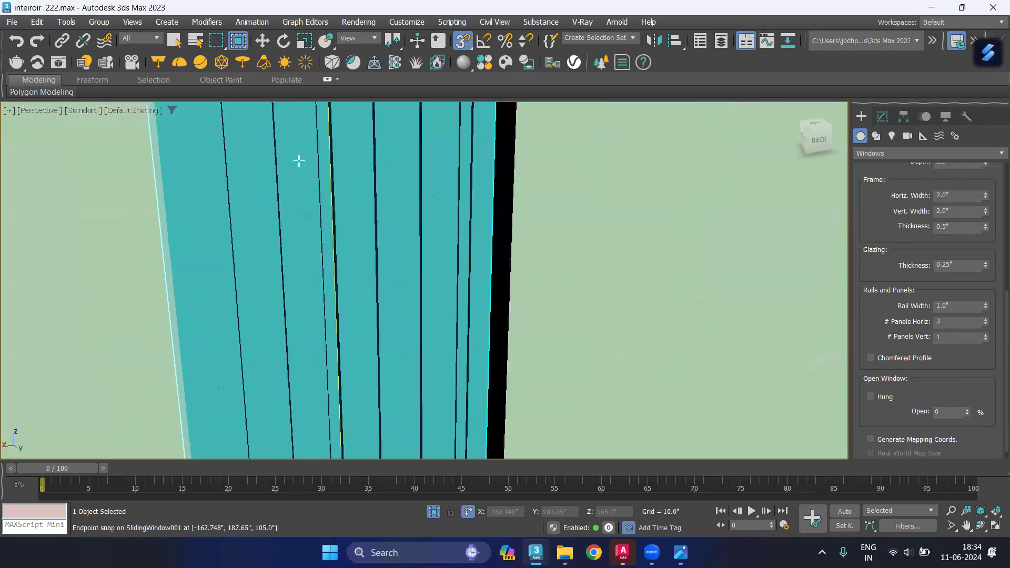
{"action": "left_click_drag", "start_coordinate": [967, 411], "coordinate": [961, 337]}
{"action": "right_click", "coordinate": [960, 337]}
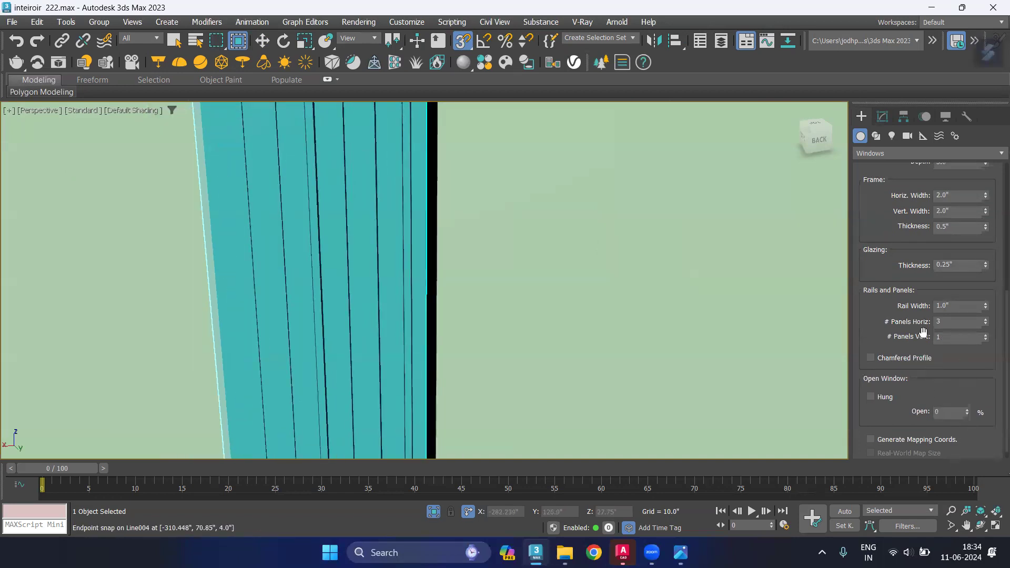
{"action": "right_click", "coordinate": [986, 326]}
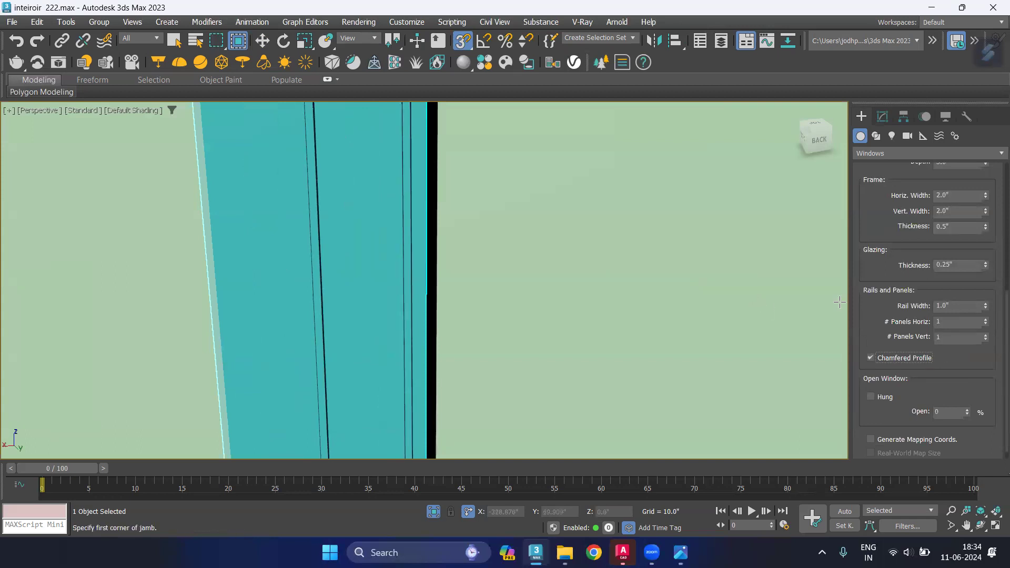
Set the window's Rail Width to 0.0" to remove the rails
{"action": "scroll", "coordinate": [912, 389], "scroll_direction": "down", "scroll_amount": 1}
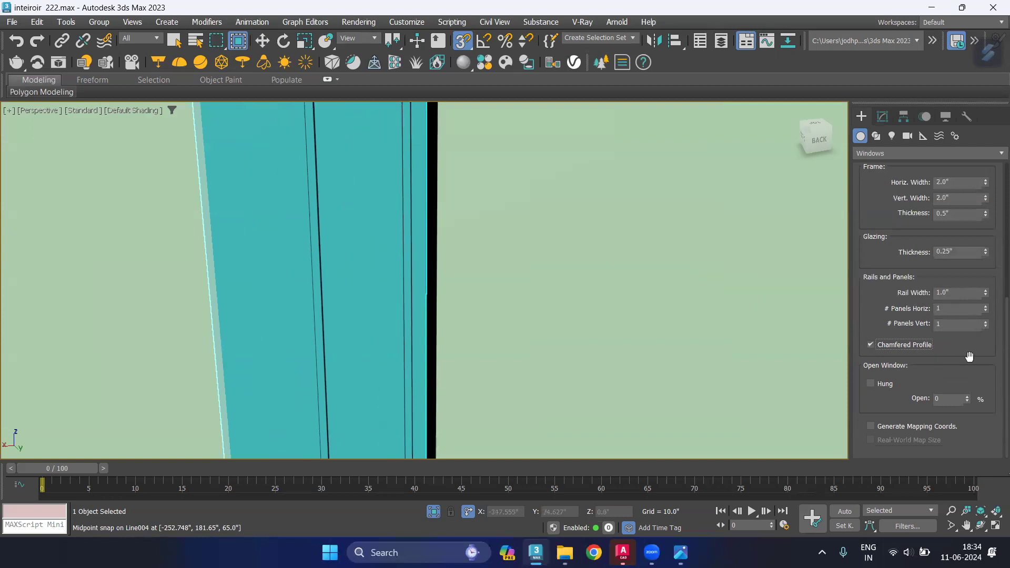
{"action": "scroll", "coordinate": [988, 325], "scroll_direction": "up", "scroll_amount": 1}
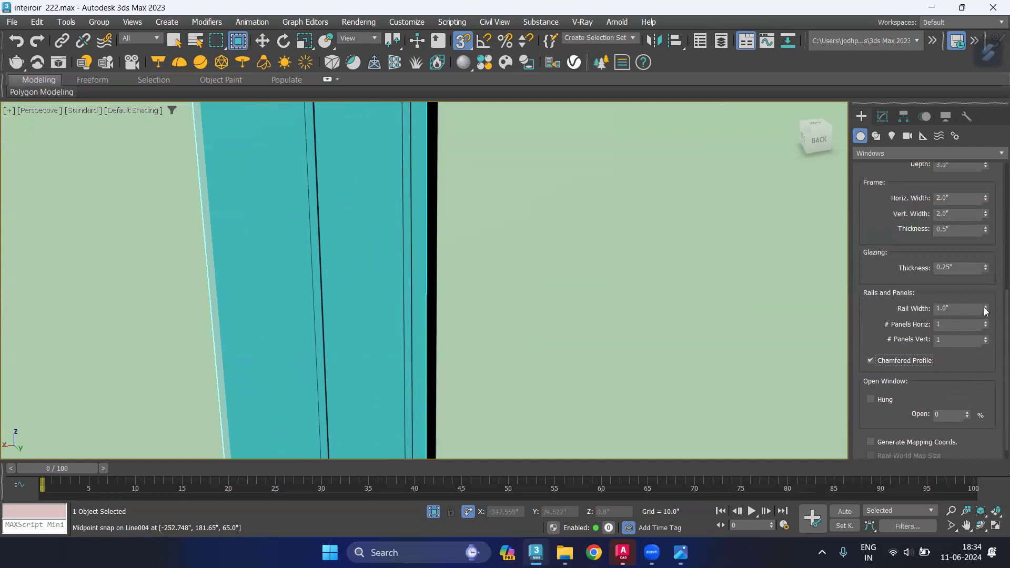
{"action": "mouse_move", "coordinate": [986, 309]}
{"action": "left_mouse_down"}
{"action": "mouse_move", "coordinate": [986, 92]}
{"action": "mouse_move", "coordinate": [996, 238]}
{"action": "left_mouse_up"}
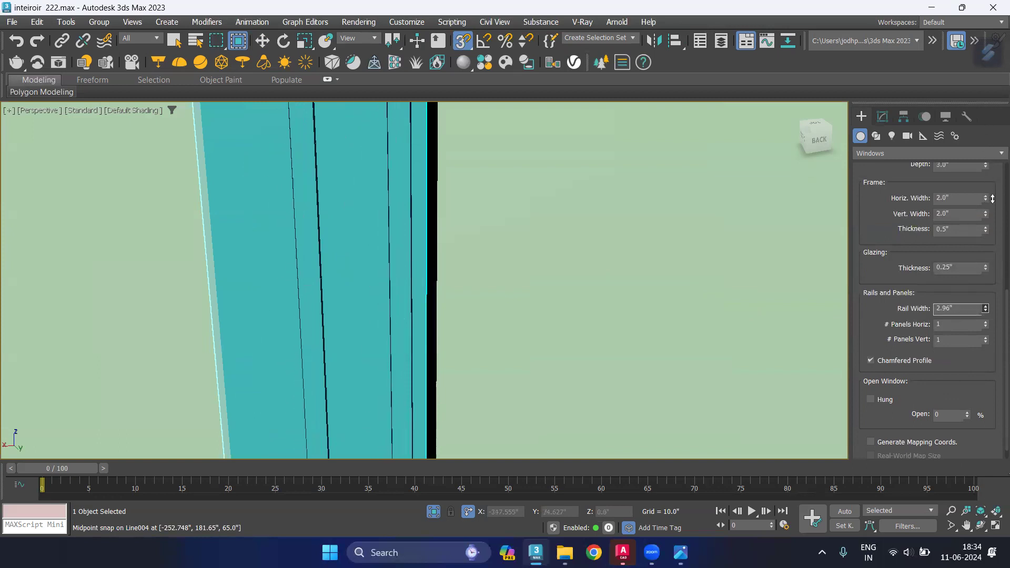
{"action": "left_click_drag", "start_coordinate": [996, 238], "coordinate": [996, 293]}
{"action": "right_click", "coordinate": [986, 313]}
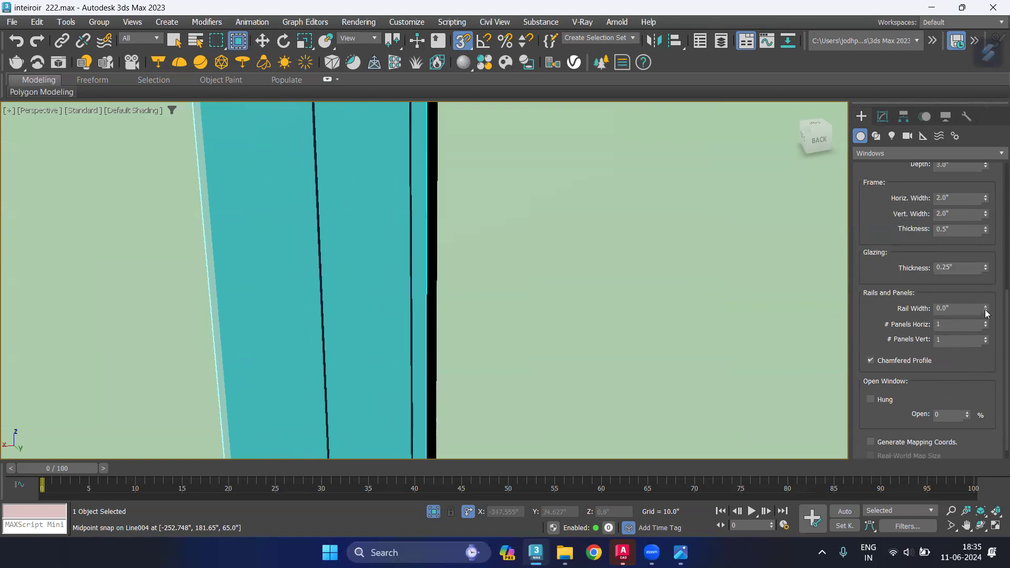
Cancel the accidentally started new windows and exit window creation
{"action": "left_click_drag", "start_coordinate": [643, 268], "coordinate": [673, 324]}
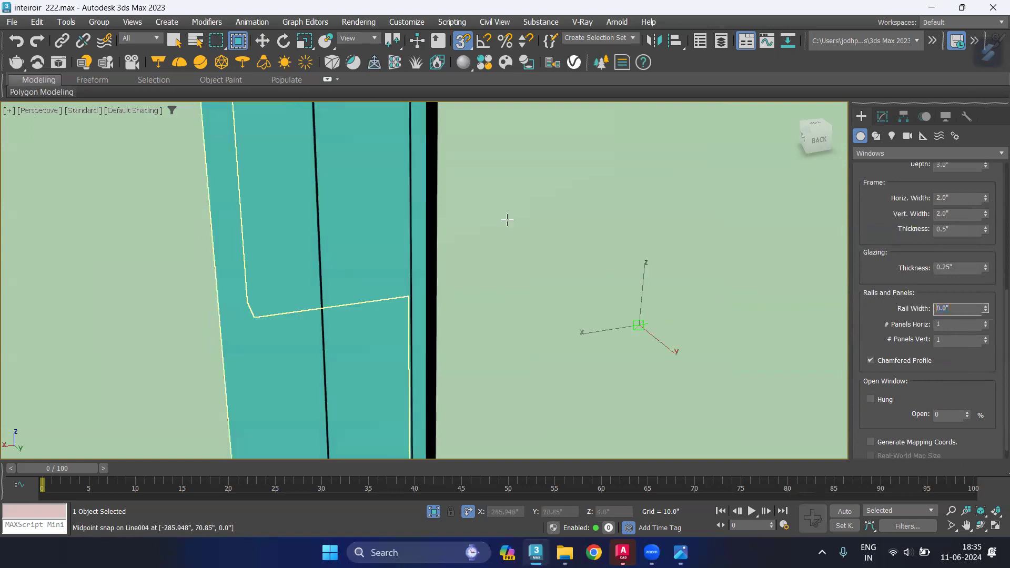
{"action": "scroll", "coordinate": [441, 215], "scroll_direction": "down", "scroll_amount": 2}
{"action": "scroll", "coordinate": [441, 215], "scroll_direction": "down", "scroll_amount": 2}
{"action": "middle_click_drag", "start_coordinate": [441, 215], "coordinate": [343, 221], "text": "alt"}
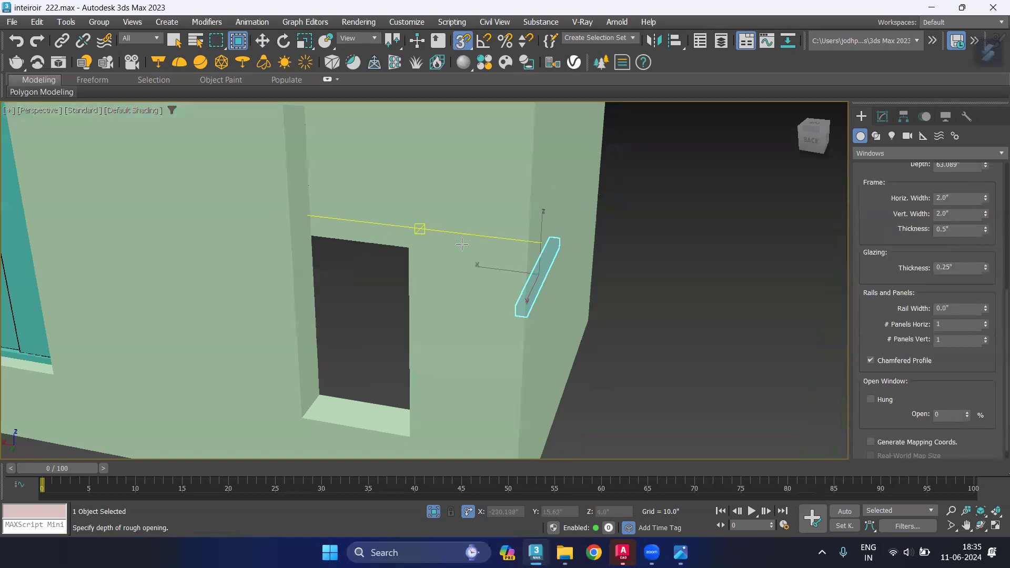
{"action": "right_click", "coordinate": [595, 255]}
{"action": "mouse_move", "coordinate": [594, 255]}
{"action": "middle_mouse_down", "text": "alt"}
{"action": "mouse_move", "coordinate": [622, 323]}
{"action": "mouse_move", "coordinate": [379, 270]}
{"action": "middle_mouse_up", "text": "alt"}
{"action": "left_click_drag", "start_coordinate": [381, 247], "coordinate": [483, 132]}
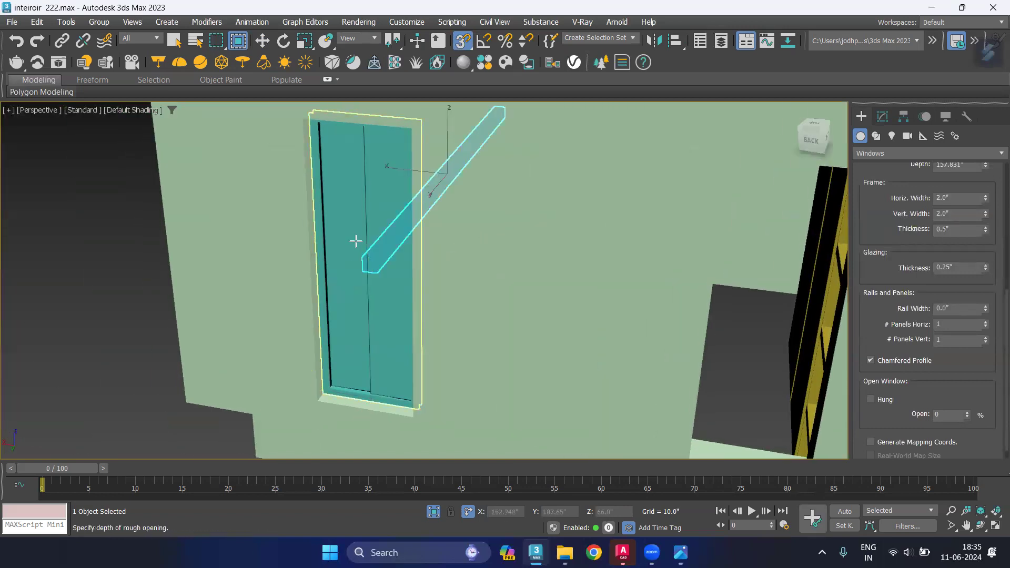
{"action": "right_click", "coordinate": [341, 269]}
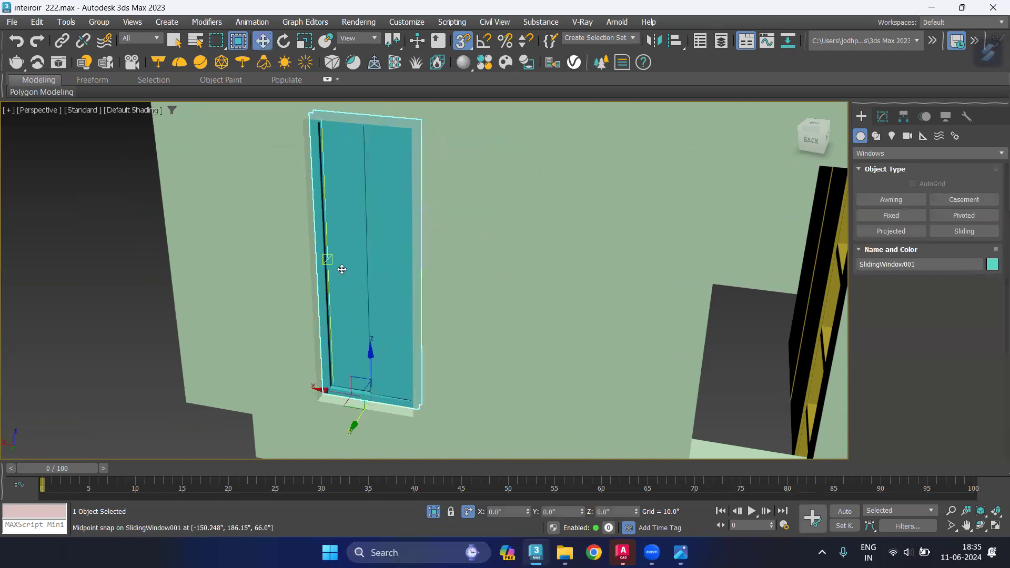
{"action": "left_click", "coordinate": [121, 262]}
{"action": "right_click", "coordinate": [121, 262]}
{"action": "left_click", "coordinate": [137, 238]}
Select SlidingWindow001 and frame it in the Front view
{"action": "left_click", "coordinate": [357, 238]}
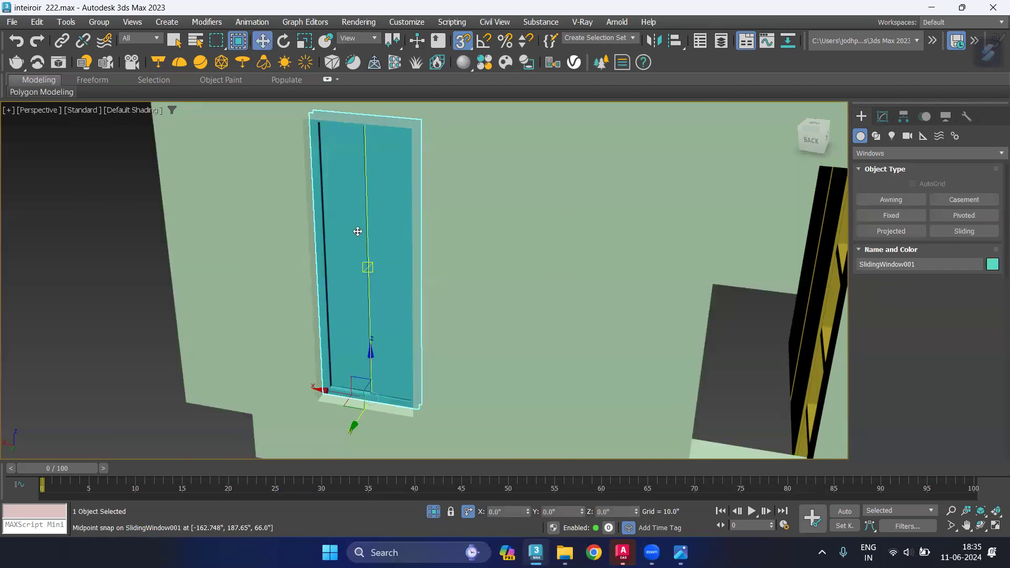
{"action": "scroll", "coordinate": [357, 232], "scroll_direction": "down", "scroll_amount": 5}
{"action": "middle_click_drag", "start_coordinate": [354, 261], "coordinate": [375, 291], "text": "alt"}
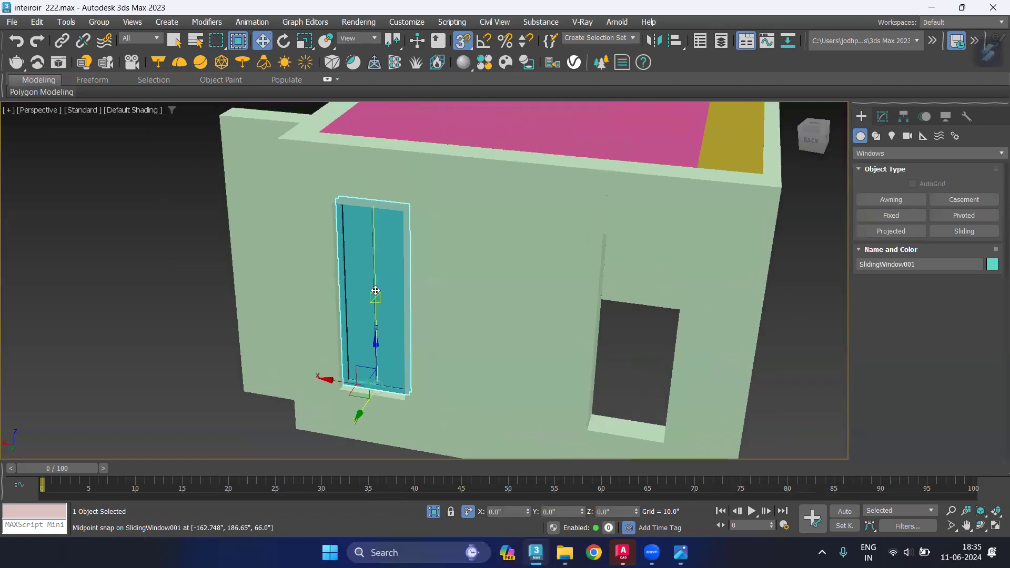
{"action": "key", "text": "f"}
{"action": "middle_click_drag", "start_coordinate": [495, 291], "coordinate": [368, 319]}
{"action": "scroll", "coordinate": [426, 323], "scroll_direction": "down", "scroll_amount": 3}
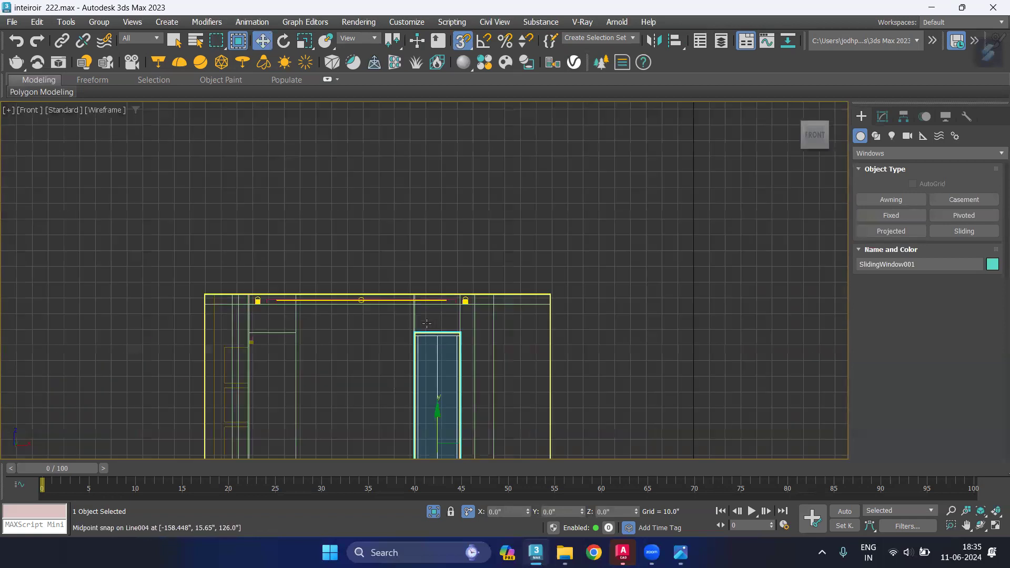
{"action": "scroll", "coordinate": [427, 324], "scroll_direction": "up", "scroll_amount": 5}
{"action": "mouse_move", "coordinate": [485, 323]}
{"action": "middle_mouse_down"}
{"action": "mouse_move", "coordinate": [459, 341]}
{"action": "mouse_move", "coordinate": [584, 344]}
{"action": "middle_mouse_up"}
{"action": "scroll", "coordinate": [580, 347], "scroll_direction": "down", "scroll_amount": 2}
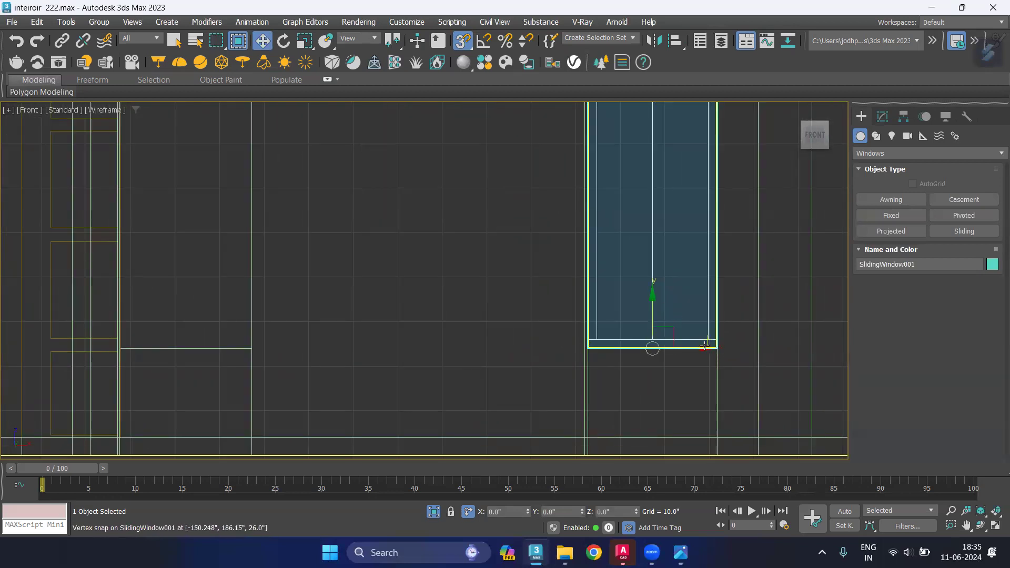
Shift-drag an Instance copy, SlidingWindow002, into the left opening and reselect the original window
{"action": "mouse_move", "coordinate": [705, 346]}
{"action": "left_mouse_down", "text": "shift"}
{"action": "mouse_move", "coordinate": [529, 274]}
{"action": "mouse_move", "coordinate": [252, 298]}
{"action": "mouse_move", "coordinate": [219, 356]}
{"action": "mouse_move", "coordinate": [182, 363]}
{"action": "mouse_move", "coordinate": [185, 348]}
{"action": "left_mouse_up", "text": "shift"}
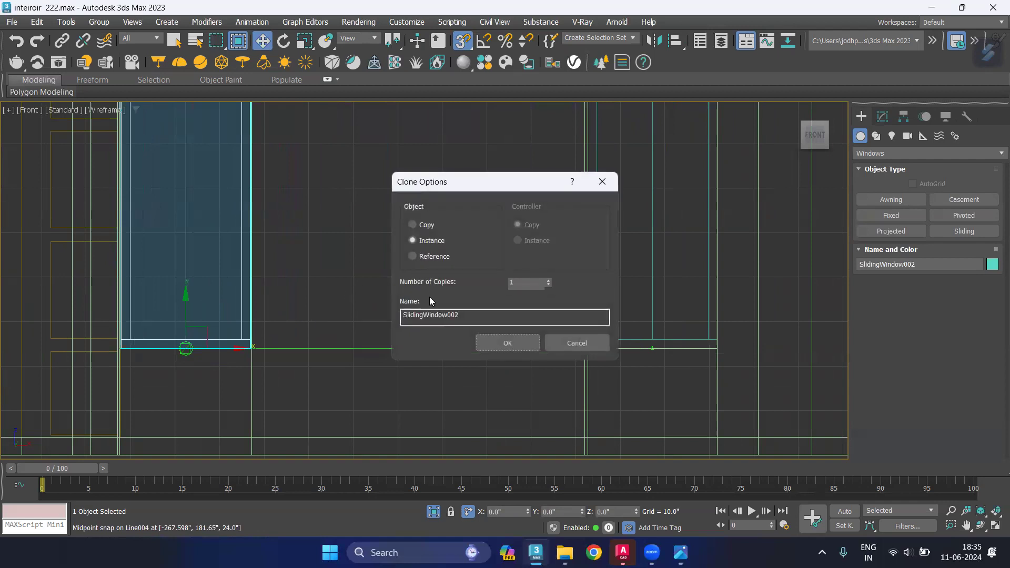
{"action": "left_click", "coordinate": [506, 343]}
{"action": "left_click", "coordinate": [406, 233]}
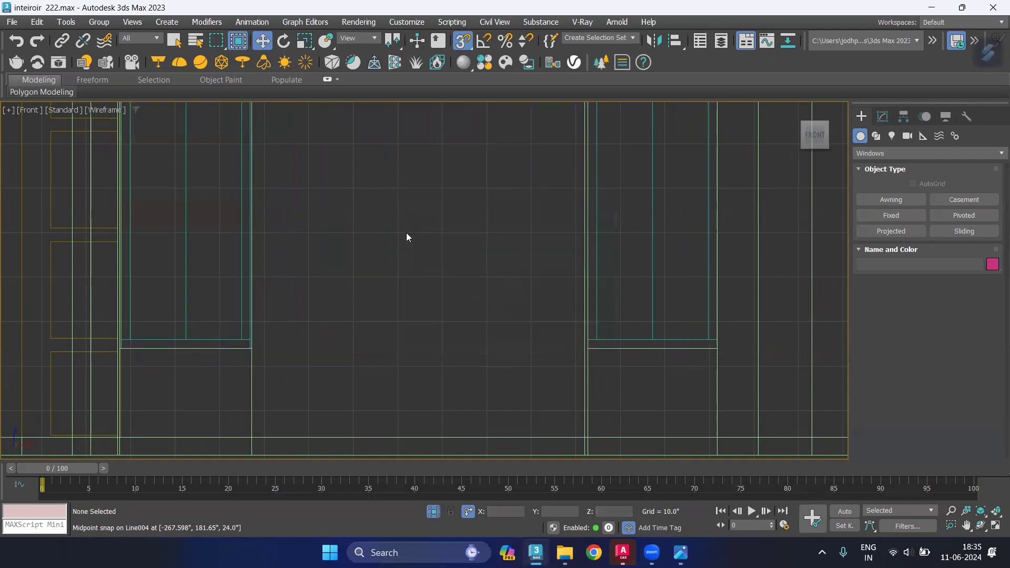
{"action": "left_click", "coordinate": [651, 243]}
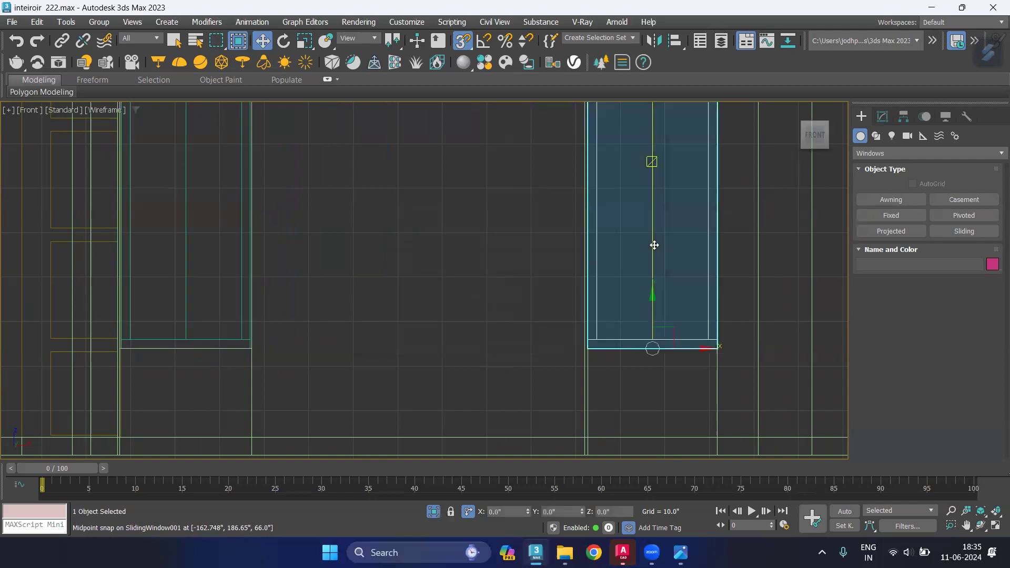
{"action": "left_click", "coordinate": [883, 117]}
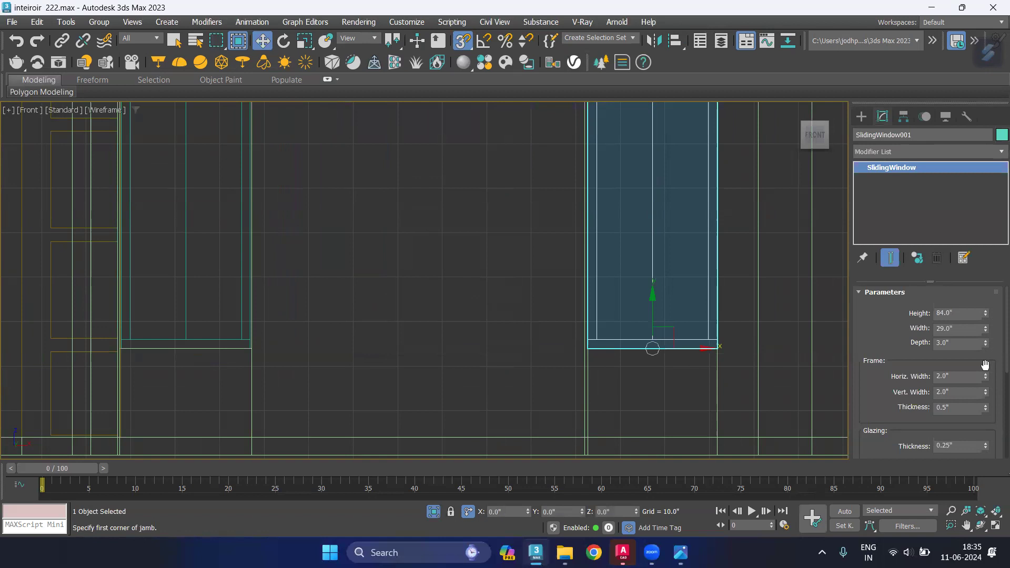
Set # Panels Vert to 2 and turn off Chamfered Profile on both windows
{"action": "scroll", "coordinate": [985, 364], "scroll_direction": "down", "scroll_amount": 2}
{"action": "scroll", "coordinate": [988, 373], "scroll_direction": "down", "scroll_amount": 2}
{"action": "scroll", "coordinate": [991, 381], "scroll_direction": "down", "scroll_amount": 2}
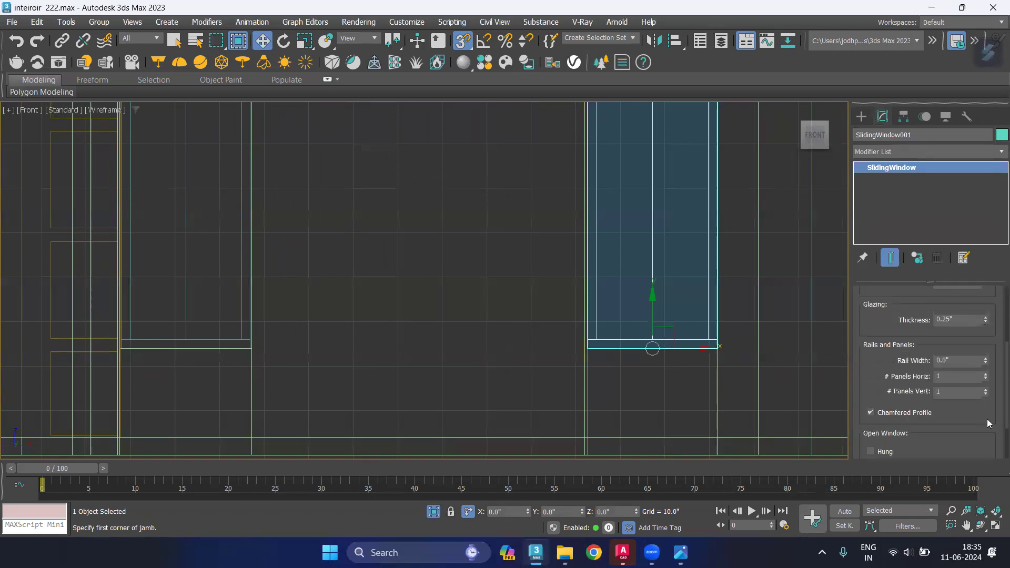
{"action": "left_click", "coordinate": [986, 389]}
{"action": "left_click", "coordinate": [871, 412]}
Deselect the window and return to the Perspective viewport
{"action": "scroll", "coordinate": [947, 423], "scroll_direction": "down", "scroll_amount": 1}
{"action": "scroll", "coordinate": [959, 425], "scroll_direction": "down", "scroll_amount": 1}
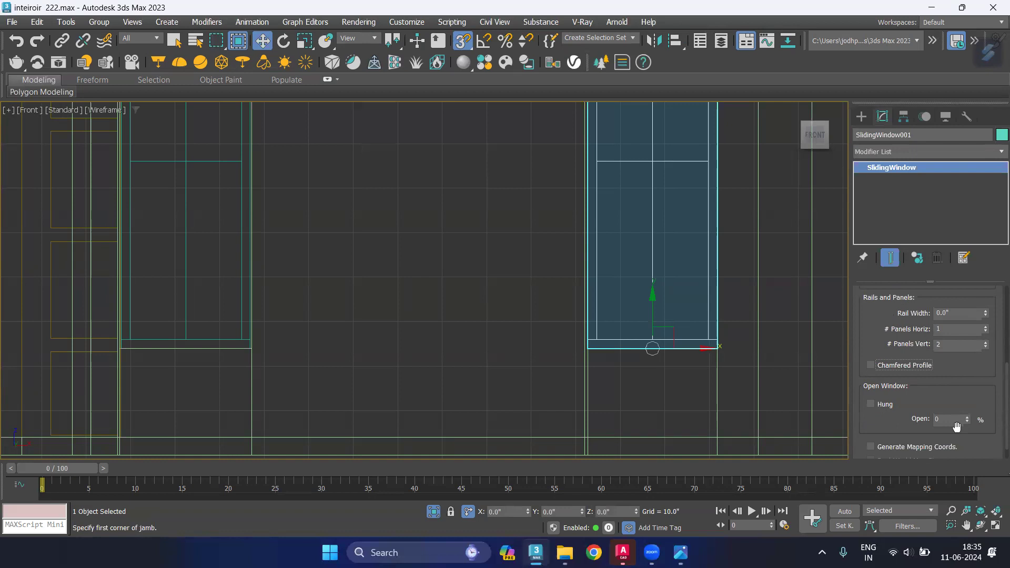
{"action": "scroll", "coordinate": [993, 376], "scroll_direction": "up", "scroll_amount": 1}
{"action": "scroll", "coordinate": [990, 363], "scroll_direction": "up", "scroll_amount": 2}
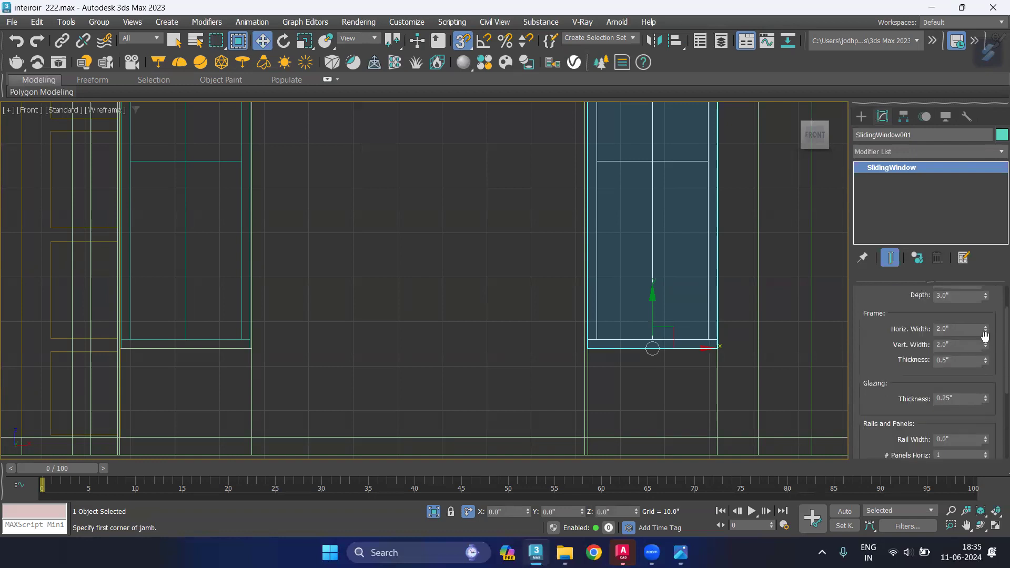
{"action": "scroll", "coordinate": [987, 347], "scroll_direction": "up", "scroll_amount": 2}
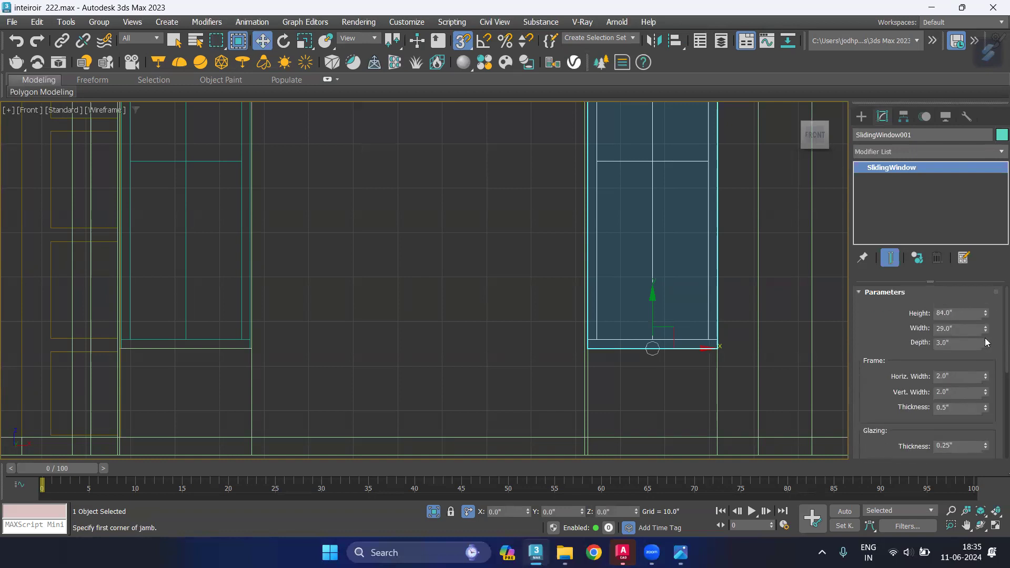
{"action": "left_click", "coordinate": [867, 293]}
{"action": "left_click", "coordinate": [864, 295]}
{"action": "key", "text": "Delete"}
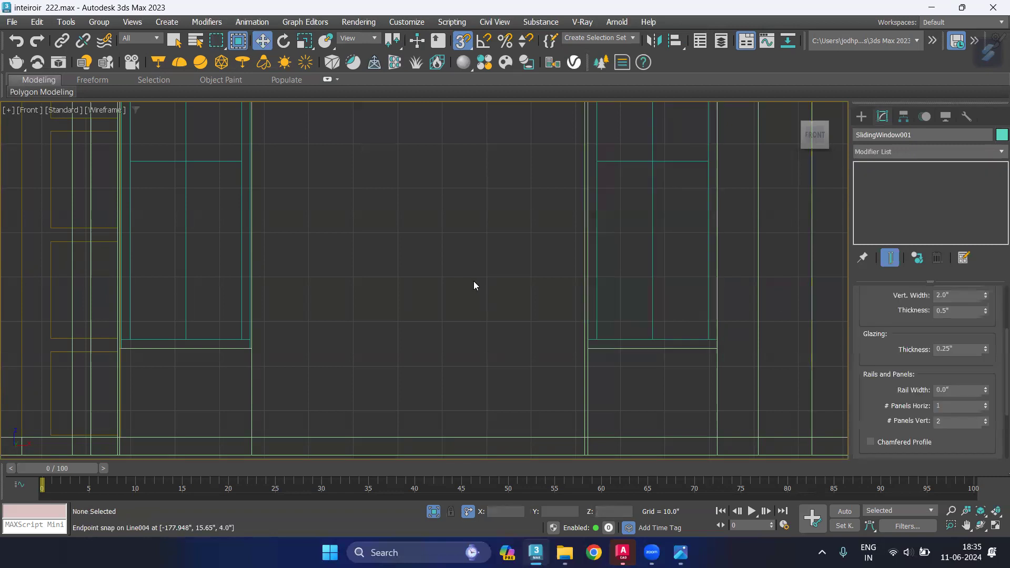
{"action": "key", "text": "shift+z"}
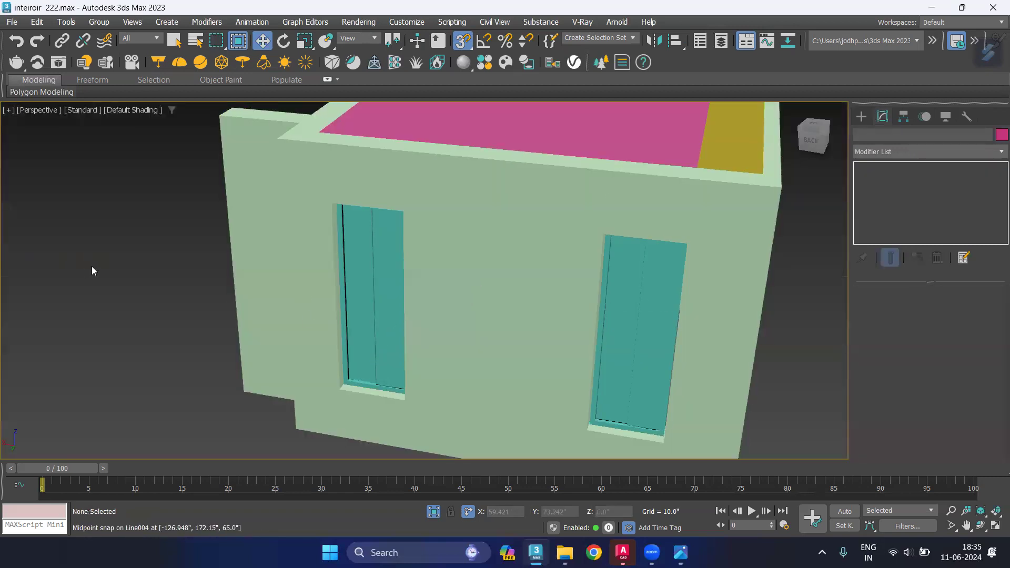
On the left sliding window, test Chamfered Profile and reset Rail Width to 0.0"
{"action": "left_click", "coordinate": [377, 284]}
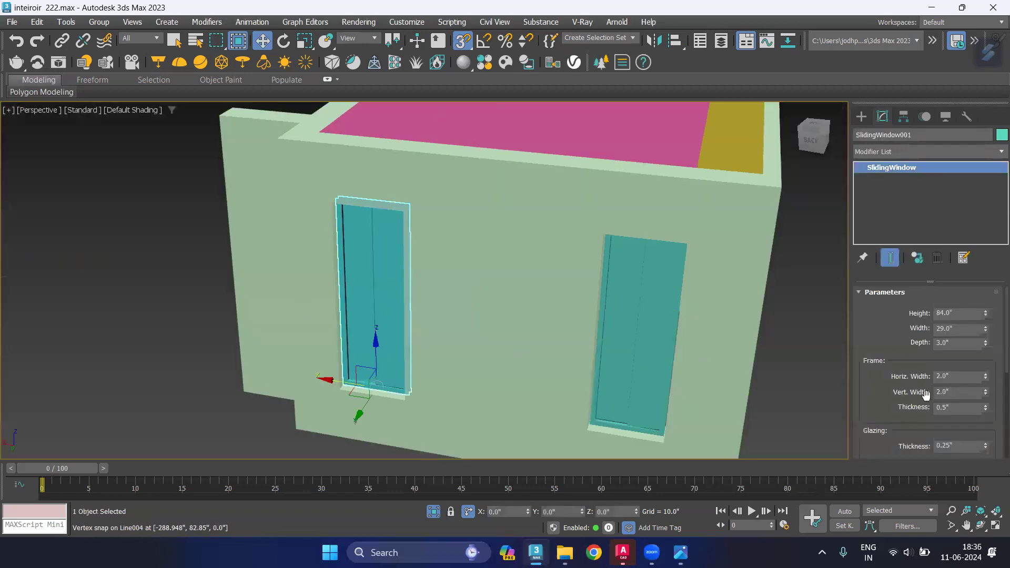
{"action": "scroll", "coordinate": [994, 428], "scroll_direction": "down", "scroll_amount": 3}
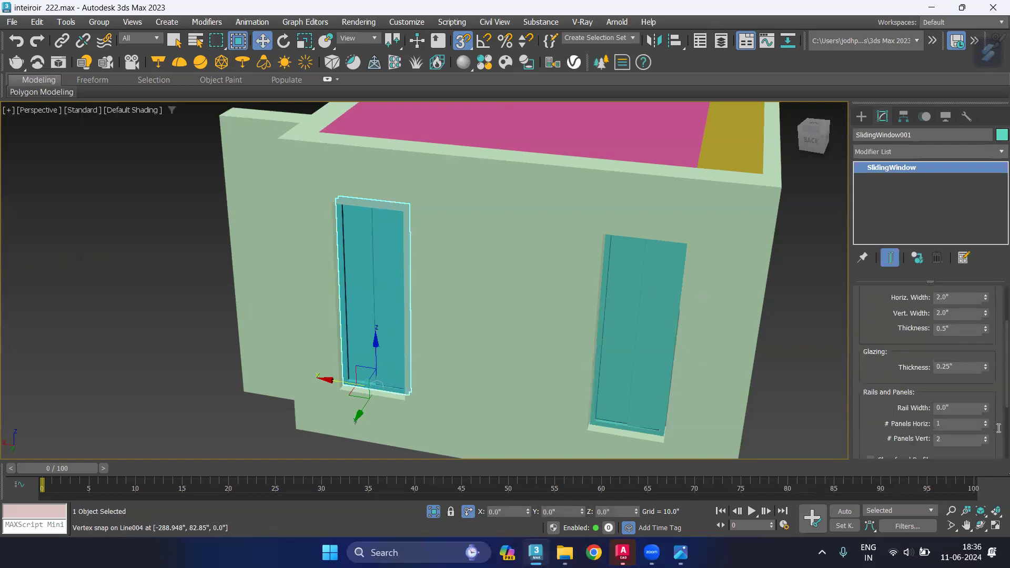
{"action": "left_click_drag", "start_coordinate": [986, 409], "coordinate": [985, 400]}
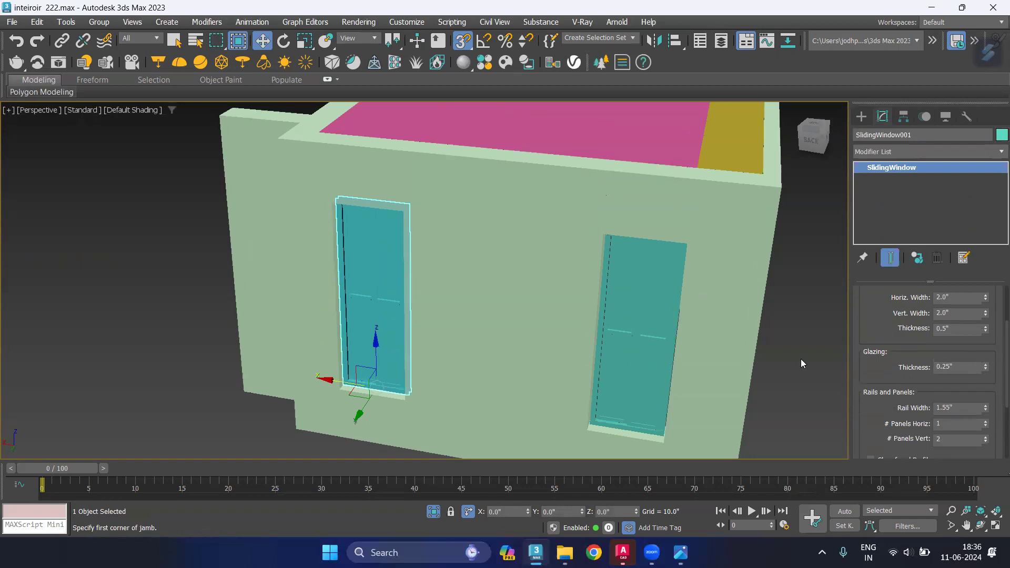
{"action": "scroll", "coordinate": [649, 323], "scroll_direction": "up", "scroll_amount": 5}
{"action": "scroll", "coordinate": [632, 345], "scroll_direction": "up", "scroll_amount": 3}
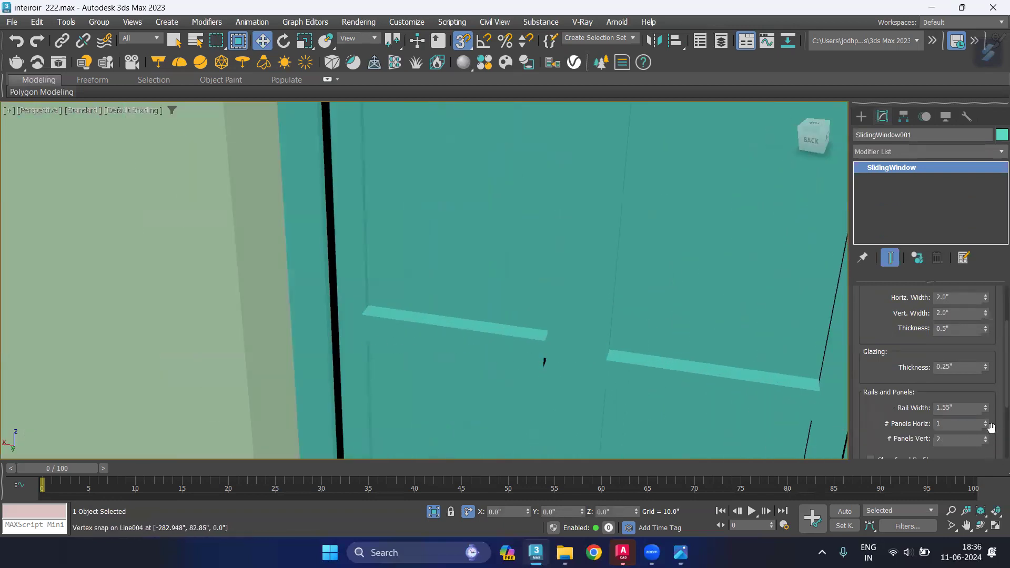
{"action": "scroll", "coordinate": [861, 434], "scroll_direction": "down", "scroll_amount": 1}
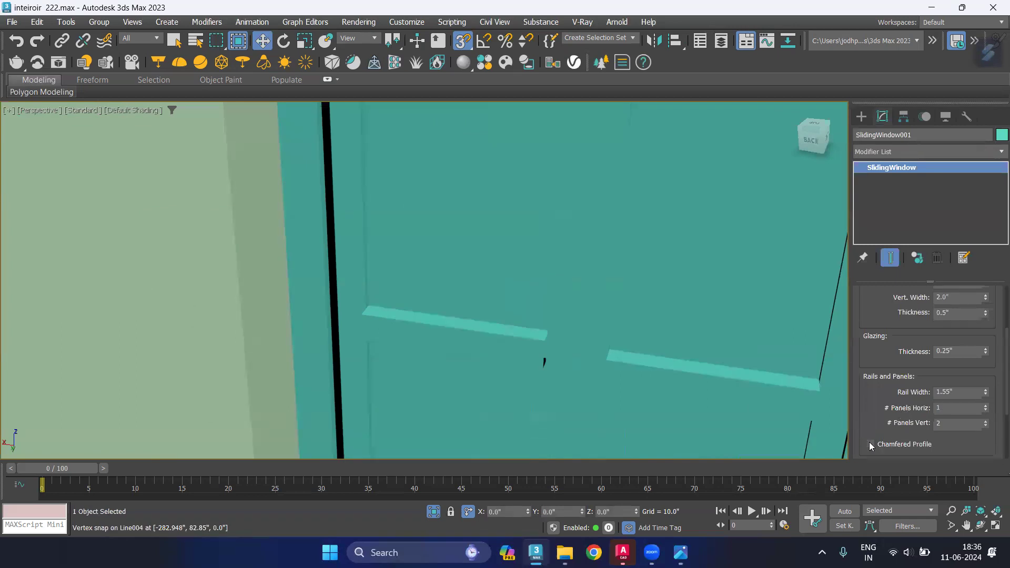
{"action": "left_click", "coordinate": [870, 444]}
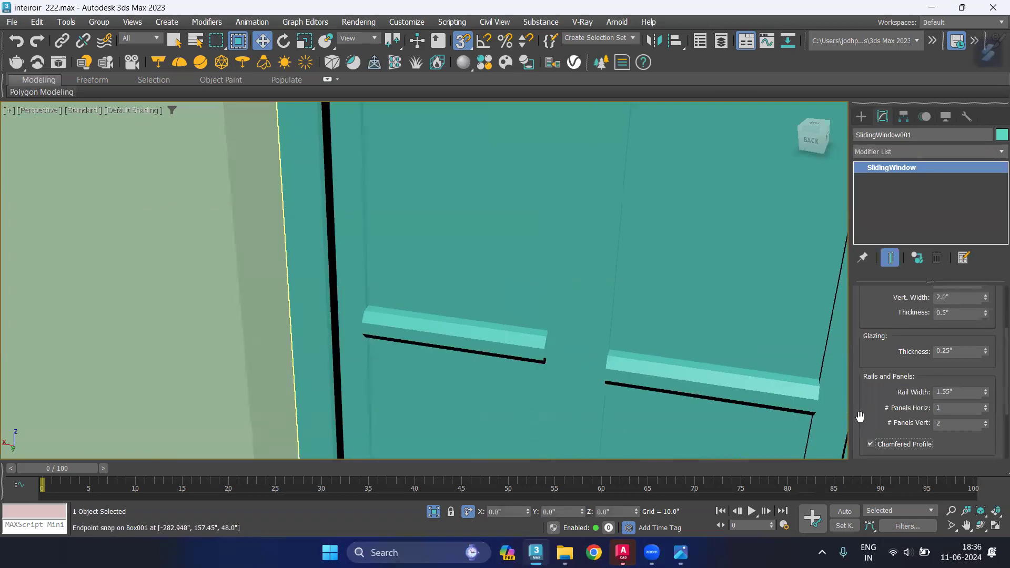
{"action": "left_click", "coordinate": [870, 444]}
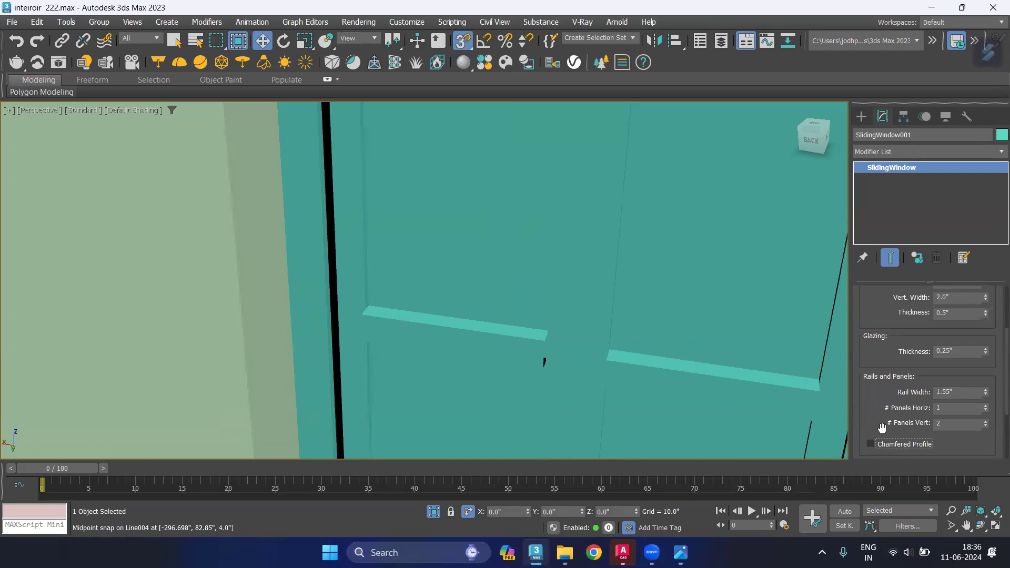
{"action": "right_click", "coordinate": [988, 396]}
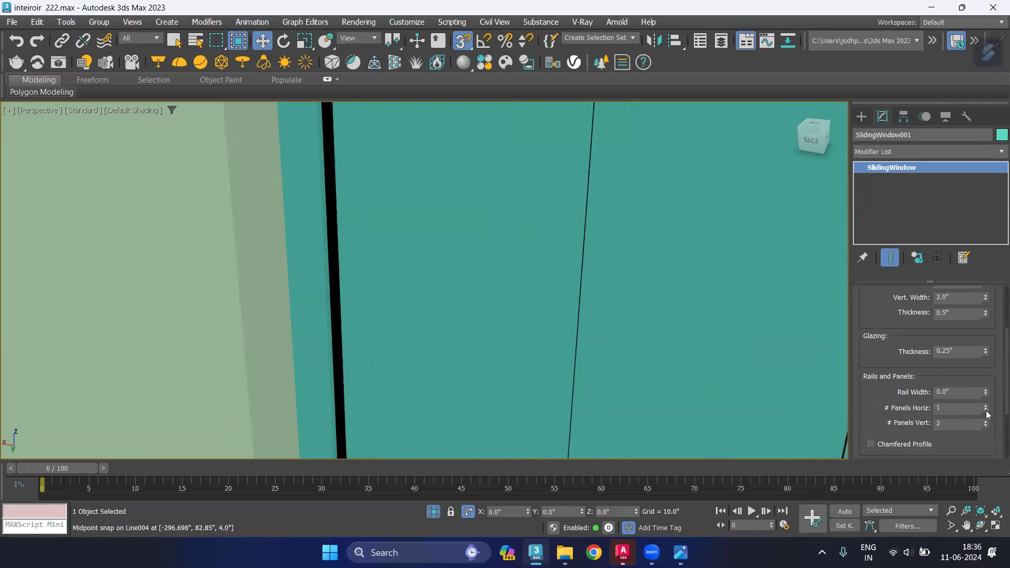
Check the second window's parameters, then deselect and orbit to the building's other side
{"action": "left_click", "coordinate": [794, 359]}
{"action": "scroll", "coordinate": [654, 304], "scroll_direction": "down", "scroll_amount": 3}
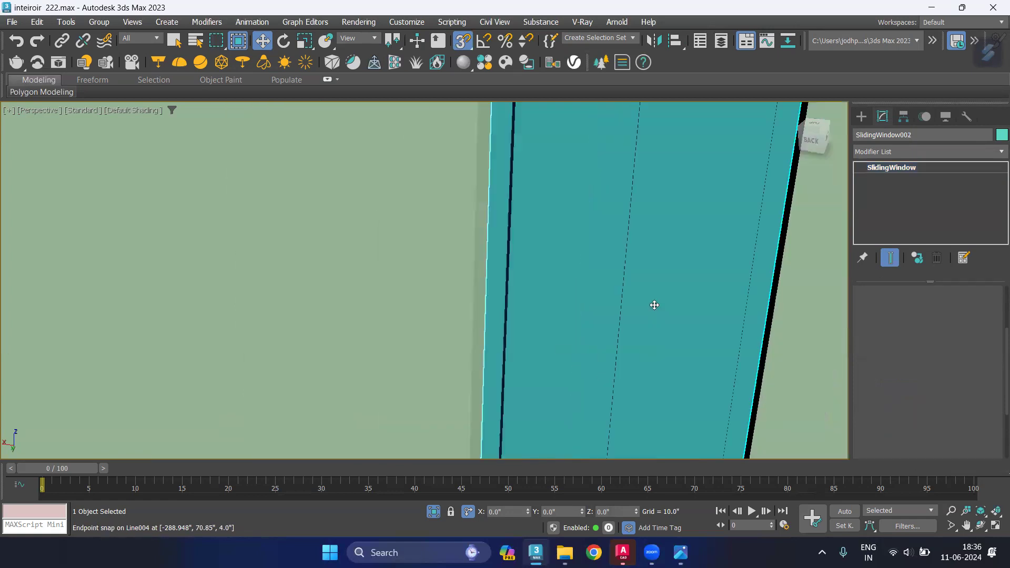
{"action": "scroll", "coordinate": [639, 302], "scroll_direction": "down", "scroll_amount": 2}
{"action": "scroll", "coordinate": [489, 304], "scroll_direction": "down", "scroll_amount": 2}
{"action": "scroll", "coordinate": [203, 309], "scroll_direction": "down", "scroll_amount": 4}
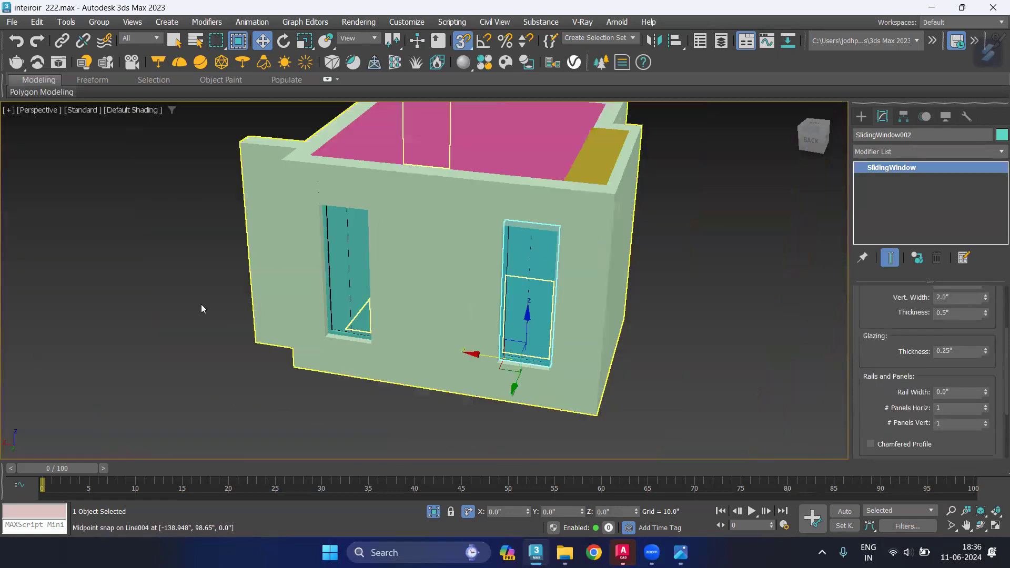
{"action": "left_click", "coordinate": [163, 304]}
{"action": "mouse_move", "coordinate": [114, 342]}
{"action": "middle_mouse_down", "text": "alt"}
{"action": "mouse_move", "coordinate": [178, 349]}
{"action": "mouse_move", "coordinate": [273, 337]}
{"action": "mouse_move", "coordinate": [275, 368]}
{"action": "mouse_move", "coordinate": [330, 356]}
{"action": "middle_mouse_up", "text": "alt"}
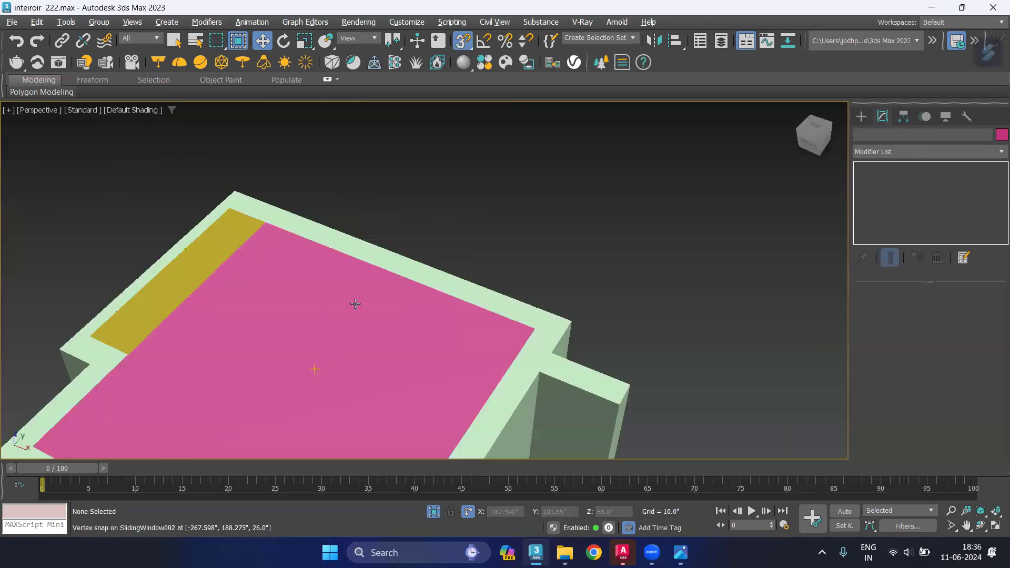
Orbit to a low view of the doorway and pick Pivot from the Doors category
{"action": "scroll", "coordinate": [385, 233], "scroll_direction": "down", "scroll_amount": 2}
{"action": "middle_click_drag", "start_coordinate": [385, 233], "coordinate": [399, 293], "text": "alt"}
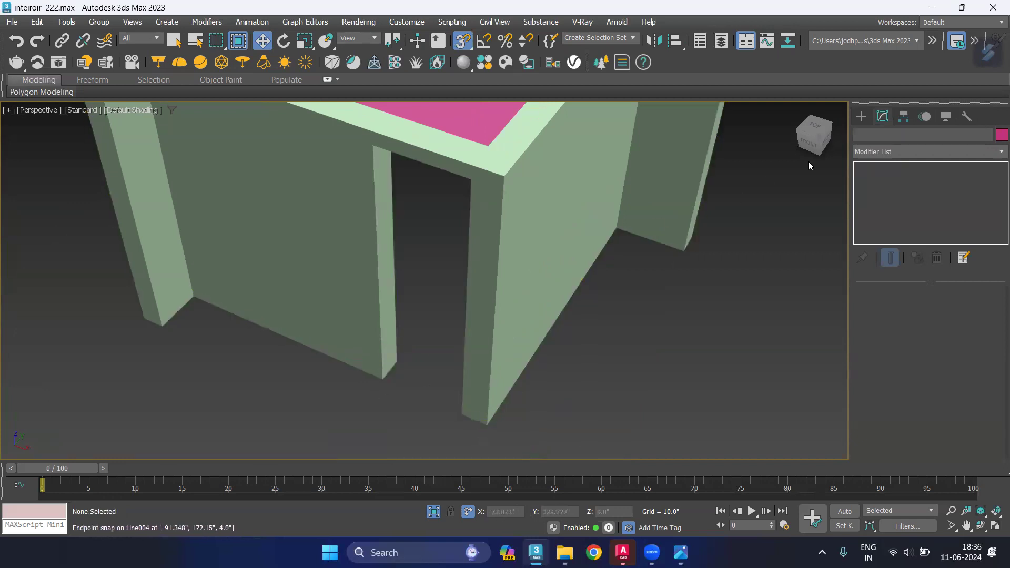
{"action": "left_click", "coordinate": [863, 117]}
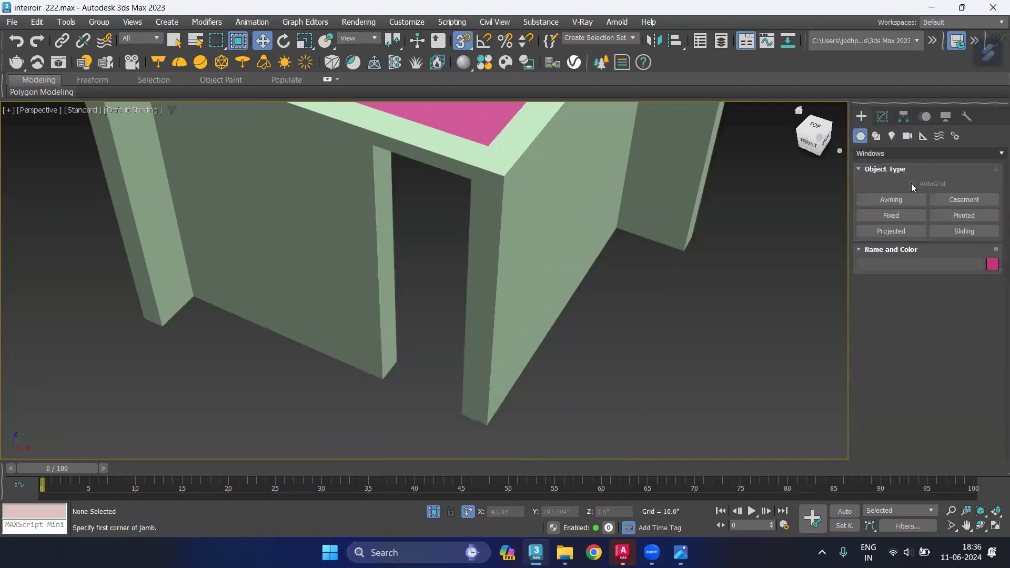
{"action": "left_click", "coordinate": [874, 153]}
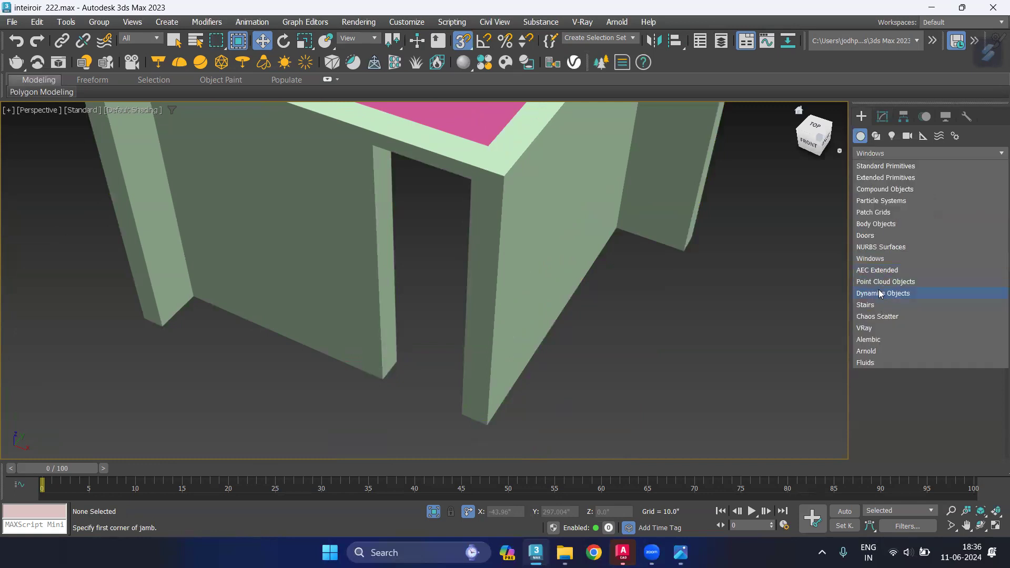
{"action": "left_click", "coordinate": [871, 237]}
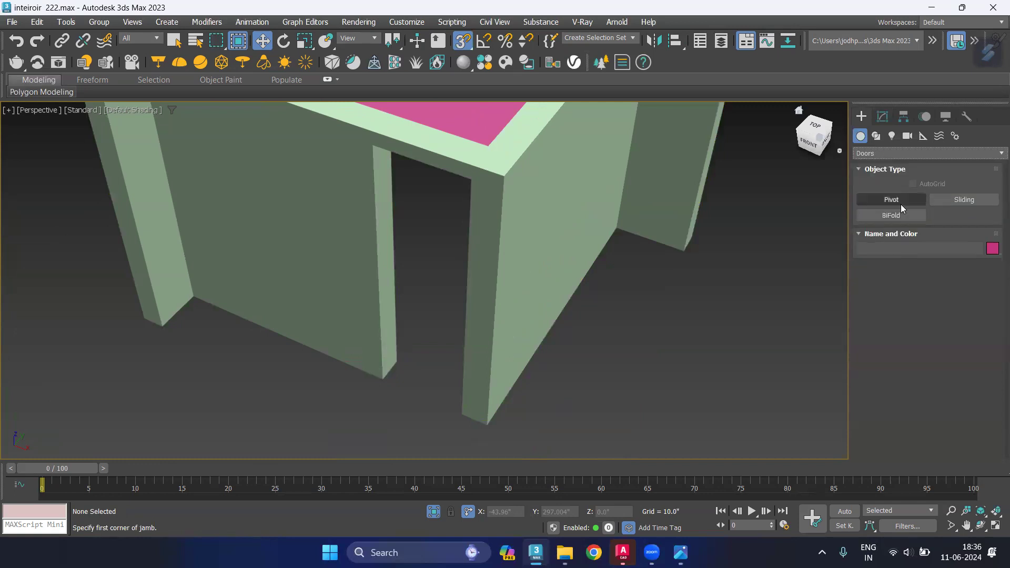
{"action": "left_click", "coordinate": [898, 199]}
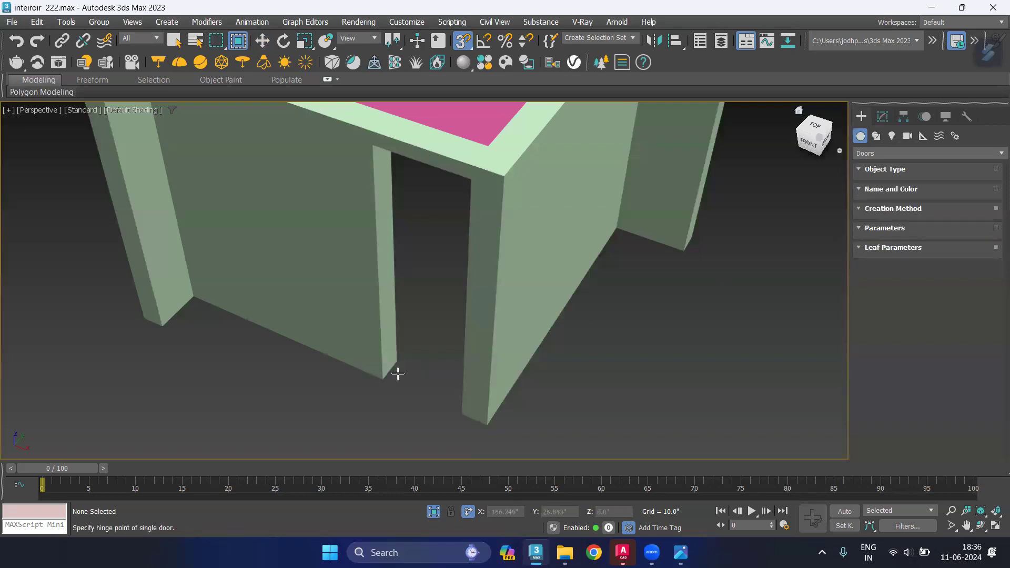
Draw a pivot door spanning the doorway width and height, and set its hinge point
{"action": "left_click_drag", "start_coordinate": [390, 384], "coordinate": [464, 415]}
{"action": "left_click", "coordinate": [398, 356]}
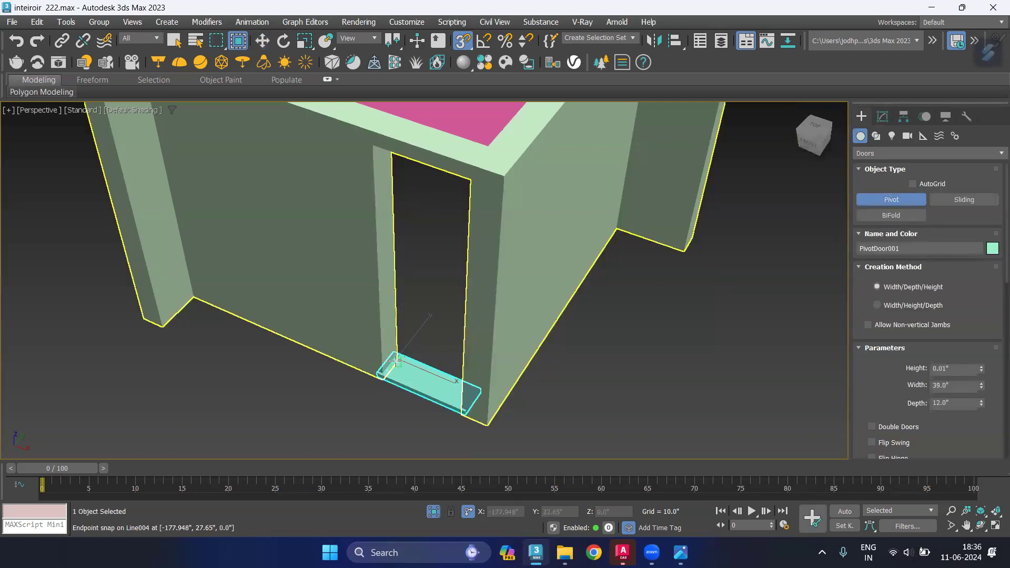
{"action": "left_click", "coordinate": [376, 149]}
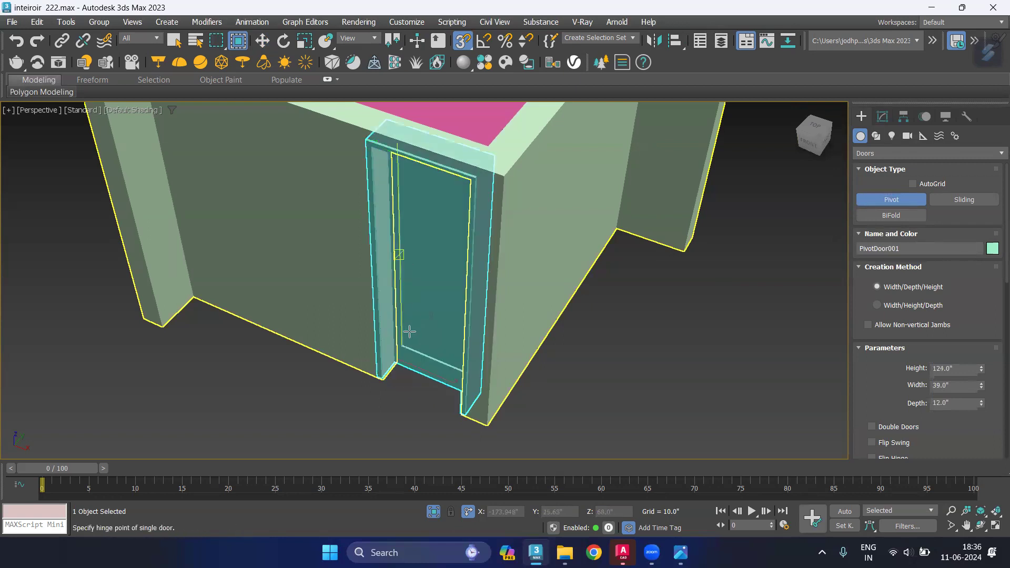
{"action": "left_click", "coordinate": [366, 409]}
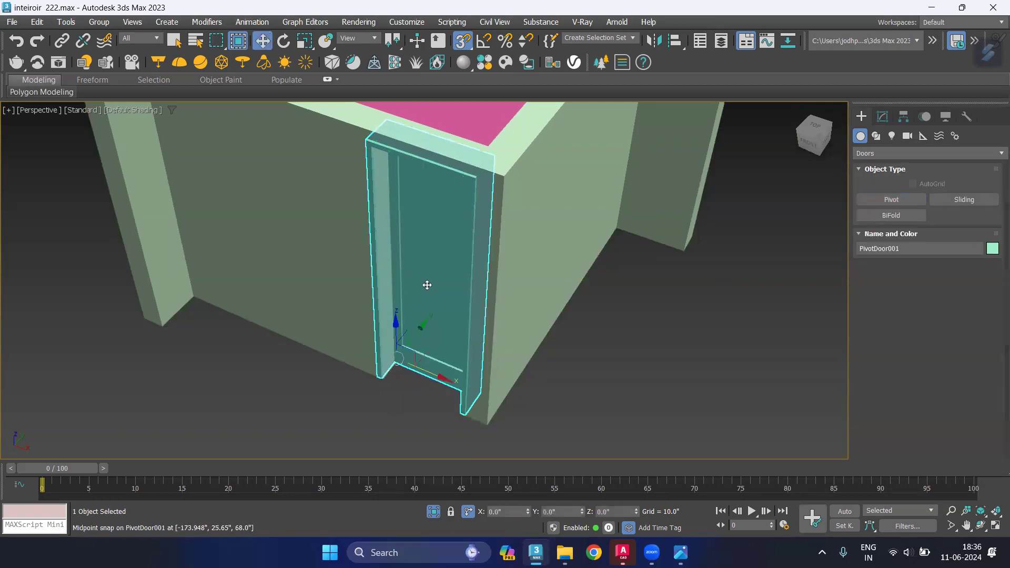
Change the pivot door's Height to 84" and Depth to 3" in Modify
{"action": "left_click", "coordinate": [884, 117]}
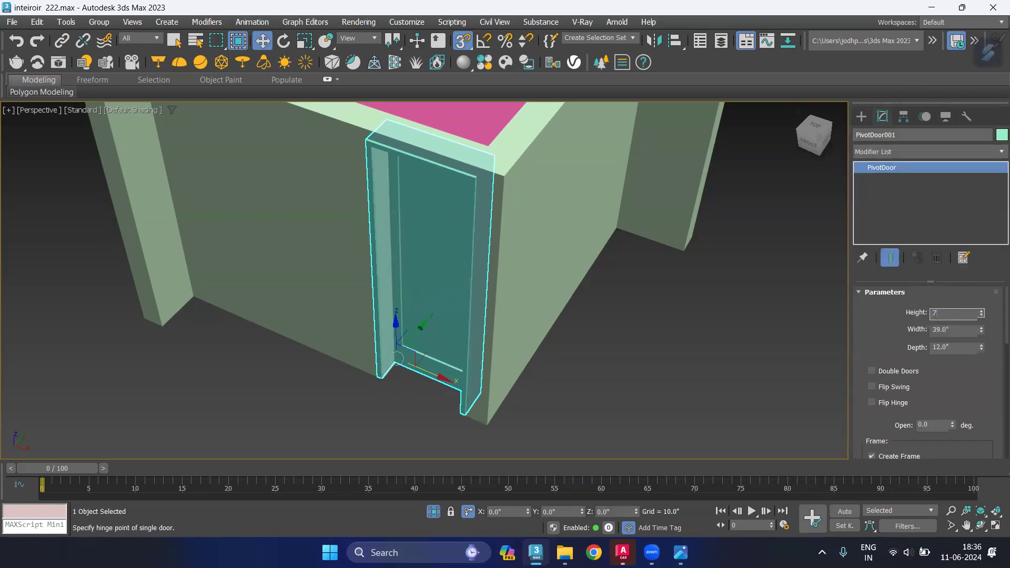
{"action": "key", "text": "Return"}
{"action": "left_click", "coordinate": [677, 332]}
{"action": "left_click", "coordinate": [436, 249]}
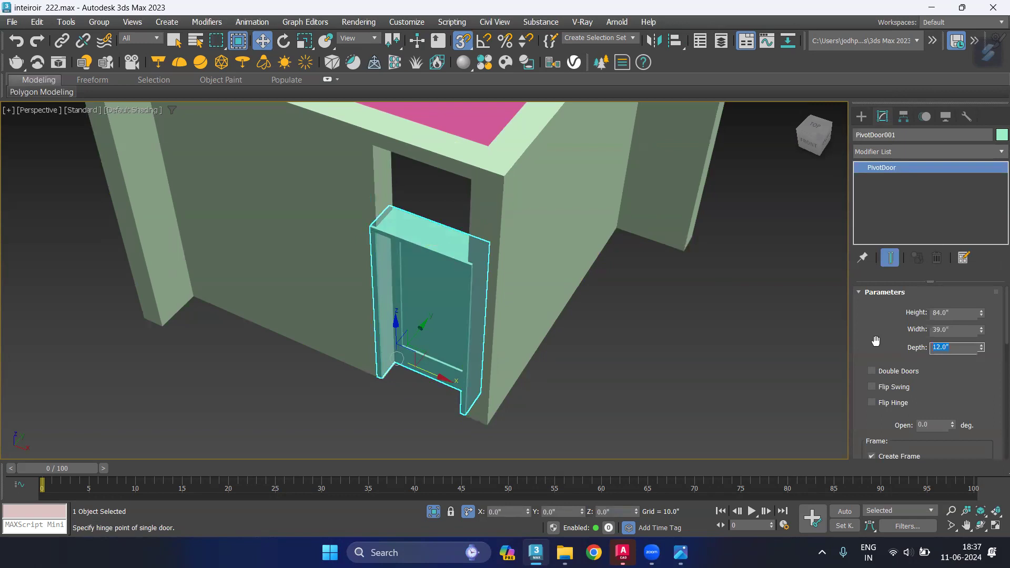
{"action": "left_click", "coordinate": [958, 350]}
{"action": "type", "text": "3"}
{"action": "key", "text": "Return"}
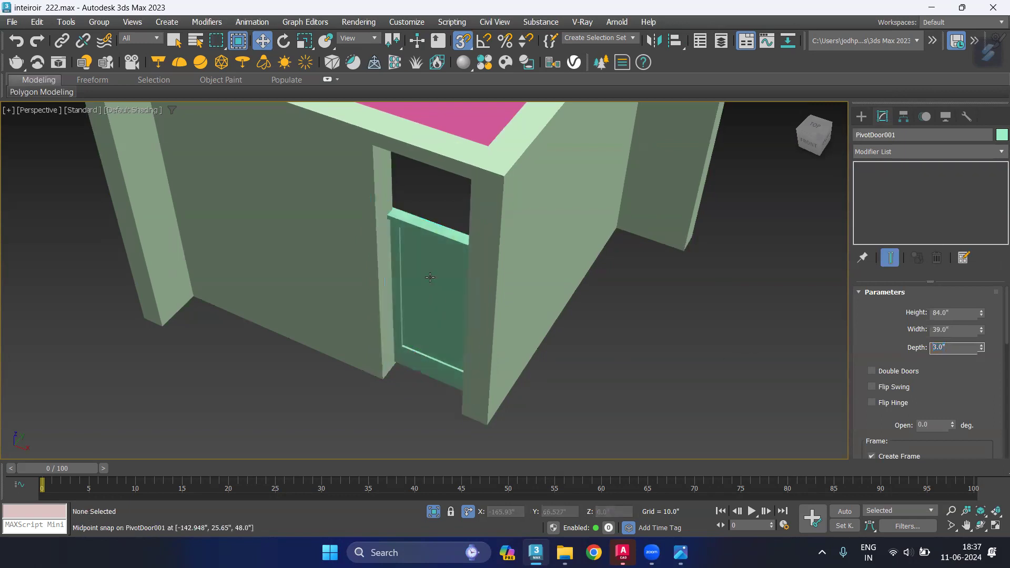
{"action": "mouse_move", "coordinate": [366, 350]}
{"action": "middle_mouse_down", "text": "alt"}
{"action": "mouse_move", "coordinate": [399, 316]}
{"action": "mouse_move", "coordinate": [440, 327]}
{"action": "mouse_move", "coordinate": [382, 347]}
{"action": "mouse_move", "coordinate": [416, 392]}
{"action": "middle_mouse_up", "text": "alt"}
{"action": "left_click", "coordinate": [637, 406]}
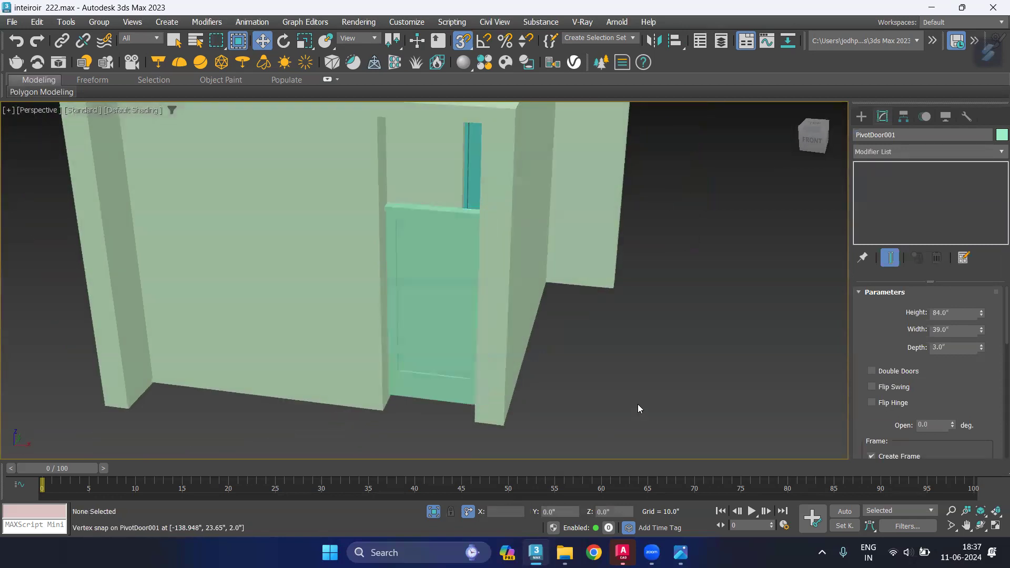
{"action": "mouse_move", "coordinate": [601, 405]}
{"action": "middle_mouse_down", "text": "alt"}
{"action": "mouse_move", "coordinate": [654, 397]}
{"action": "mouse_move", "coordinate": [673, 410]}
{"action": "middle_mouse_up", "text": "alt"}
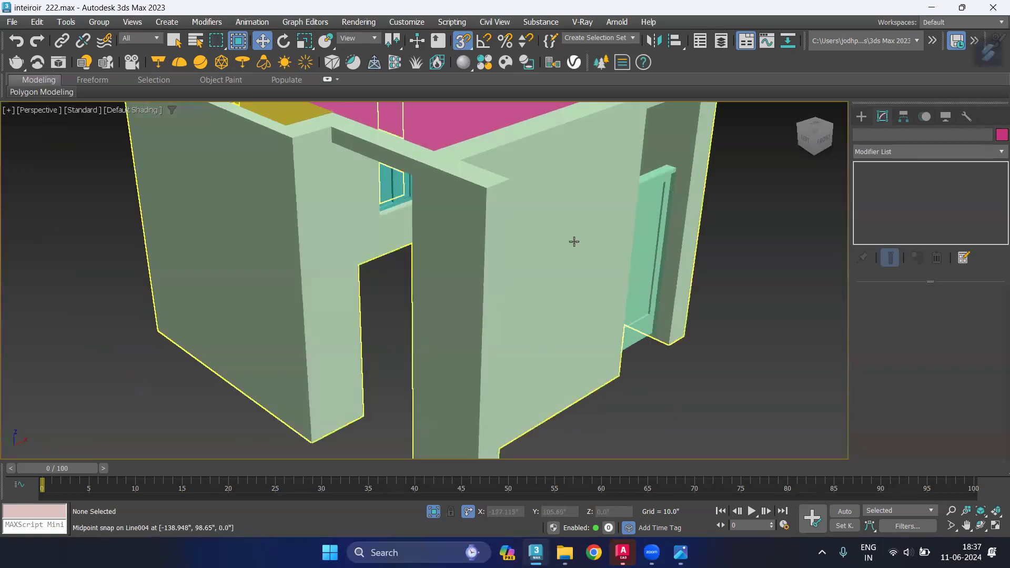
{"action": "left_click", "coordinate": [664, 188]}
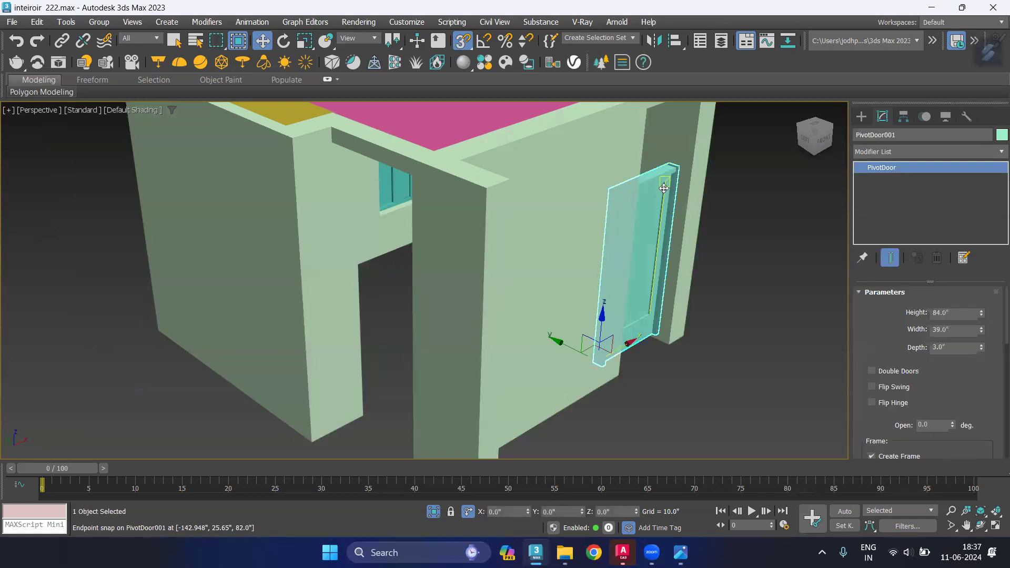
{"action": "key", "text": "ctrl+d"}
{"action": "mouse_move", "coordinate": [316, 293]}
{"action": "middle_mouse_down", "text": "alt"}
{"action": "mouse_move", "coordinate": [241, 295]}
{"action": "mouse_move", "coordinate": [368, 291]}
{"action": "mouse_move", "coordinate": [271, 289]}
{"action": "mouse_move", "coordinate": [225, 243]}
{"action": "mouse_move", "coordinate": [226, 184]}
{"action": "middle_mouse_up", "text": "alt"}
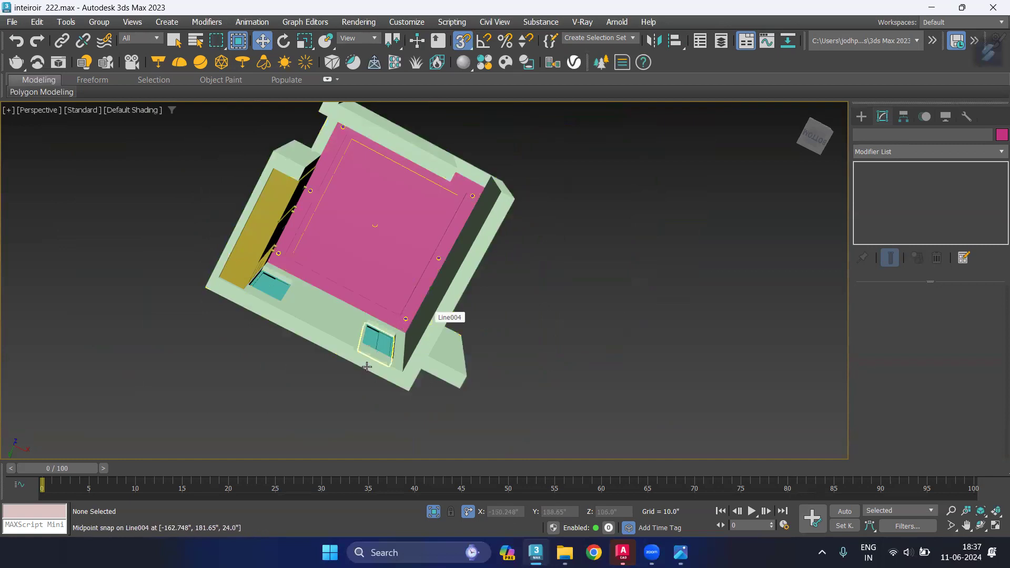
{"action": "middle_click_drag", "start_coordinate": [192, 377], "coordinate": [158, 363], "text": "alt"}
{"action": "key", "text": "super"}
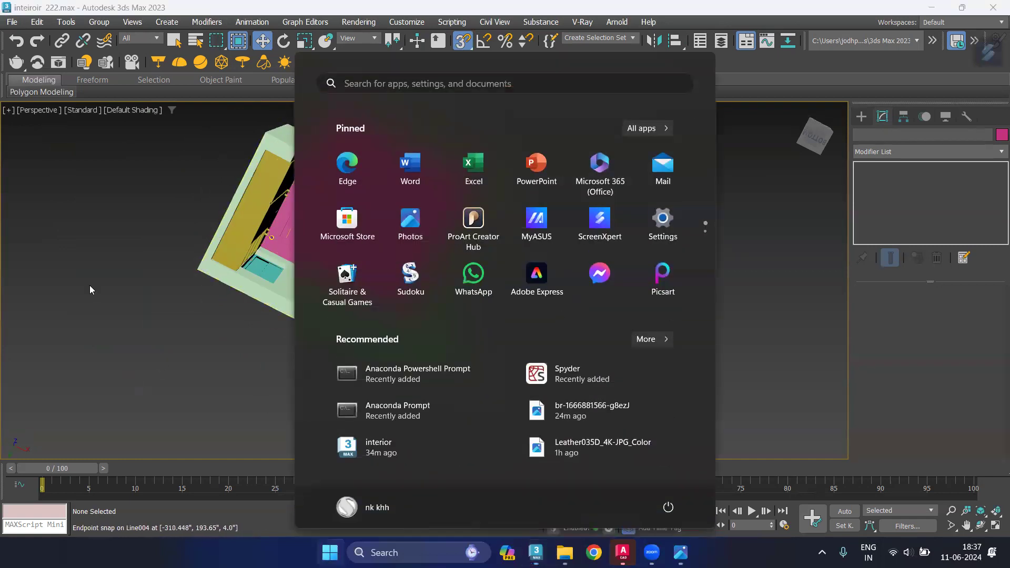
{"action": "left_click", "coordinate": [90, 289]}
{"action": "scroll", "coordinate": [296, 299], "scroll_direction": "up", "scroll_amount": 3}
{"action": "scroll", "coordinate": [297, 299], "scroll_direction": "up", "scroll_amount": 3}
{"action": "scroll", "coordinate": [296, 300], "scroll_direction": "down", "scroll_amount": 5}
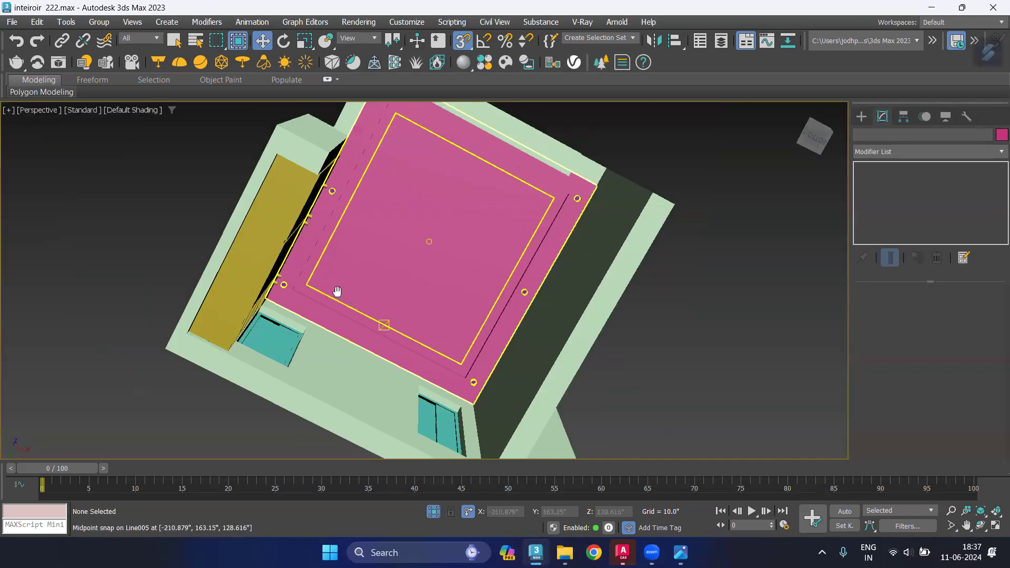
{"action": "scroll", "coordinate": [333, 289], "scroll_direction": "up", "scroll_amount": 1}
{"action": "key", "text": "super"}
{"action": "mouse_move", "coordinate": [11, 260]}
{"action": "middle_mouse_down", "text": "alt"}
{"action": "mouse_move", "coordinate": [90, 238]}
{"action": "mouse_move", "coordinate": [48, 274]}
{"action": "mouse_move", "coordinate": [52, 234]}
{"action": "mouse_move", "coordinate": [19, 235]}
{"action": "mouse_move", "coordinate": [13, 253]}
{"action": "middle_mouse_up", "text": "alt"}
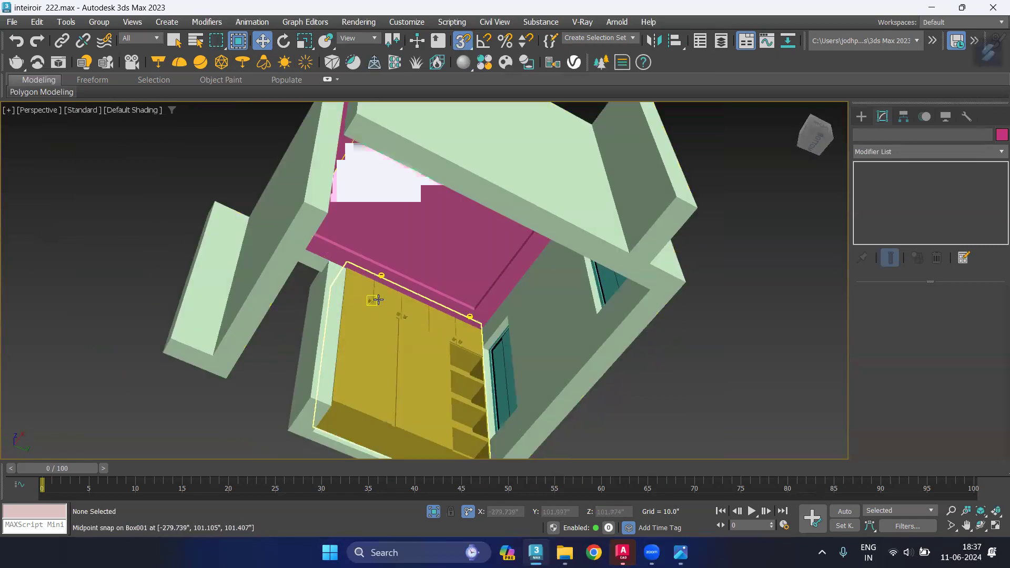